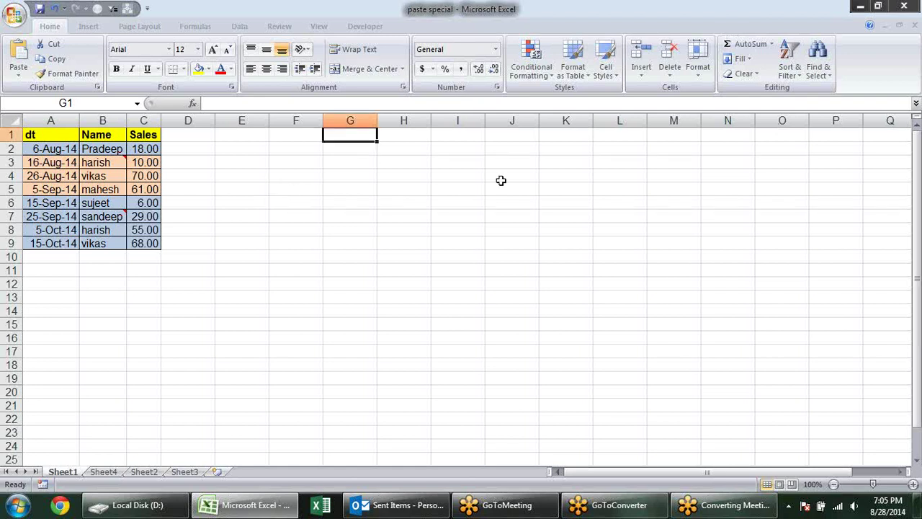
# Look over the sales table's dates, names and RANDBETWEEN sales values.
pyautogui.click(285, 136)
pyautogui.click(294, 147)
pyautogui.click(291, 136)
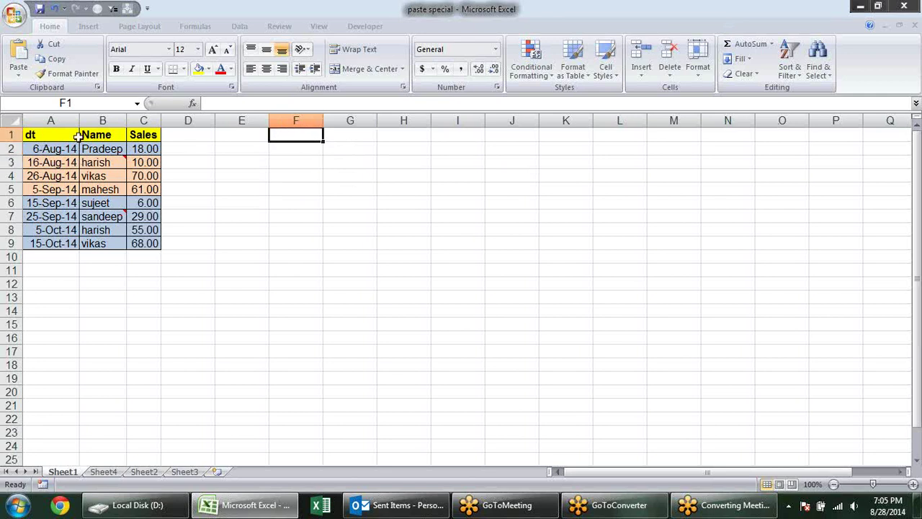
pyautogui.moveTo(45, 148)
pyautogui.mouseDown()
pyautogui.moveTo(142, 243)
pyautogui.moveTo(43, 136)
pyautogui.mouseUp()
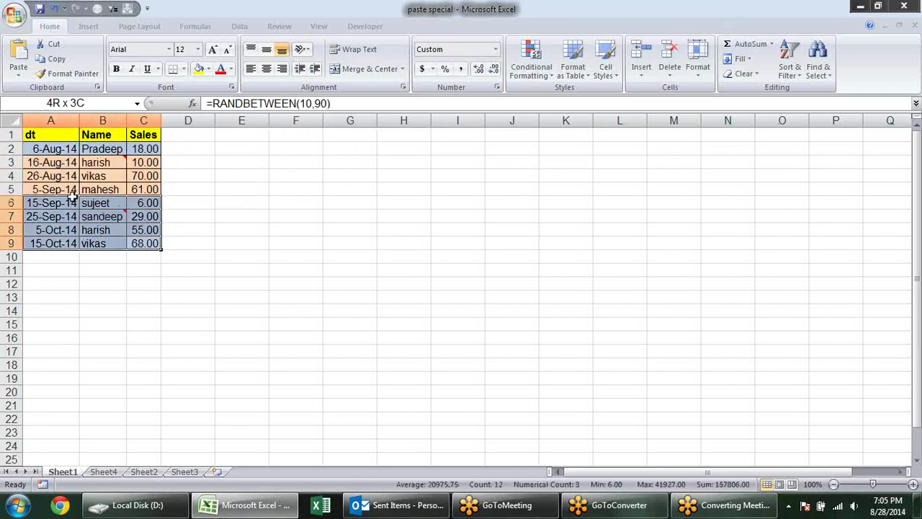
pyautogui.click(46, 160)
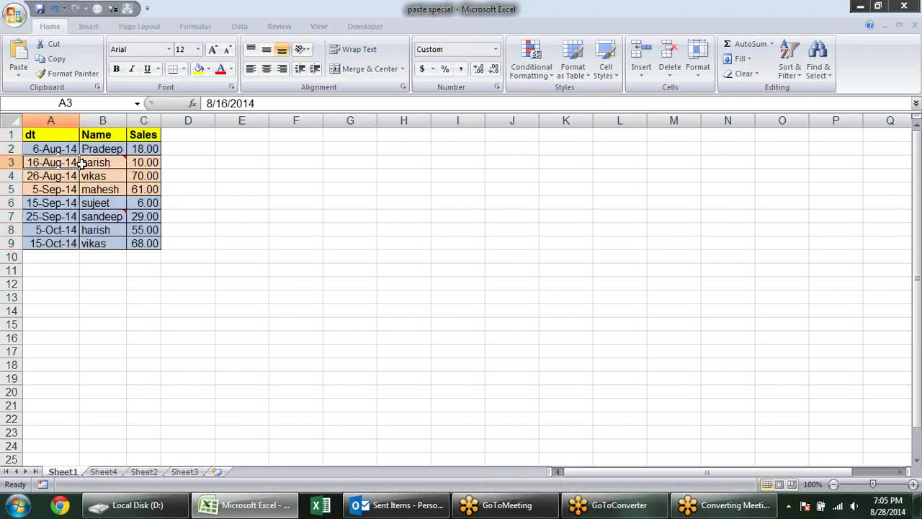
pyautogui.click(112, 162)
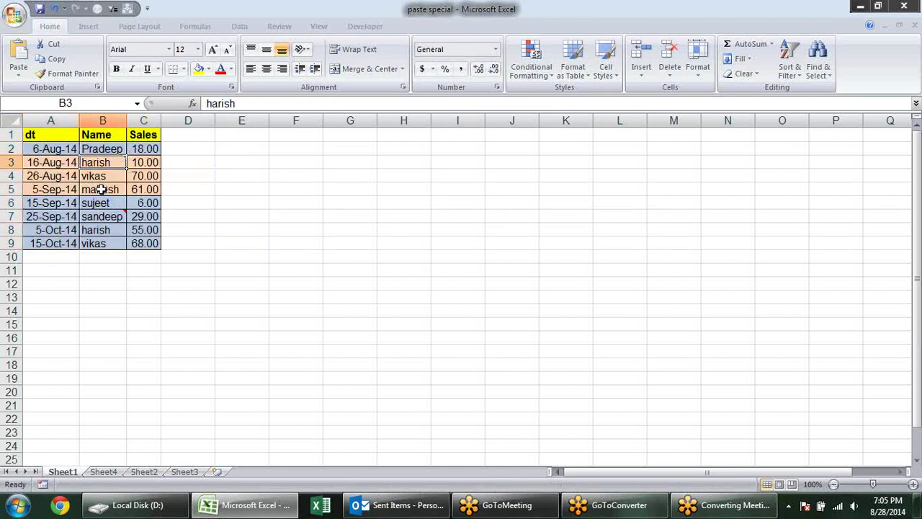
pyautogui.click(102, 188)
pyautogui.click(148, 161)
pyautogui.click(146, 190)
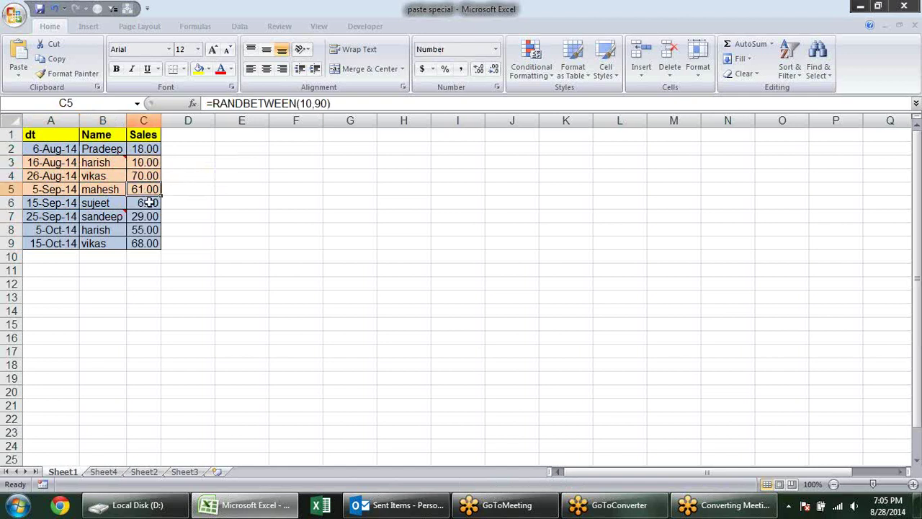
pyautogui.click(148, 229)
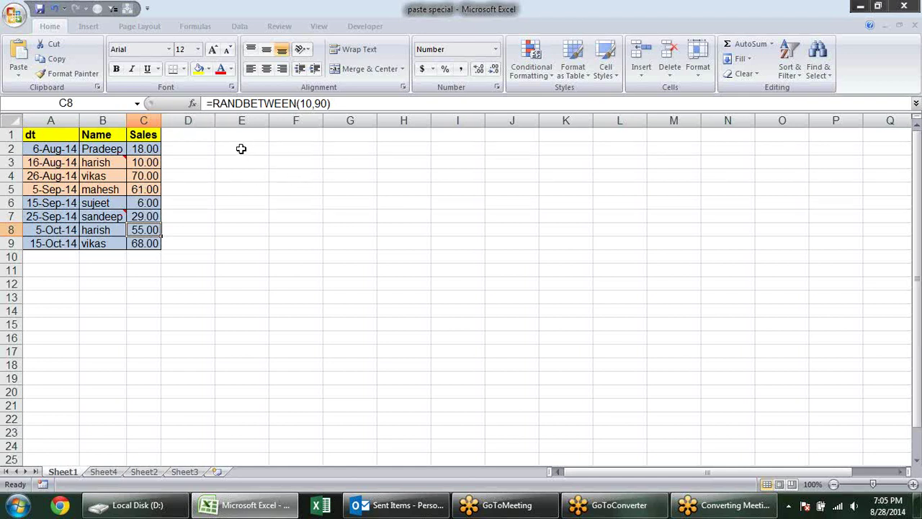
# Paste the A1:C9 sales table into F1:H9 as values only.
pyautogui.moveTo(65, 135)
pyautogui.mouseDown()
pyautogui.moveTo(154, 232)
pyautogui.moveTo(151, 242)
pyautogui.mouseUp()
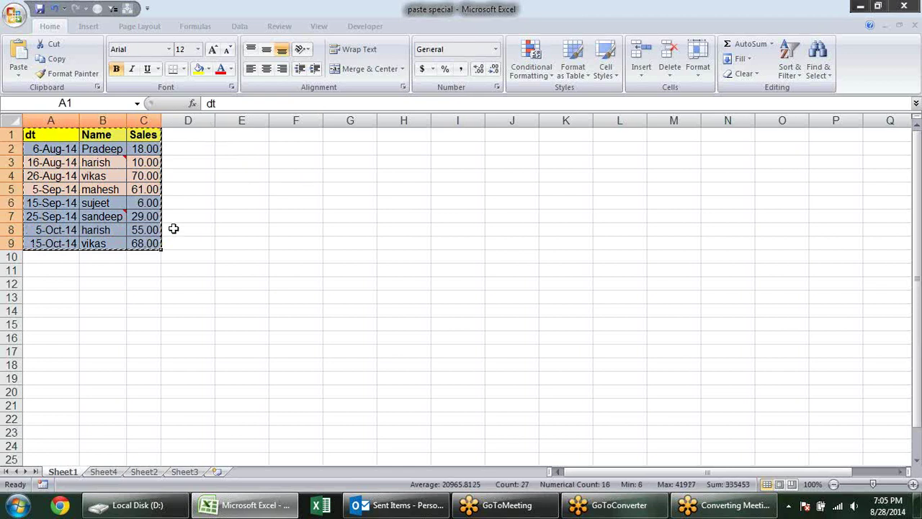
pyautogui.click(282, 131)
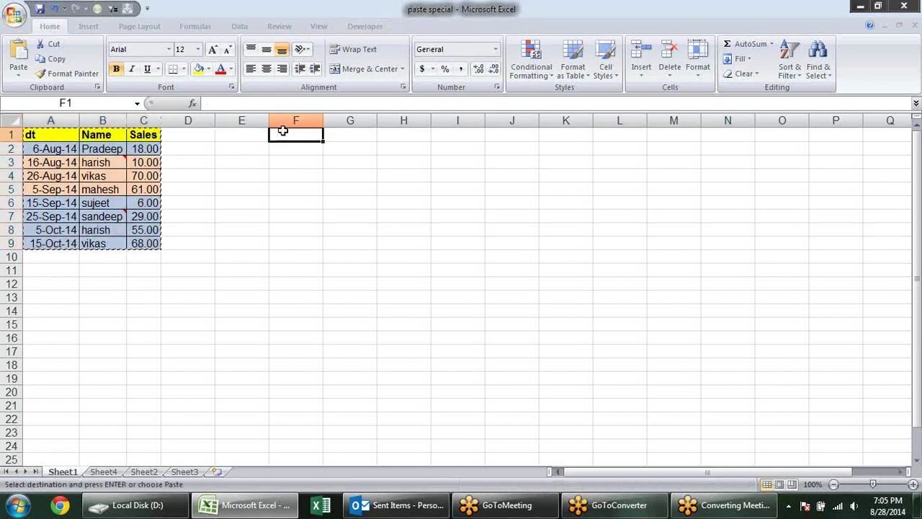
pyautogui.rightClick(283, 132)
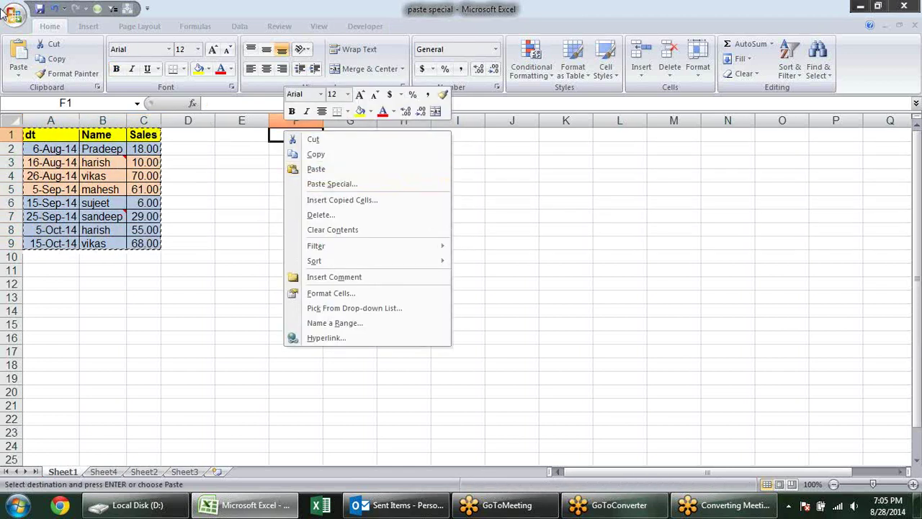
pyautogui.click(18, 70)
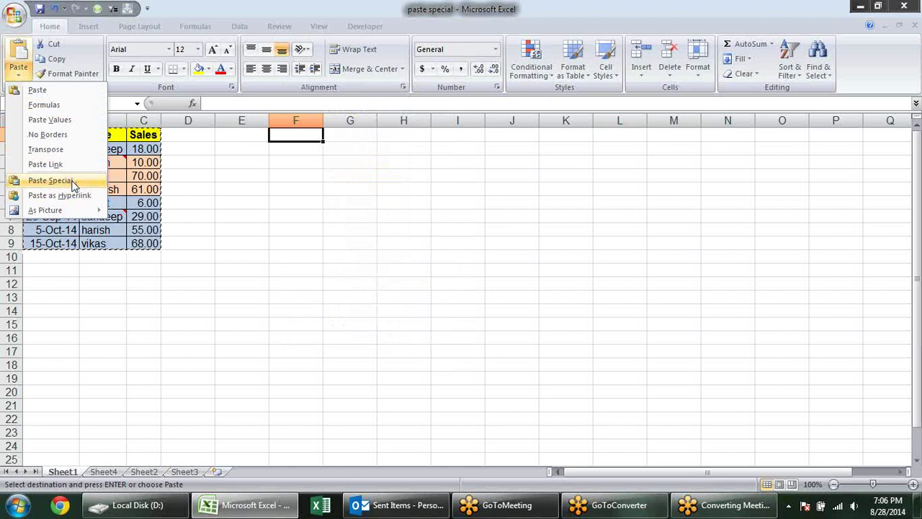
pyautogui.click(50, 181)
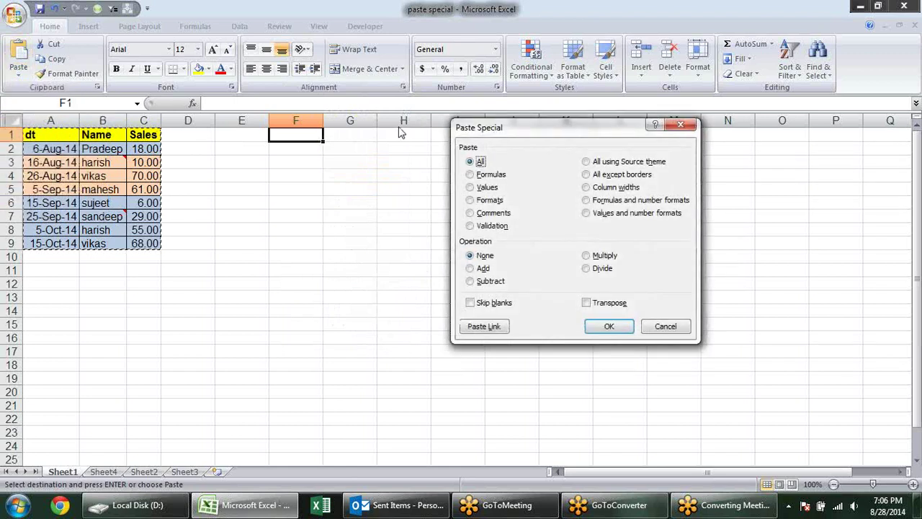
pyautogui.click(487, 188)
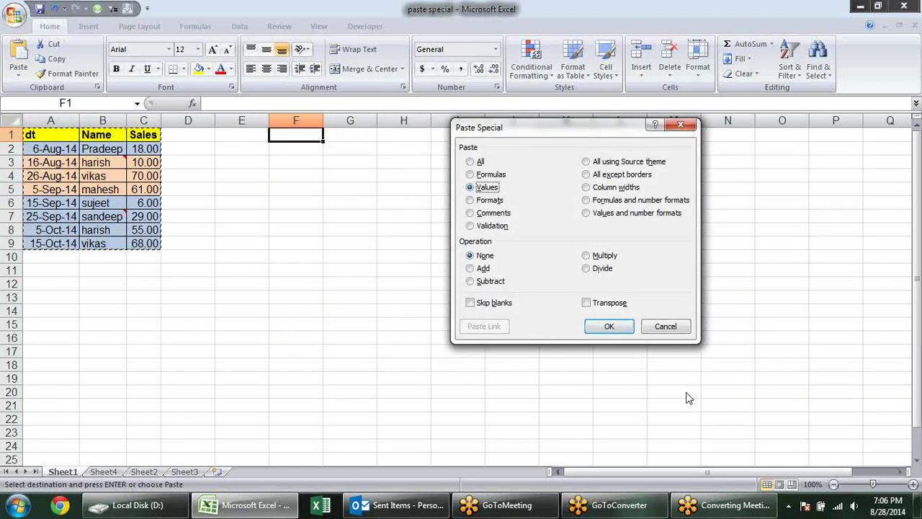
pyautogui.click(611, 328)
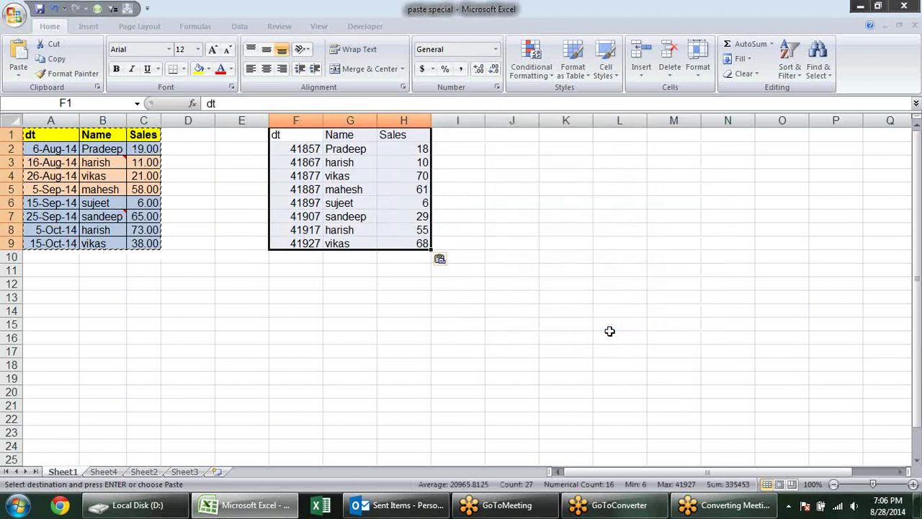
pyautogui.click(545, 289)
pyautogui.click(295, 176)
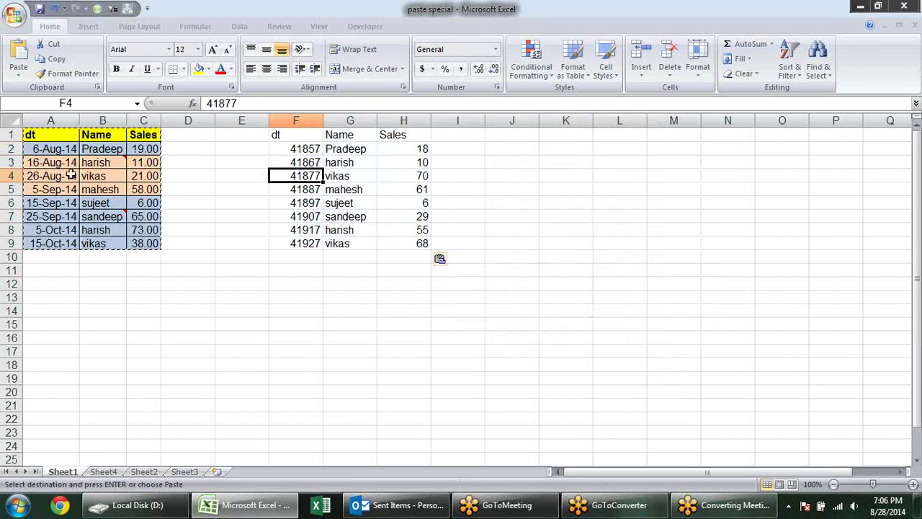
pyautogui.click(422, 150)
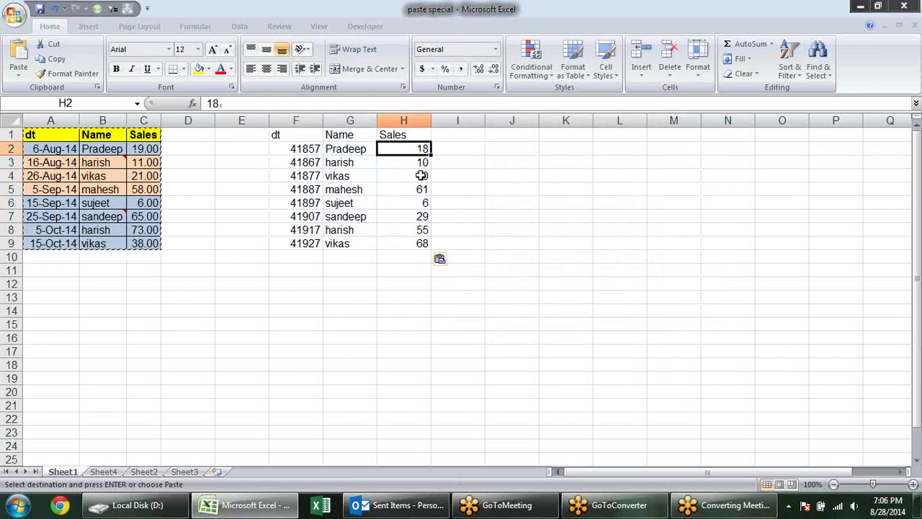
pyautogui.click(421, 188)
pyautogui.click(407, 215)
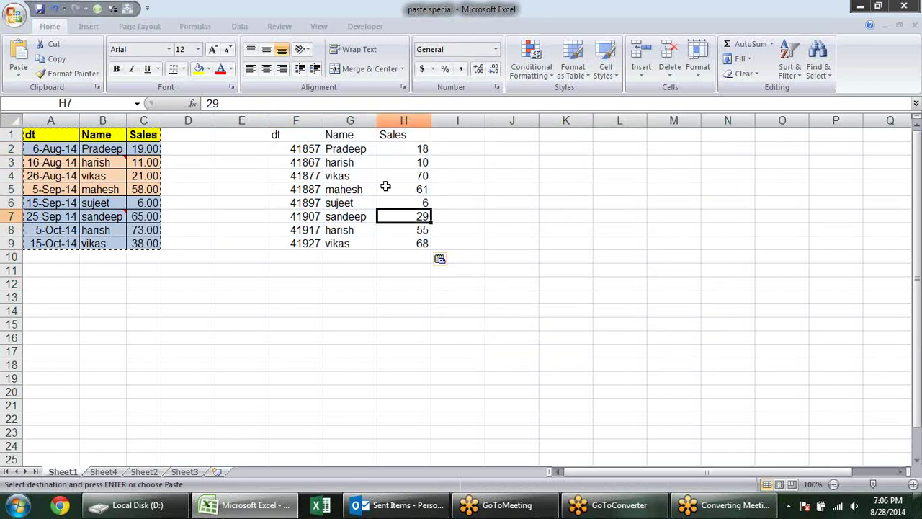
pyautogui.moveTo(401, 150); pyautogui.dragTo(397, 243)
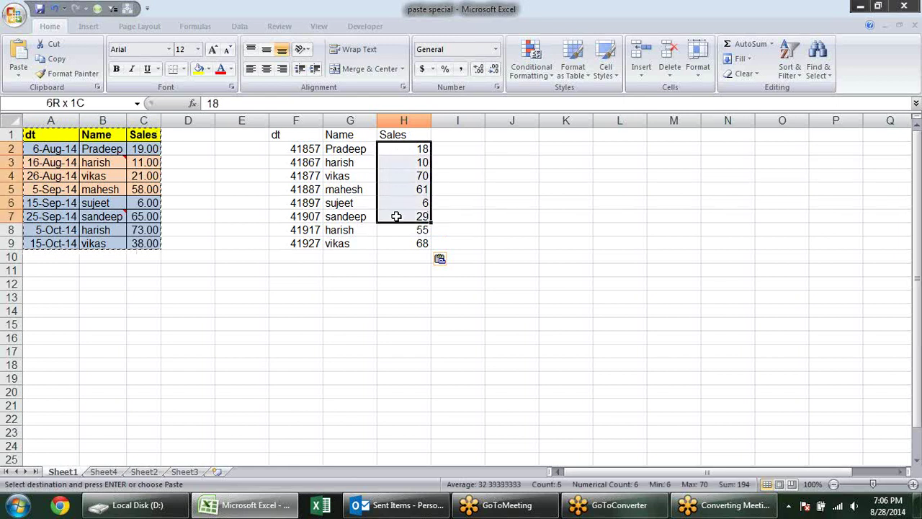
pyautogui.click(144, 165)
pyautogui.click(148, 187)
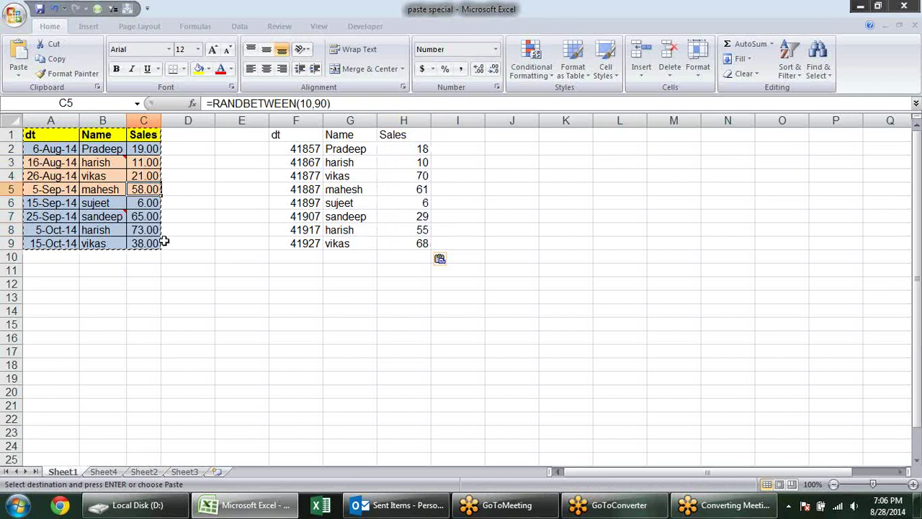
pyautogui.click(405, 177)
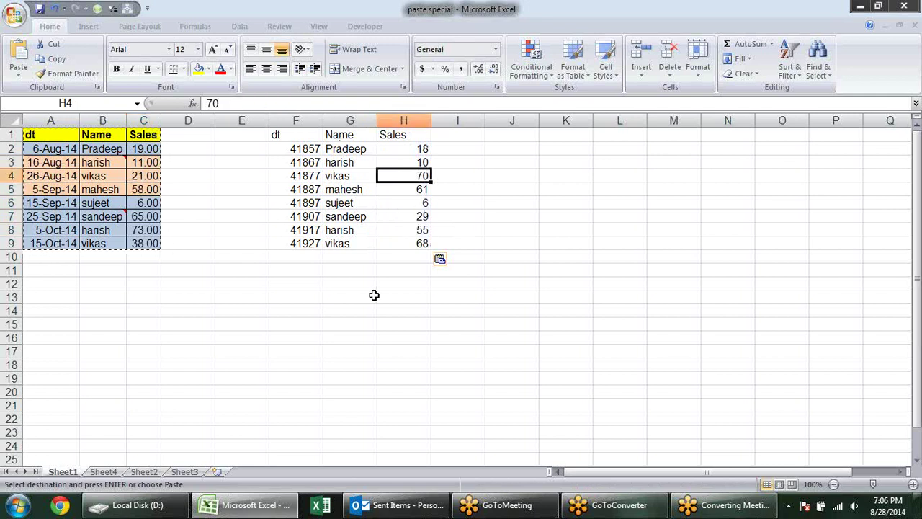
pyautogui.click(292, 160)
pyautogui.click(298, 180)
pyautogui.click(58, 173)
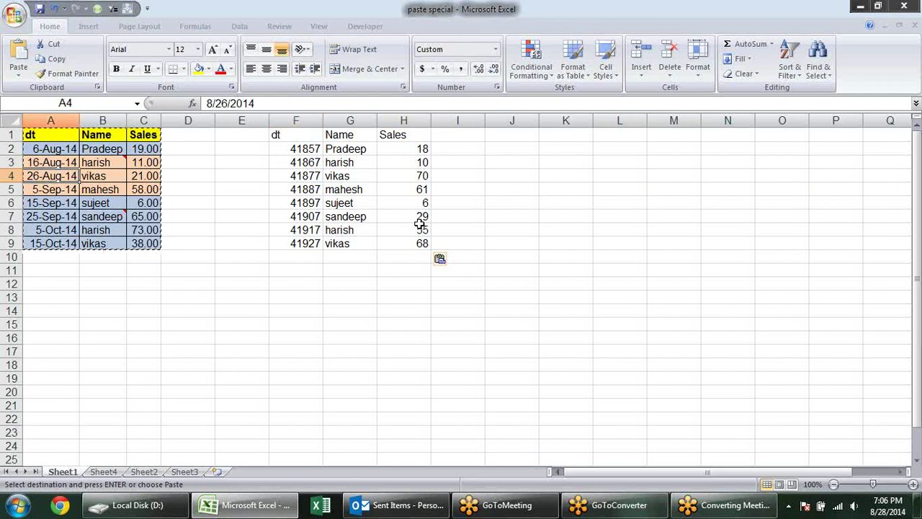
pyautogui.click(310, 165)
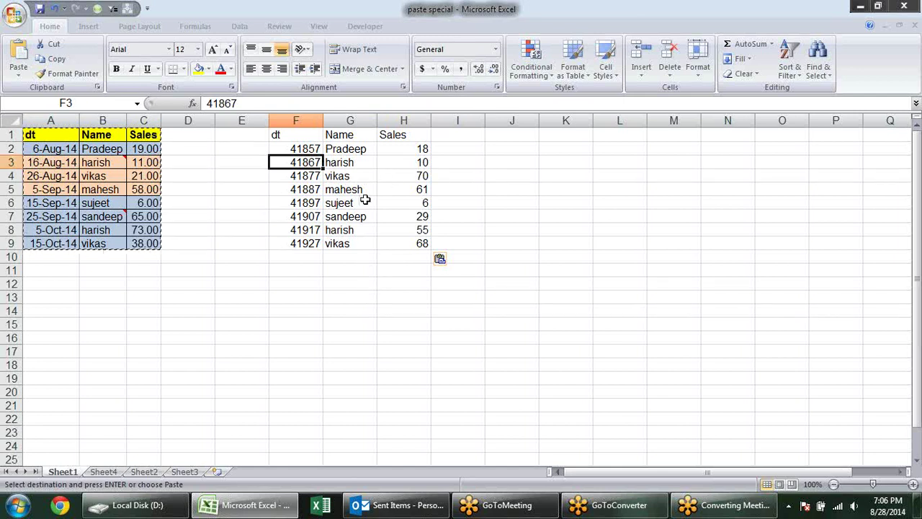
pyautogui.click(497, 88)
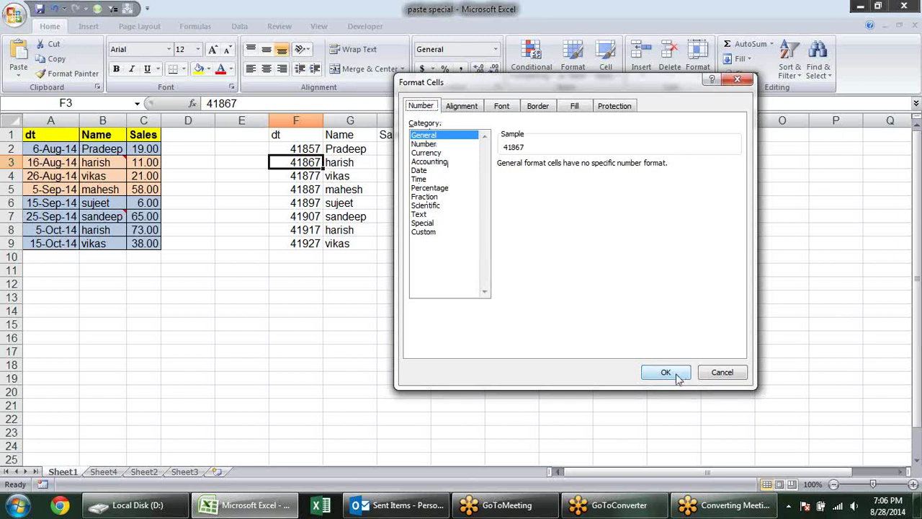
pyautogui.click(718, 376)
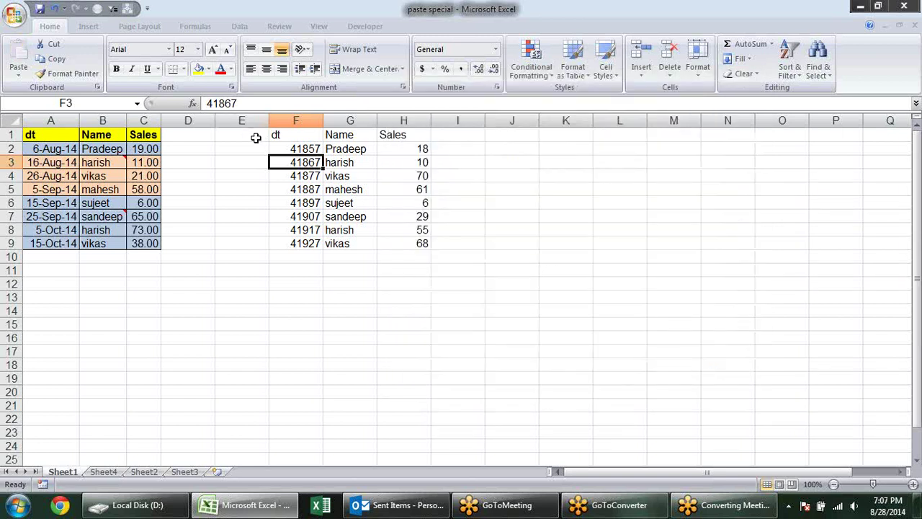
# Copy A1:C9 and try a formats-only Paste Special at F1, then cancel it.
pyautogui.click(41, 130)
pyautogui.moveTo(40, 130); pyautogui.dragTo(151, 244)
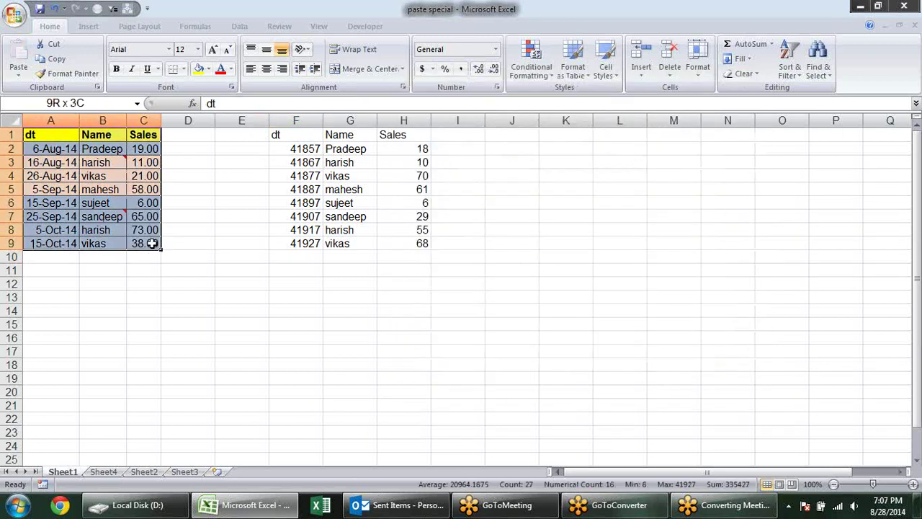
pyautogui.hotkey('ctrl', 'c')
pyautogui.click(309, 137)
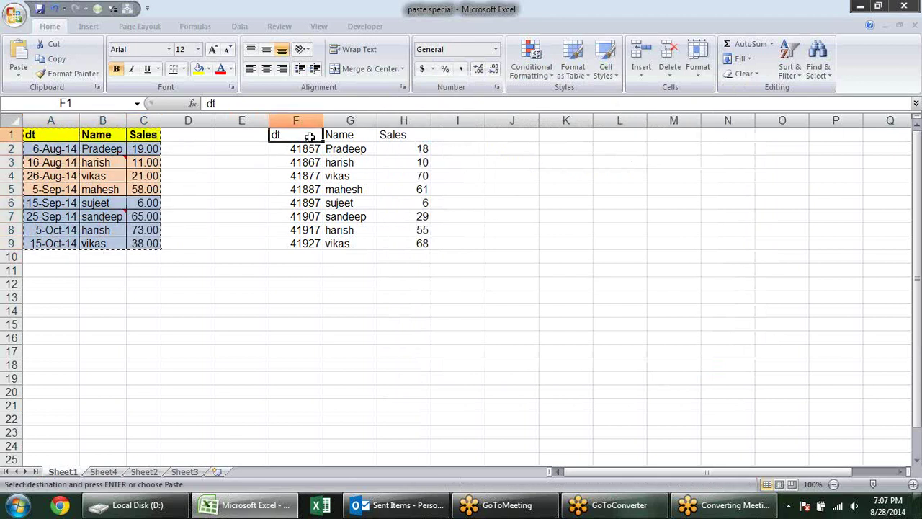
pyautogui.rightClick(309, 137)
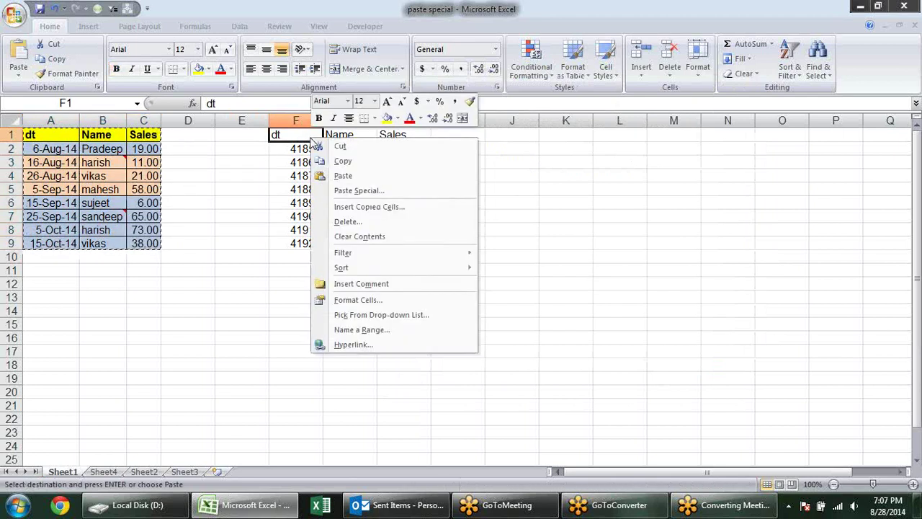
pyautogui.click(338, 191)
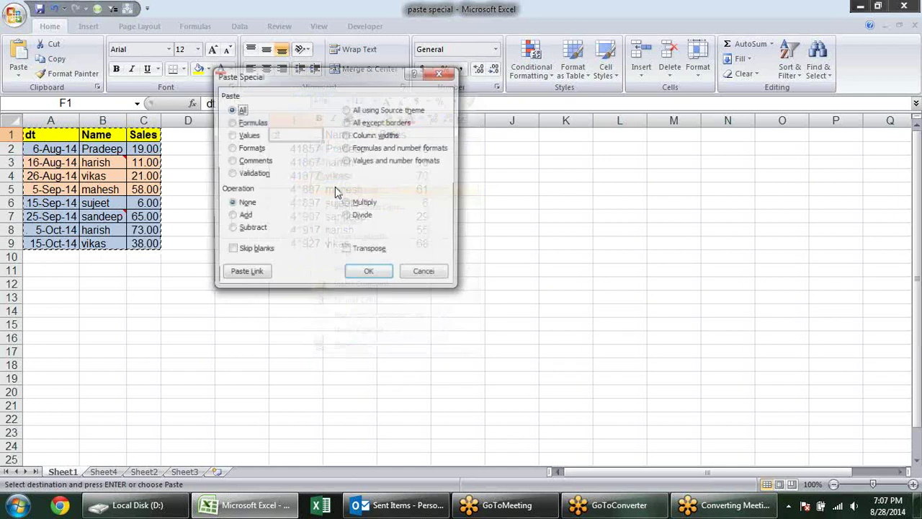
pyautogui.moveTo(322, 85); pyautogui.dragTo(566, 124)
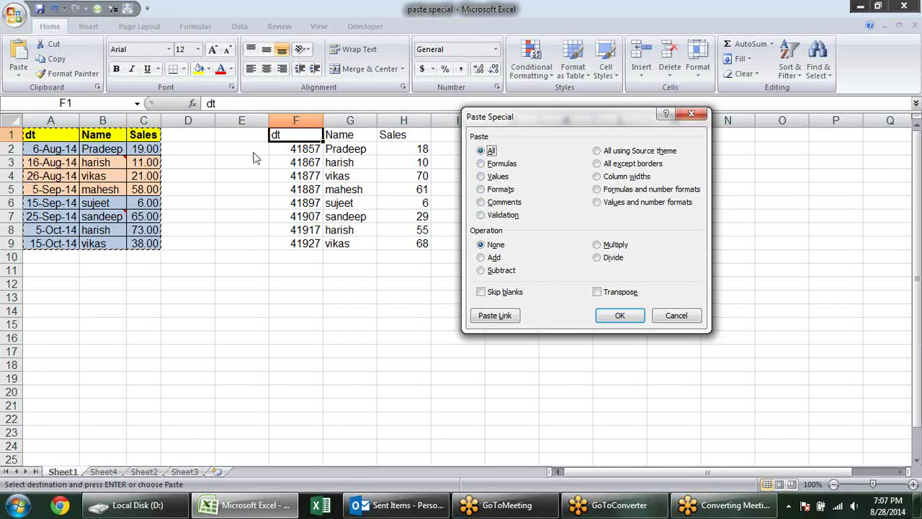
pyautogui.click(481, 190)
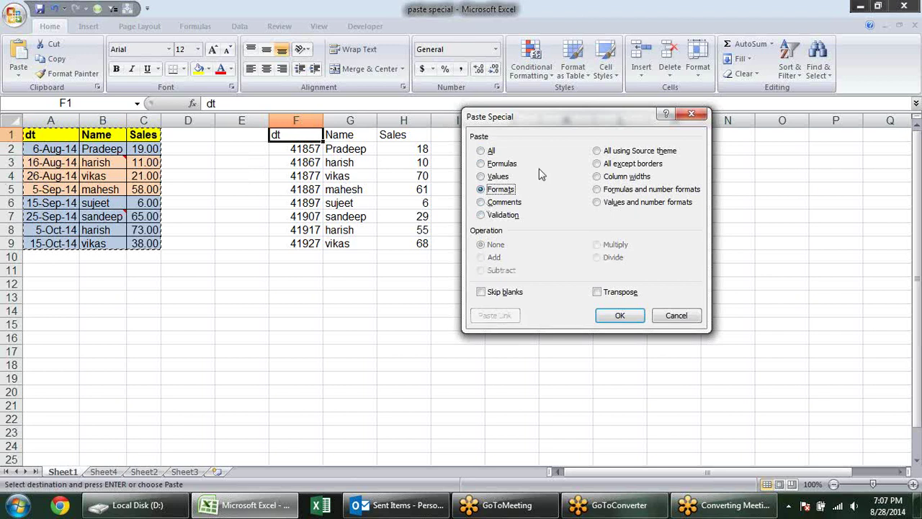
pyautogui.press('Escape')
# Paste only the table's formats into J1:L9.
pyautogui.click(523, 136)
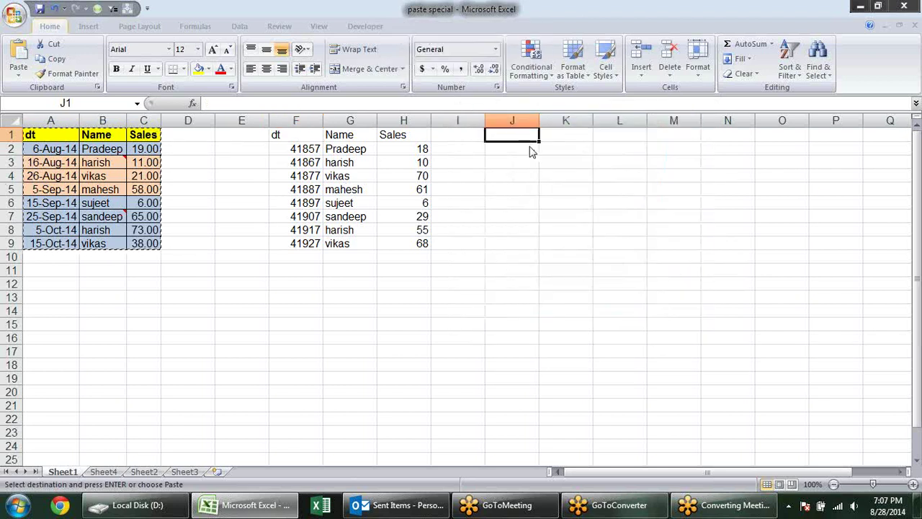
pyautogui.hotkey('ctrl', 'alt', 'v')
pyautogui.click(490, 200)
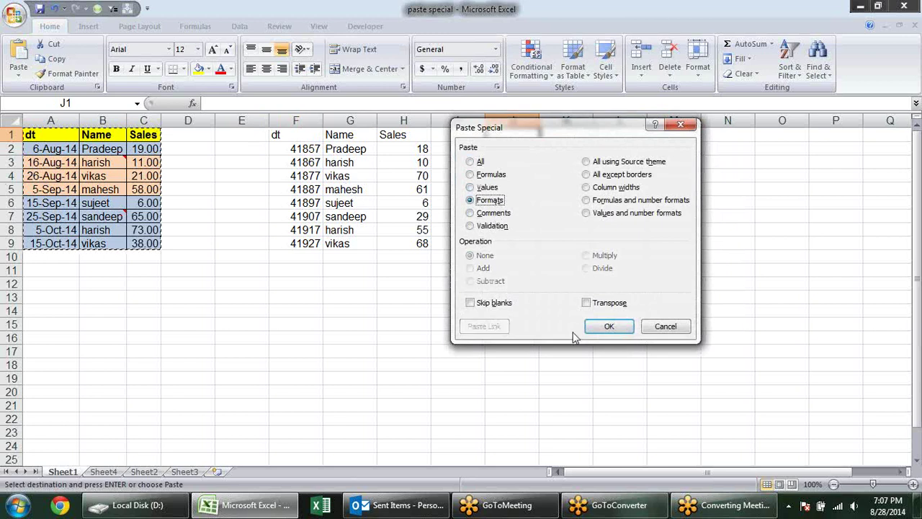
pyautogui.click(609, 327)
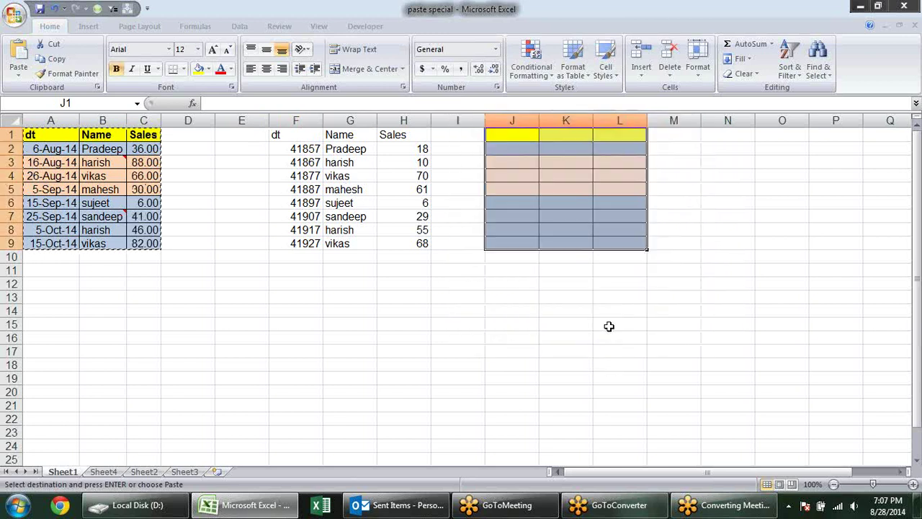
# Clear the pasted formatting from J1:L9.
pyautogui.click(573, 179)
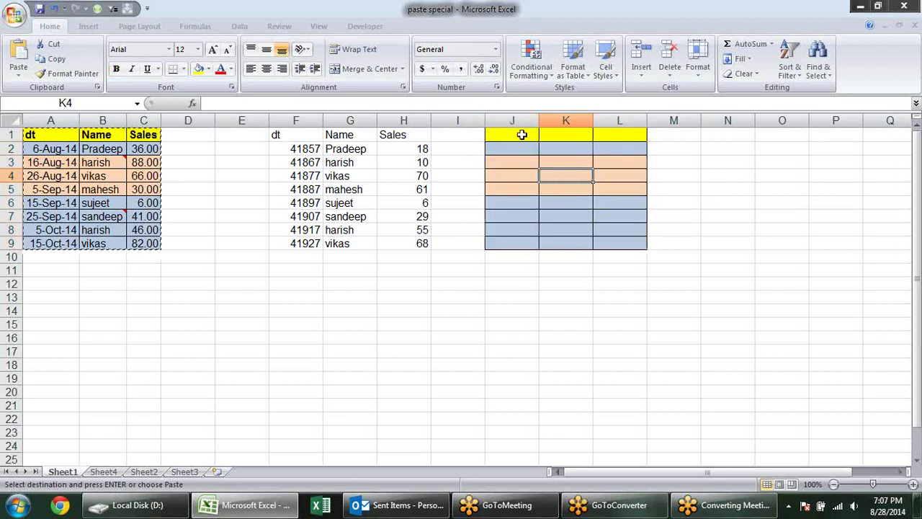
pyautogui.moveTo(522, 135); pyautogui.dragTo(616, 240)
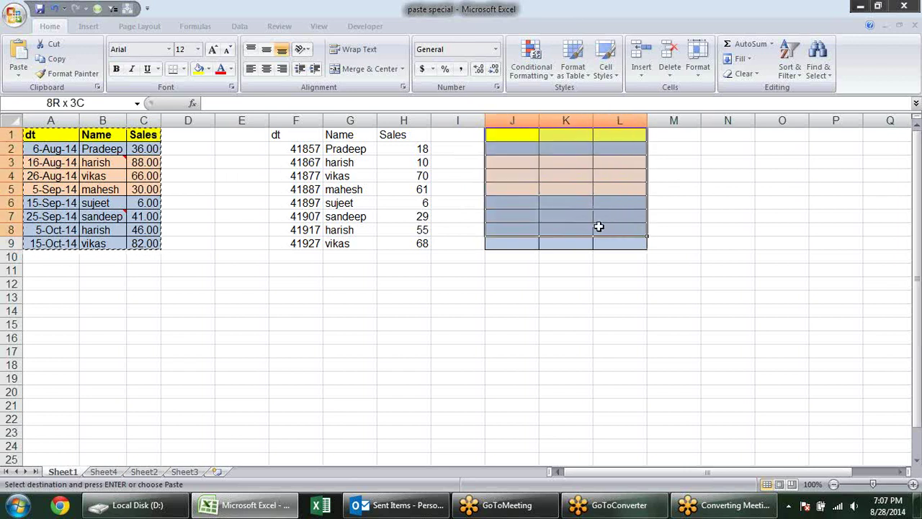
pyautogui.hotkey('alt', 'e')
pyautogui.press('a')
pyautogui.press('a')
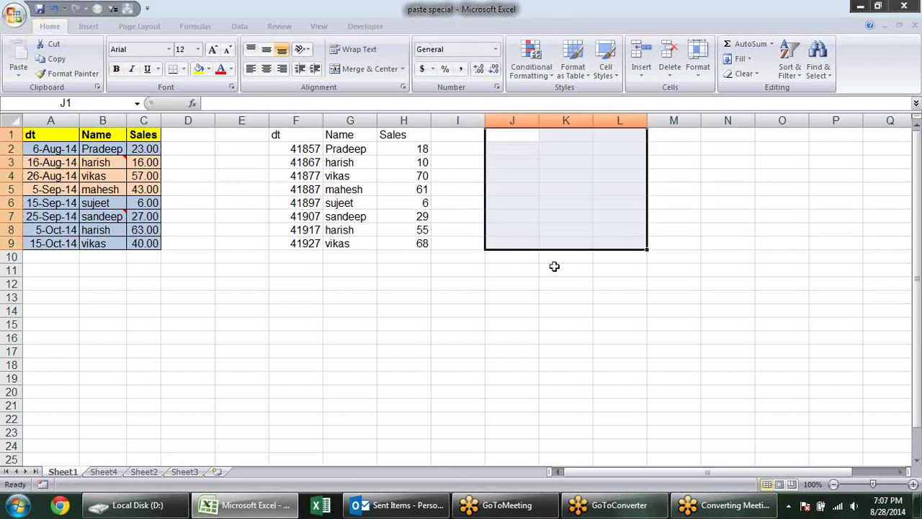
pyautogui.click(515, 297)
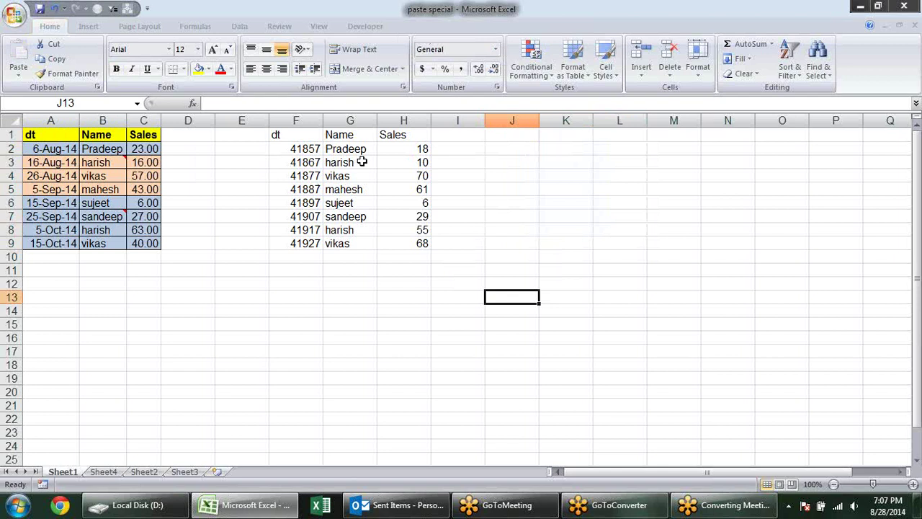
# Delete the pasted values copy in F1:H9.
pyautogui.click(307, 161)
pyautogui.click(405, 163)
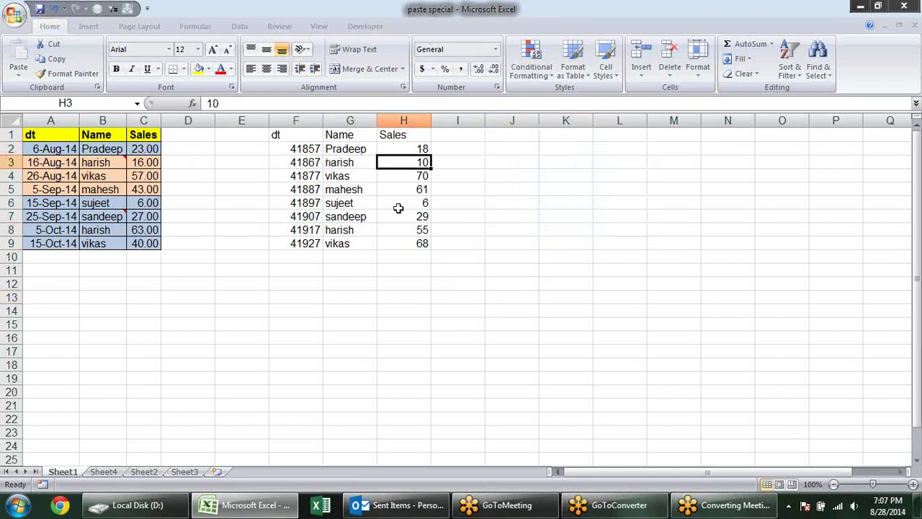
pyautogui.click(398, 206)
pyautogui.moveTo(242, 135)
pyautogui.mouseDown()
pyautogui.moveTo(277, 135)
pyautogui.moveTo(420, 236)
pyautogui.moveTo(418, 247)
pyautogui.mouseUp()
pyautogui.press('Delete')
pyautogui.click(490, 225)
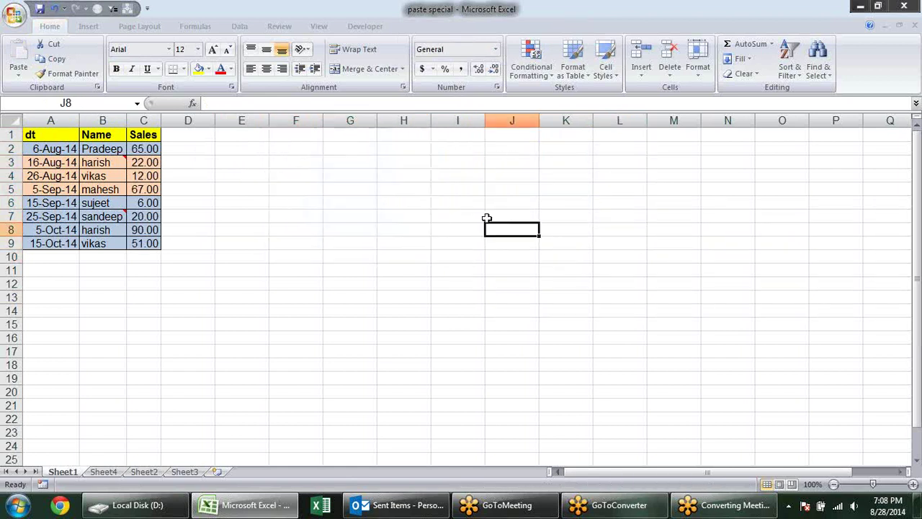
pyautogui.click(312, 135)
# Copy A1:C9 and paste it into F1 as values and number formats, without colours.
pyautogui.moveTo(47, 133); pyautogui.dragTo(134, 245)
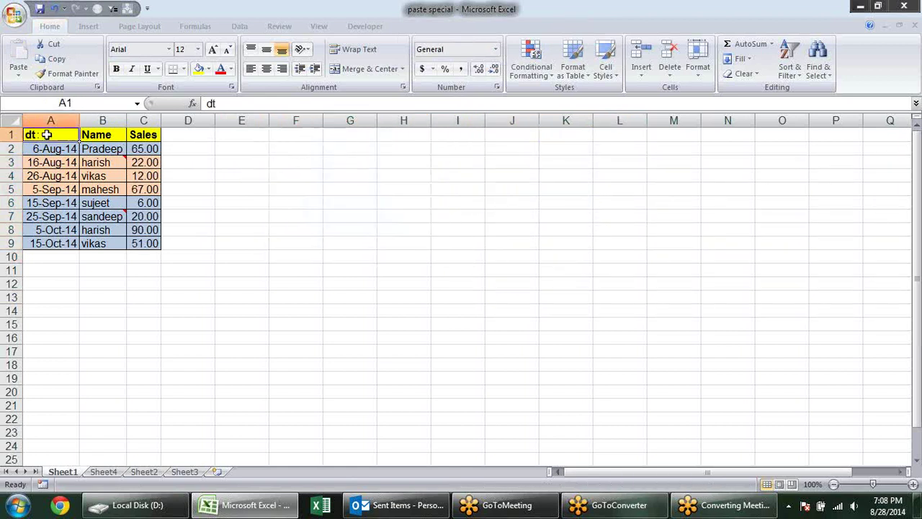
pyautogui.hotkey('ctrl', 'c')
pyautogui.click(282, 139)
pyautogui.hotkey('alt', 'e')
pyautogui.press('s')
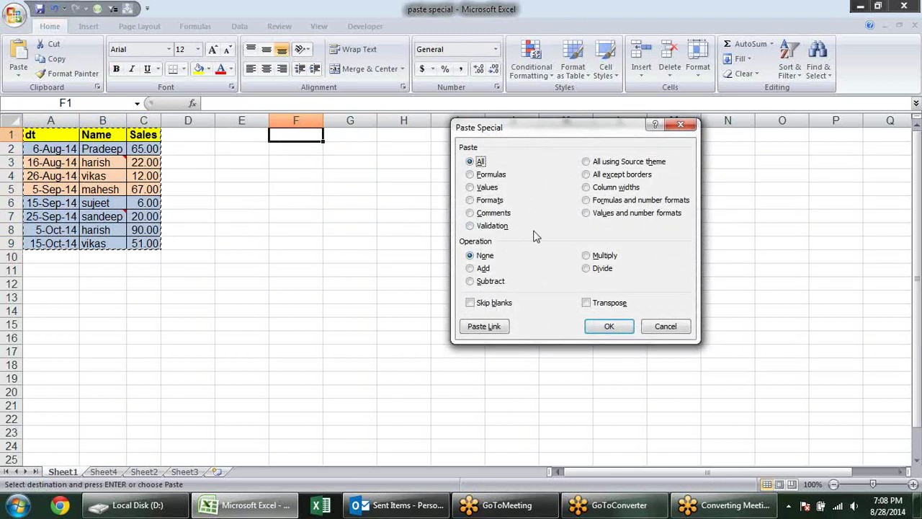
pyautogui.click(665, 216)
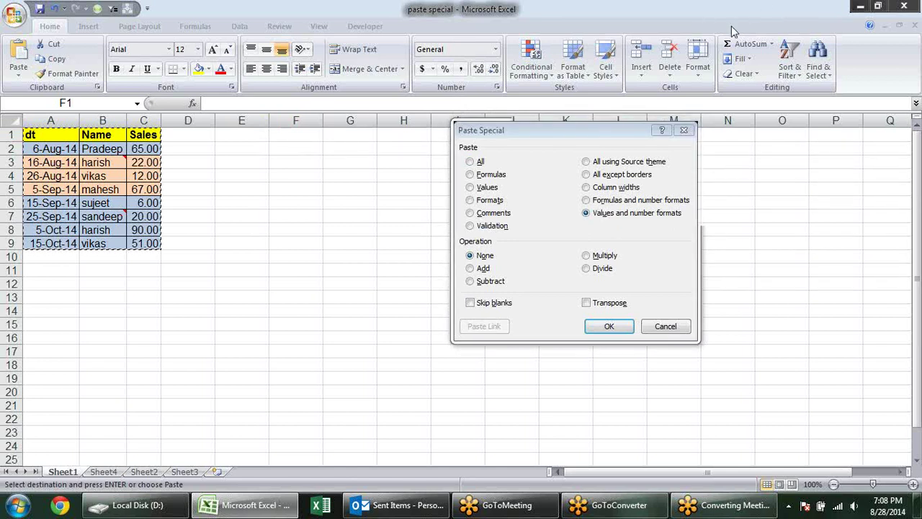
pyautogui.click(608, 326)
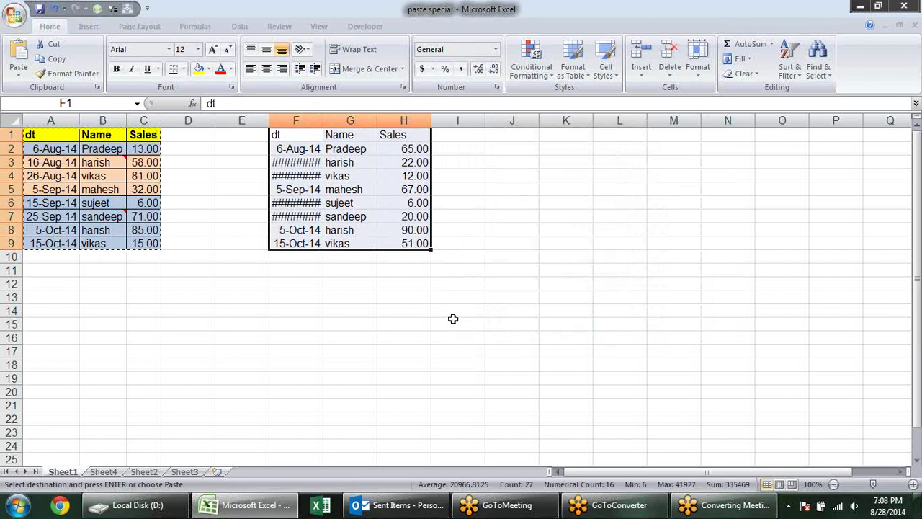
# Widen column F so dates like 16-Aug-14 and 25-Sep-14 show instead of ####.
pyautogui.click(452, 319)
pyautogui.click(418, 241)
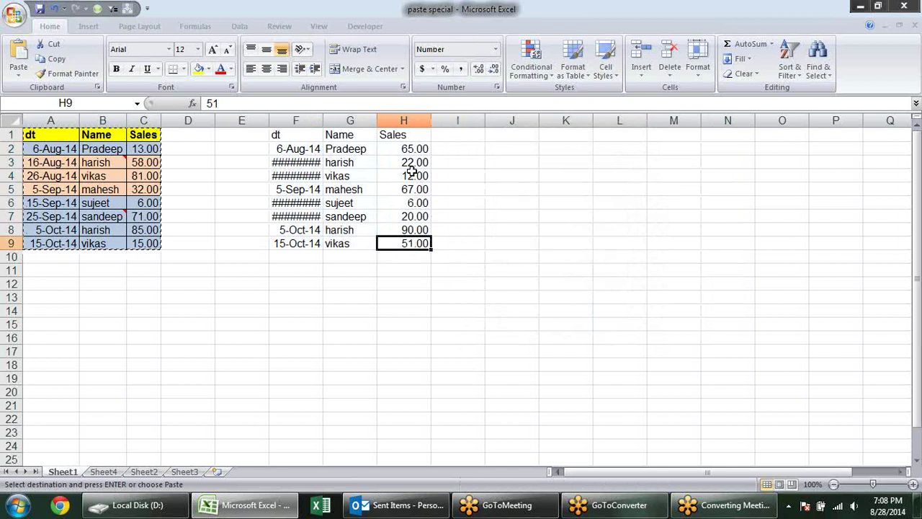
pyautogui.click(418, 163)
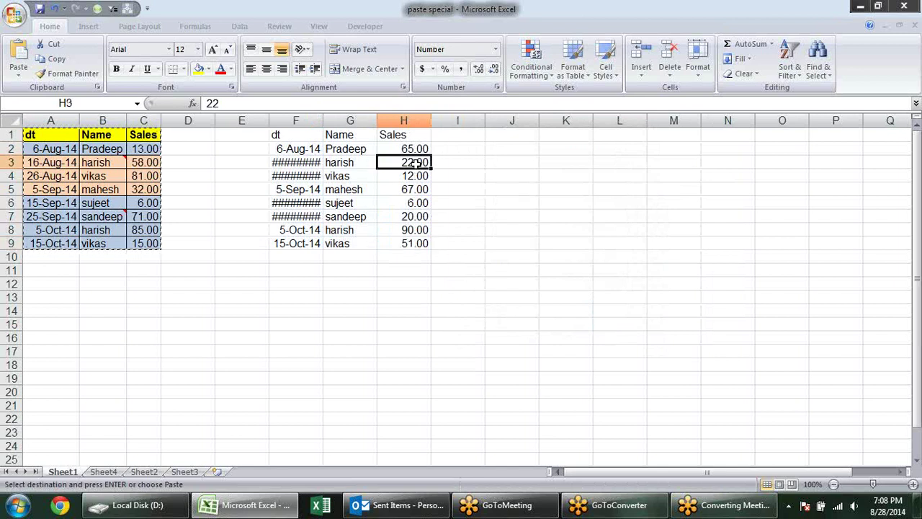
pyautogui.click(294, 243)
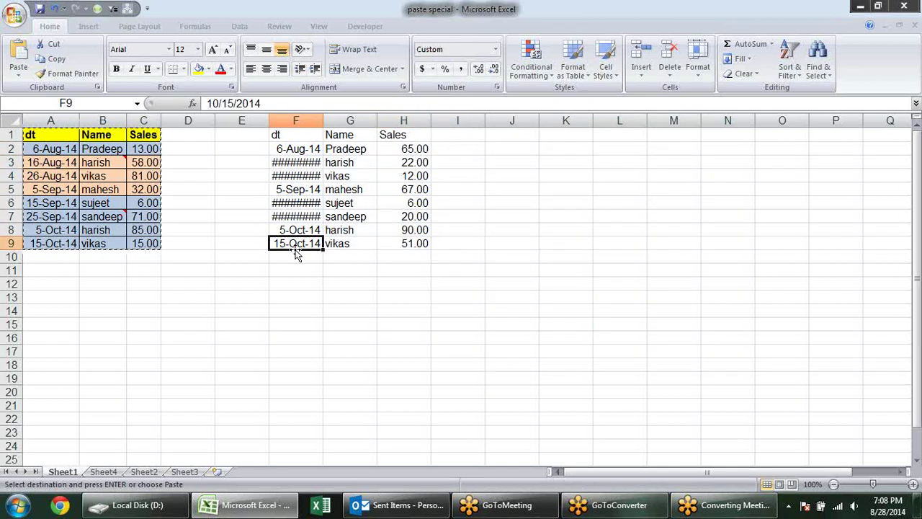
pyautogui.click(311, 203)
pyautogui.moveTo(323, 124); pyautogui.dragTo(326, 126)
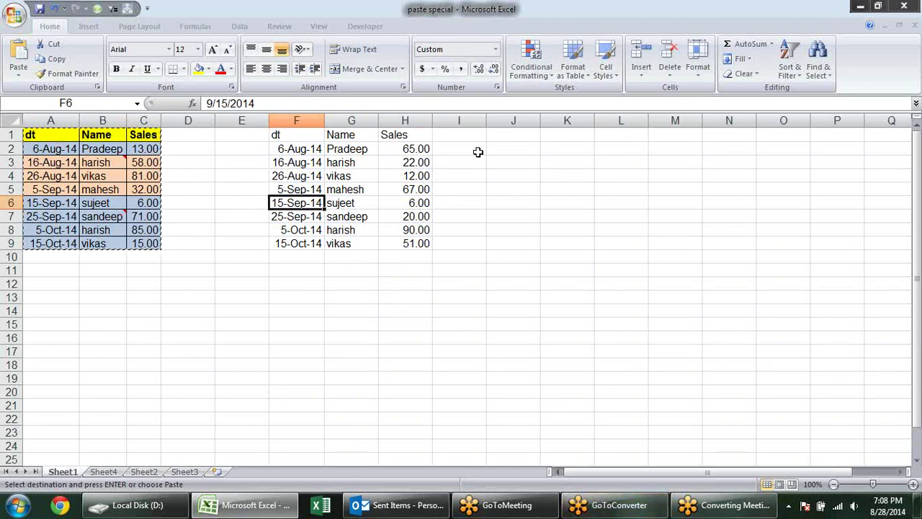
pyautogui.click(504, 135)
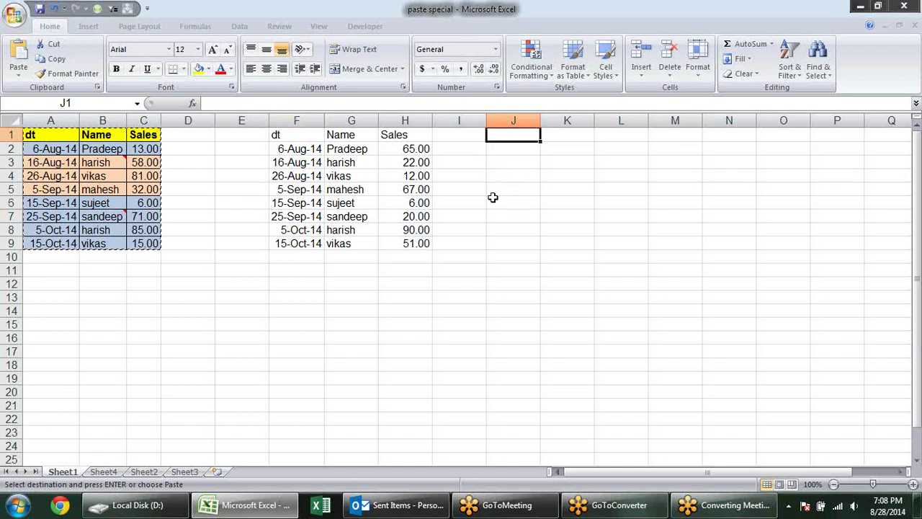
# Apply the sales table's column widths to columns J–L.
pyautogui.hotkey('alt', 'e')
pyautogui.press('s')
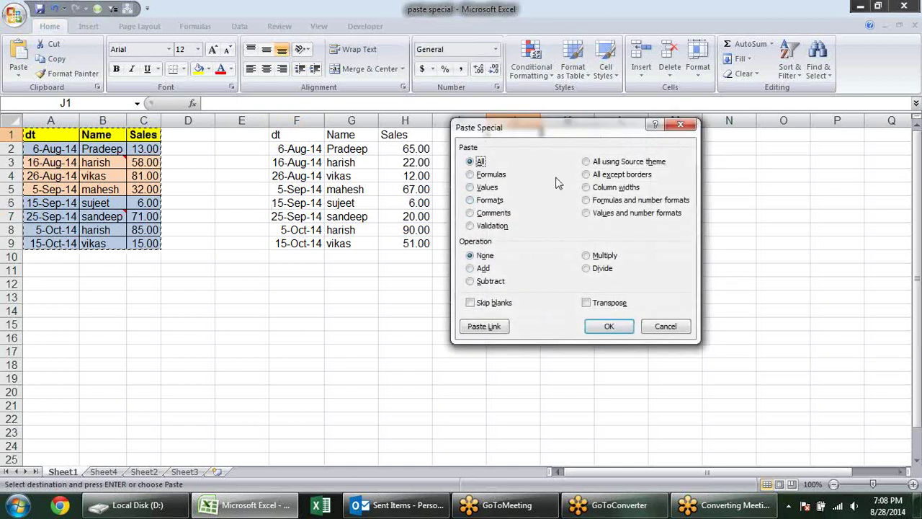
pyautogui.click(618, 189)
pyautogui.moveTo(585, 127); pyautogui.dragTo(580, 206)
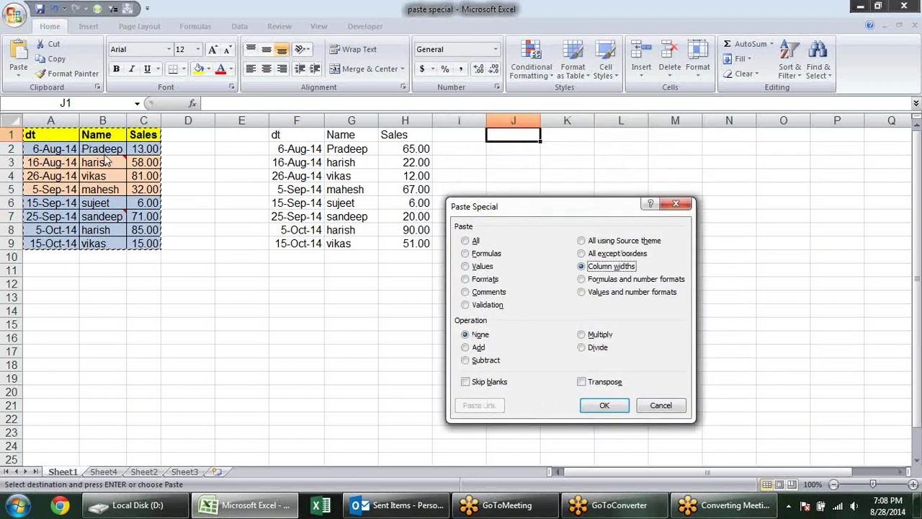
pyautogui.click(617, 408)
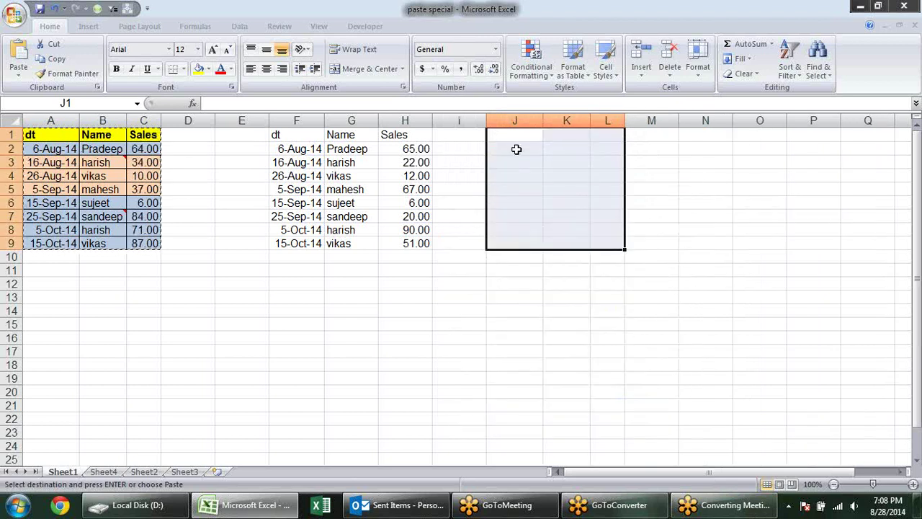
# Apply the sales table's column widths to columns F–H.
pyautogui.click(278, 133)
pyautogui.hotkey('alt', 'e')
pyautogui.press('s')
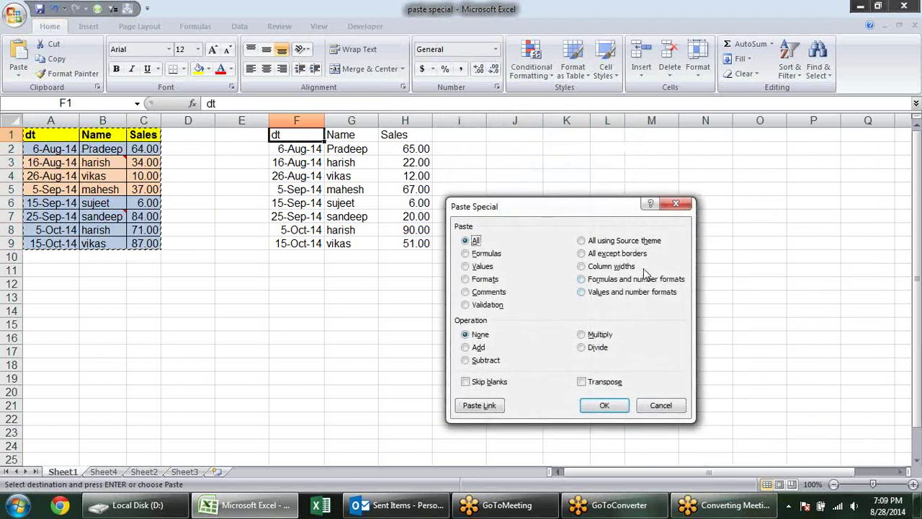
pyautogui.click(611, 266)
pyautogui.click(596, 402)
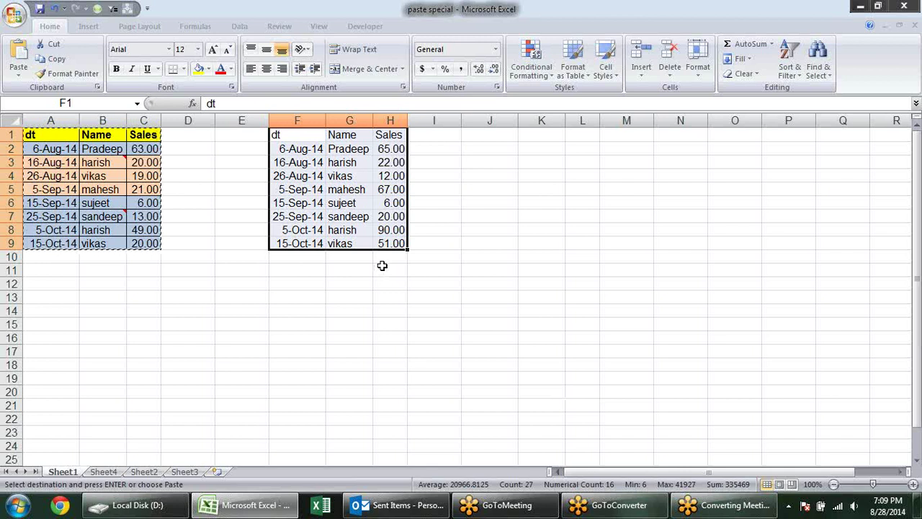
pyautogui.click(468, 135)
pyautogui.hotkey('alt', 'e')
# Paste the table into J1 with All except borders, then undo it.
pyautogui.press('s')
pyautogui.click(600, 254)
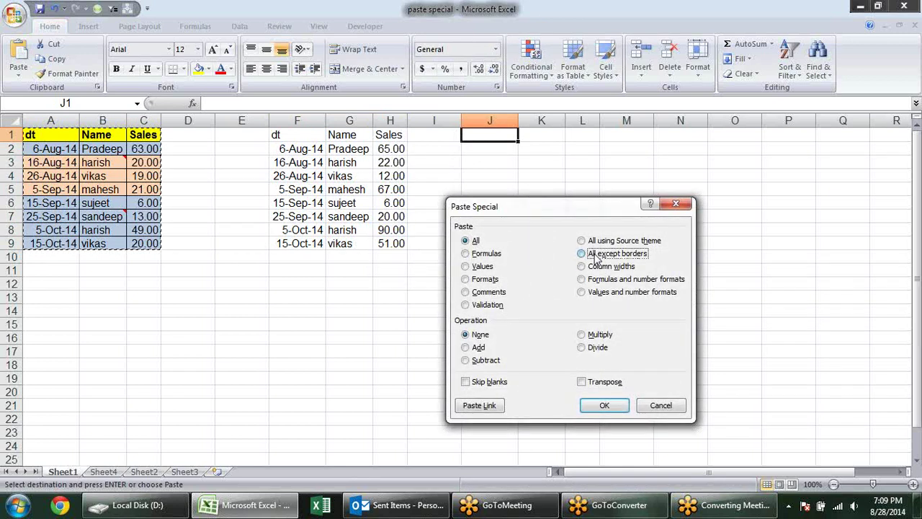
pyautogui.click(620, 404)
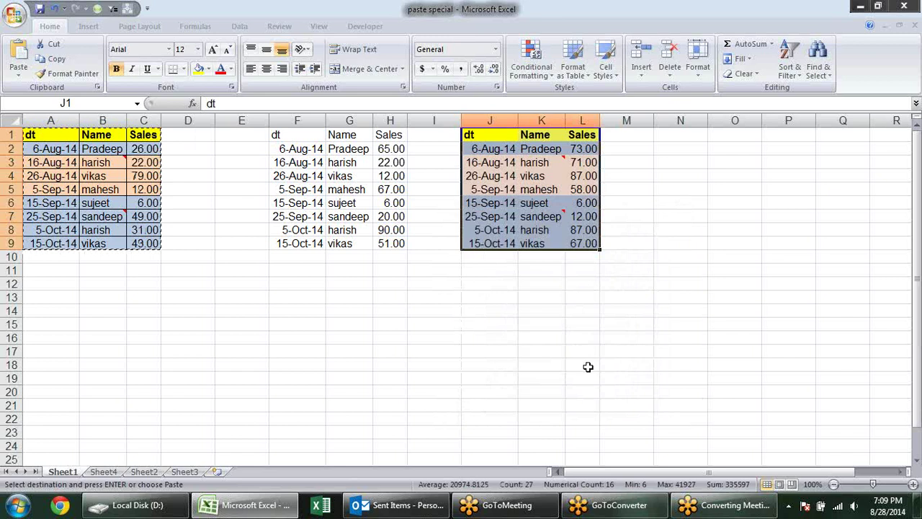
pyautogui.hotkey('ctrl', 'z')
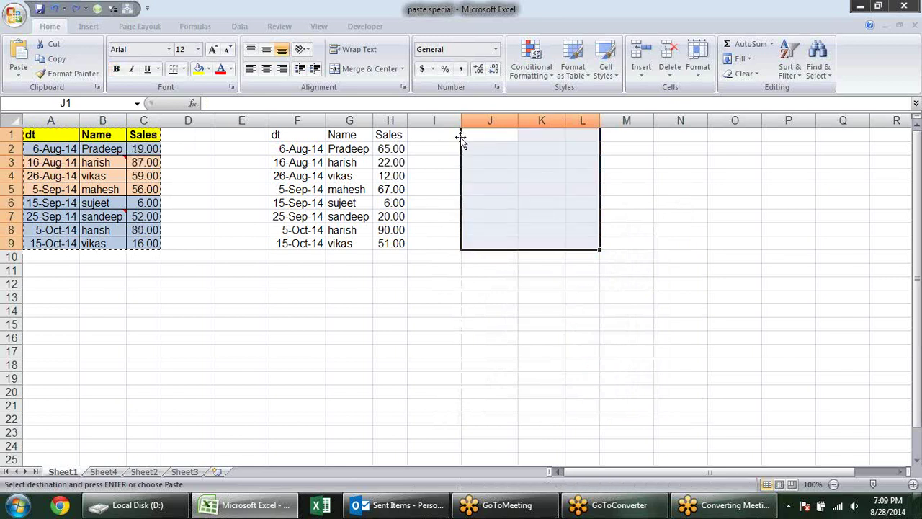
# Paste the table into J1 using the source theme, then undo it.
pyautogui.click(481, 137)
pyautogui.hotkey('alt', 'e')
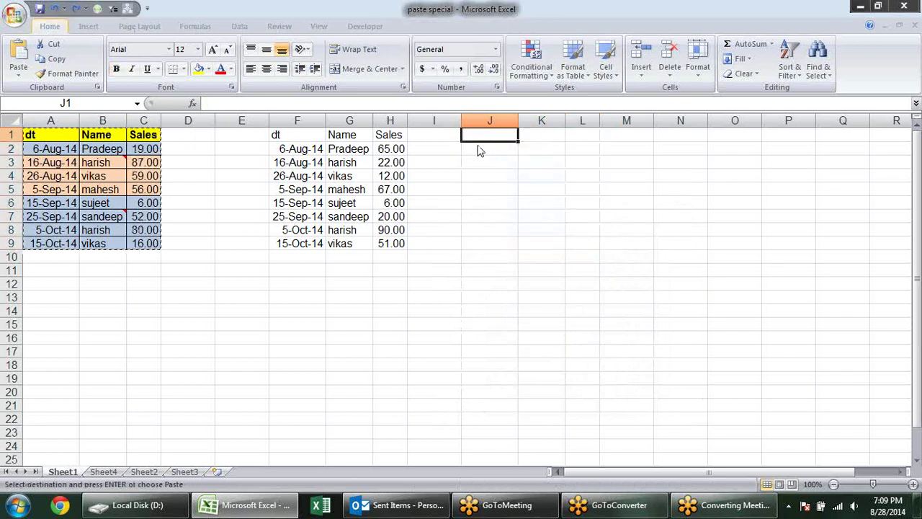
pyautogui.press('s')
pyautogui.click(623, 242)
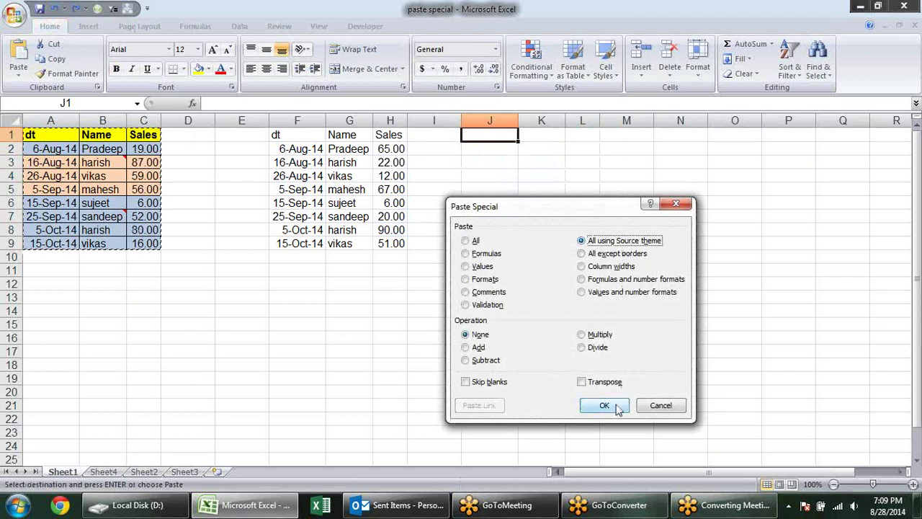
pyautogui.click(613, 405)
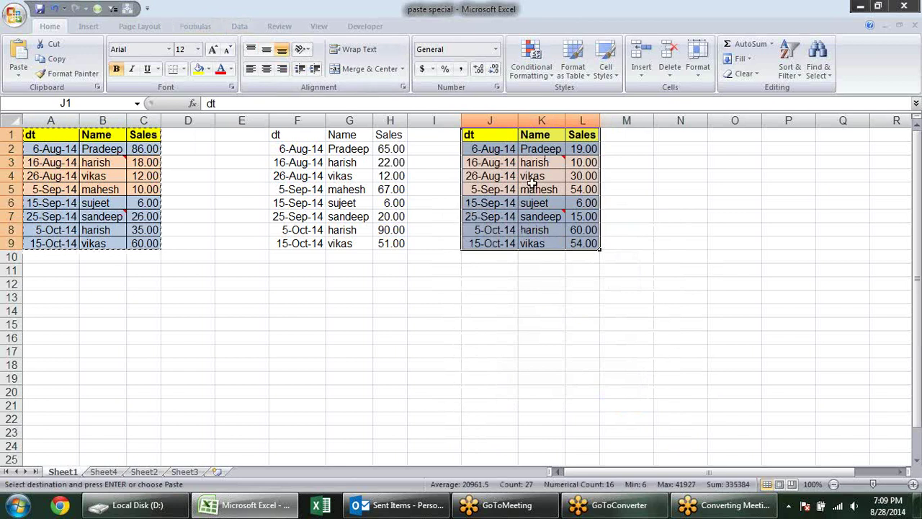
pyautogui.hotkey('ctrl', 'z')
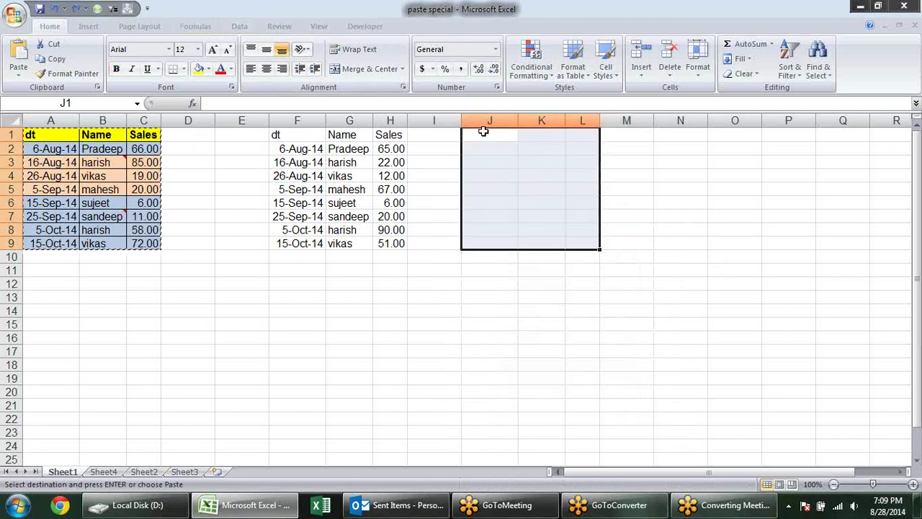
# Browse the built-in Office themes on Page Layout, then close the gallery and reselect J1.
pyautogui.click(139, 27)
pyautogui.click(22, 63)
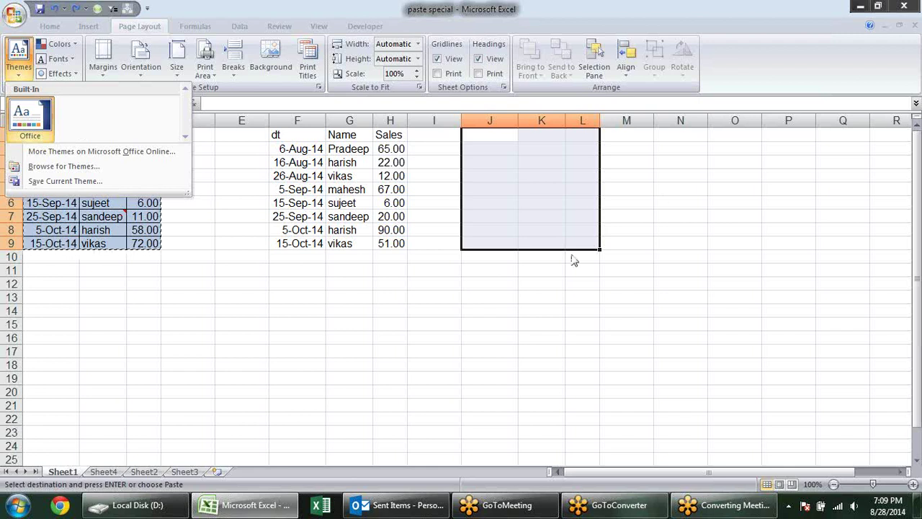
pyautogui.click(515, 245)
pyautogui.click(484, 153)
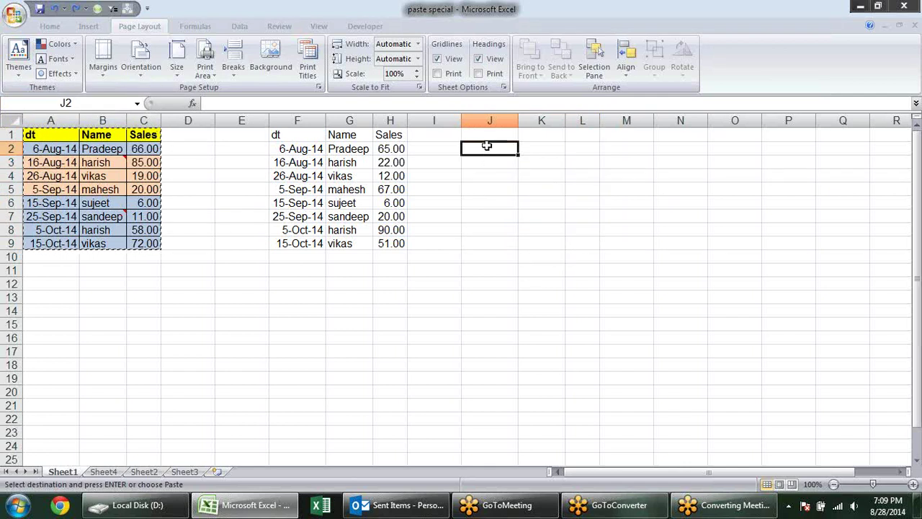
pyautogui.click(488, 139)
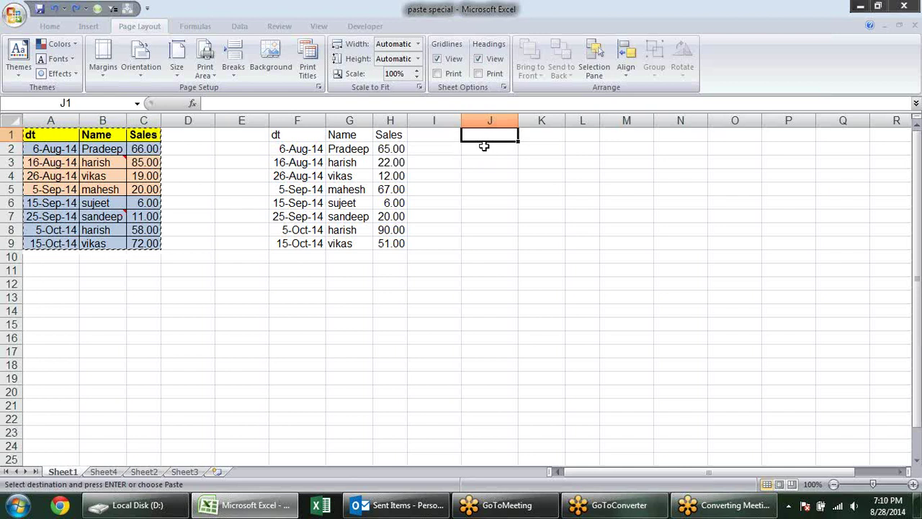
# Dismiss the Paste Special started at J1 and select F1 as the destination instead.
pyautogui.press('alt')
pyautogui.press('e')
pyautogui.press('s')
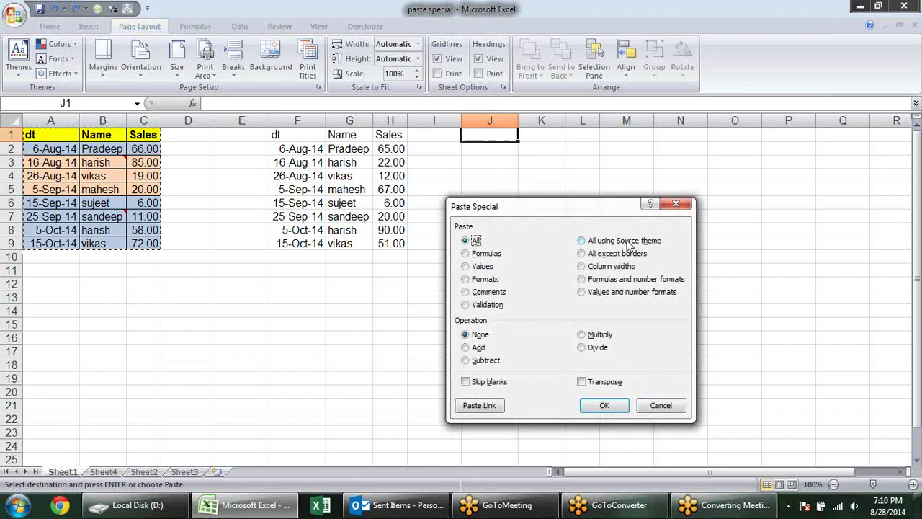
pyautogui.press('Escape')
pyautogui.click(314, 124)
pyautogui.click(311, 137)
# Paste only formats onto F1:H9, adding yellow headers and peach and blue fills.
pyautogui.press('alt')
pyautogui.press('e')
pyautogui.press('s')
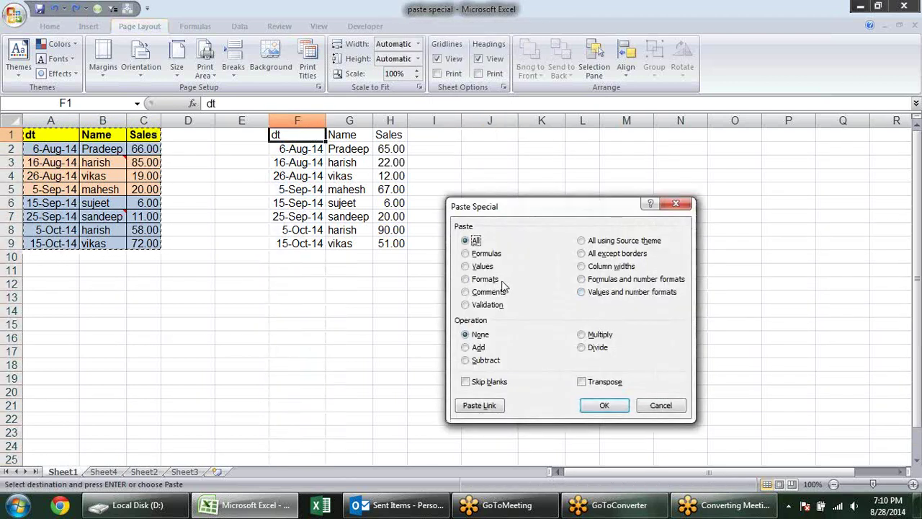
pyautogui.click(486, 281)
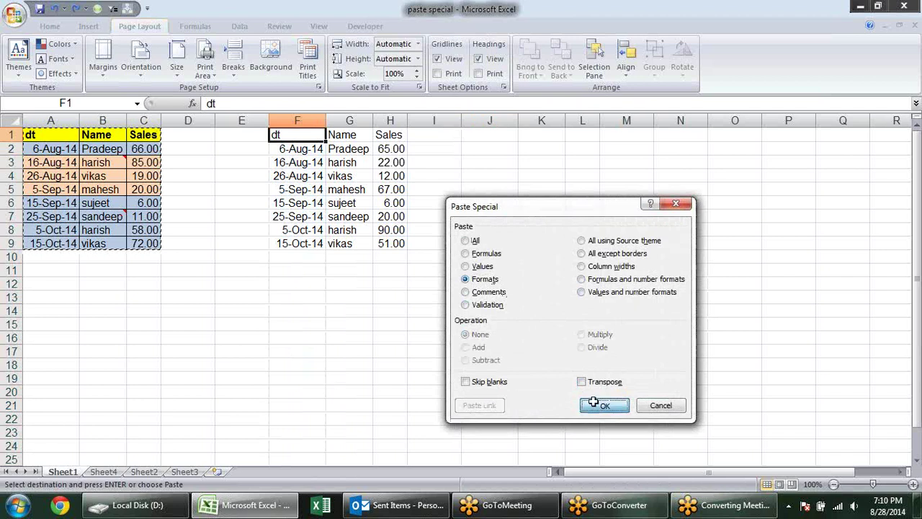
pyautogui.click(604, 405)
pyautogui.click(490, 136)
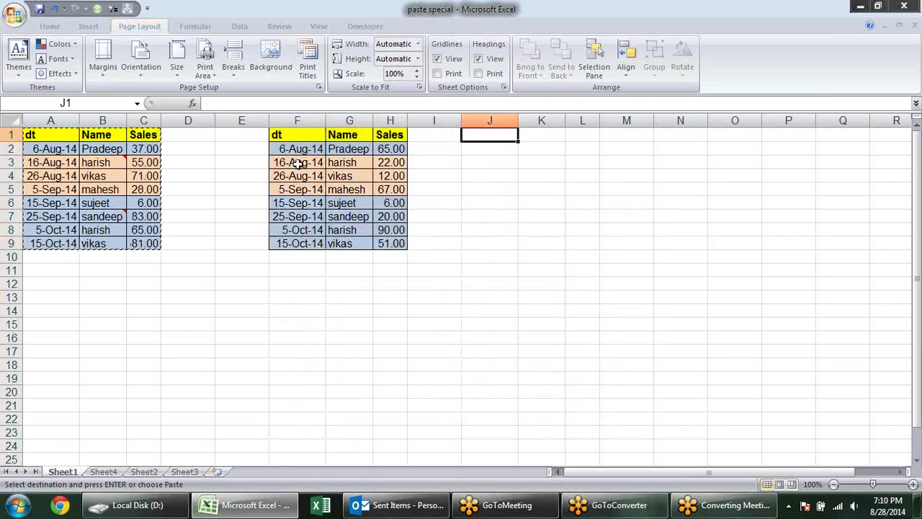
pyautogui.click(103, 471)
# Clear the old amounts from C2:C10 on Sheet4.
pyautogui.click(232, 216)
pyautogui.click(182, 147)
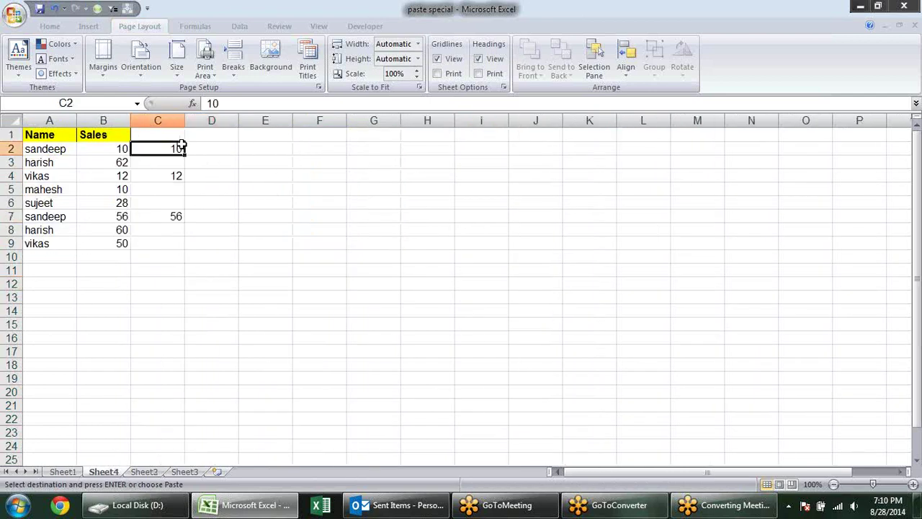
pyautogui.moveTo(182, 147); pyautogui.dragTo(181, 256)
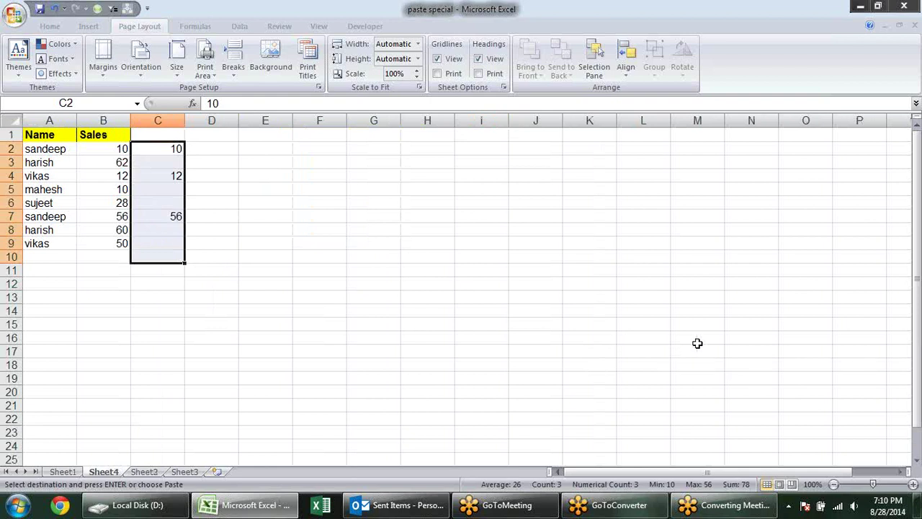
pyautogui.press('Delete')
pyautogui.click(249, 172)
# Review the Name and Sales entries for sandeep, harish and vikas.
pyautogui.click(70, 150)
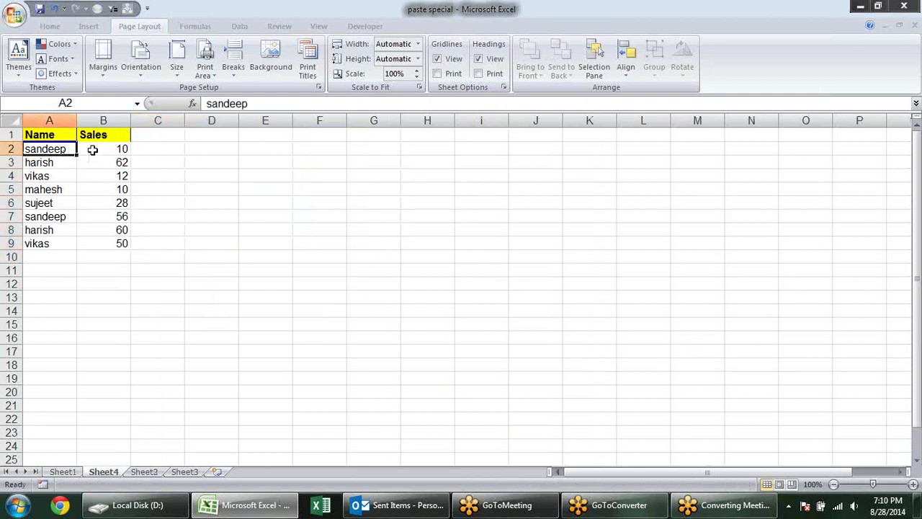
pyautogui.click(104, 136)
pyautogui.click(106, 151)
pyautogui.click(111, 165)
pyautogui.click(108, 215)
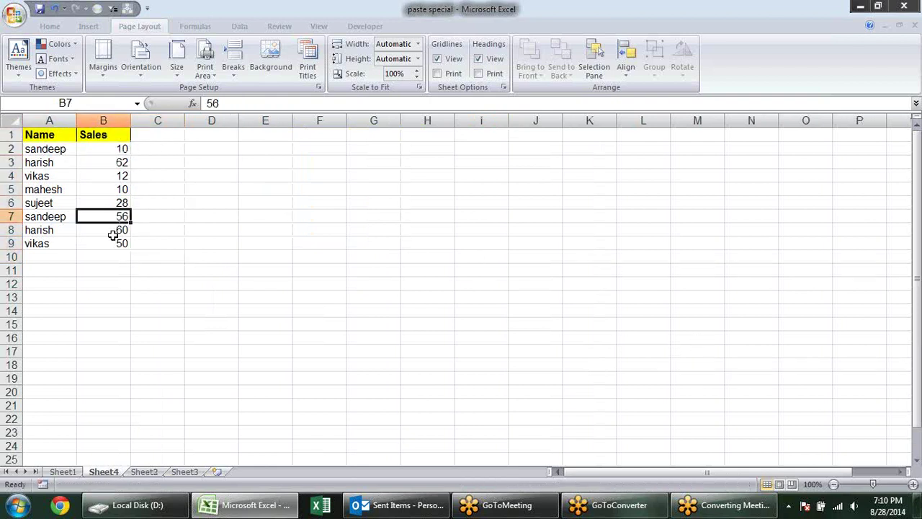
pyautogui.click(111, 243)
# Enter 12, 25, 36 and 20 in C2, C4, C7 and C9, leaving other rows blank.
pyautogui.click(159, 145)
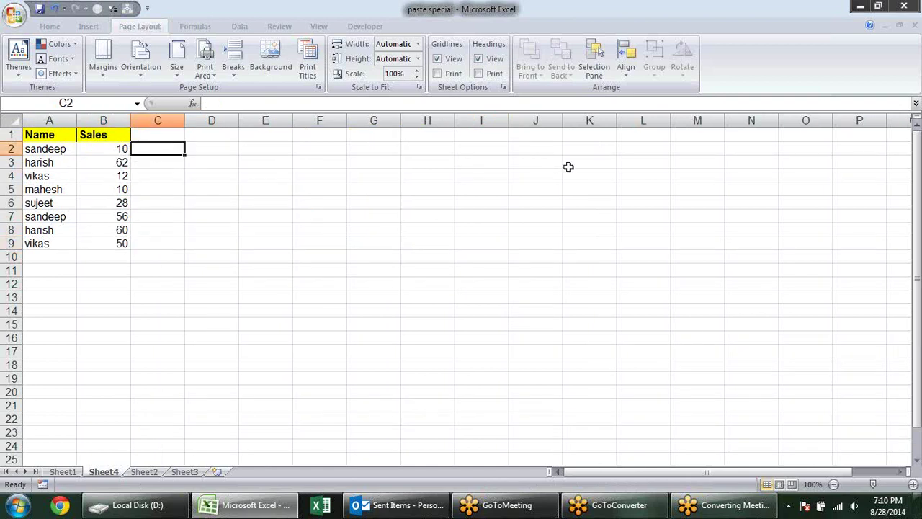
pyautogui.write('12')
pyautogui.press('Return')
pyautogui.press('Return')
pyautogui.write('25')
pyautogui.press('Return')
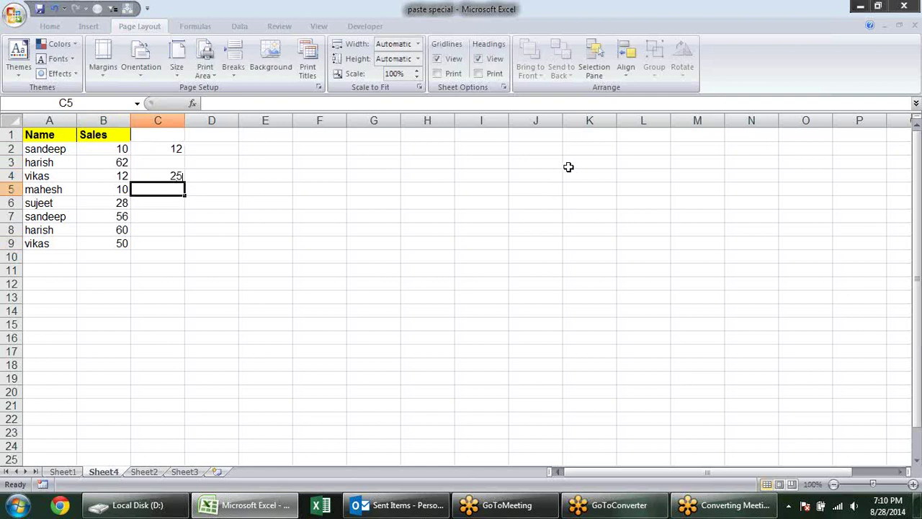
pyautogui.press('Return')
pyautogui.press('Return')
pyautogui.write('36')
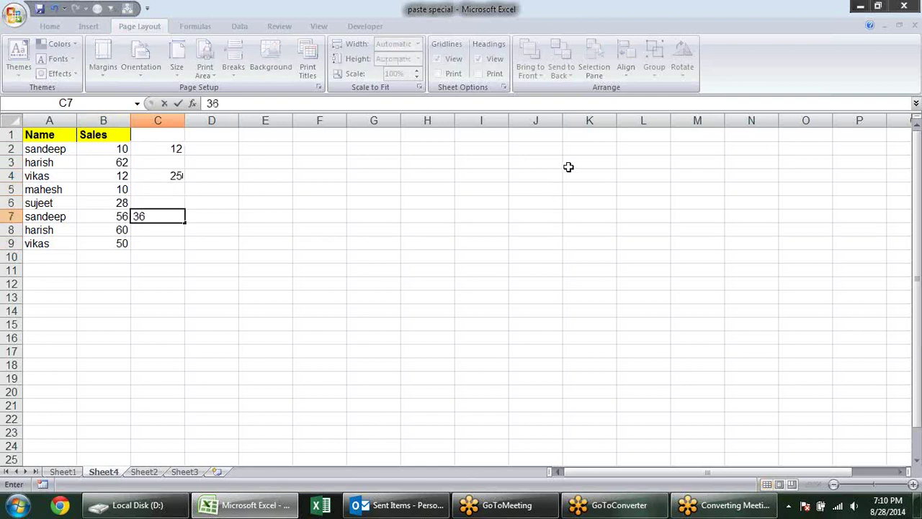
pyautogui.press('Return')
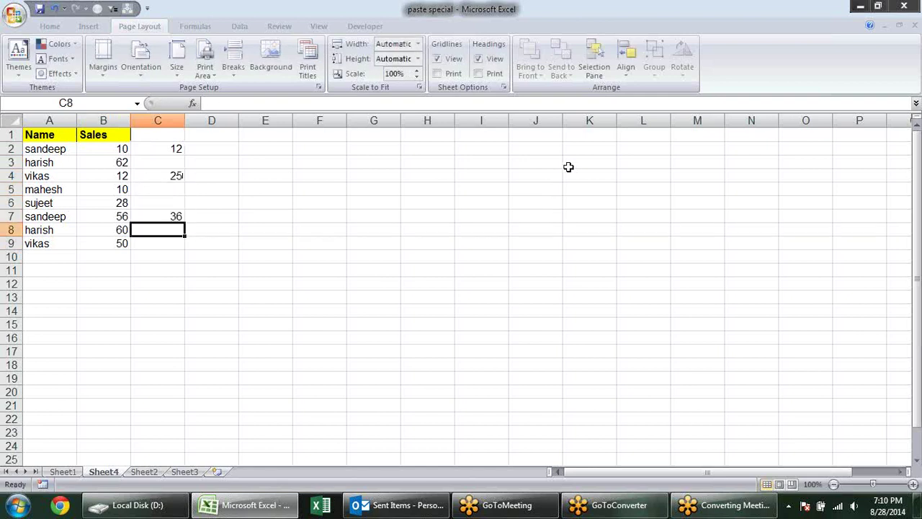
pyautogui.press('Return')
pyautogui.write('20')
pyautogui.press('Return')
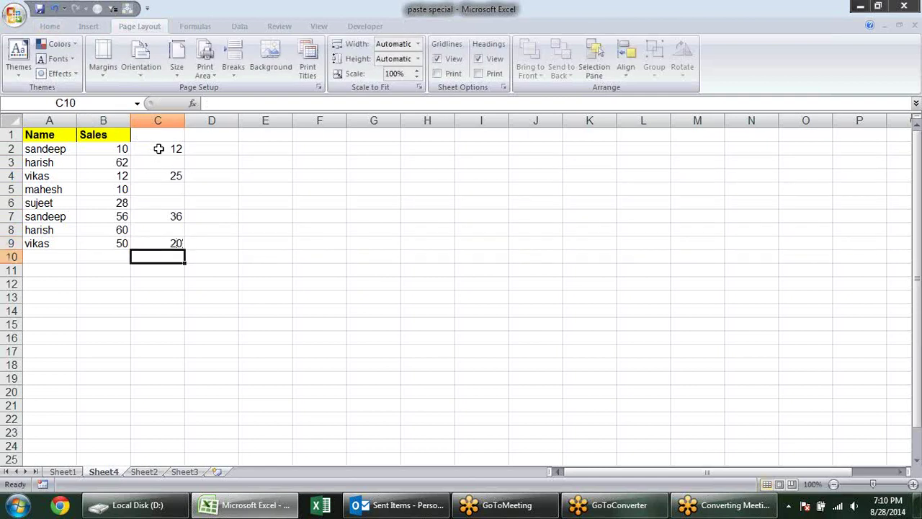
pyautogui.moveTo(159, 148); pyautogui.dragTo(165, 242)
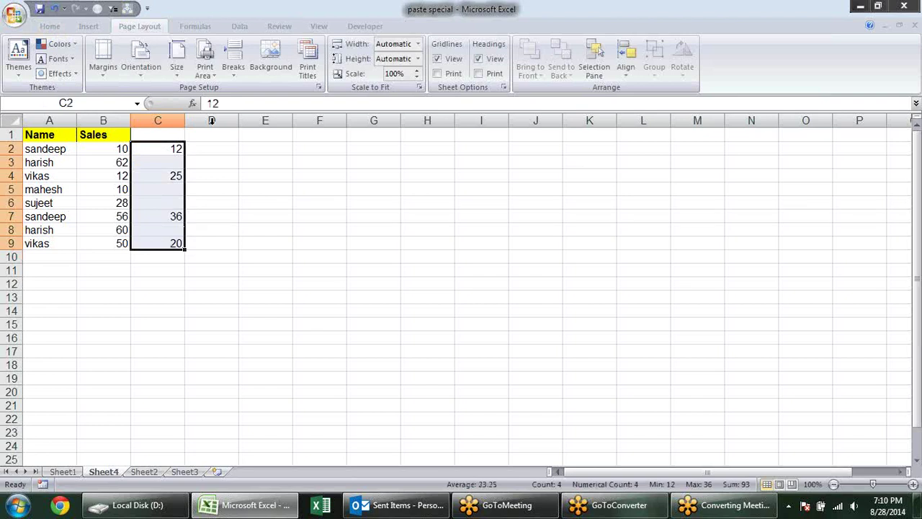
# Enter the total formula =B2+C2 in D2 and fill it down to D9.
pyautogui.click(206, 150)
pyautogui.write('=')
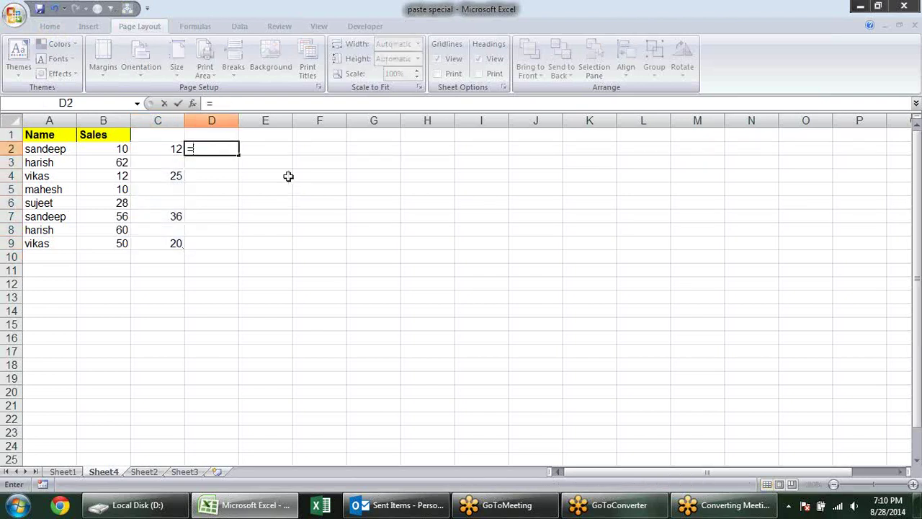
pyautogui.write('if')
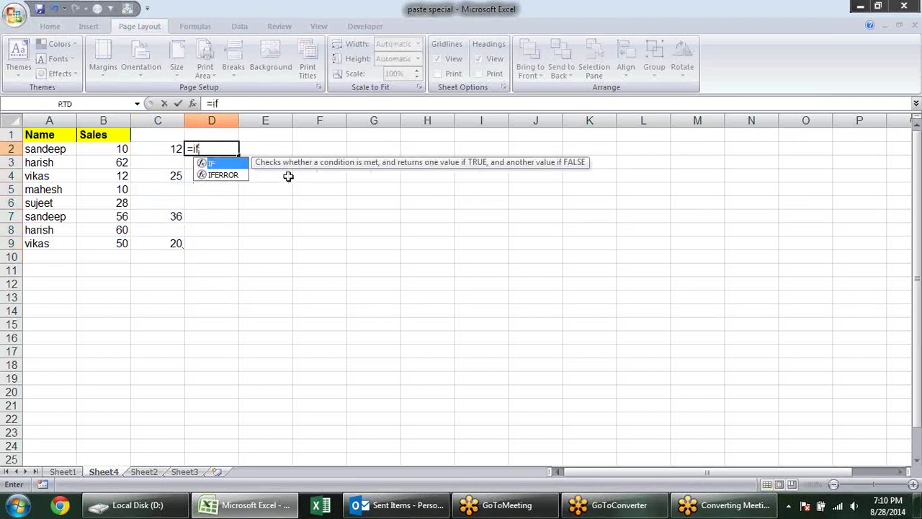
pyautogui.press('BackSpace')
pyautogui.press('BackSpace')
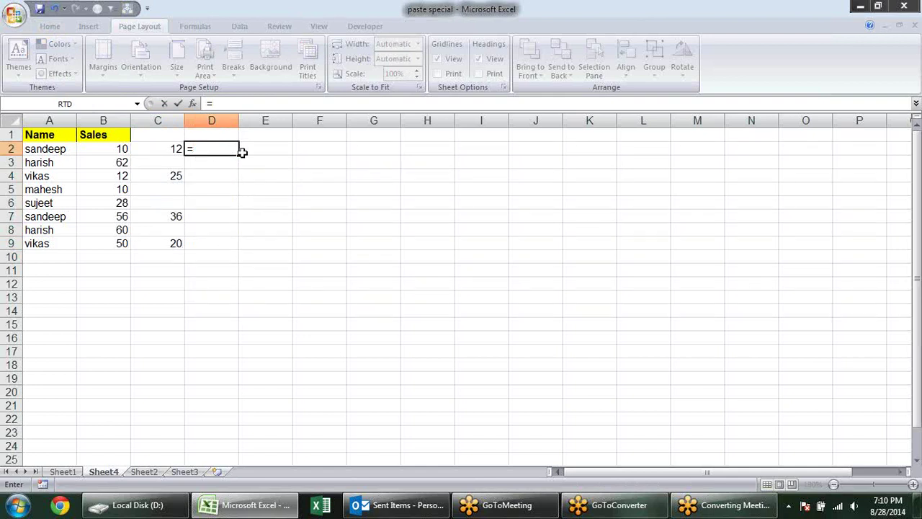
pyautogui.click(102, 149)
pyautogui.write('+')
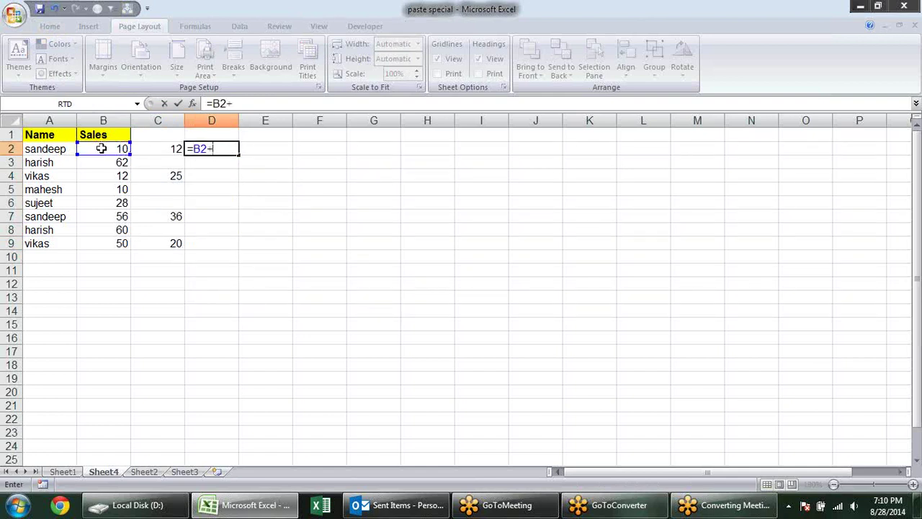
pyautogui.click(178, 148)
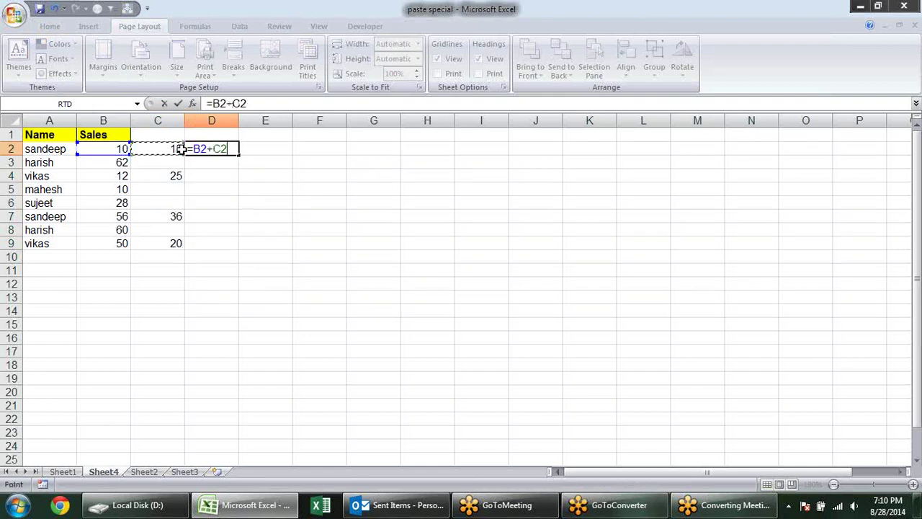
pyautogui.press('Return')
pyautogui.click(204, 150)
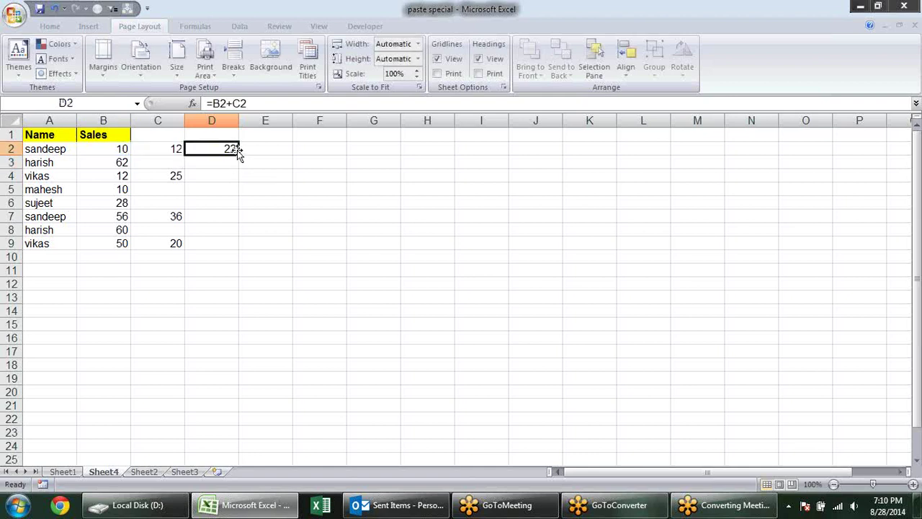
pyautogui.moveTo(238, 153); pyautogui.dragTo(238, 246)
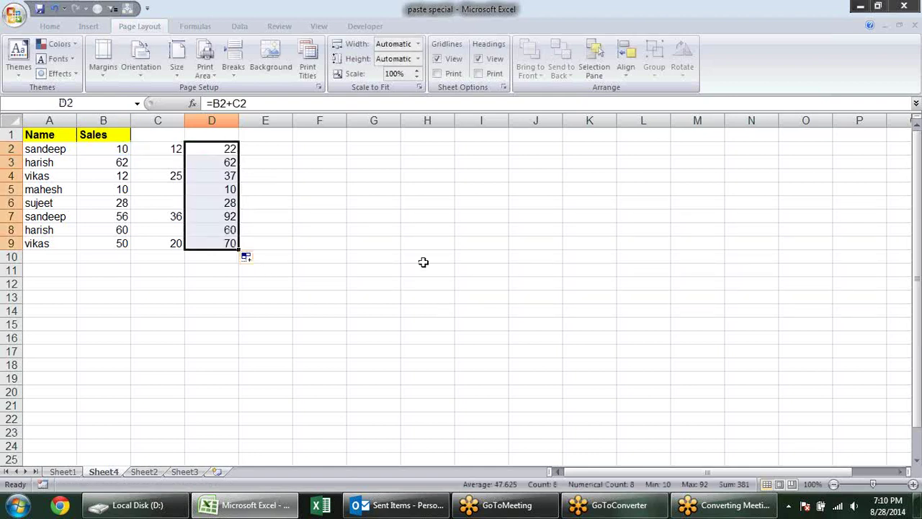
# Paste the D2:D9 totals over B2:B9 as values only (22, 62, 37, 10, 28, 92, 60, 70).
pyautogui.hotkey('ctrl', 'c')
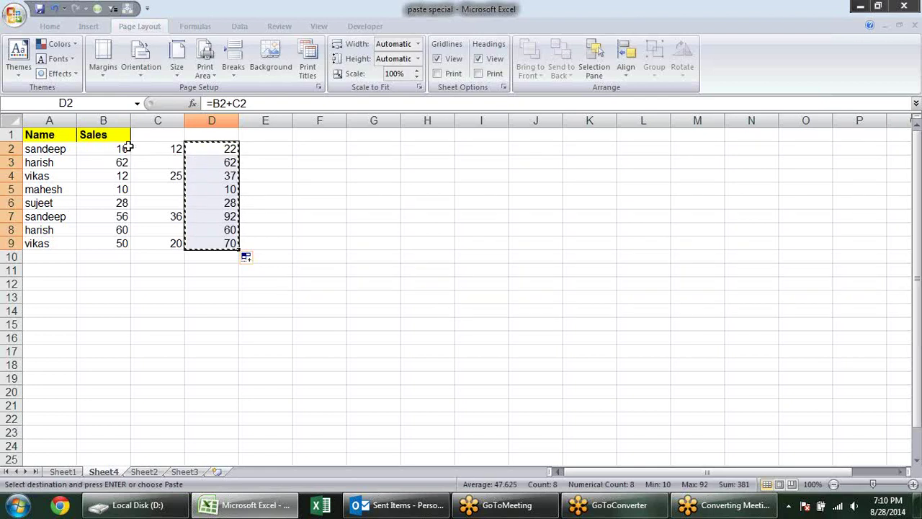
pyautogui.click(127, 149)
pyautogui.hotkey('alt', 'e')
pyautogui.press('s')
pyautogui.press('v')
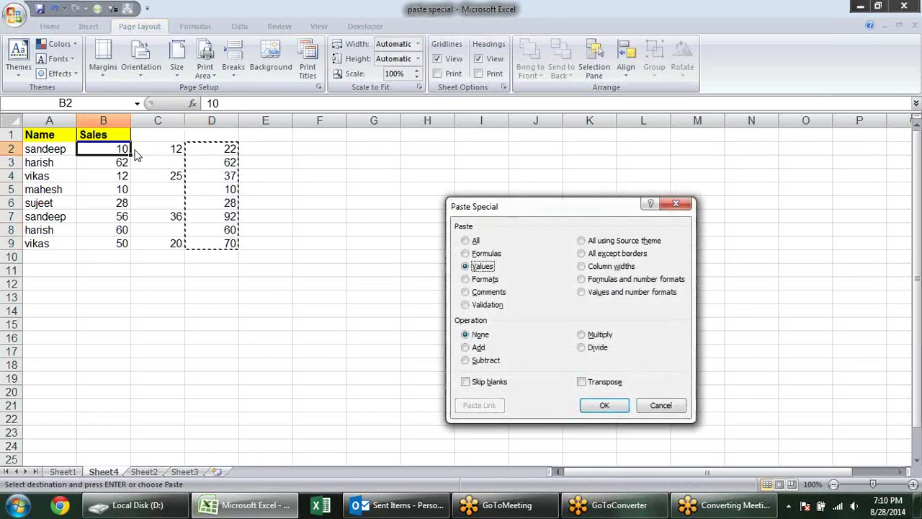
pyautogui.press('Return')
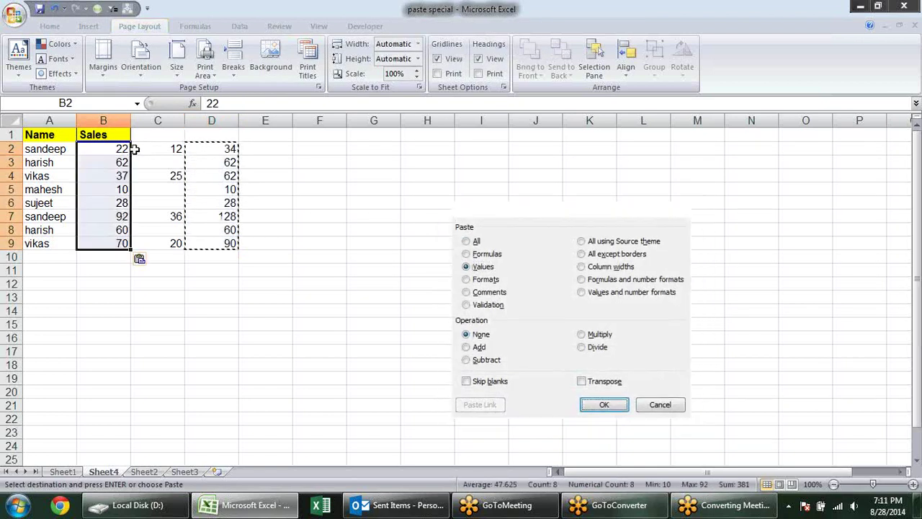
pyautogui.press('Escape')
# Delete column D.
pyautogui.rightClick(212, 120)
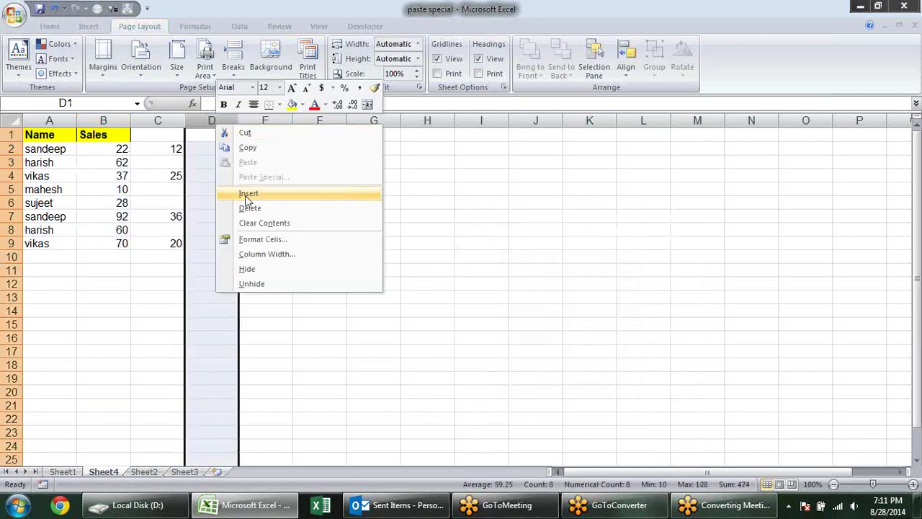
pyautogui.click(315, 209)
pyautogui.click(325, 215)
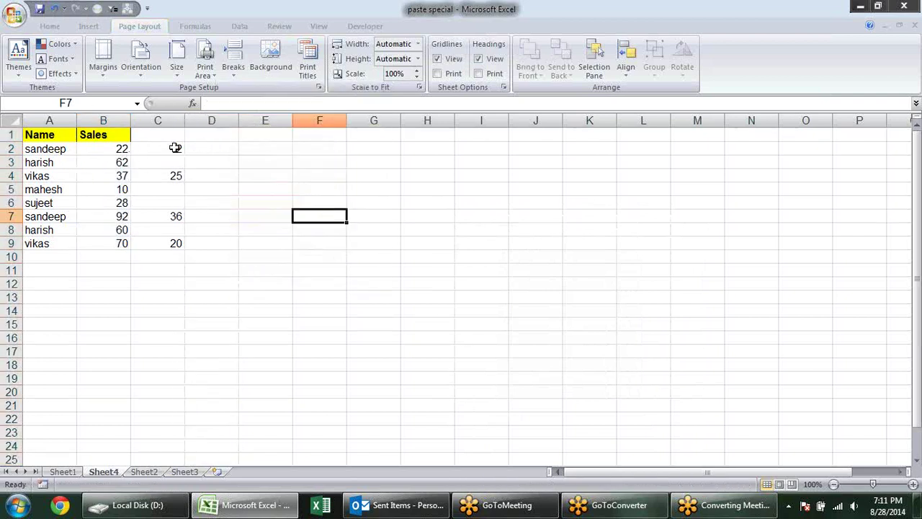
# Add C2:C9 onto Sales B2:B9 with Paste Special Add (34, 62, 62, 10, 28, 128, 60, 90), then go to Sheet2.
pyautogui.moveTo(176, 148); pyautogui.dragTo(186, 249)
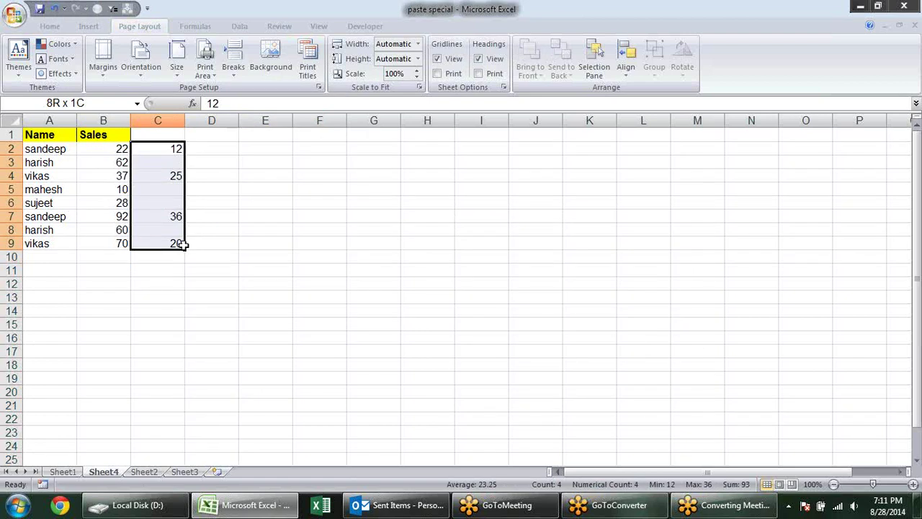
pyautogui.hotkey('ctrl', 'c')
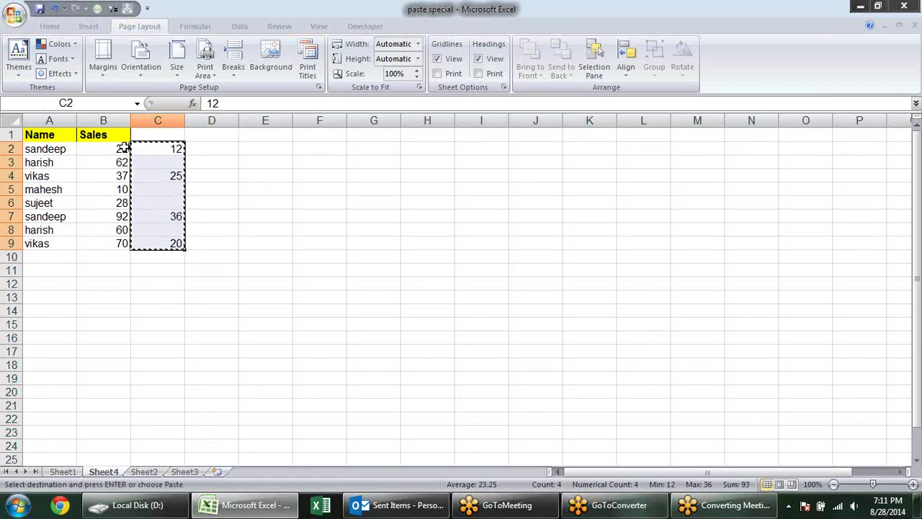
pyautogui.click(122, 148)
pyautogui.hotkey('alt', 'e')
pyautogui.press('s')
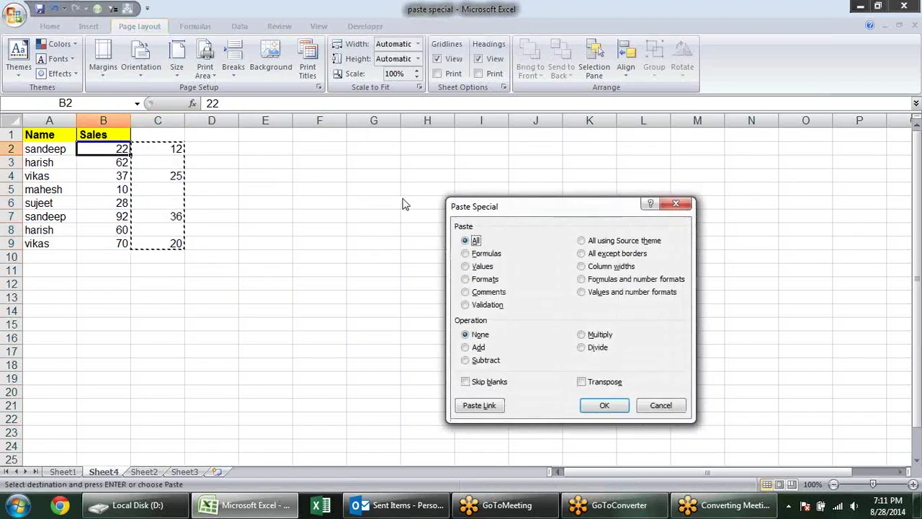
pyautogui.moveTo(474, 209); pyautogui.dragTo(389, 111)
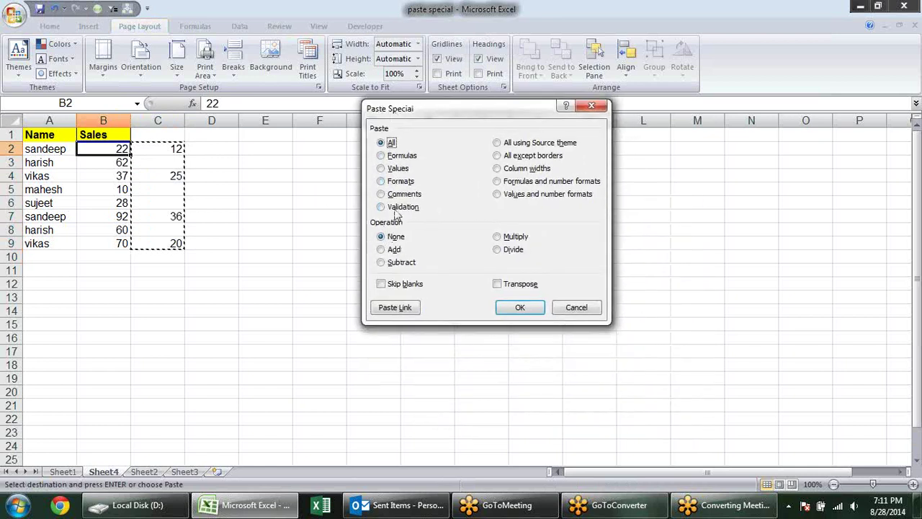
pyautogui.click(393, 250)
pyautogui.click(518, 307)
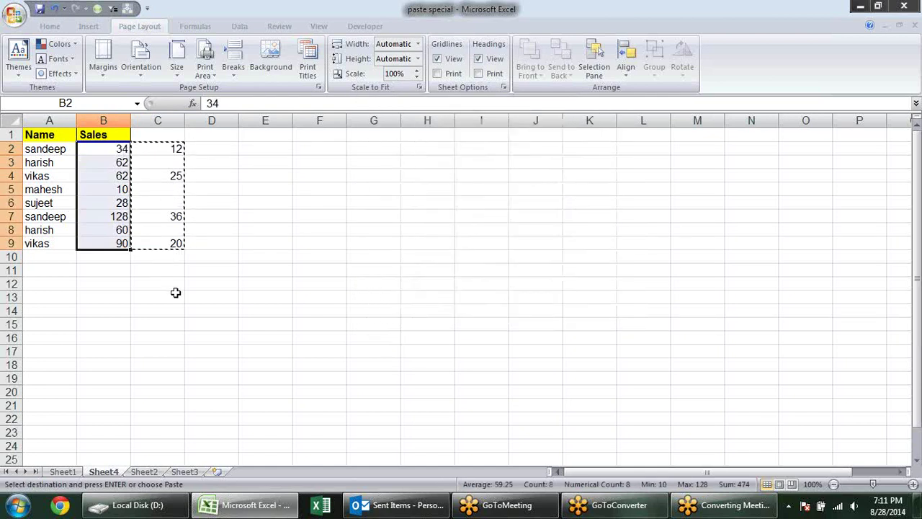
pyautogui.press('Escape')
pyautogui.click(165, 174)
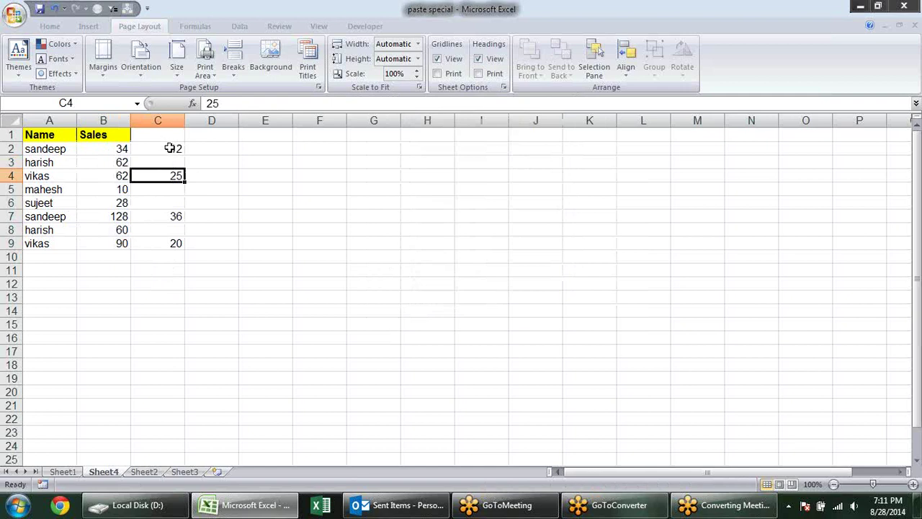
pyautogui.click(146, 472)
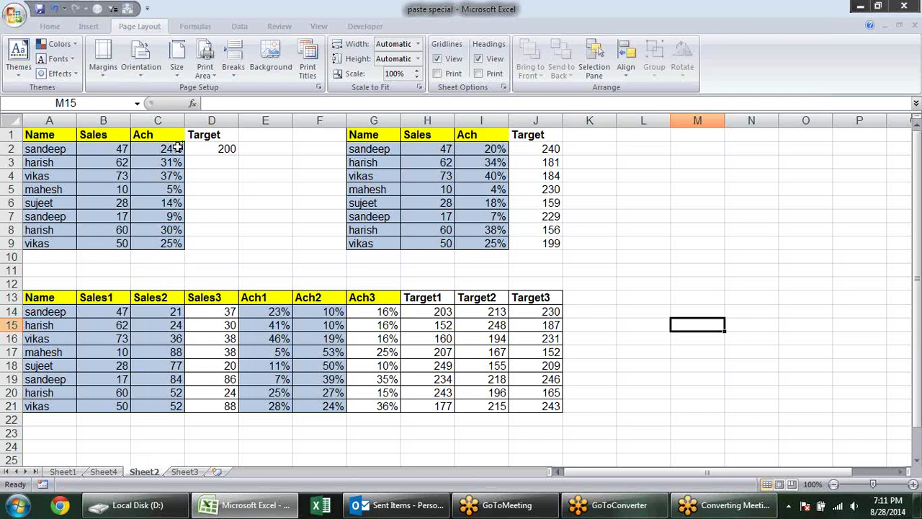
# Clear the Ach values in C2:C9.
pyautogui.moveTo(177, 148); pyautogui.dragTo(174, 244)
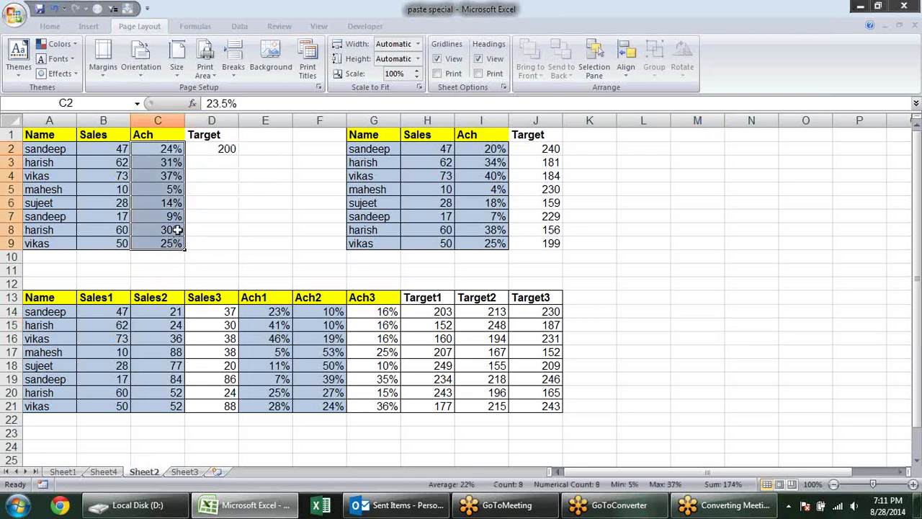
pyautogui.press('Delete')
pyautogui.click(212, 234)
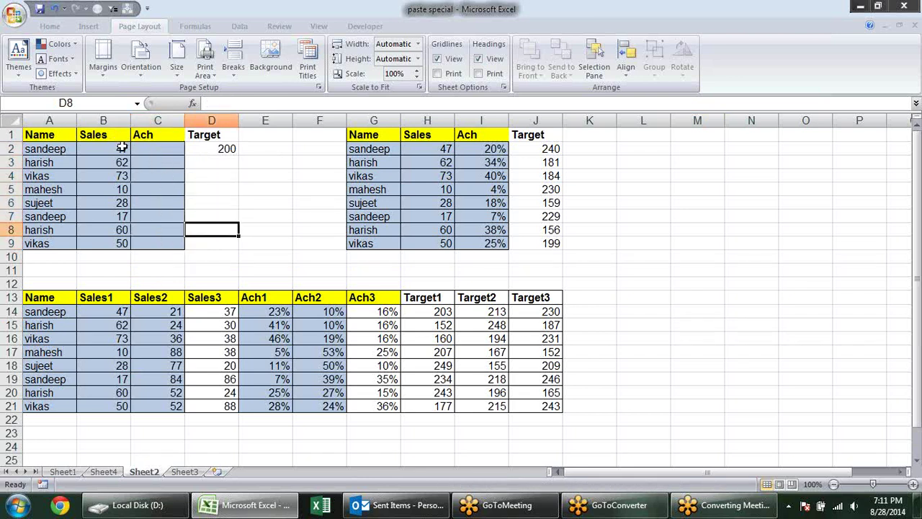
pyautogui.click(223, 147)
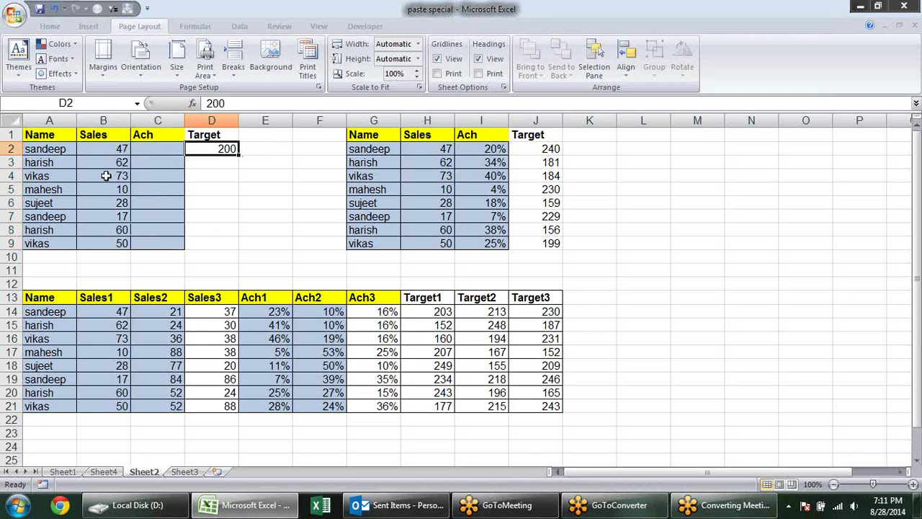
pyautogui.moveTo(118, 149)
pyautogui.mouseDown()
pyautogui.moveTo(120, 257)
pyautogui.moveTo(121, 243)
pyautogui.mouseUp()
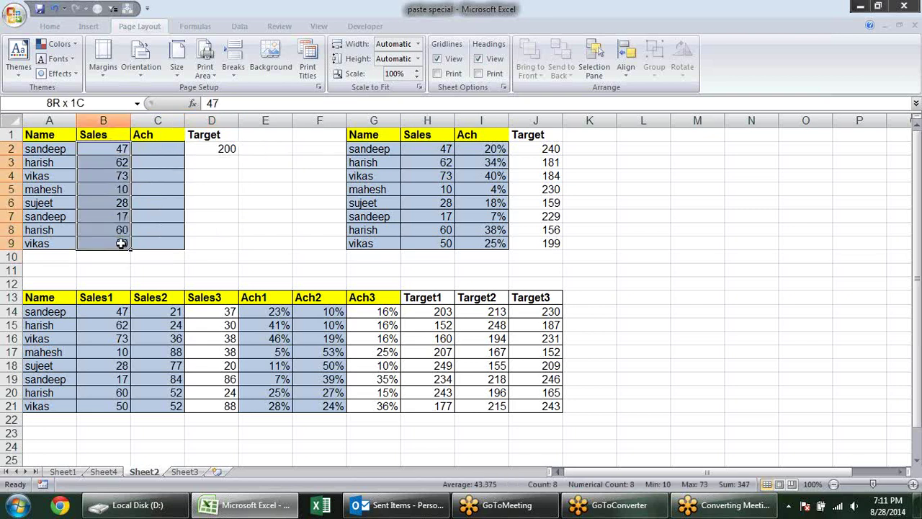
# Rename the C1 header from Ach to Ach%.
pyautogui.click(167, 135)
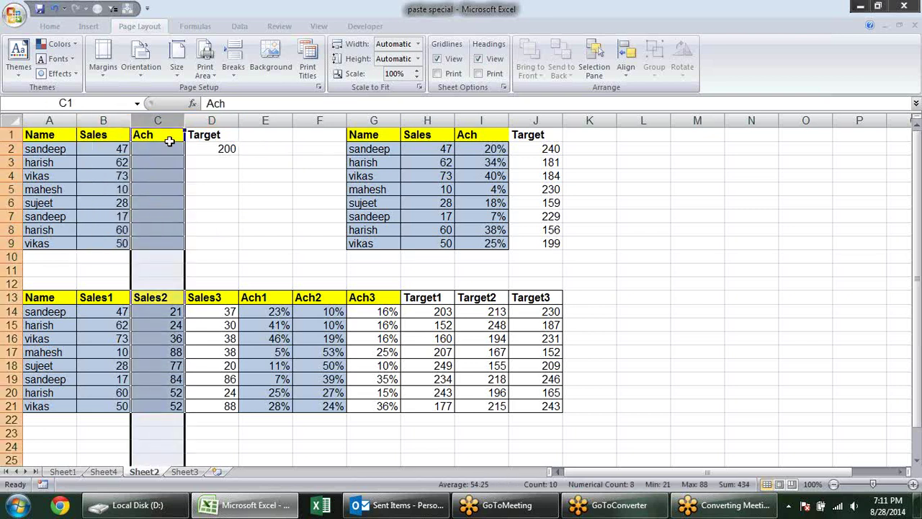
pyautogui.doubleClick(168, 136)
pyautogui.write('%')
pyautogui.press('Return')
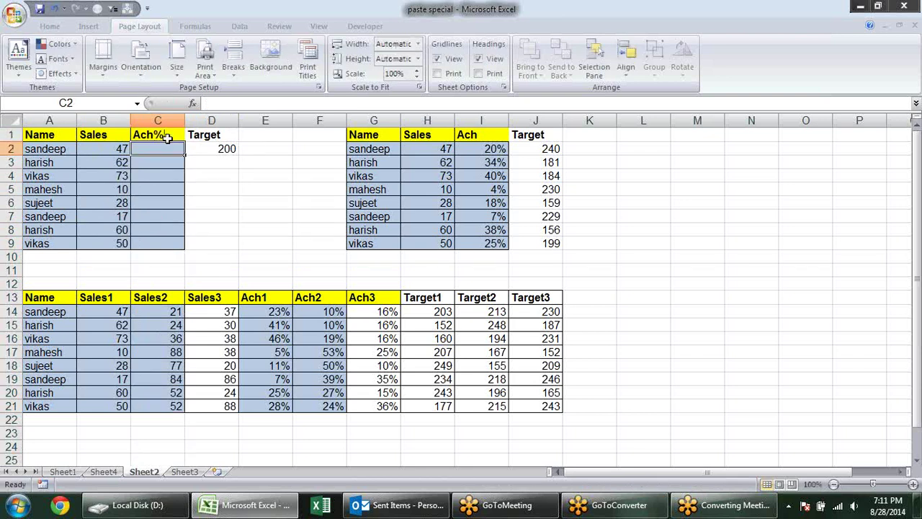
pyautogui.moveTo(121, 149); pyautogui.dragTo(121, 243)
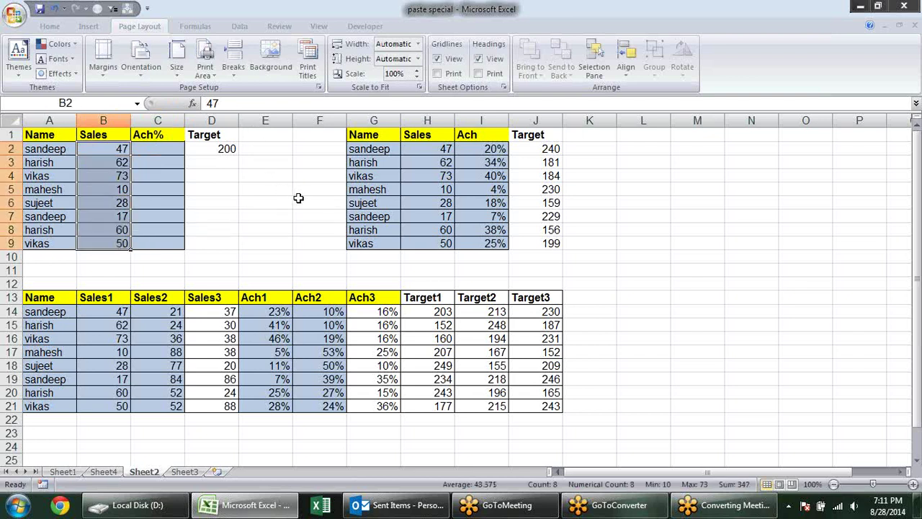
pyautogui.click(177, 147)
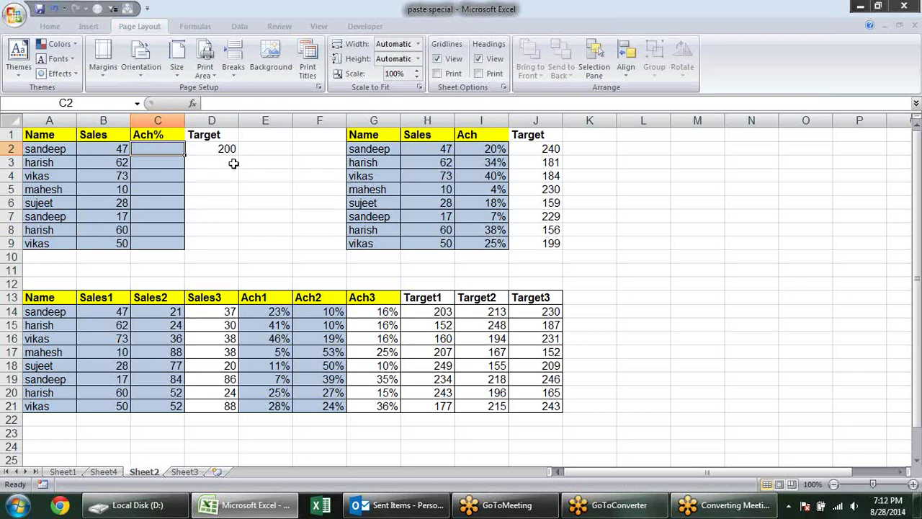
# Enter the trial formula =B2/D2 in C2 and format it as a percentage.
pyautogui.write('=')
pyautogui.press('Left')
pyautogui.press('Left')
pyautogui.press('Right')
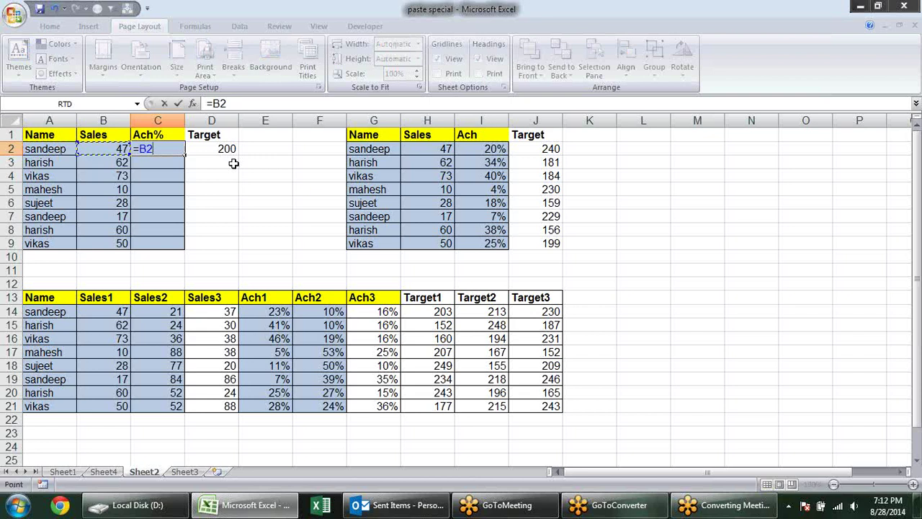
pyautogui.write('/')
pyautogui.press('Down')
pyautogui.press('Up')
pyautogui.press('Right')
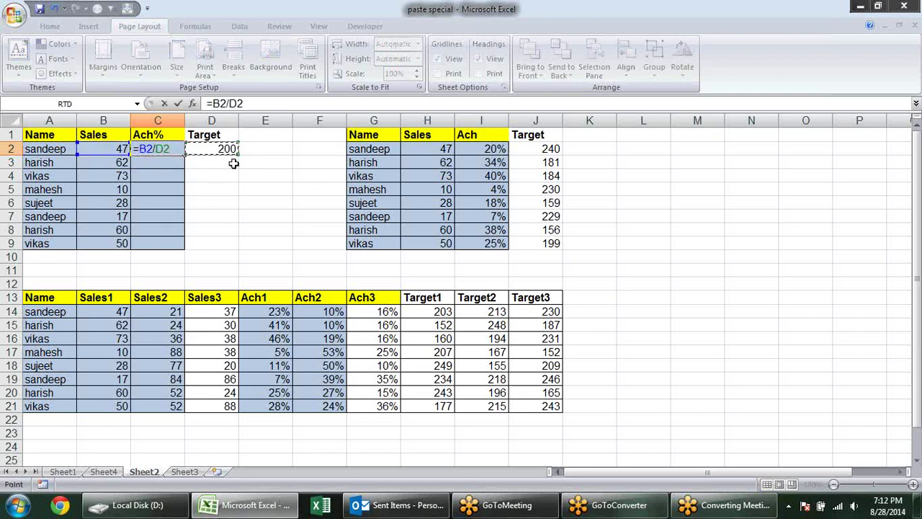
pyautogui.press('Return')
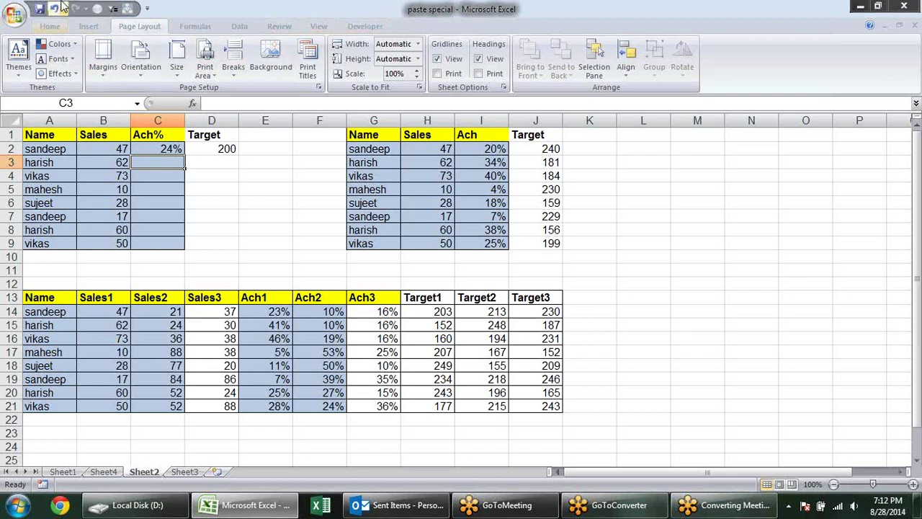
pyautogui.click(52, 26)
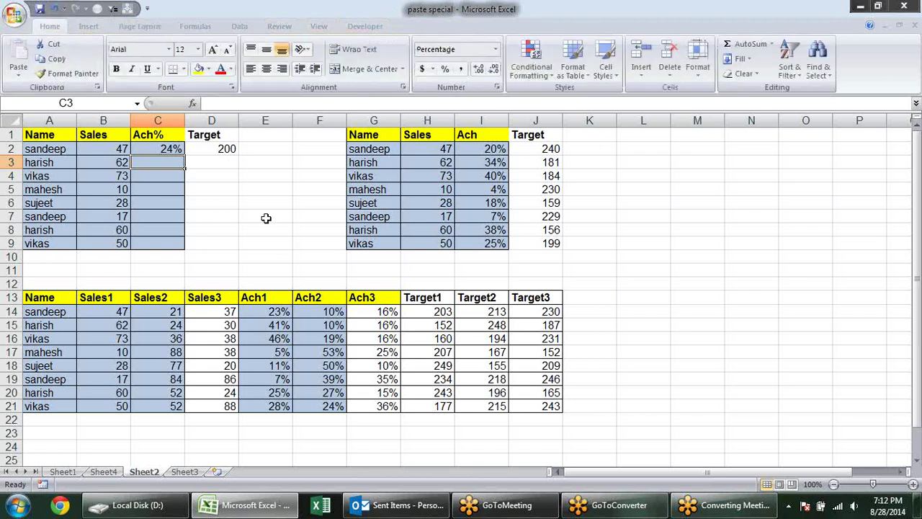
pyautogui.click(446, 74)
# Undo the trial formula and copy the 200 target from D2.
pyautogui.hotkey('ctrl', 'z')
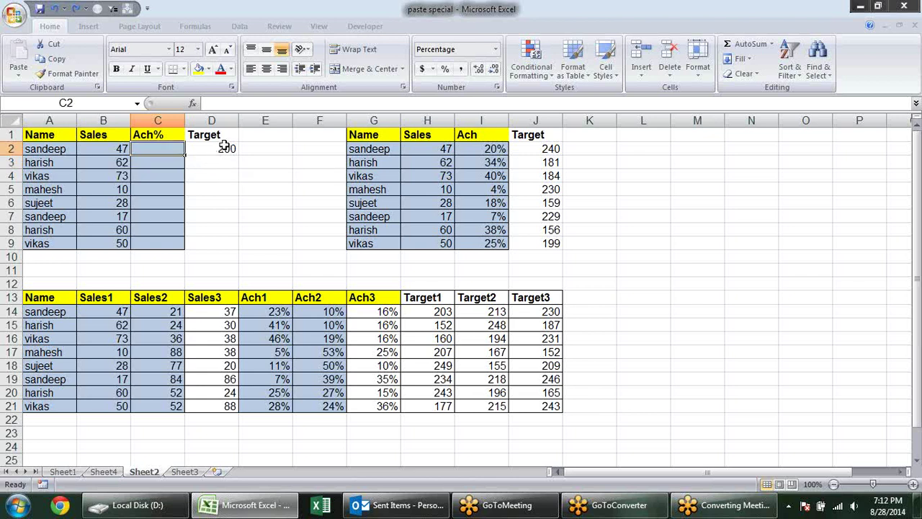
pyautogui.click(224, 148)
pyautogui.hotkey('ctrl', 'c')
pyautogui.press('Escape')
# Divide Ach% C2:C9 by the 200 target as percentages (24%, 31%, 37%…), then clear I2:I9.
pyautogui.moveTo(115, 151)
pyautogui.mouseDown()
pyautogui.moveTo(121, 243)
pyautogui.moveTo(177, 246)
pyautogui.mouseUp()
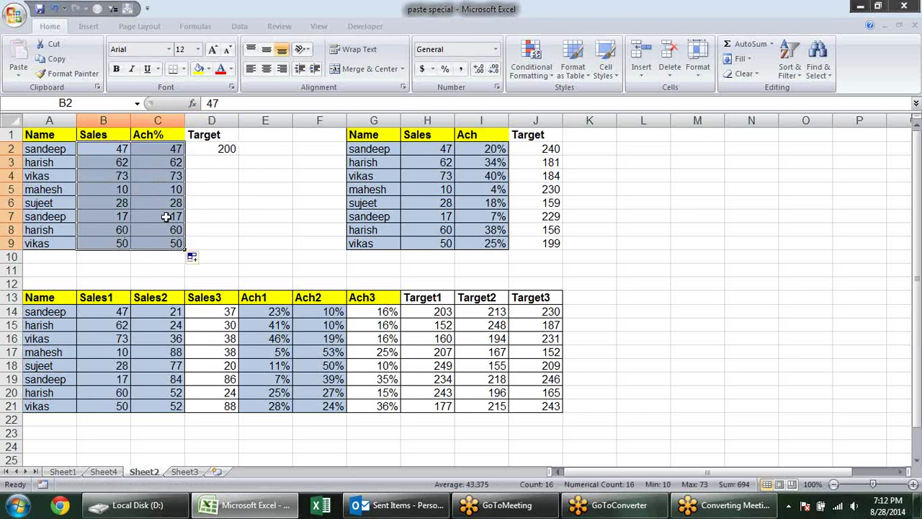
pyautogui.click(214, 147)
pyautogui.hotkey('ctrl', 'c')
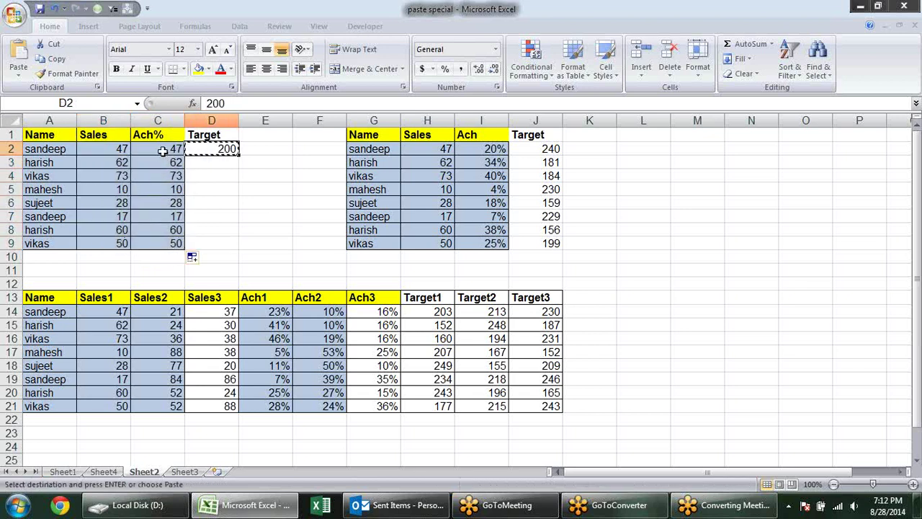
pyautogui.moveTo(168, 149); pyautogui.dragTo(168, 242)
pyautogui.hotkey('alt', 'e')
pyautogui.press('s')
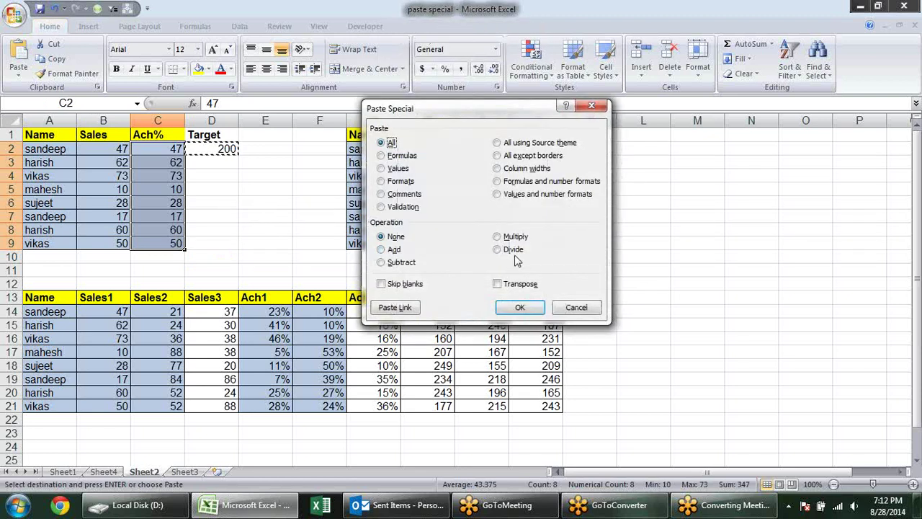
pyautogui.click(513, 249)
pyautogui.click(520, 307)
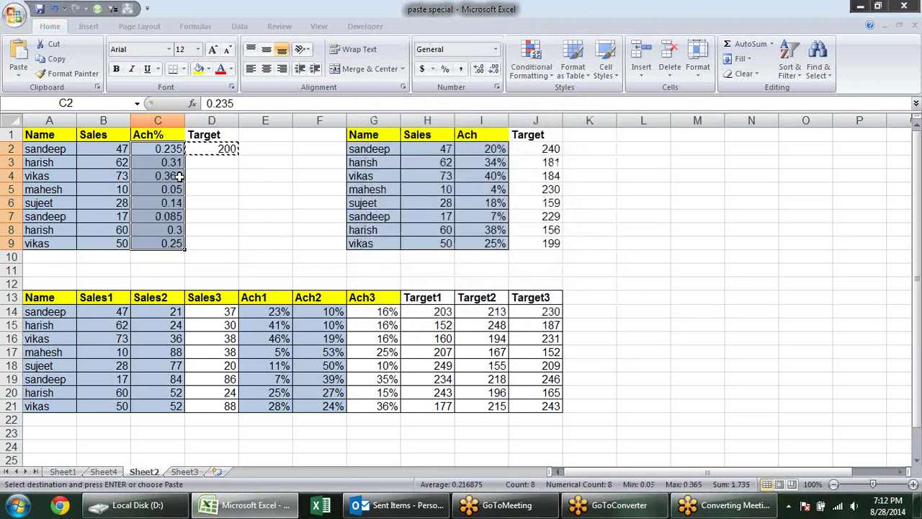
pyautogui.click(444, 69)
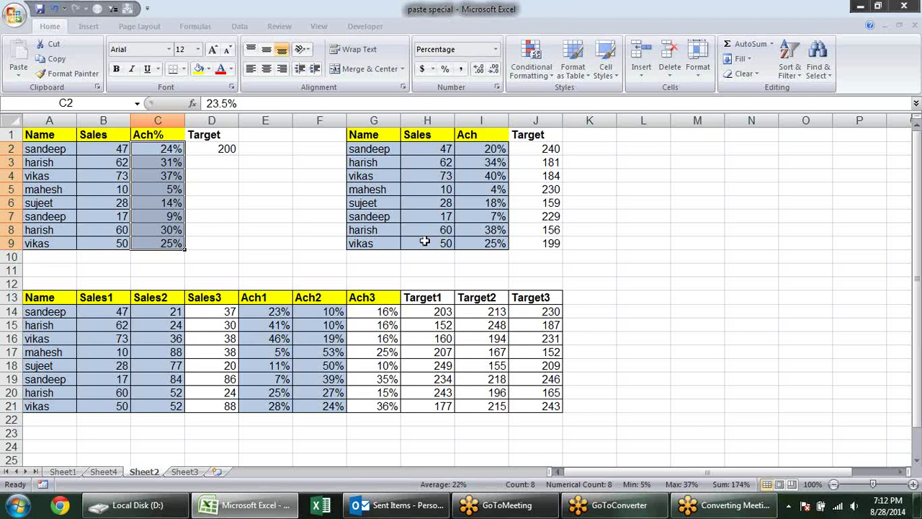
pyautogui.moveTo(492, 150); pyautogui.dragTo(491, 242)
pyautogui.press('Delete')
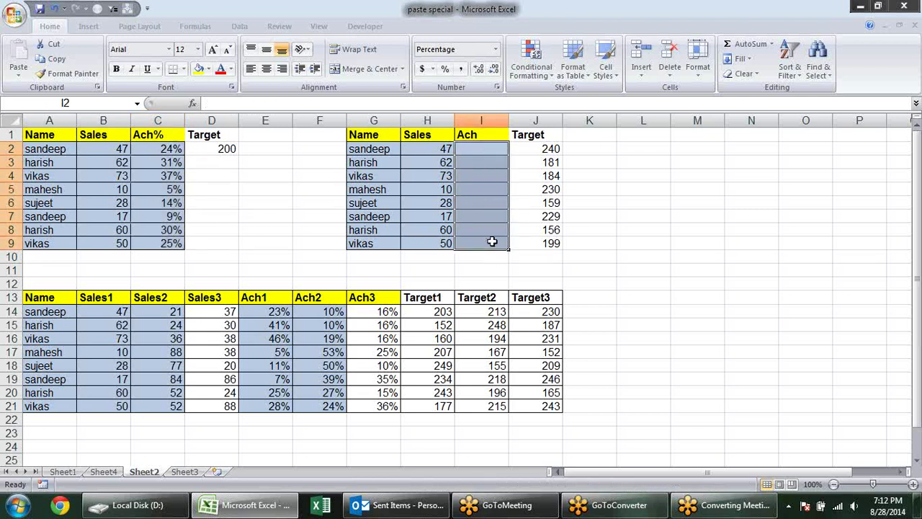
# Copy the eight Target values in J2:J9.
pyautogui.click(374, 164)
pyautogui.moveTo(434, 149)
pyautogui.mouseDown()
pyautogui.moveTo(452, 247)
pyautogui.moveTo(507, 249)
pyautogui.mouseUp()
pyautogui.click(609, 200)
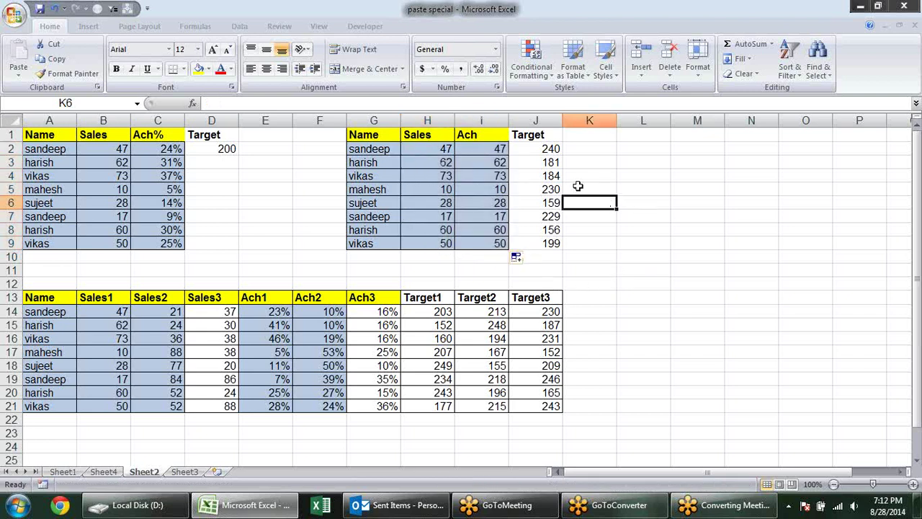
pyautogui.click(552, 149)
pyautogui.click(544, 215)
pyautogui.click(539, 232)
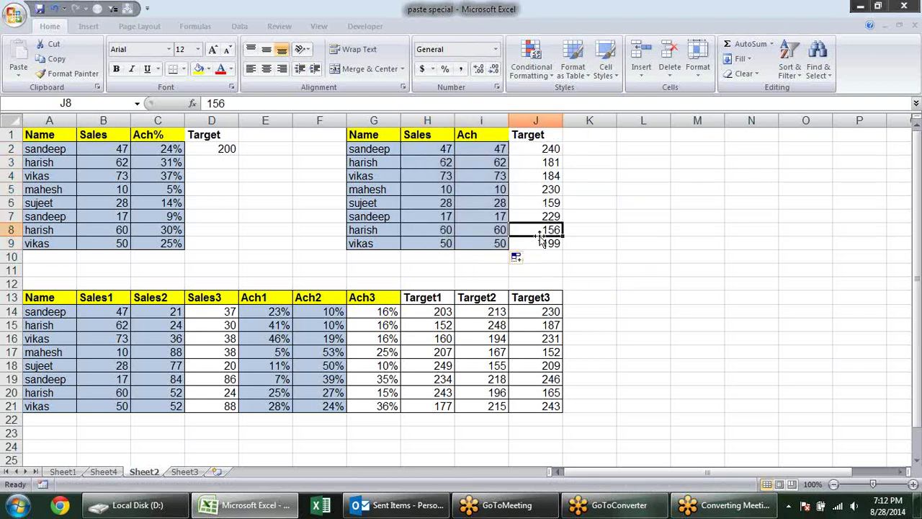
pyautogui.click(542, 245)
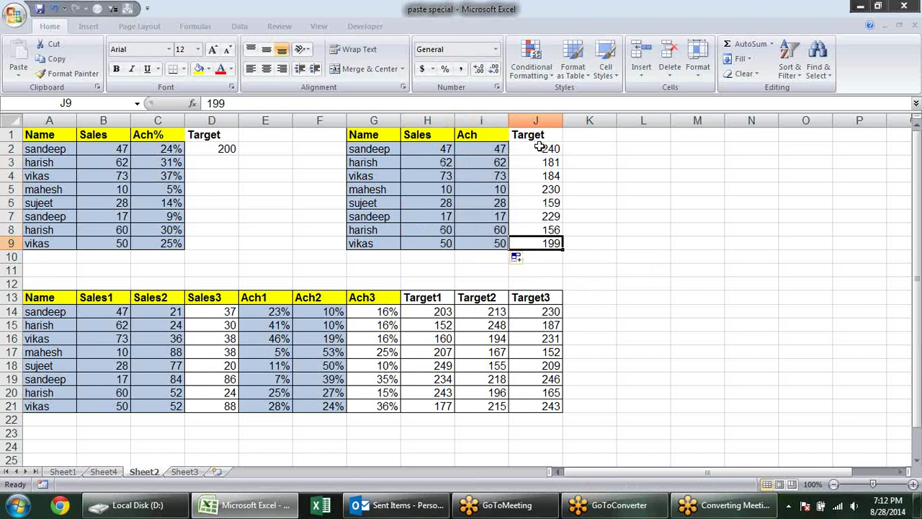
pyautogui.moveTo(541, 147); pyautogui.dragTo(553, 245)
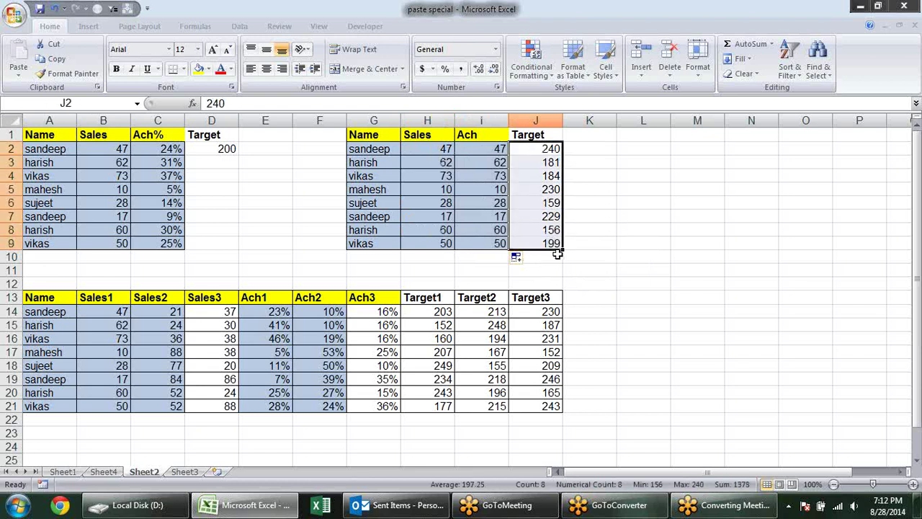
pyautogui.hotkey('ctrl', 'c')
# Divide the Ach cells I2:I9 by their targets, shown as percentages (20%, 34%, 40%, 4%…).
pyautogui.click(504, 147)
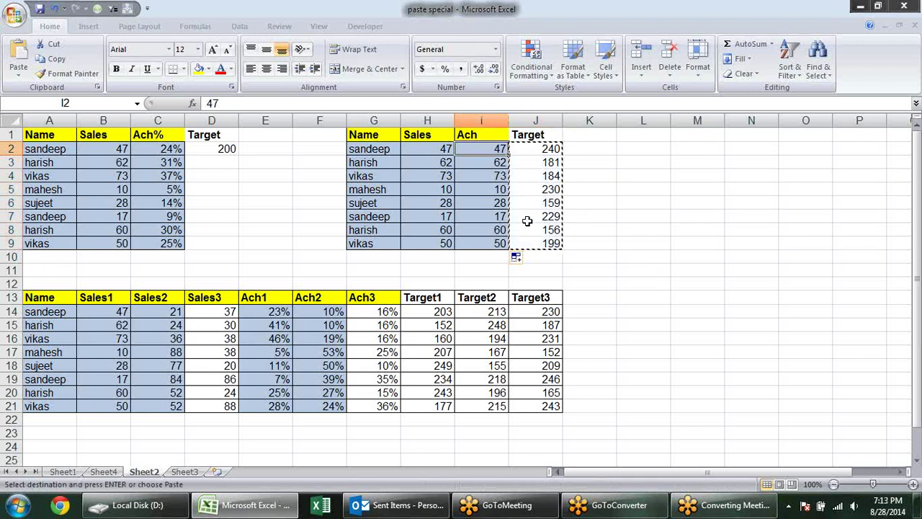
pyautogui.moveTo(500, 149); pyautogui.dragTo(499, 243)
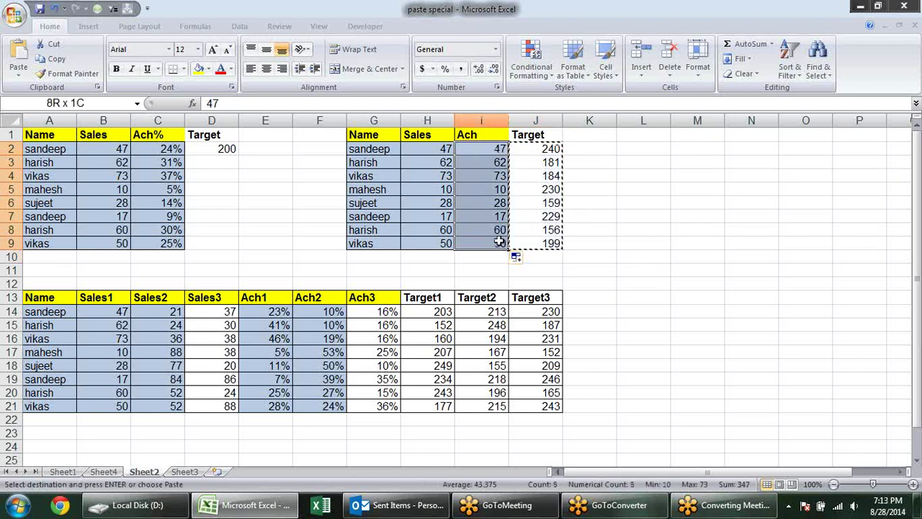
pyautogui.hotkey('alt', 'e')
pyautogui.press('s')
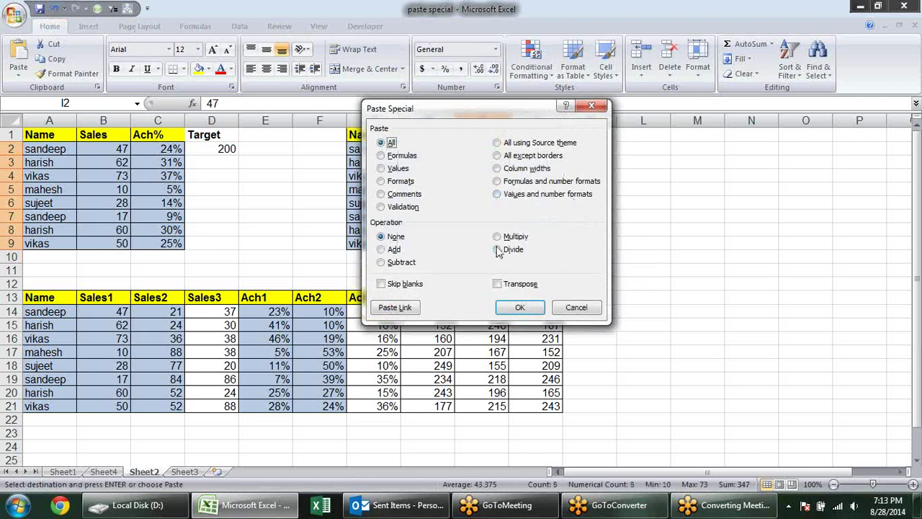
pyautogui.click(498, 249)
pyautogui.click(515, 307)
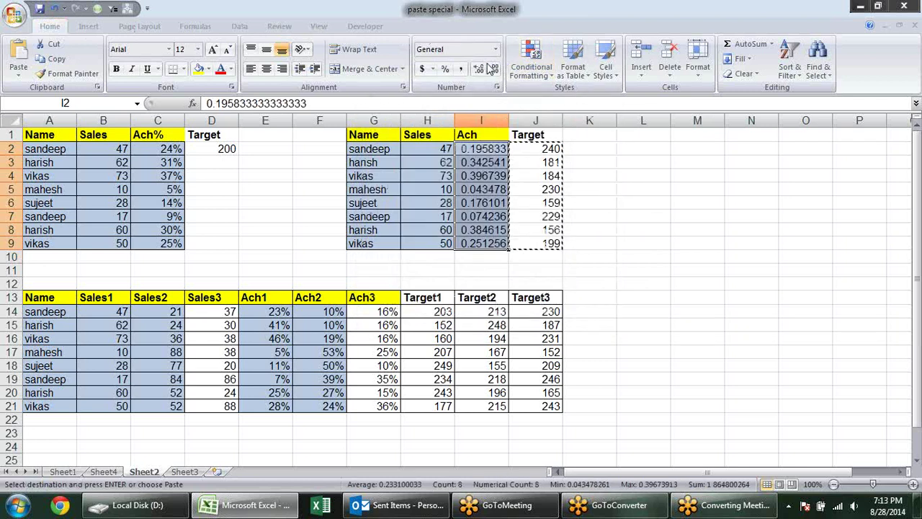
pyautogui.click(445, 68)
pyautogui.click(659, 201)
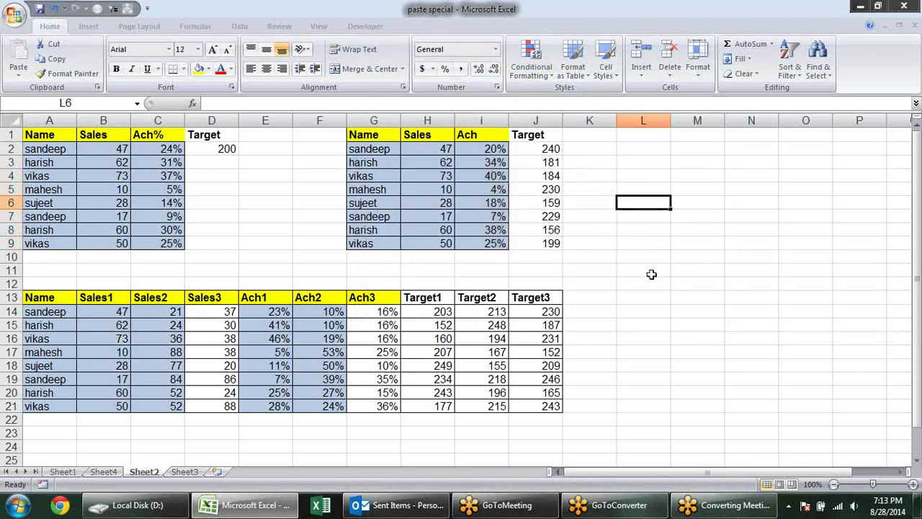
pyautogui.click(537, 152)
pyautogui.click(523, 216)
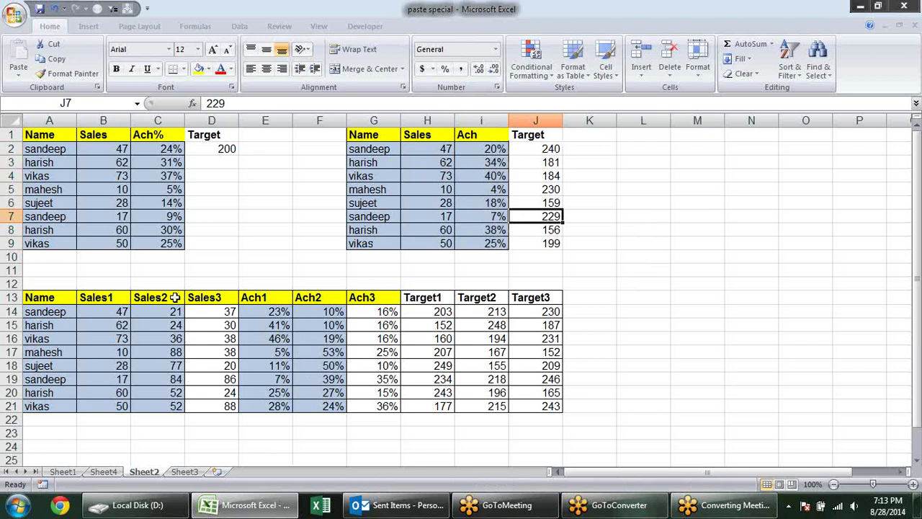
# Copy the Sales1–Sales3 figures into the lower table's Ach1–Ach3 columns.
pyautogui.click(102, 294)
pyautogui.click(152, 293)
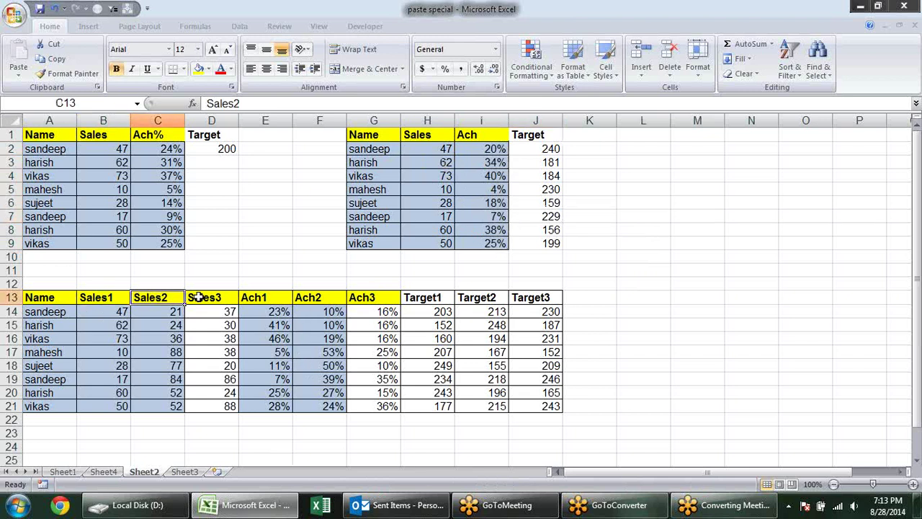
pyautogui.click(196, 296)
pyautogui.moveTo(116, 310); pyautogui.dragTo(219, 406)
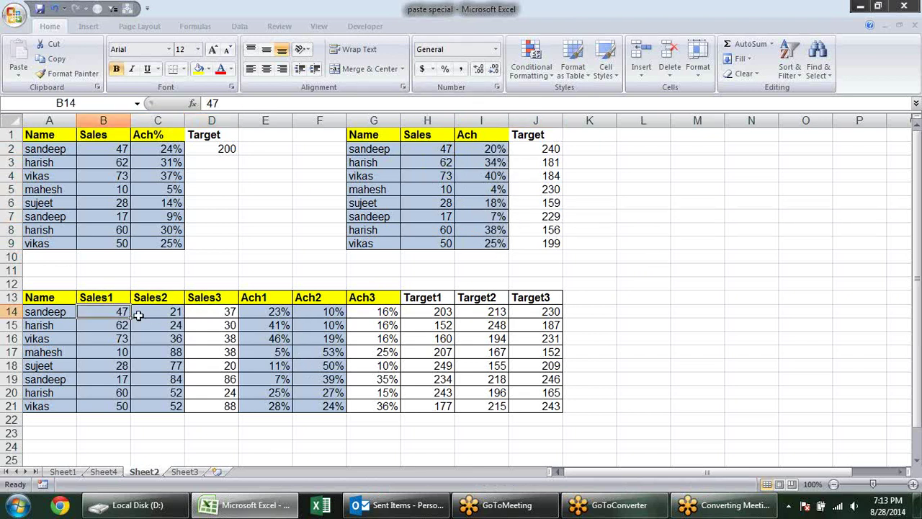
pyautogui.hotkey('ctrl', 'c')
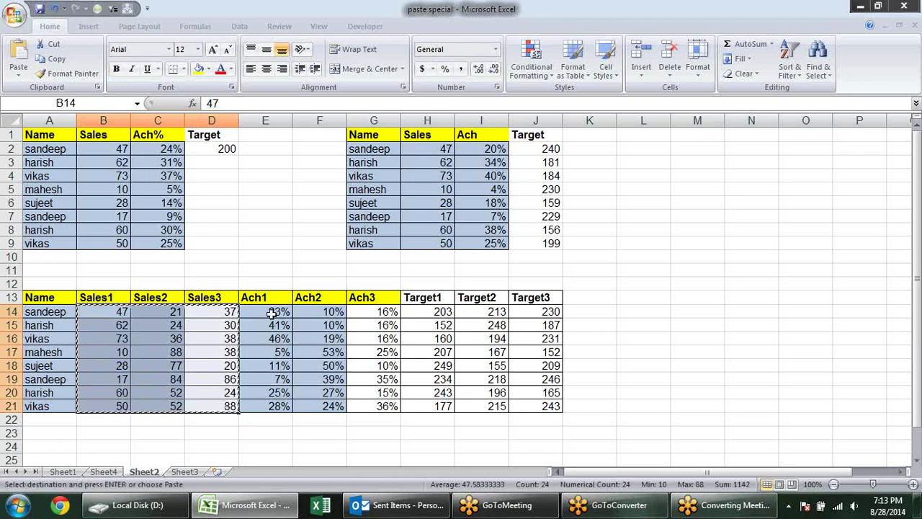
pyautogui.click(274, 313)
pyautogui.hotkey('ctrl', 'v')
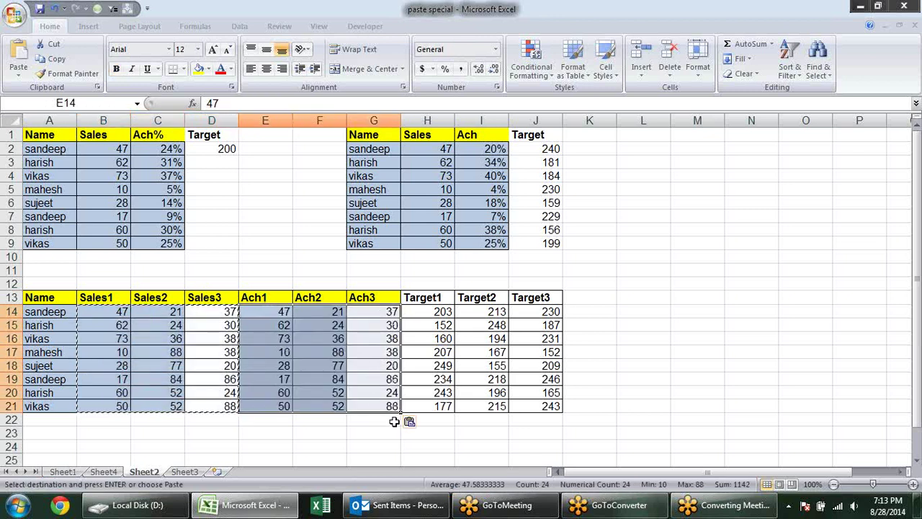
pyautogui.press('Escape')
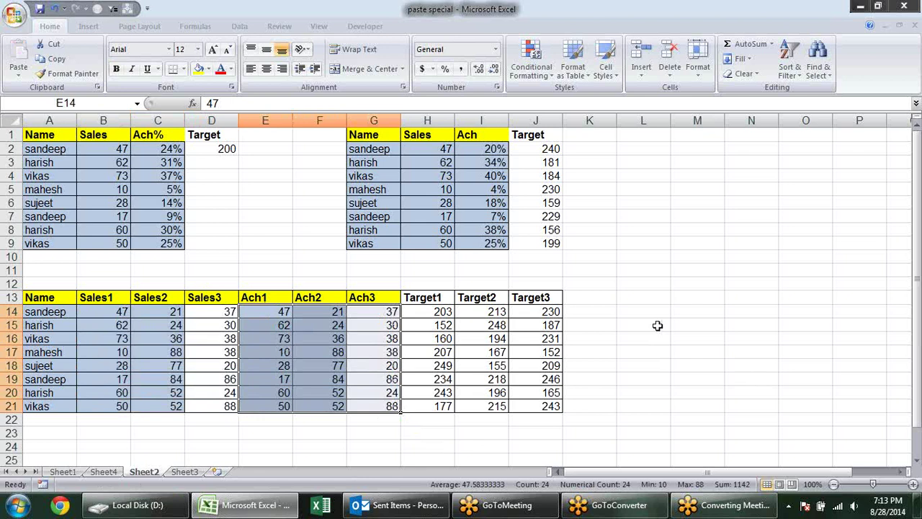
pyautogui.click(644, 325)
# Divide Ach1–Ach3 by the Target1–Target3 values with Paste Special Divide, as percentages.
pyautogui.moveTo(425, 312)
pyautogui.mouseDown()
pyautogui.moveTo(549, 396)
pyautogui.moveTo(549, 406)
pyautogui.mouseUp()
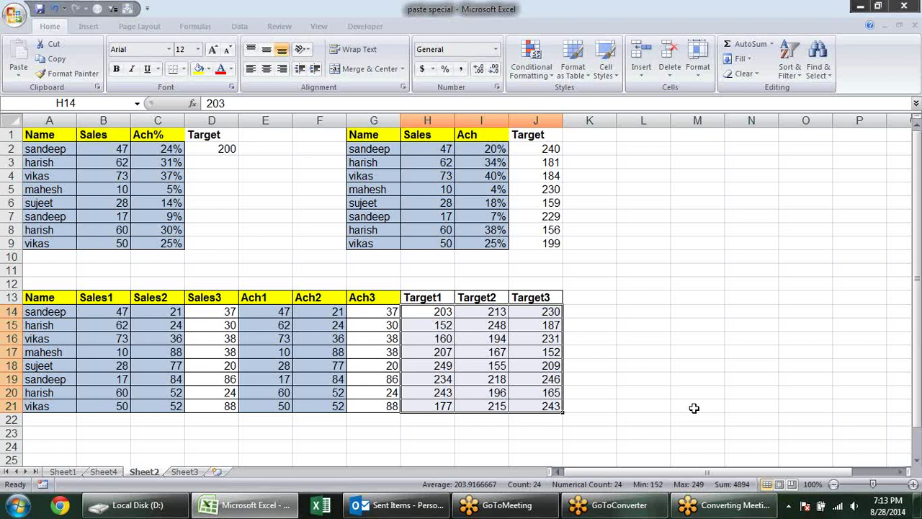
pyautogui.hotkey('ctrl', 'c')
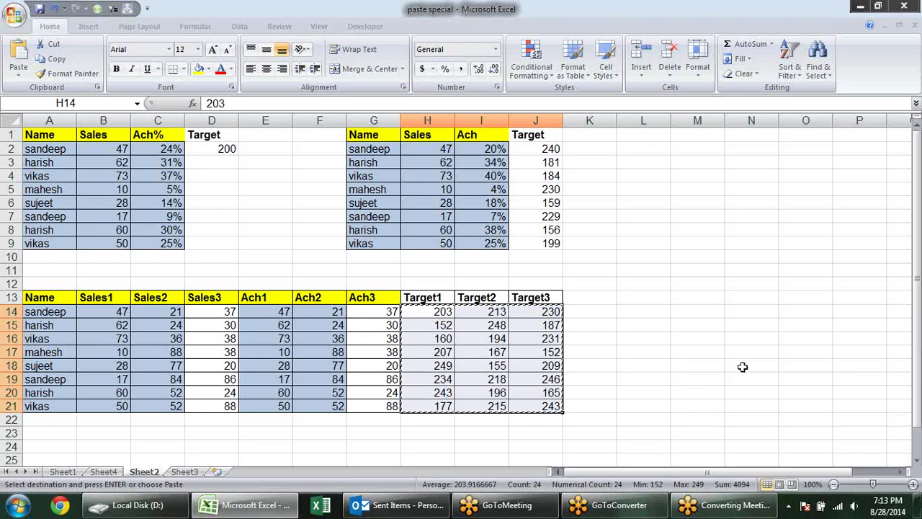
pyautogui.click(268, 313)
pyautogui.hotkey('ctrl', 'alt', 'v')
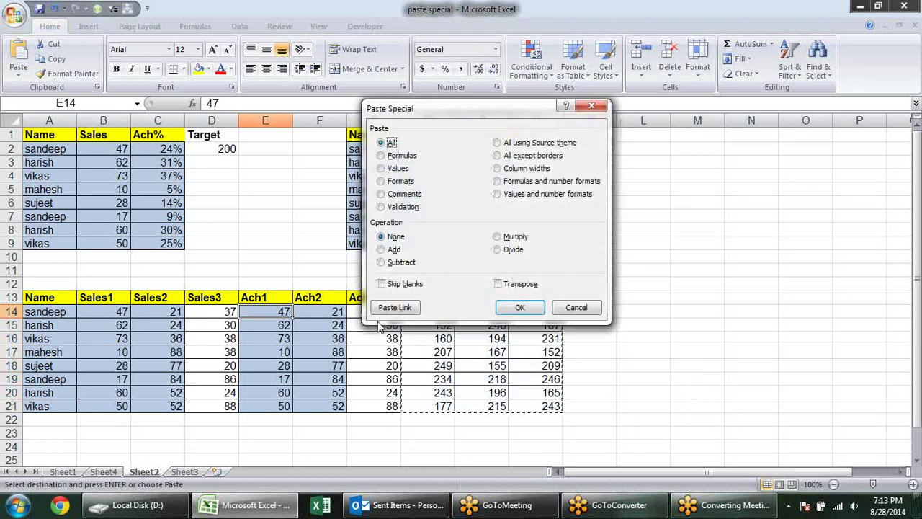
pyautogui.click(505, 249)
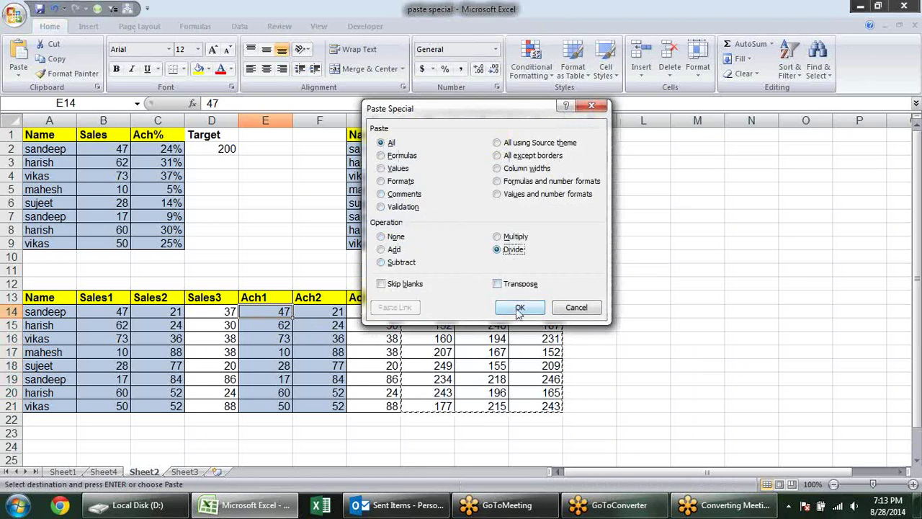
pyautogui.click(520, 307)
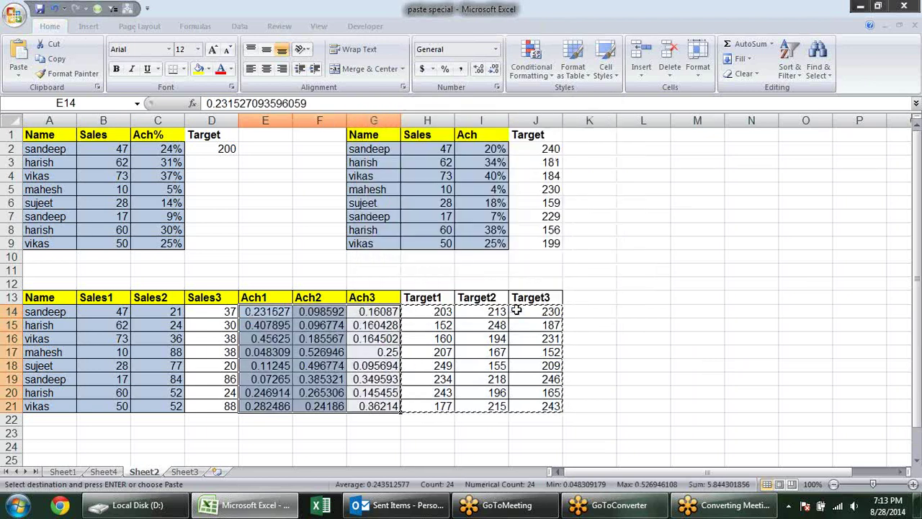
pyautogui.click(444, 69)
# Cross-check the first two rows' Sales, Target and Ach percentages (23%, 10%, 16%…).
pyautogui.click(447, 310)
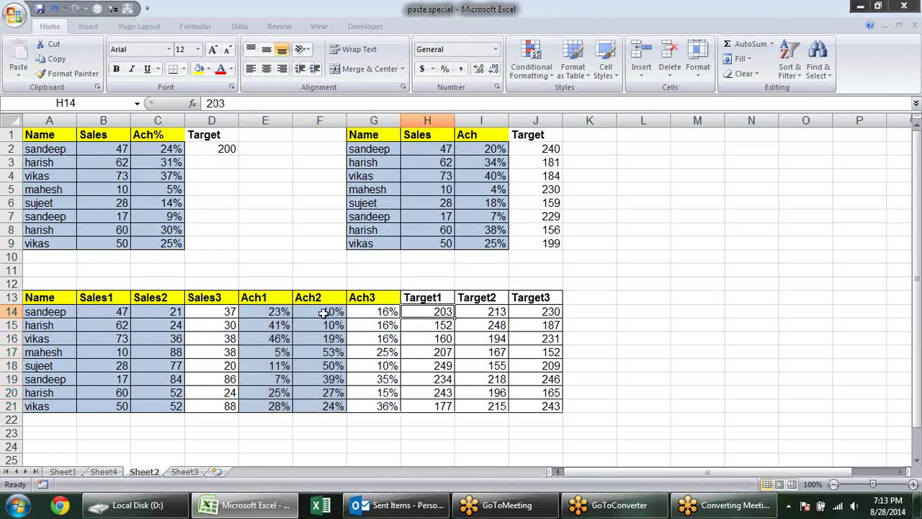
pyautogui.click(115, 312)
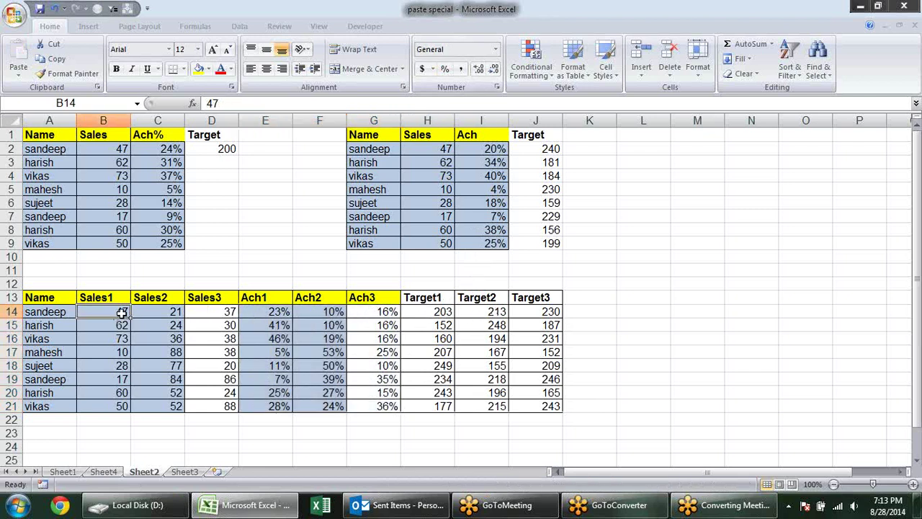
pyautogui.click(260, 317)
pyautogui.click(437, 311)
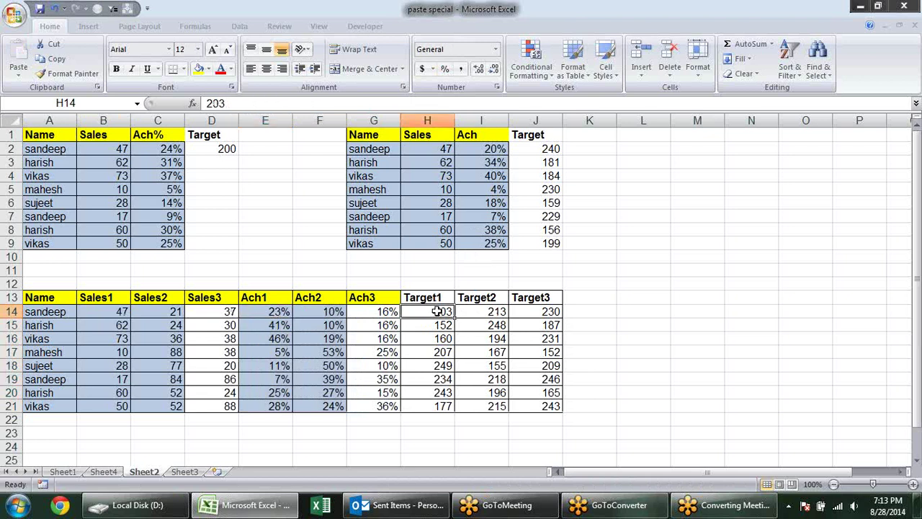
pyautogui.click(333, 311)
pyautogui.click(499, 312)
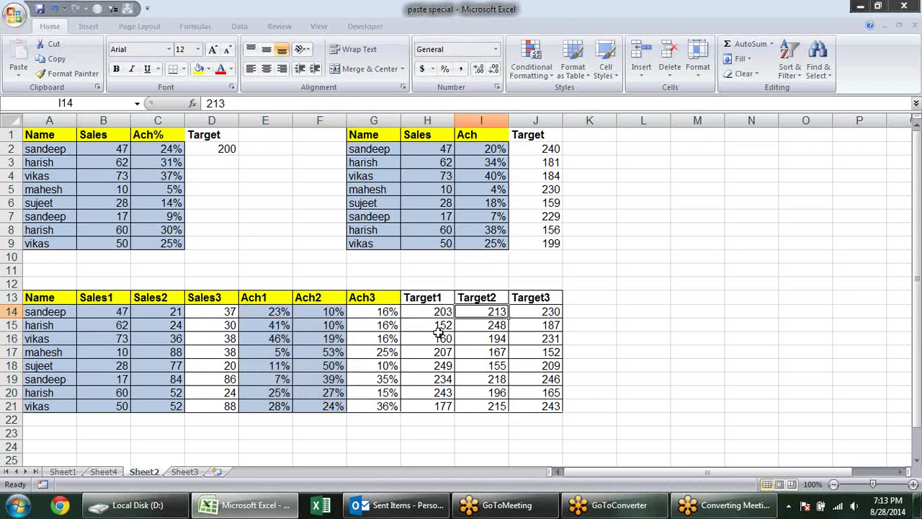
pyautogui.click(437, 327)
pyautogui.click(325, 328)
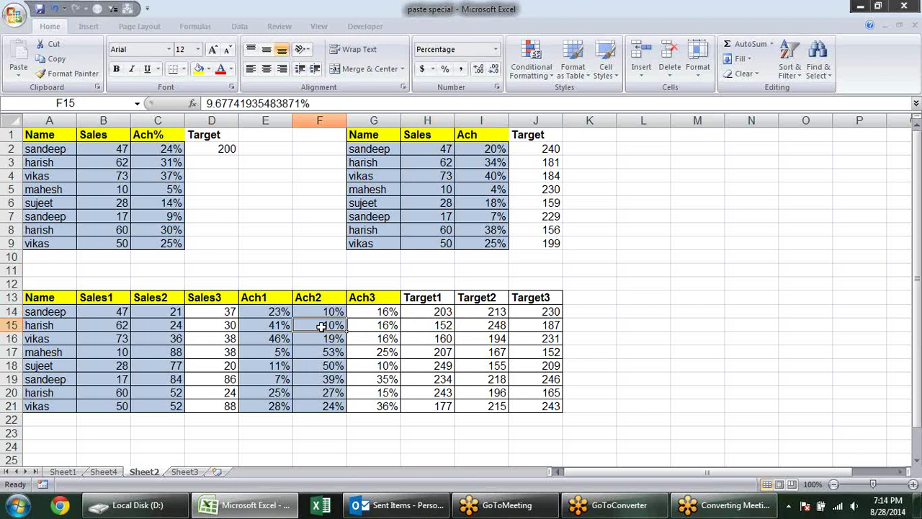
pyautogui.click(269, 326)
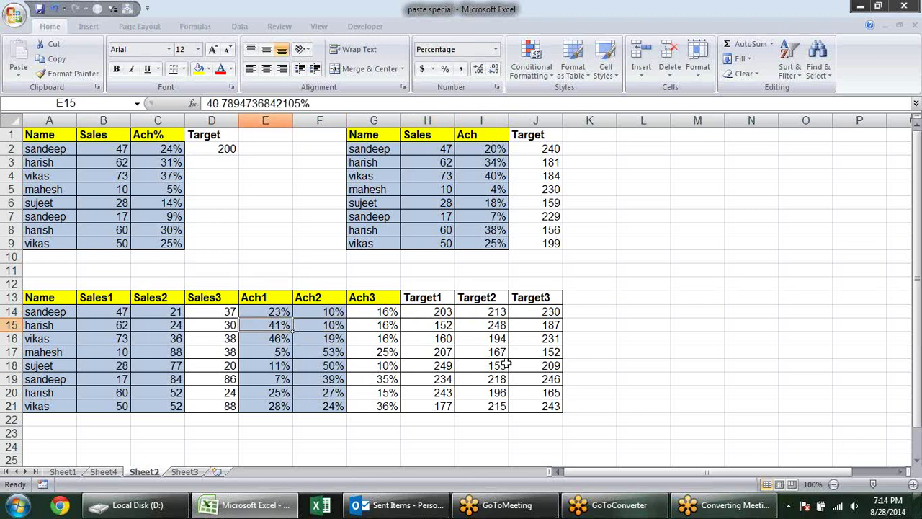
# Go to Sheet3 with its 2010–2014 table.
pyautogui.click(247, 189)
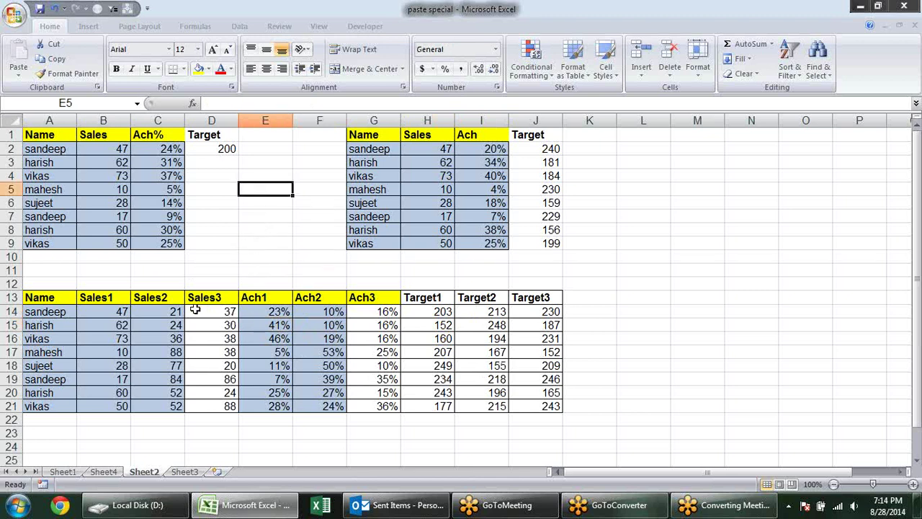
pyautogui.moveTo(59, 299); pyautogui.dragTo(542, 409)
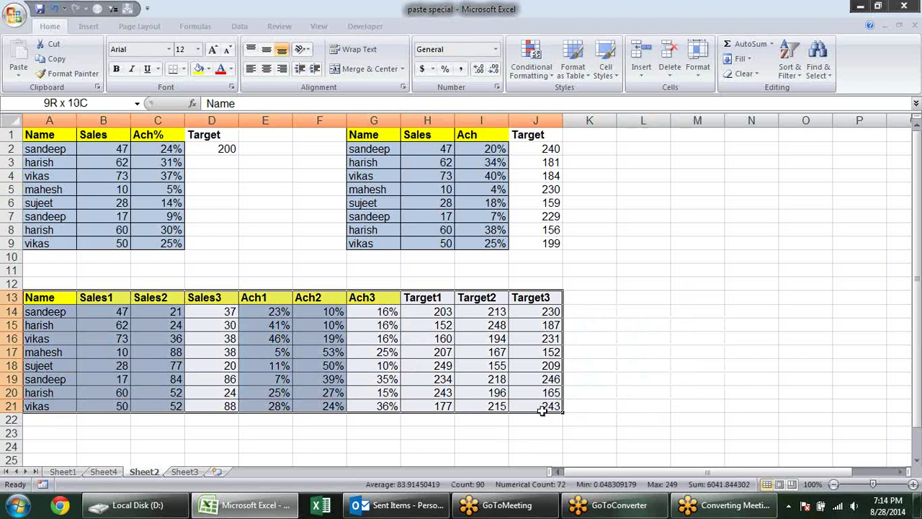
pyautogui.click(585, 340)
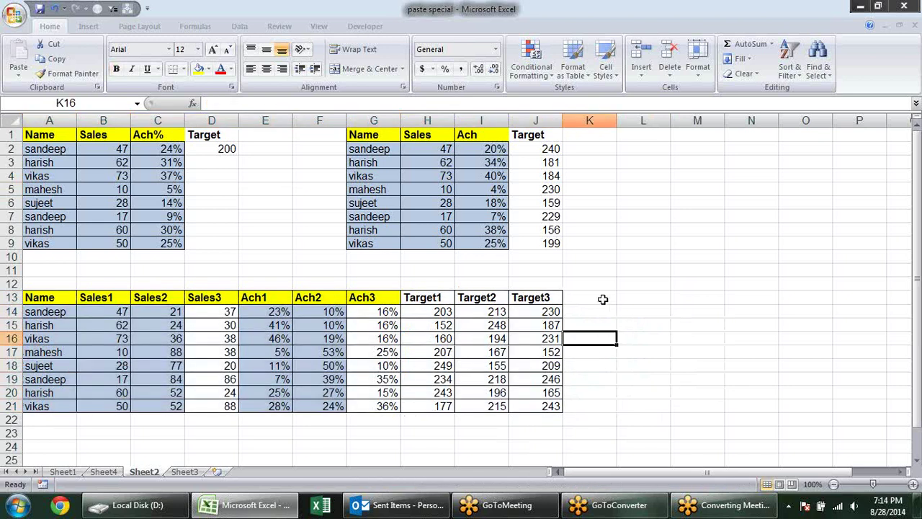
pyautogui.scroll(-2, 603, 299)
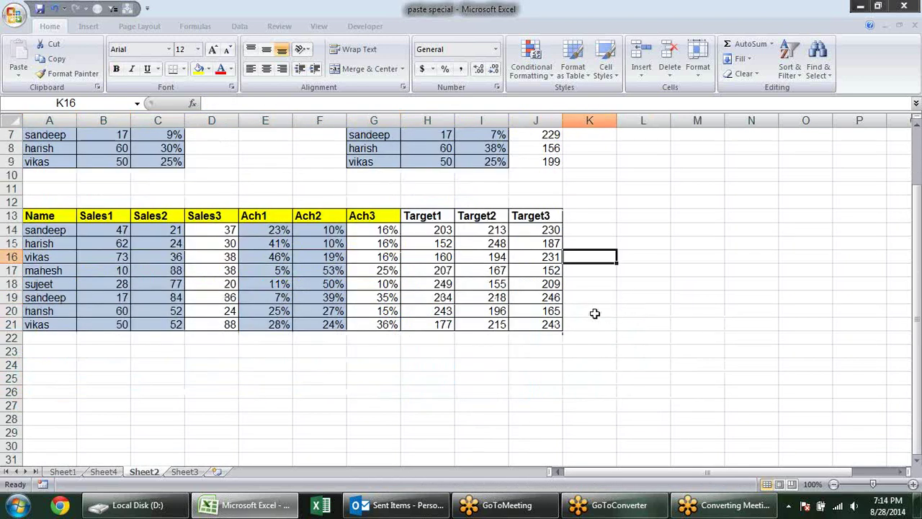
pyautogui.scroll(2, 477, 381)
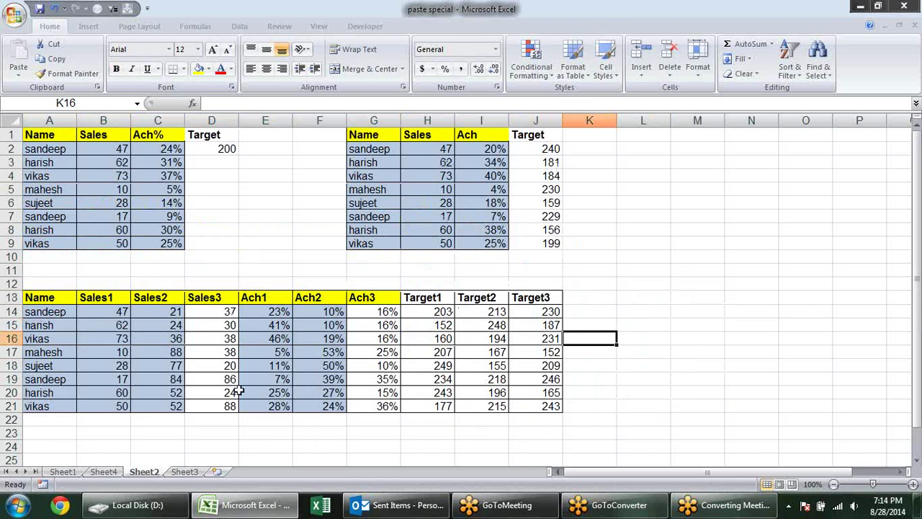
pyautogui.click(187, 473)
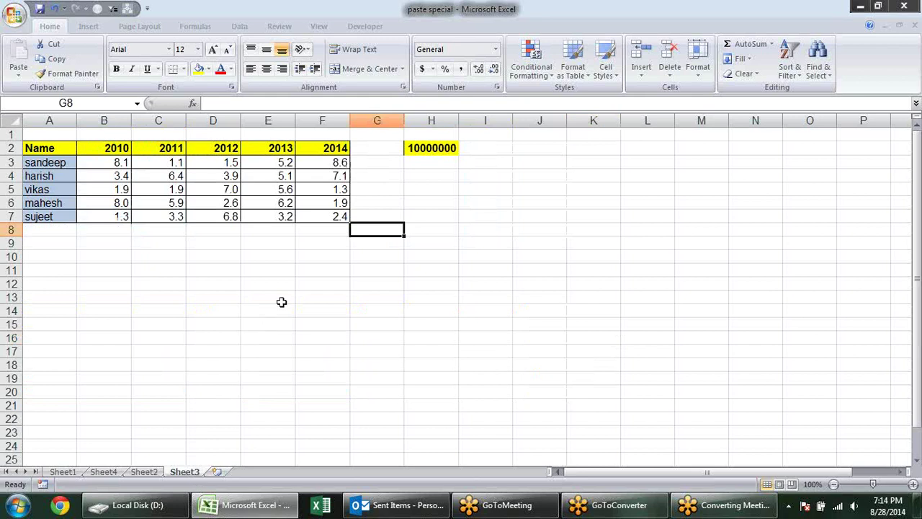
# Fill B3:F7 with =RANDBETWEEN(10000000,90000000) using Ctrl+Enter.
pyautogui.click(301, 267)
pyautogui.moveTo(127, 163); pyautogui.dragTo(339, 217)
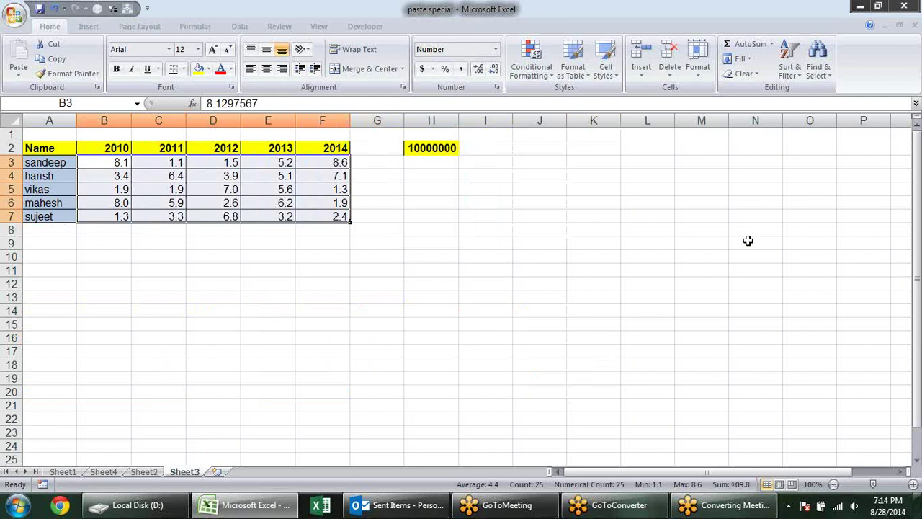
pyautogui.write('=')
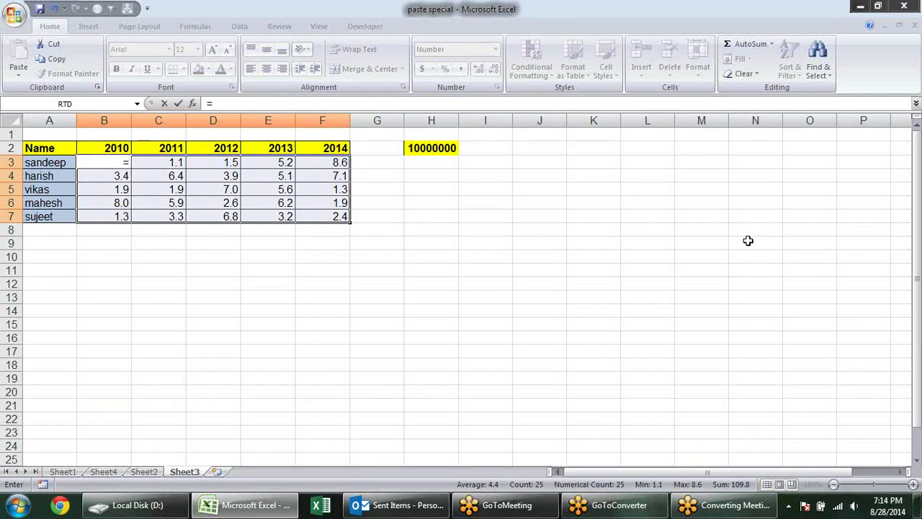
pyautogui.write('rand')
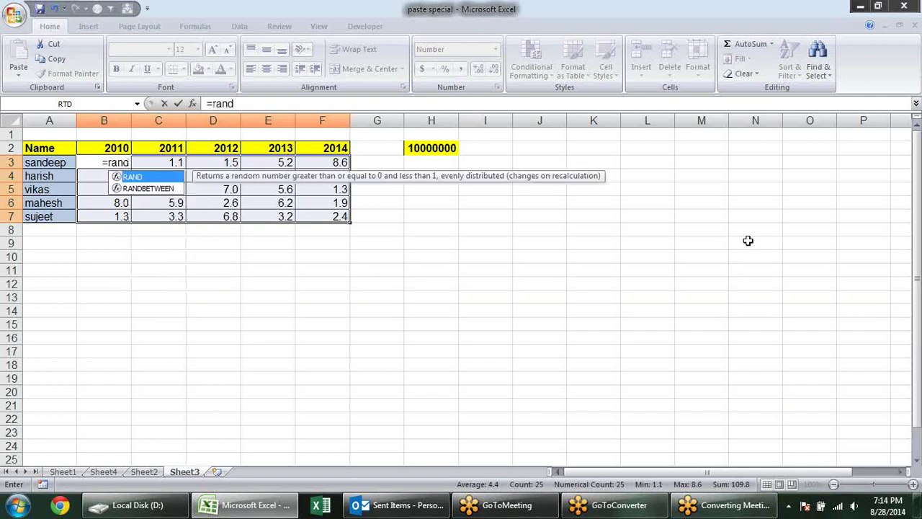
pyautogui.press('Down')
pyautogui.press('Tab')
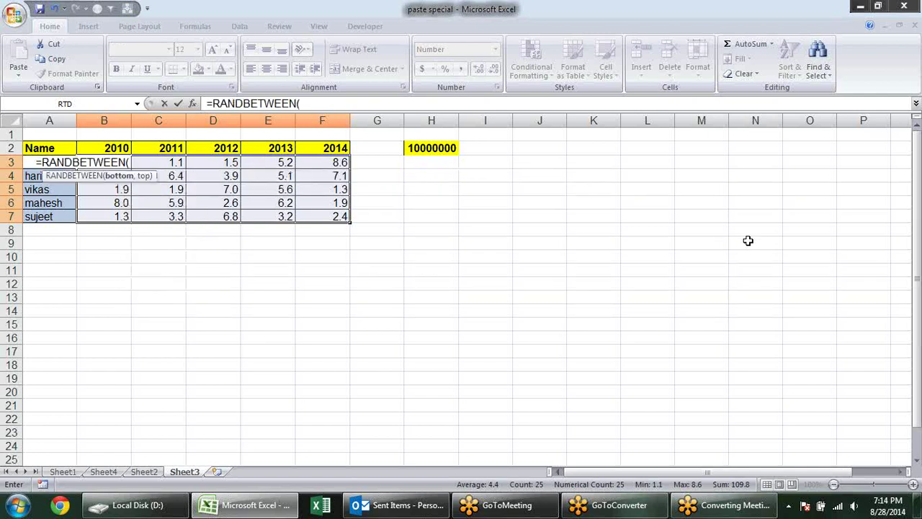
pyautogui.write('10000000')
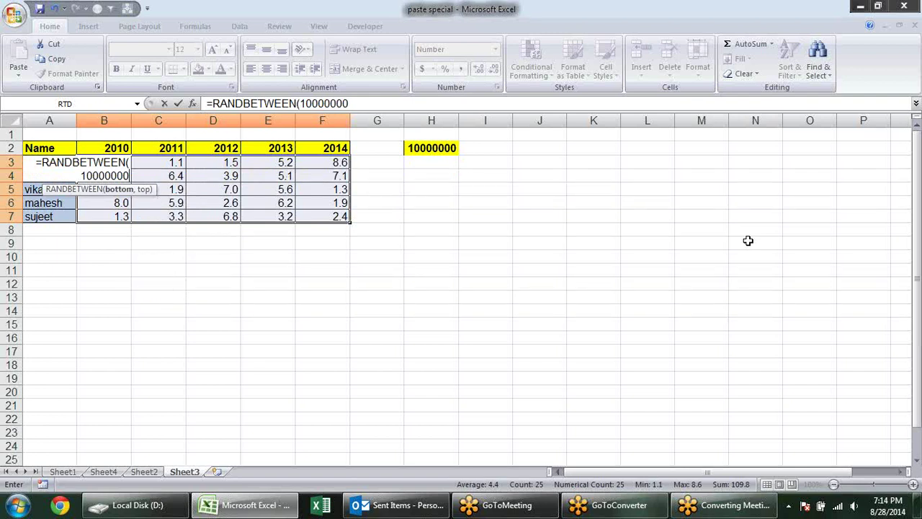
pyautogui.write(',9')
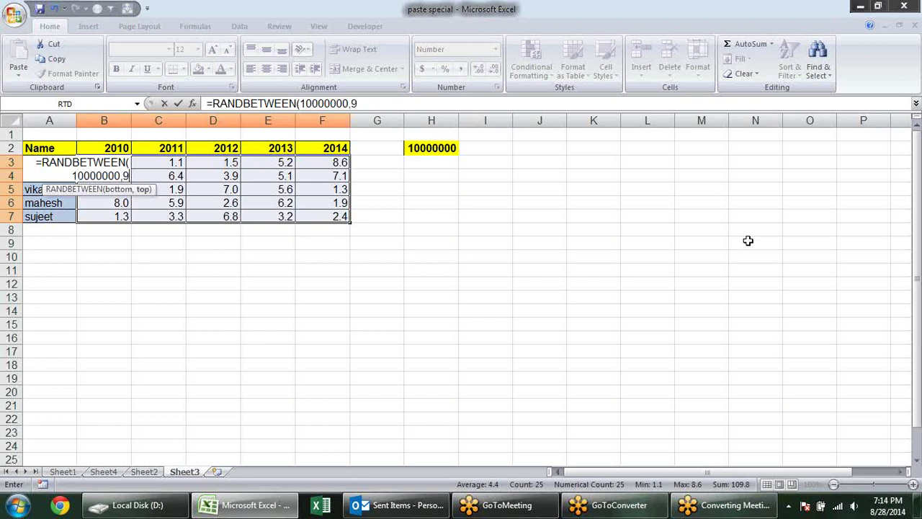
pyautogui.write('0000000')
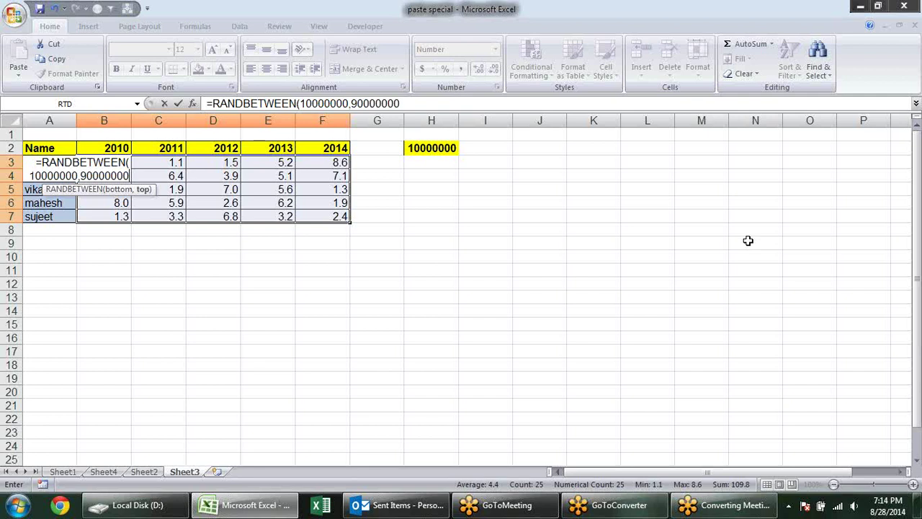
pyautogui.write(')')
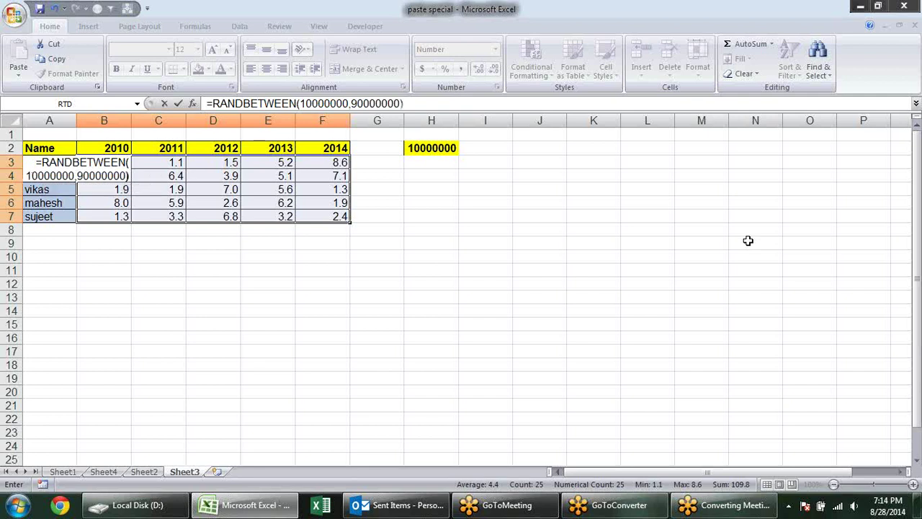
pyautogui.hotkey('ctrl', 'Return')
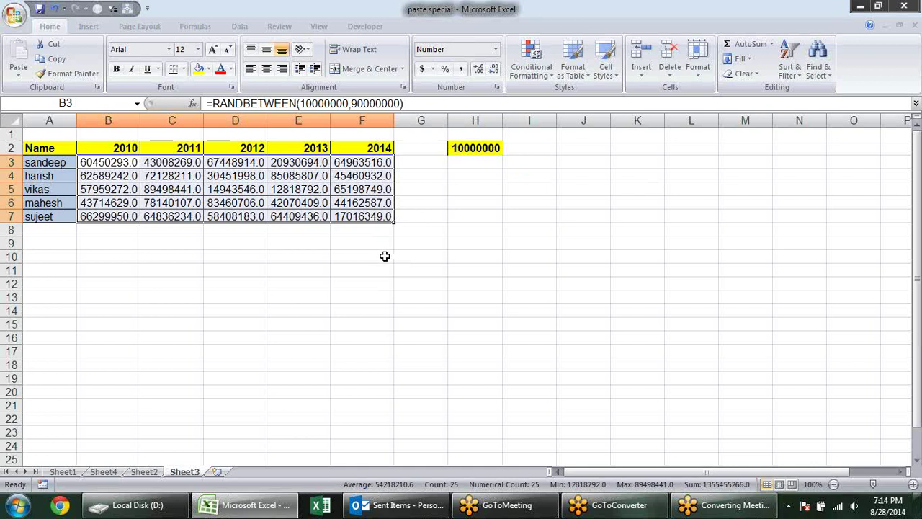
# Convert the random numbers in B3:F7 to fixed values.
pyautogui.hotkey('ctrl', 'c')
pyautogui.hotkey('ctrl', 'alt', 'v')
pyautogui.press('v')
pyautogui.press('Return')
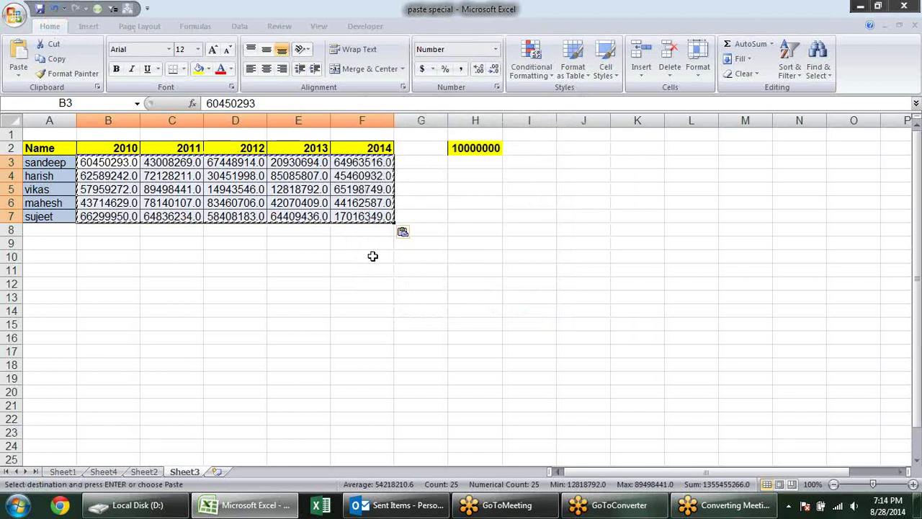
pyautogui.press('Escape')
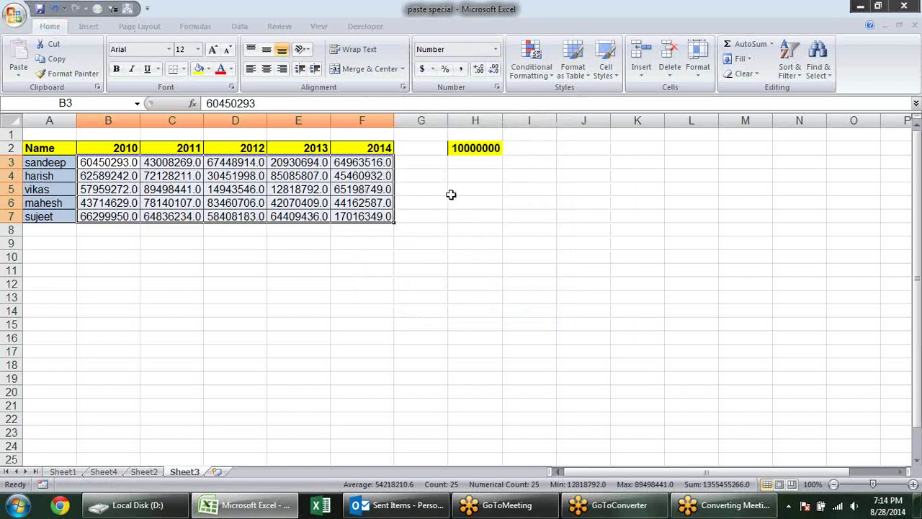
# Divide B3:F7 by the 10000000 in H2 with Paste Special Divide (6.0, 4.3, 6.7…).
pyautogui.click(459, 149)
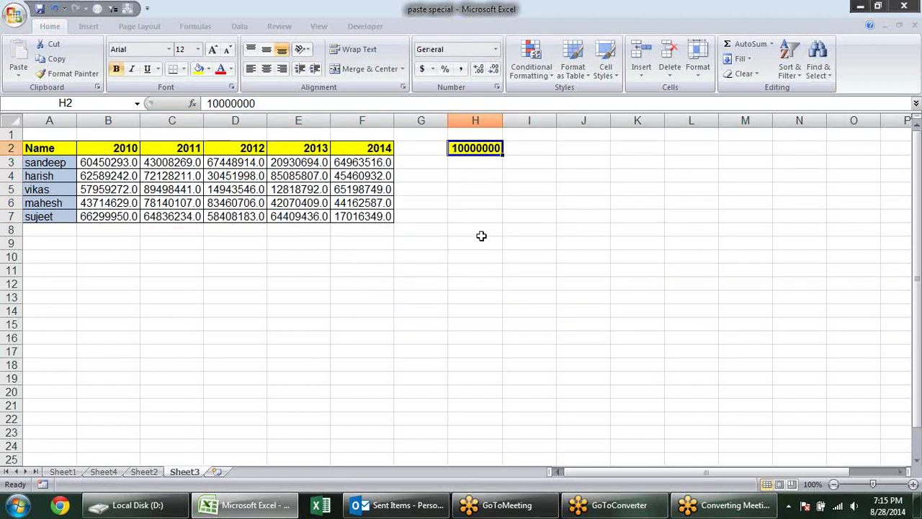
pyautogui.hotkey('ctrl', 'c')
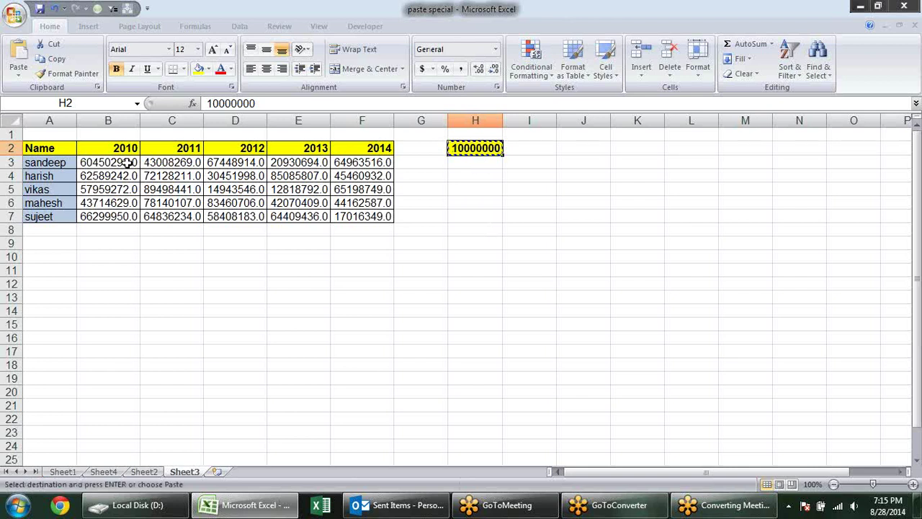
pyautogui.moveTo(121, 160); pyautogui.dragTo(367, 216)
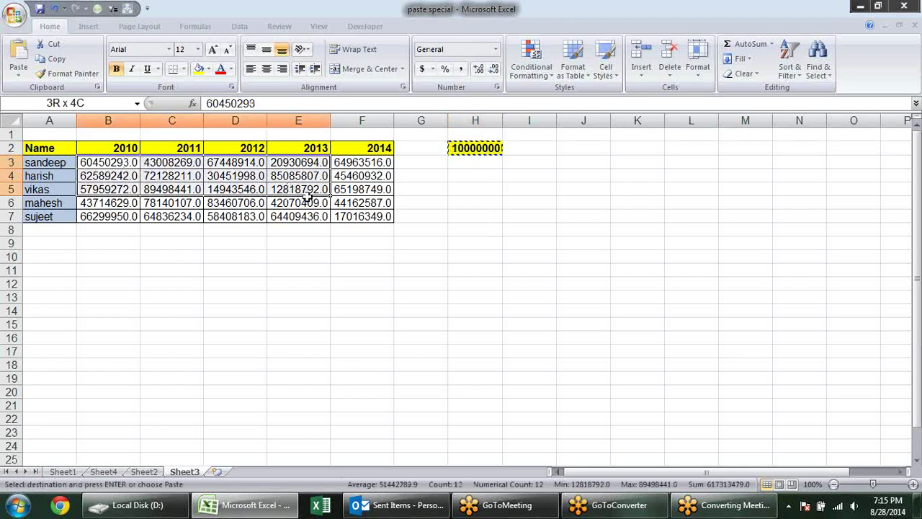
pyautogui.hotkey('alt', 'e')
pyautogui.press('s')
pyautogui.click(497, 247)
pyautogui.click(522, 305)
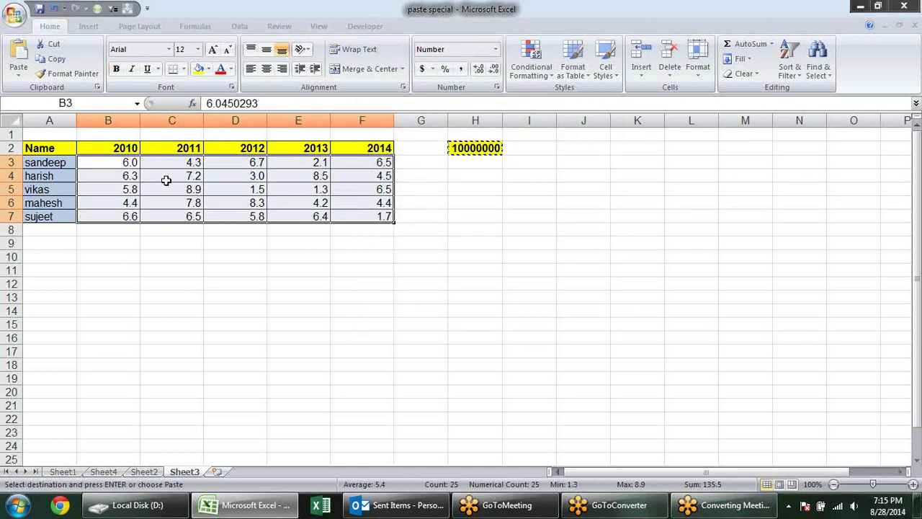
pyautogui.click(449, 243)
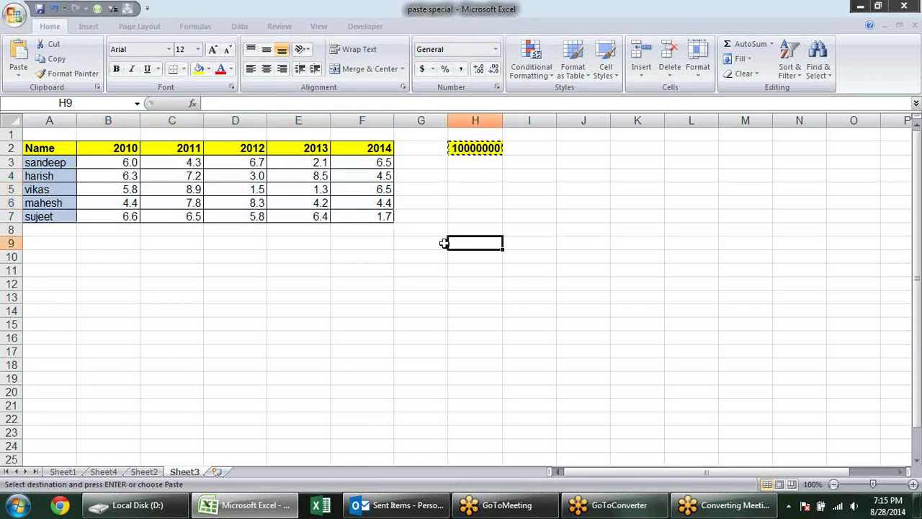
pyautogui.click(370, 187)
# Cancel the H2 copy, inspect the full values in D4 and E4, and clear a stray B8 entry.
pyautogui.press('Escape')
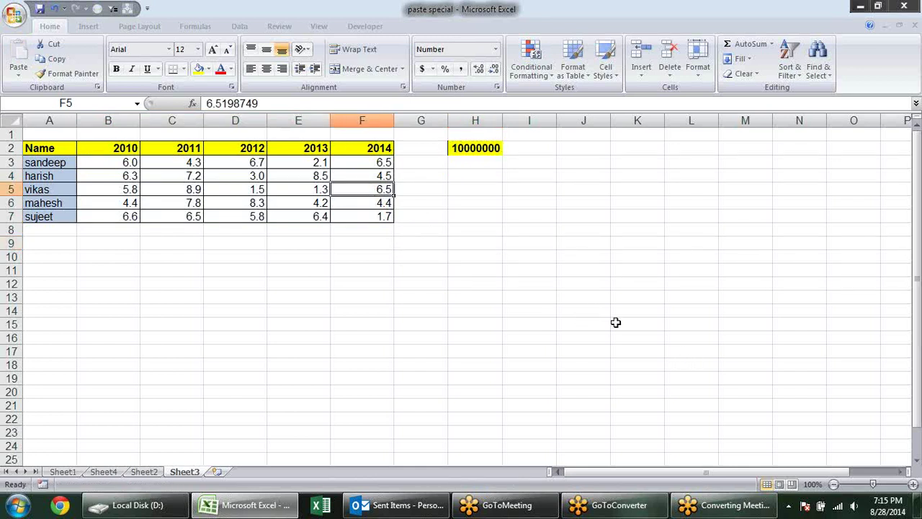
pyautogui.click(292, 179)
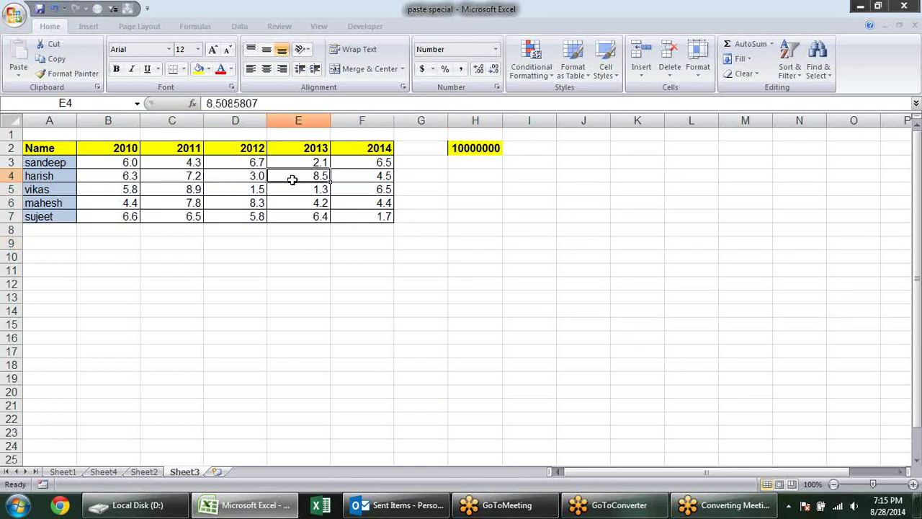
pyautogui.click(246, 175)
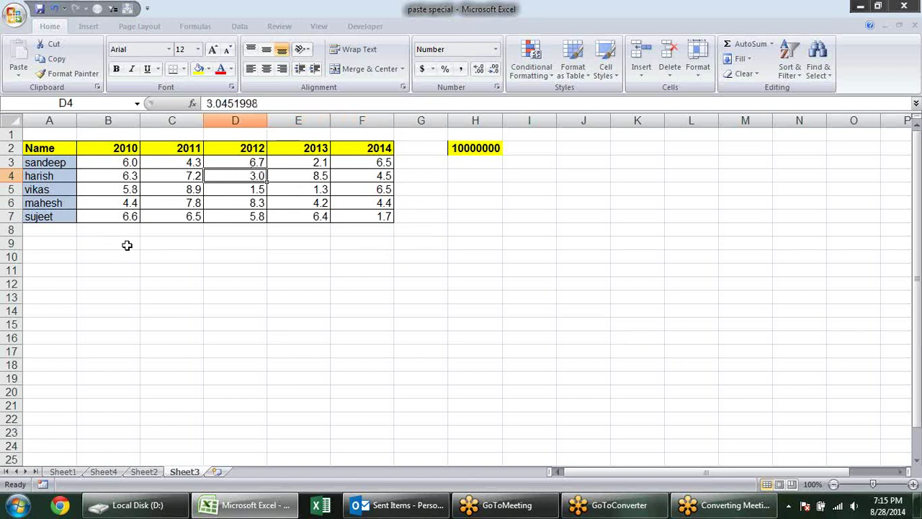
pyautogui.moveTo(287, 229); pyautogui.dragTo(130, 226)
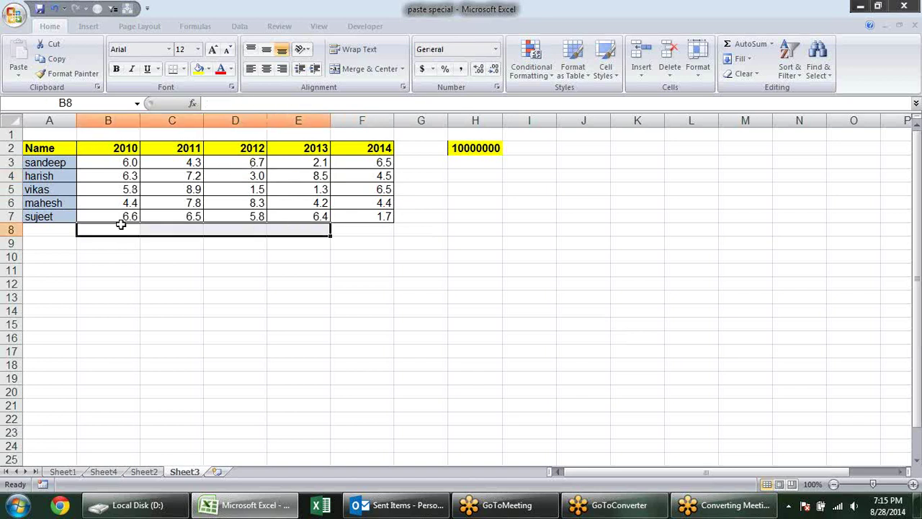
pyautogui.press('Return')
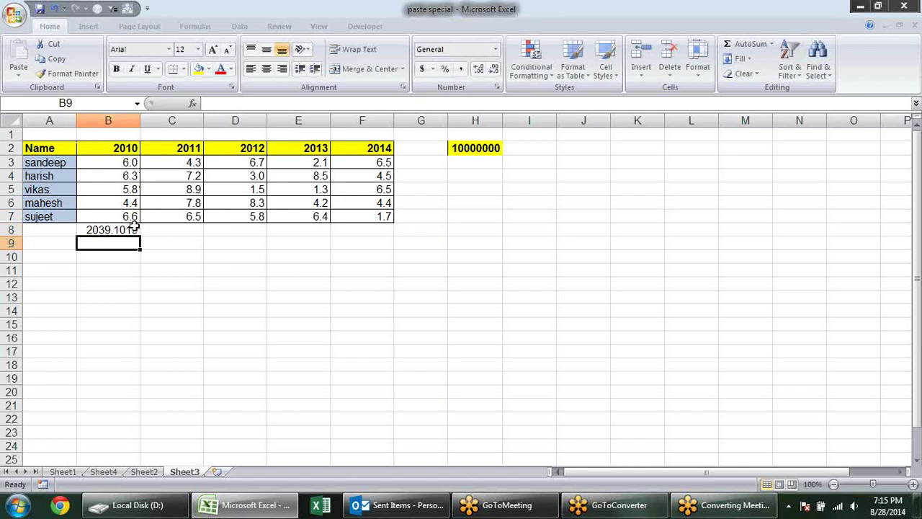
pyautogui.click(135, 228)
pyautogui.press('Delete')
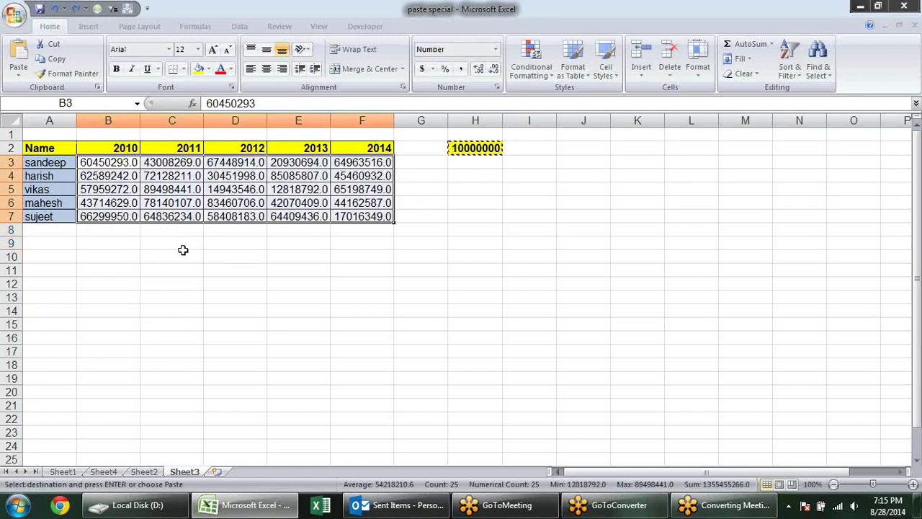
pyautogui.click(129, 228)
pyautogui.hotkey('alt', '=')
pyautogui.press('Return')
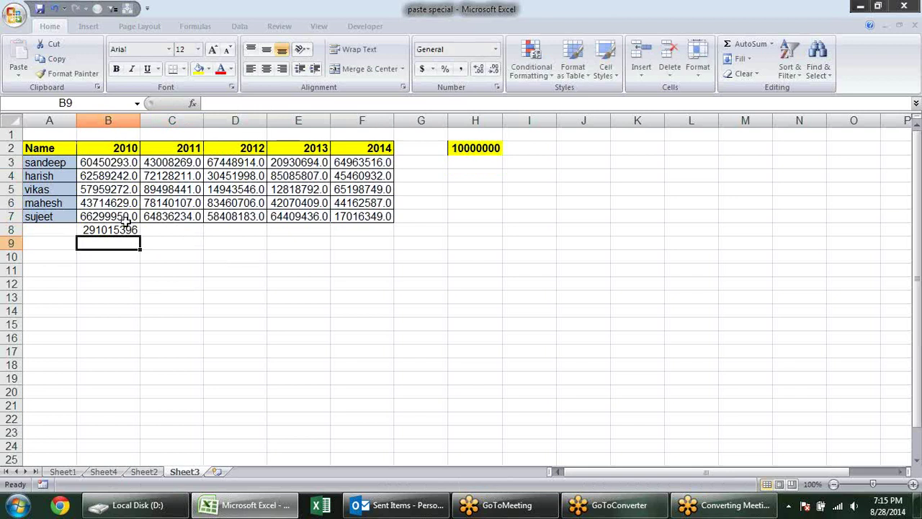
pyautogui.click(127, 228)
pyautogui.moveTo(141, 236); pyautogui.dragTo(378, 233)
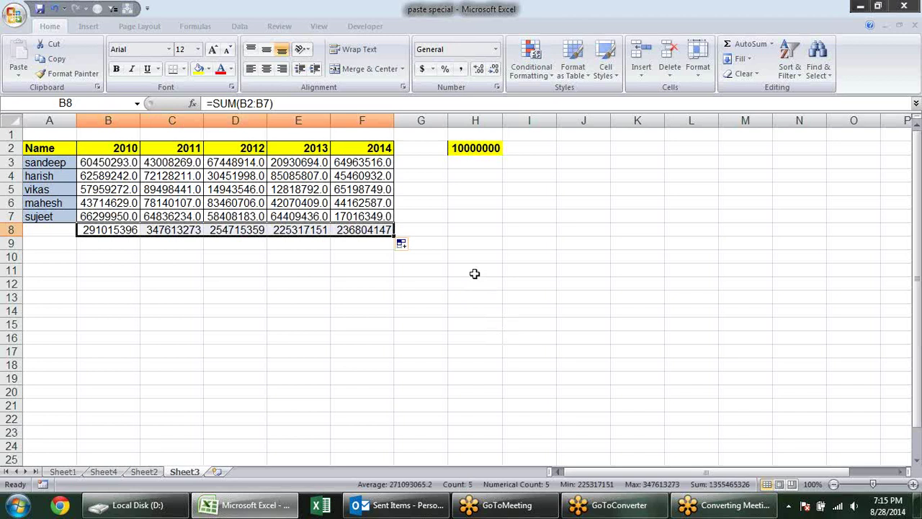
pyautogui.click(475, 273)
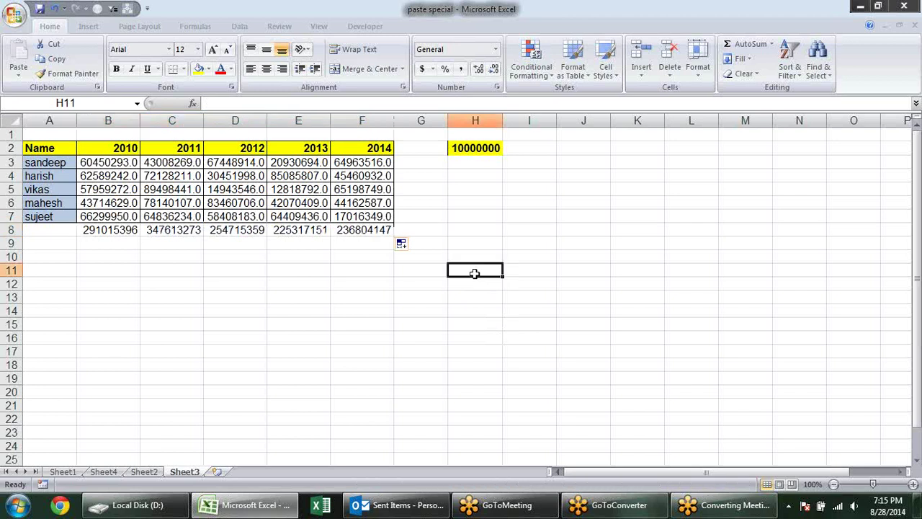
# Make the B8:F8 yearly totals bold.
pyautogui.click(122, 159)
pyautogui.click(170, 157)
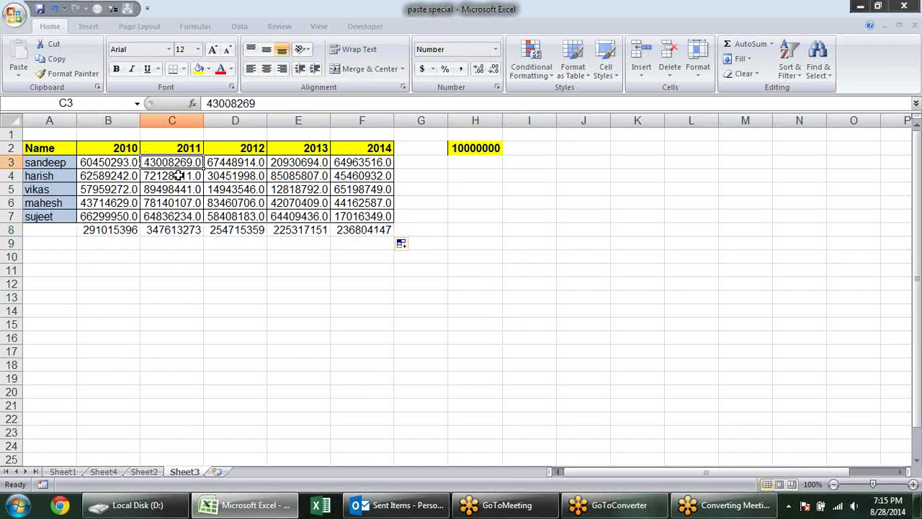
pyautogui.moveTo(123, 230); pyautogui.dragTo(382, 230)
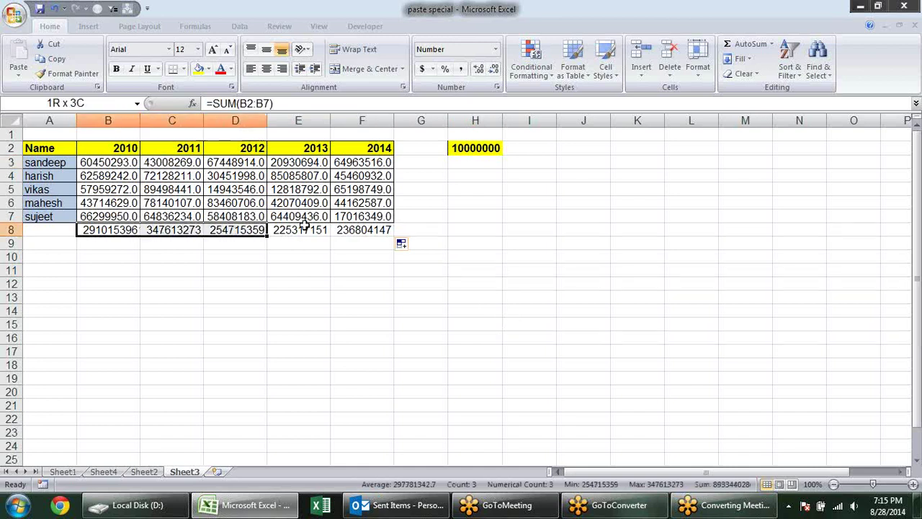
pyautogui.click(485, 150)
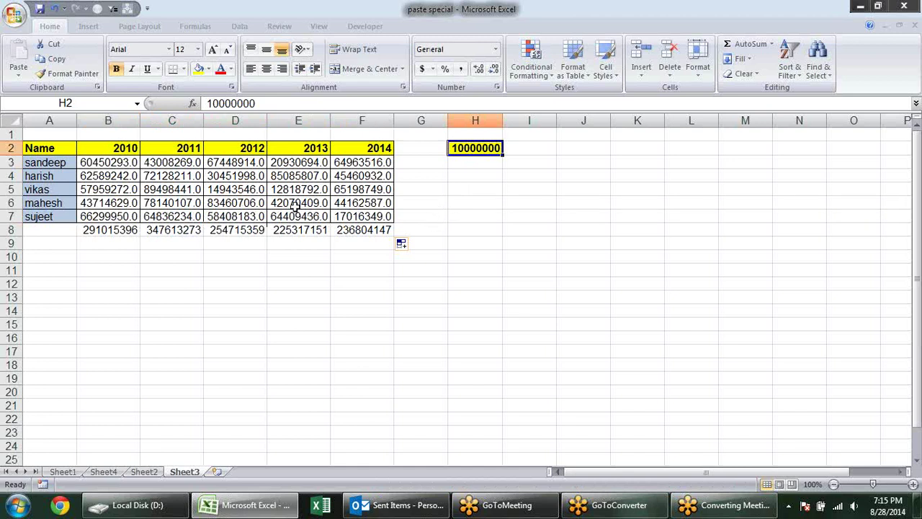
pyautogui.moveTo(126, 230); pyautogui.dragTo(374, 229)
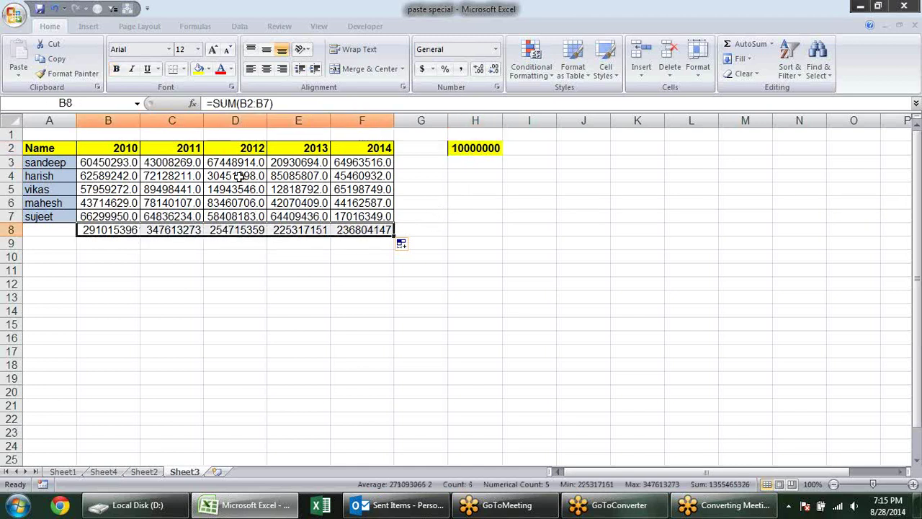
pyautogui.hotkey('ctrl', 'b')
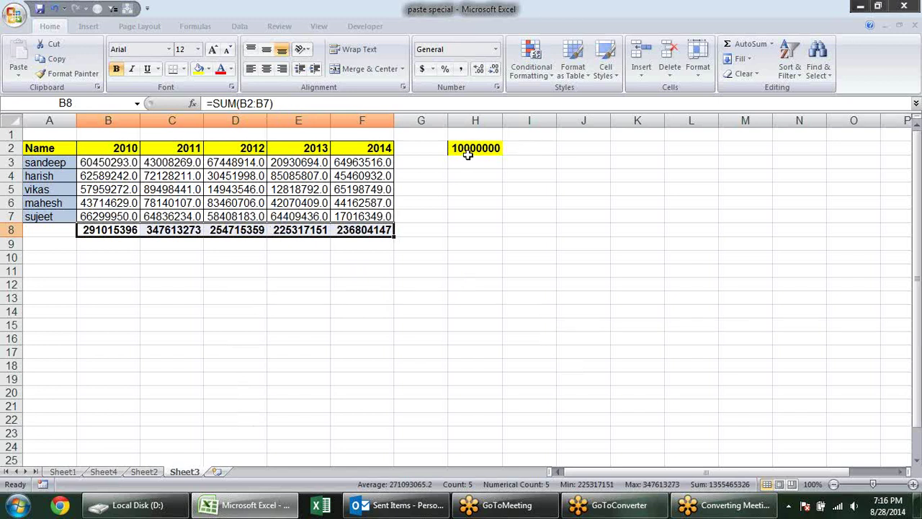
pyautogui.click(467, 152)
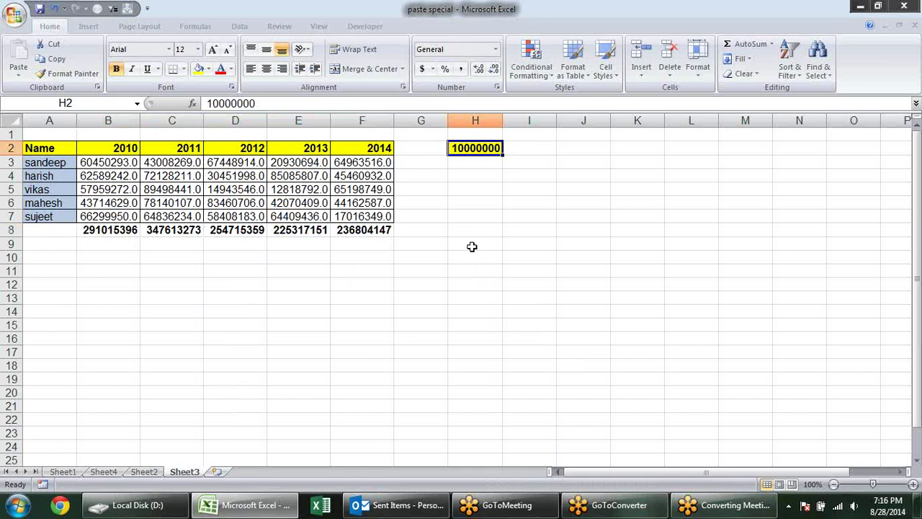
# Use Paste Special Divide with H2's 10000000 on B8:F8, turning B8 into =(SUM(B2:B7))/10000000.
pyautogui.hotkey('ctrl', 'c')
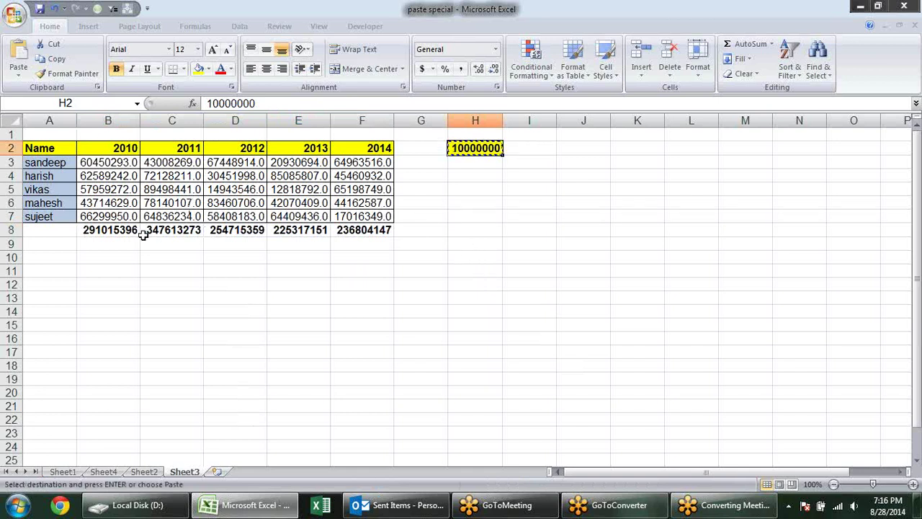
pyautogui.moveTo(128, 231); pyautogui.dragTo(368, 237)
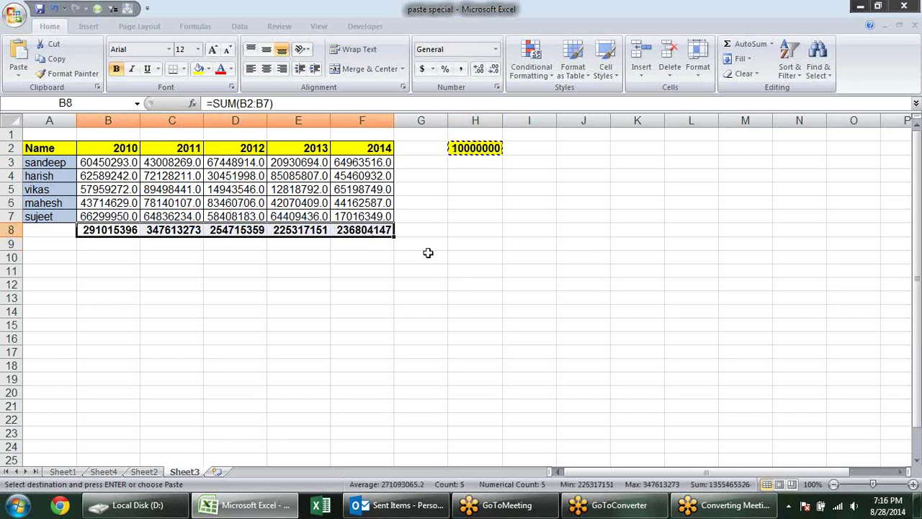
pyautogui.hotkey('ctrl', 'alt', 'v')
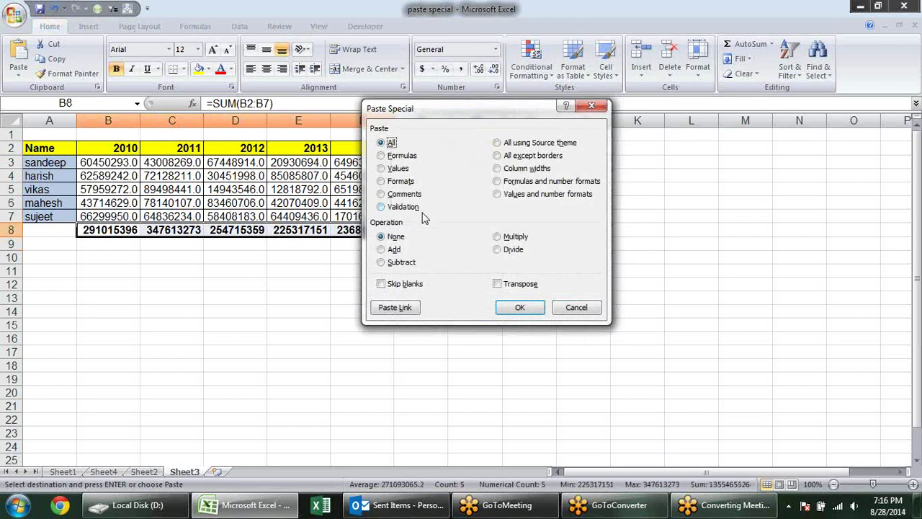
pyautogui.click(512, 250)
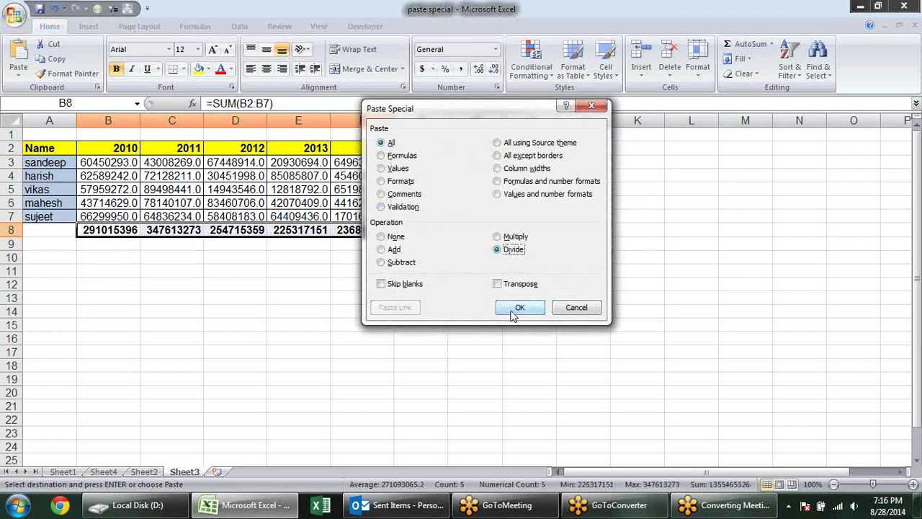
pyautogui.click(513, 311)
pyautogui.click(494, 302)
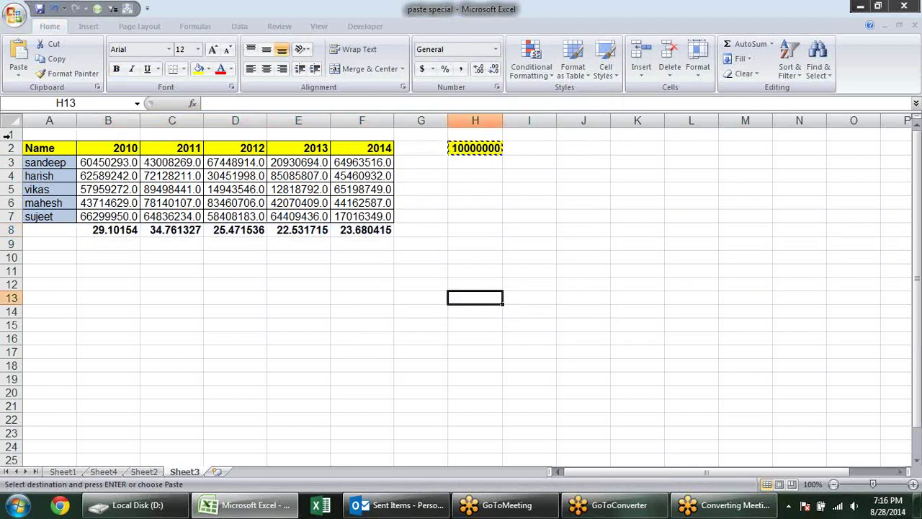
pyautogui.click(115, 231)
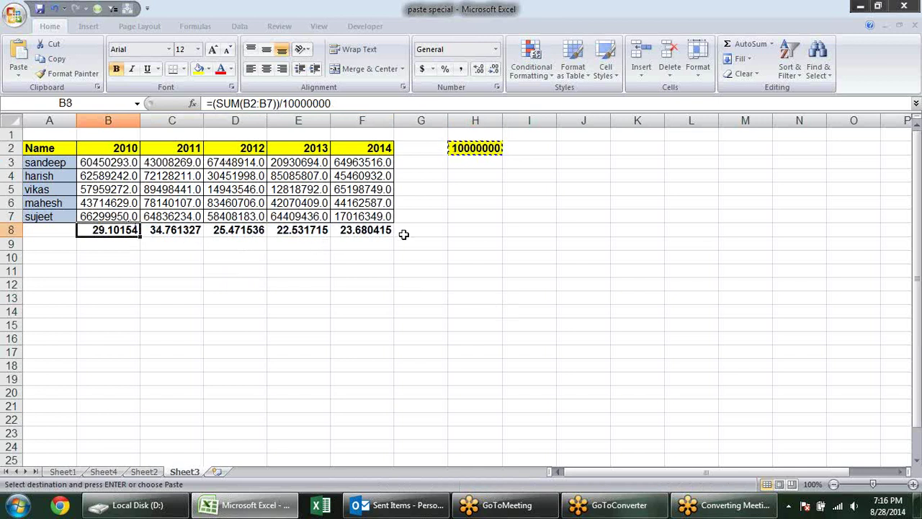
# Decrease decimals on B8:F8 to show 29.10, 34.76, 25.47, 22.53 and 23.68.
pyautogui.moveTo(386, 229); pyautogui.dragTo(101, 229)
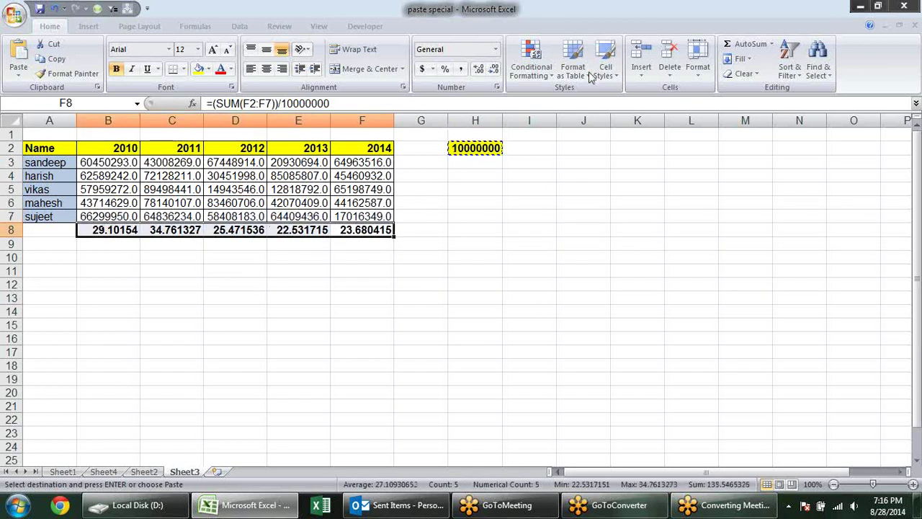
pyautogui.click(494, 69)
pyautogui.click(493, 69)
pyautogui.click(494, 69)
pyautogui.click(494, 69)
pyautogui.click(519, 251)
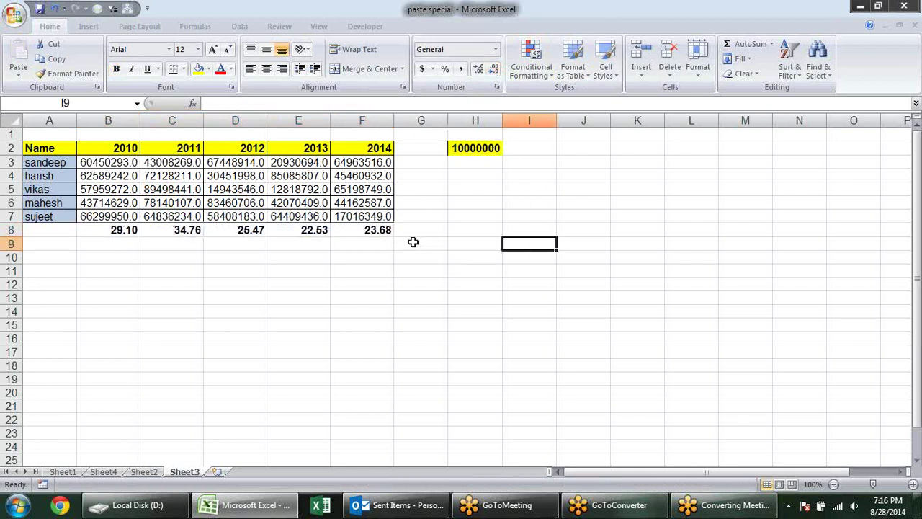
pyautogui.click(389, 231)
pyautogui.click(315, 232)
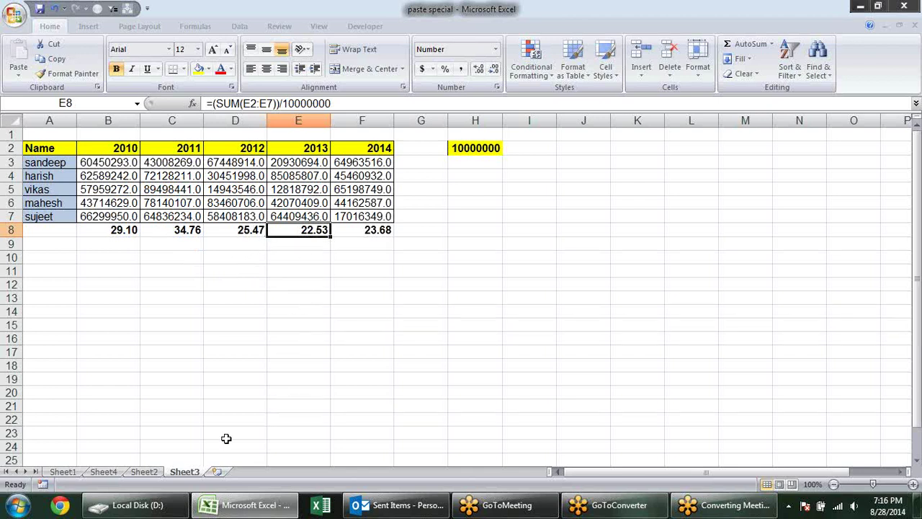
# Switch to Sheet4 with the Name and Sales table.
pyautogui.click(155, 474)
pyautogui.click(94, 474)
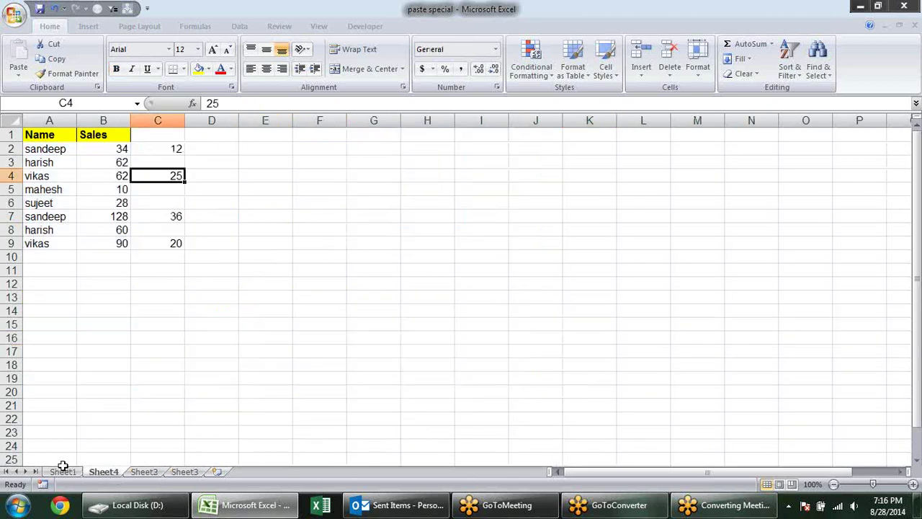
pyautogui.click(62, 472)
pyautogui.click(103, 472)
# Review the partial column C amounts (12, 25, 36, 20) in C2:C9, then select D2.
pyautogui.click(181, 150)
pyautogui.click(159, 164)
pyautogui.click(164, 177)
pyautogui.click(169, 191)
pyautogui.click(175, 205)
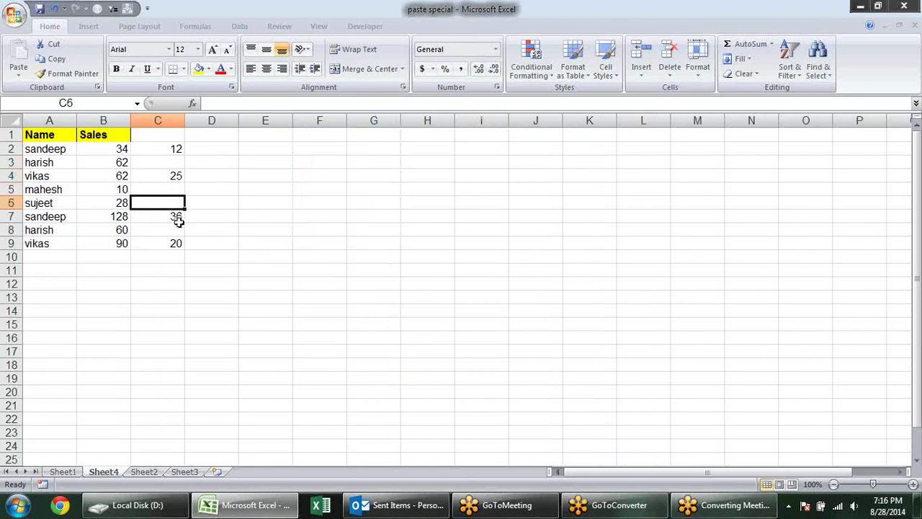
pyautogui.click(179, 218)
pyautogui.click(178, 234)
pyautogui.click(177, 245)
pyautogui.click(176, 150)
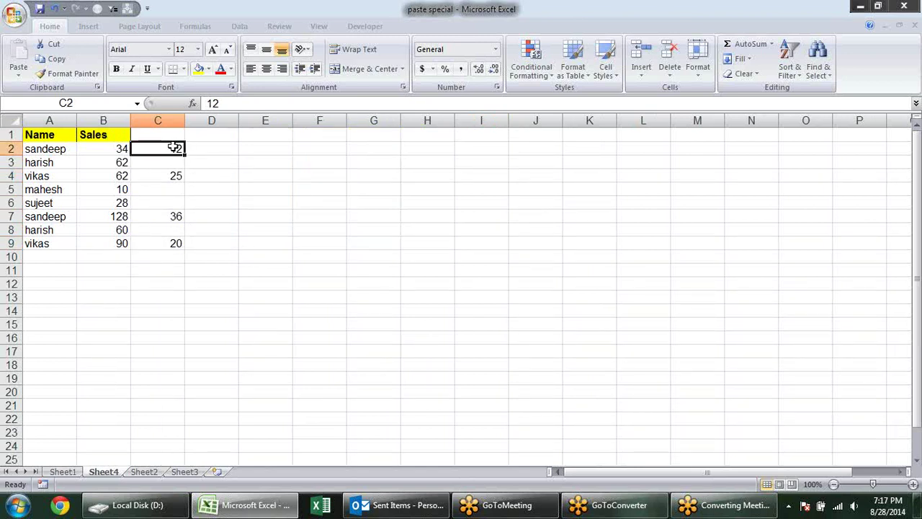
pyautogui.click(233, 153)
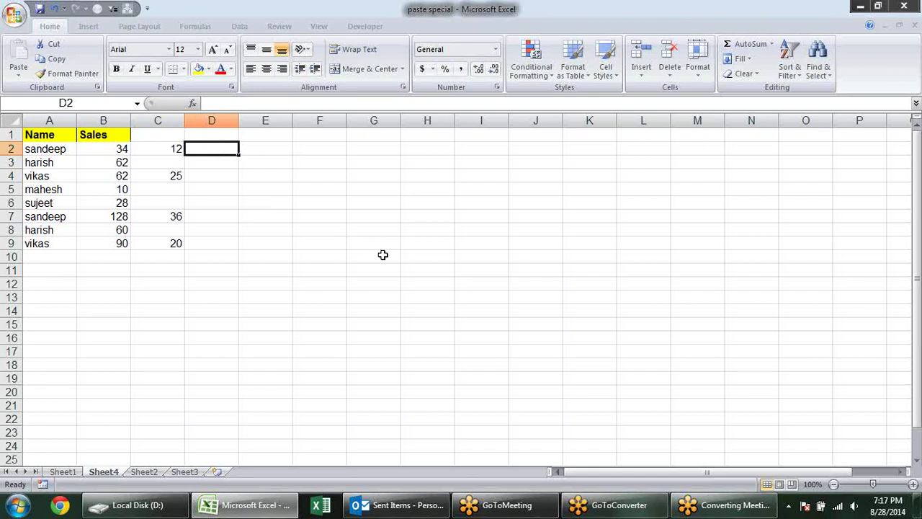
pyautogui.write('=')
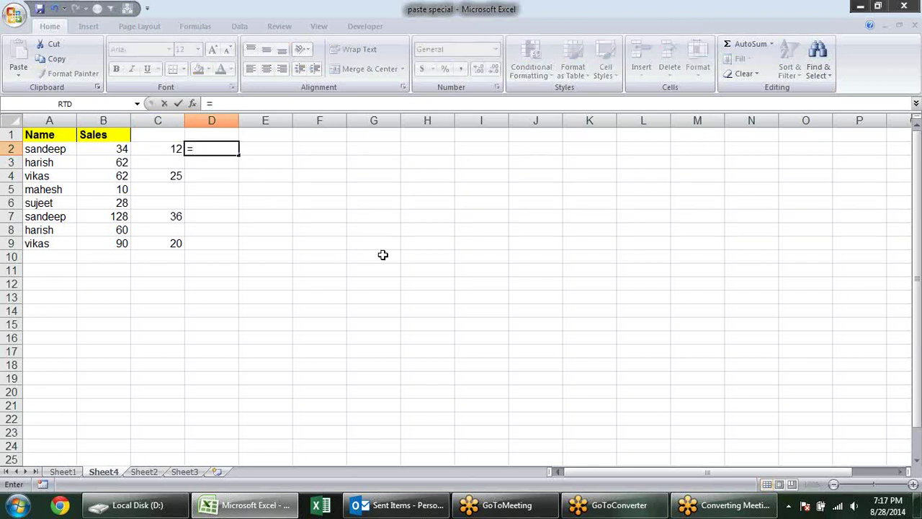
pyautogui.write('if')
pyautogui.press('Tab')
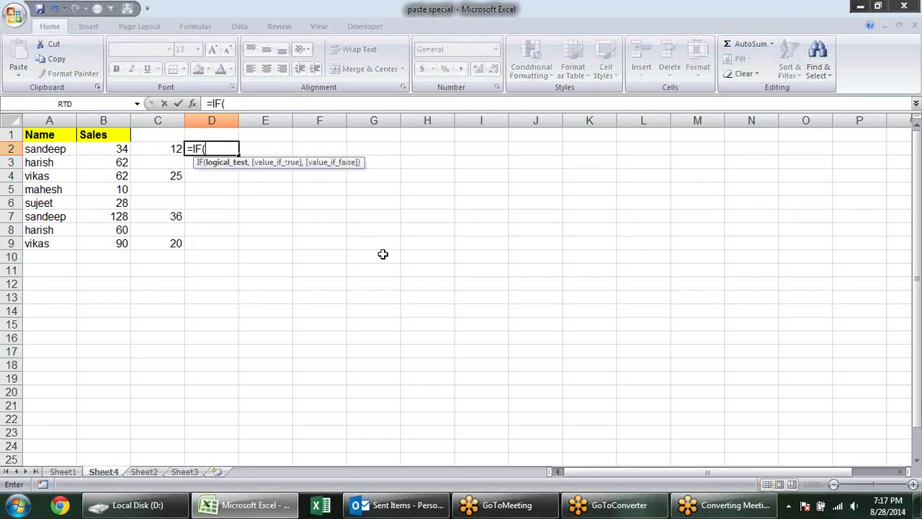
pyautogui.click(162, 147)
pyautogui.write('=')
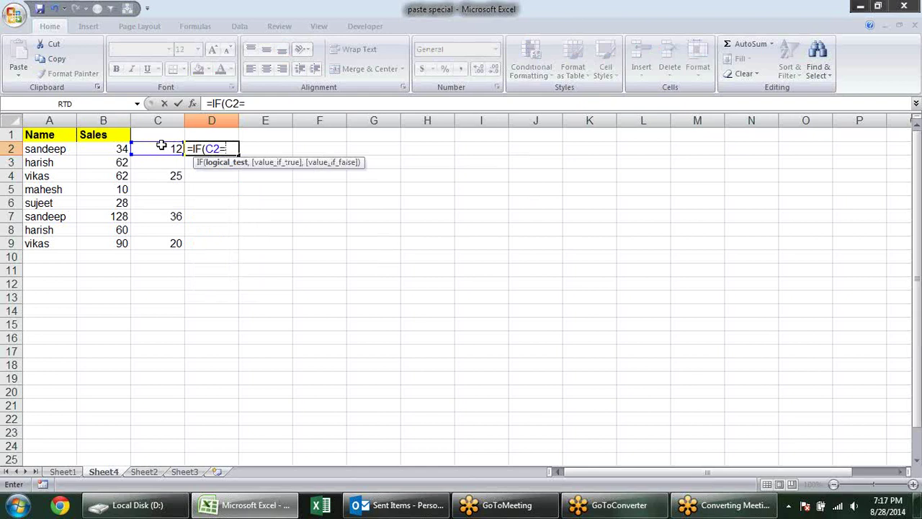
pyautogui.write('"",')
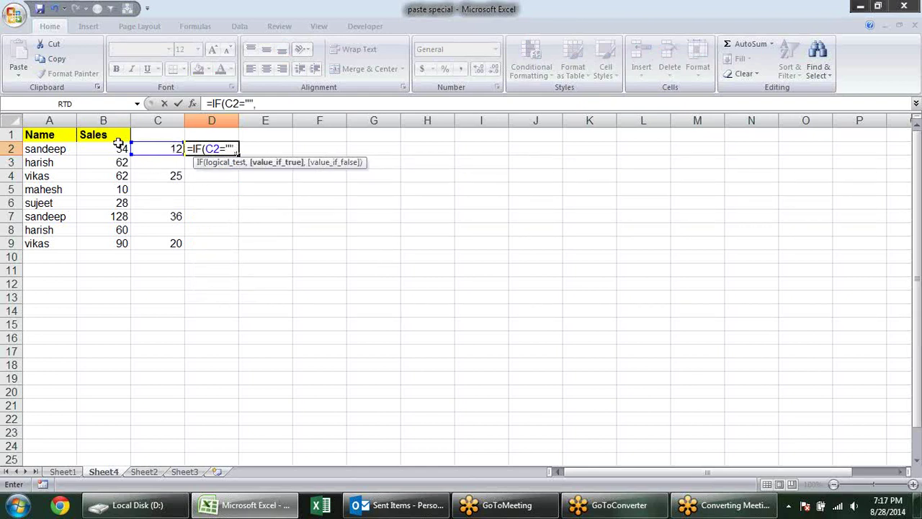
pyautogui.click(115, 149)
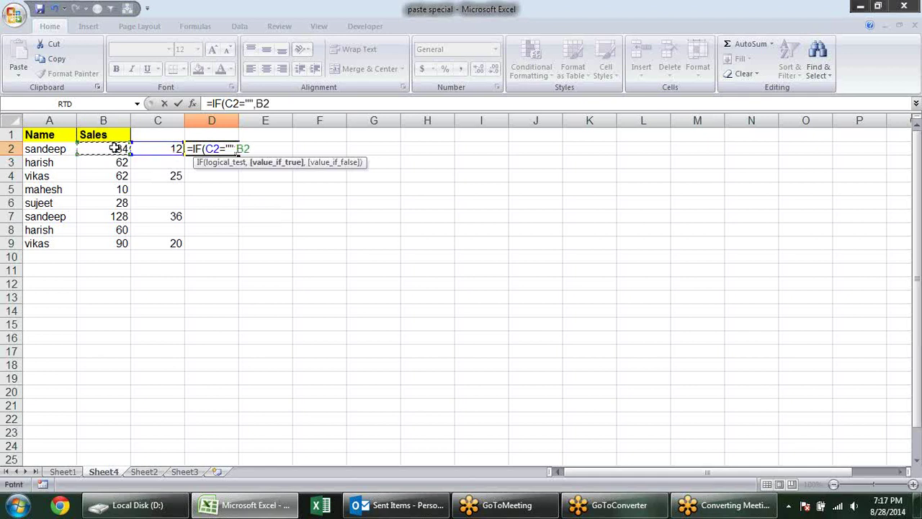
pyautogui.write(',')
pyautogui.click(169, 148)
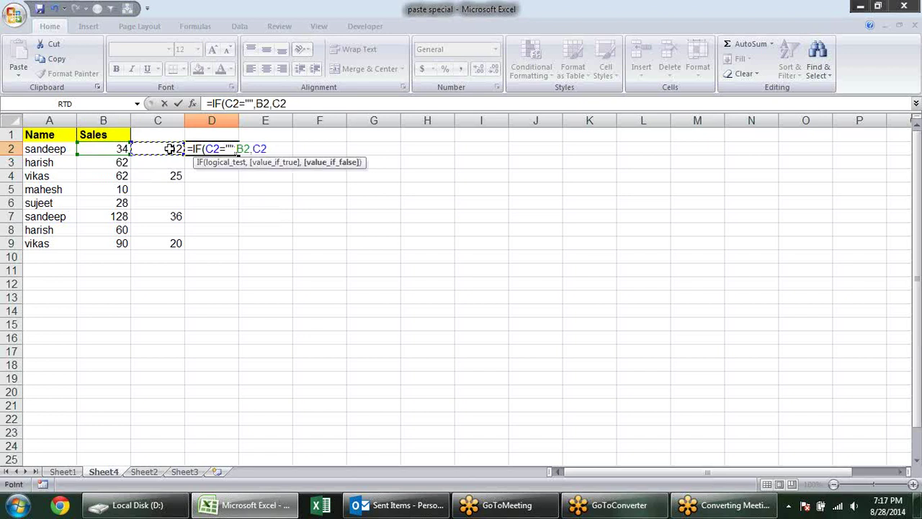
pyautogui.write(')')
pyautogui.press('Return')
pyautogui.click(193, 149)
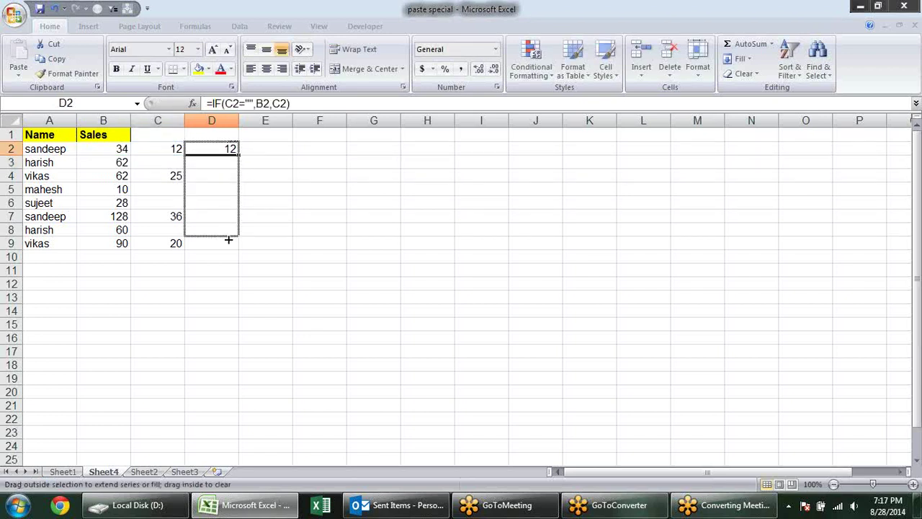
pyautogui.moveTo(239, 156); pyautogui.dragTo(238, 249)
pyautogui.click(214, 153)
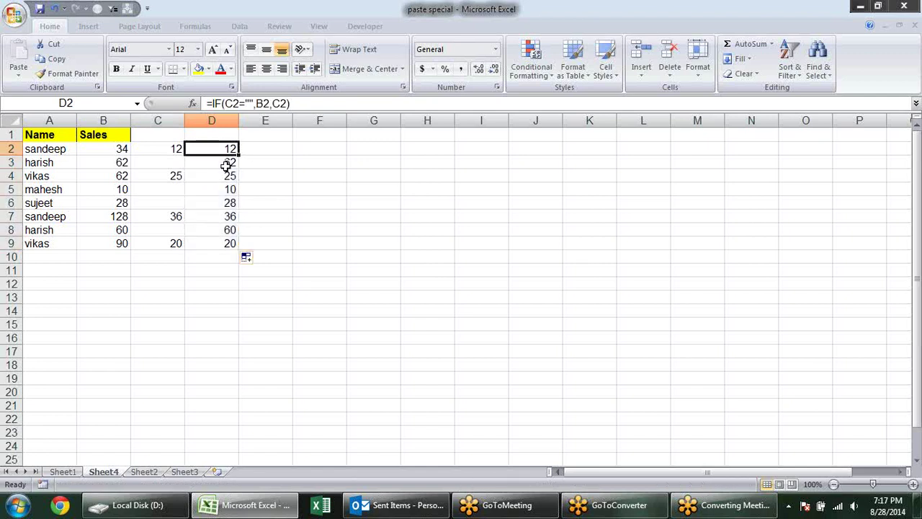
pyautogui.click(227, 166)
pyautogui.click(227, 189)
pyautogui.click(231, 149)
pyautogui.click(229, 203)
pyautogui.click(228, 242)
pyautogui.moveTo(229, 147); pyautogui.dragTo(229, 244)
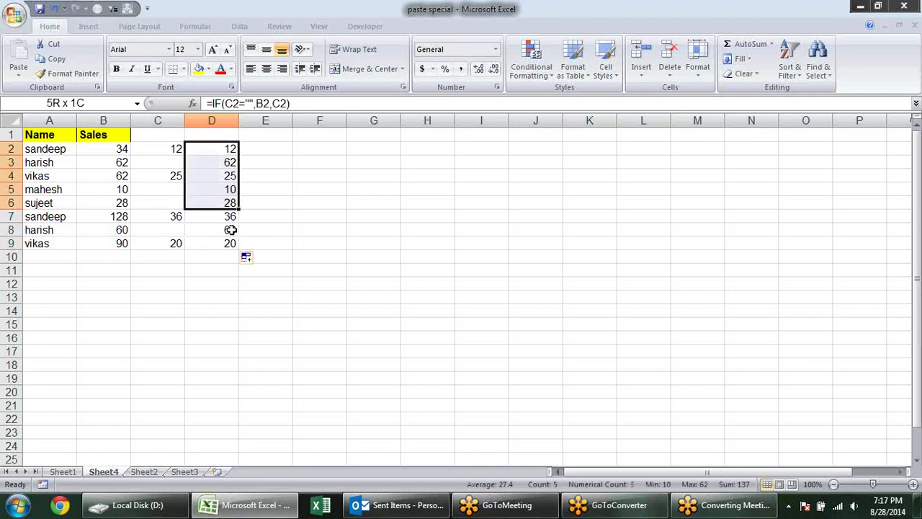
pyautogui.press('Delete')
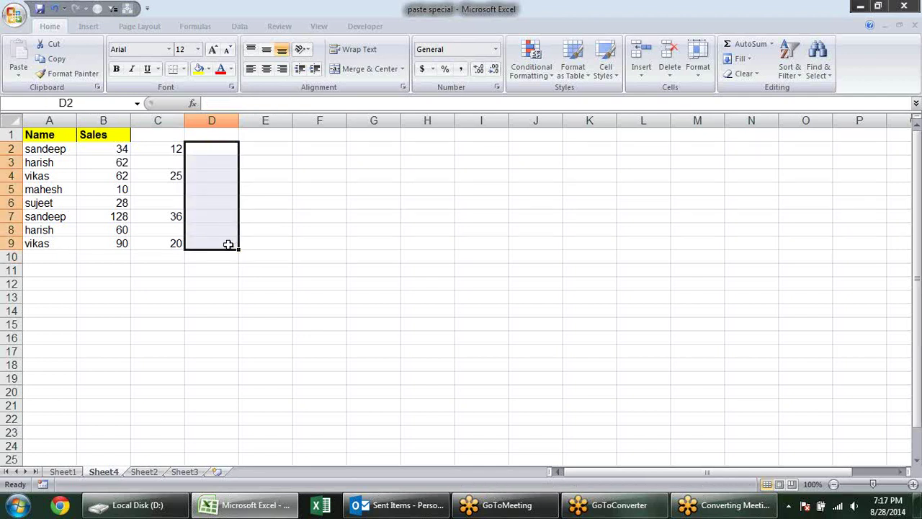
pyautogui.click(272, 230)
pyautogui.moveTo(168, 148); pyautogui.dragTo(177, 241)
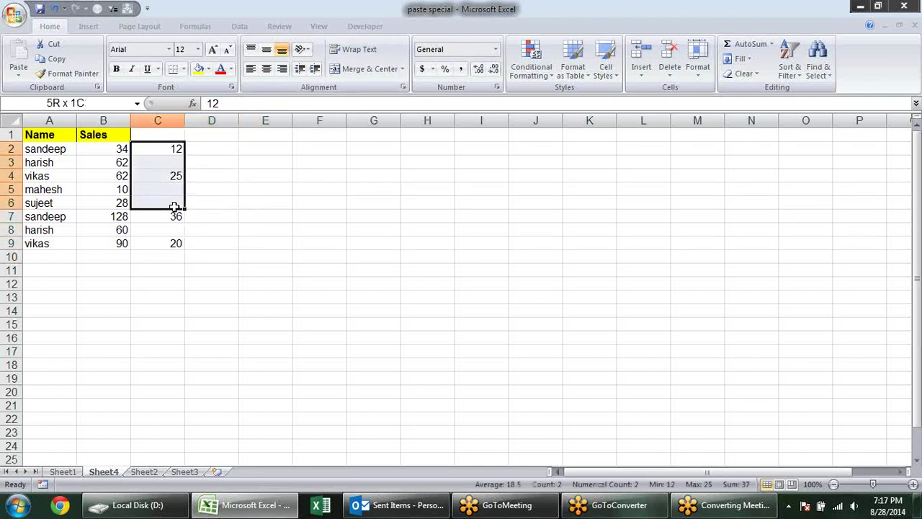
pyautogui.hotkey('ctrl', 'c')
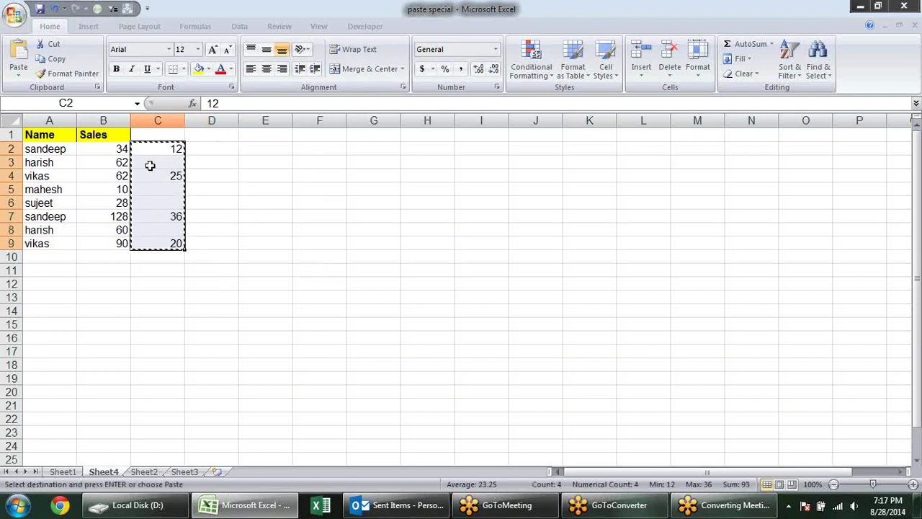
pyautogui.click(122, 160)
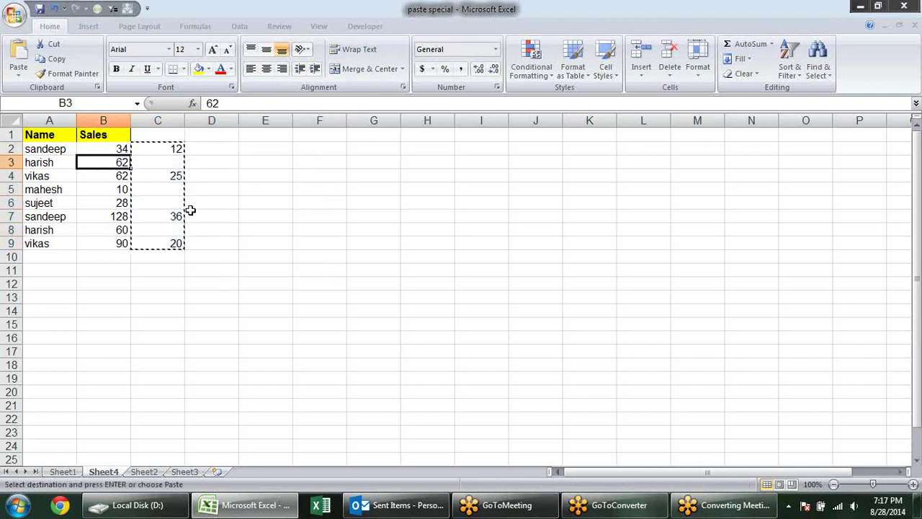
pyautogui.click(116, 150)
pyautogui.hotkey('ctrl', 'v')
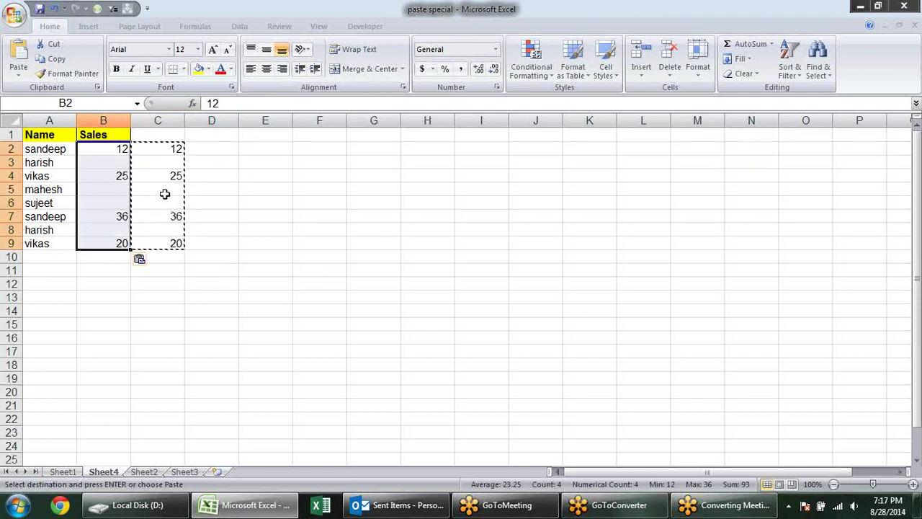
pyautogui.click(169, 162)
pyautogui.click(129, 165)
pyautogui.click(139, 191)
pyautogui.click(121, 191)
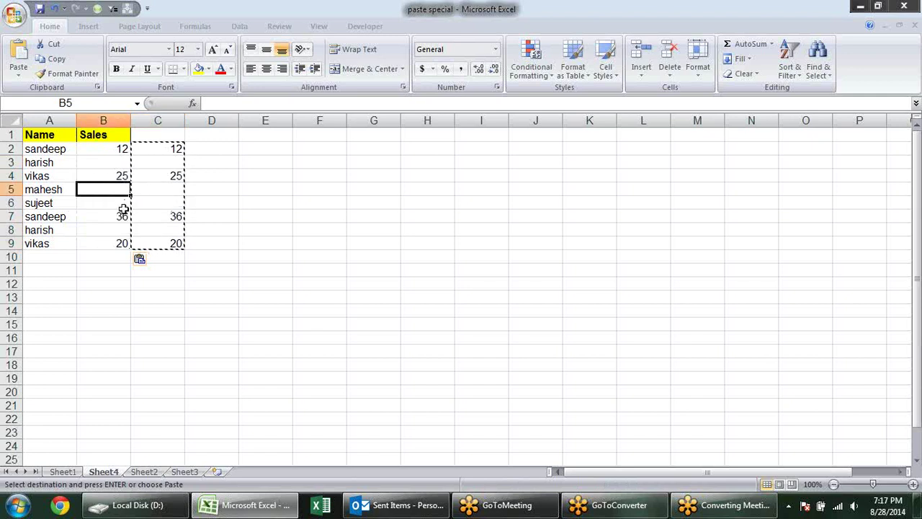
pyautogui.hotkey('ctrl', 'z')
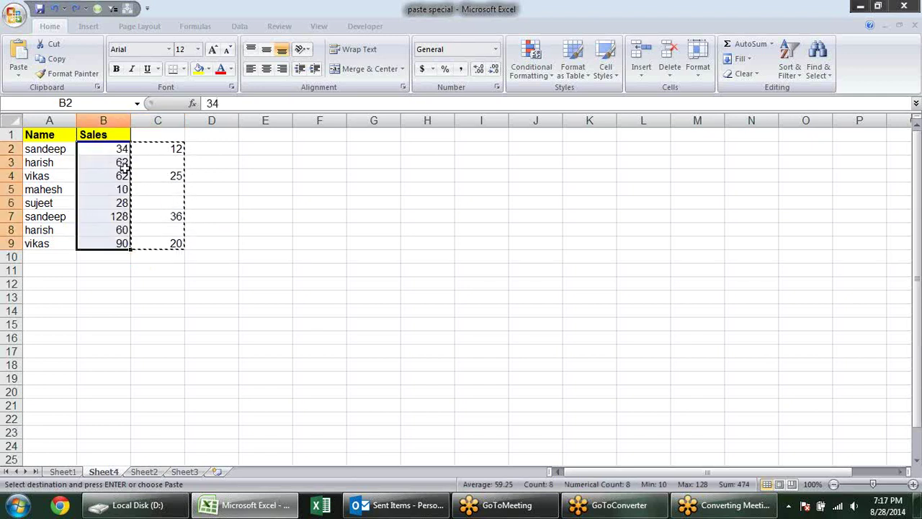
pyautogui.click(117, 149)
# Paste the copied C2:C9 over the Sales column with Skip blanks turned on.
pyautogui.hotkey('alt', 'e')
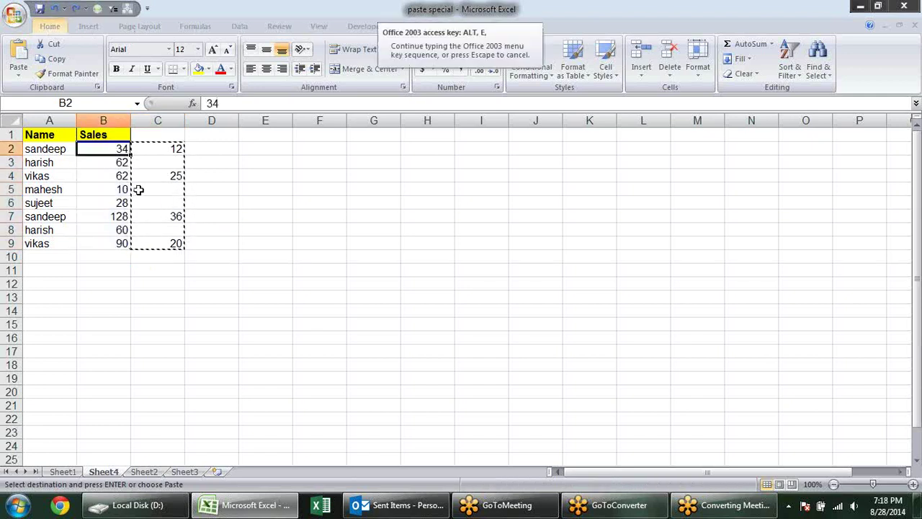
pyautogui.press('s')
pyautogui.click(394, 286)
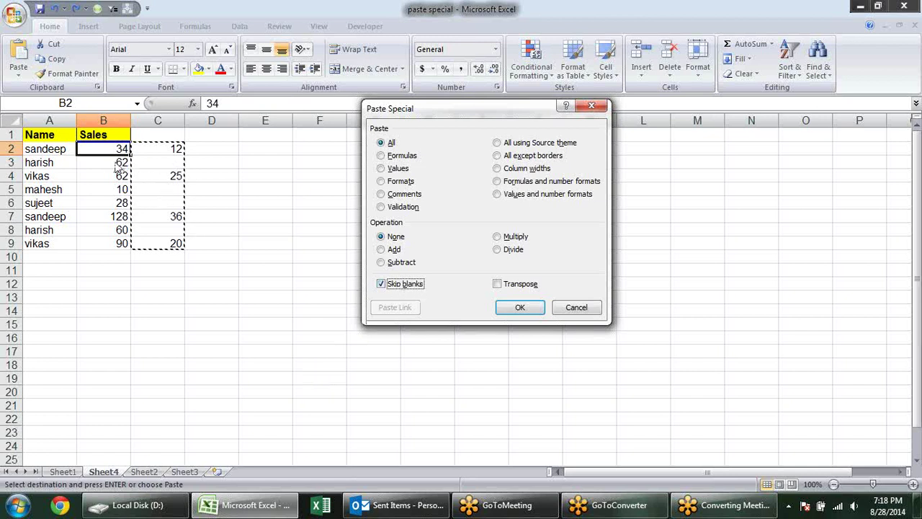
pyautogui.click(531, 307)
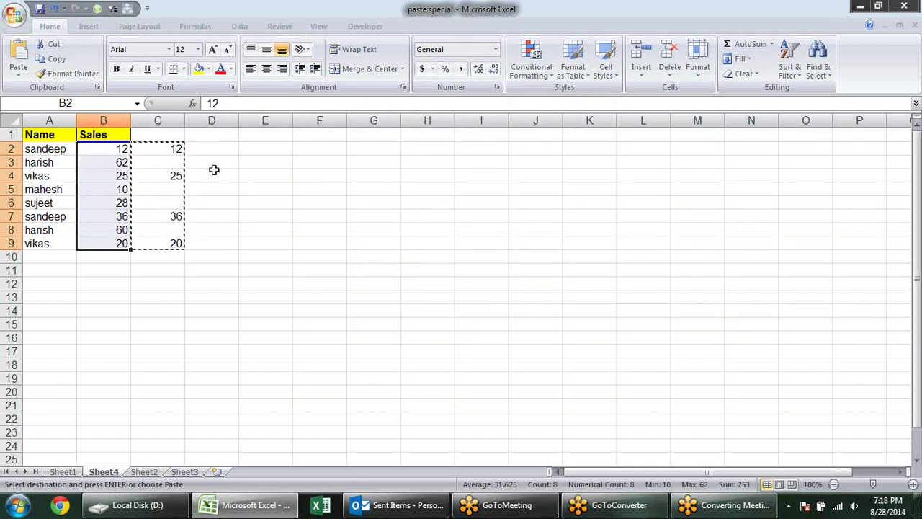
# Confirm B3 kept its sale and B4 now reads 25, then cancel the pending copy.
pyautogui.click(169, 167)
pyautogui.click(120, 166)
pyautogui.click(171, 176)
pyautogui.click(117, 177)
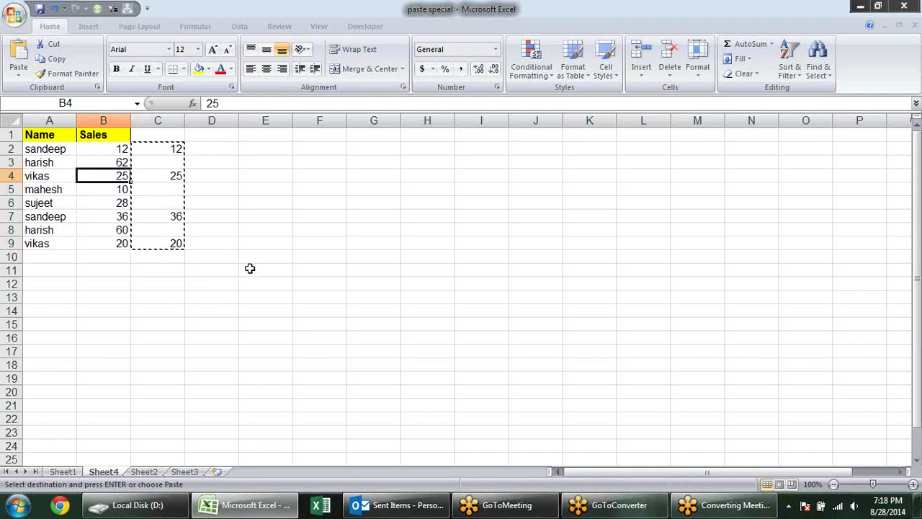
pyautogui.press('Escape')
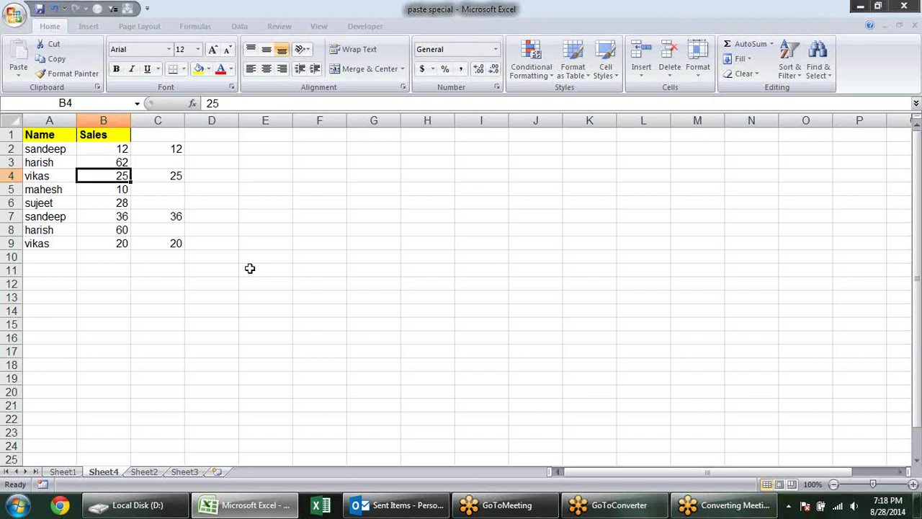
# Go to Sheet1 and cancel an accidental '4' typed into F12.
pyautogui.click(68, 471)
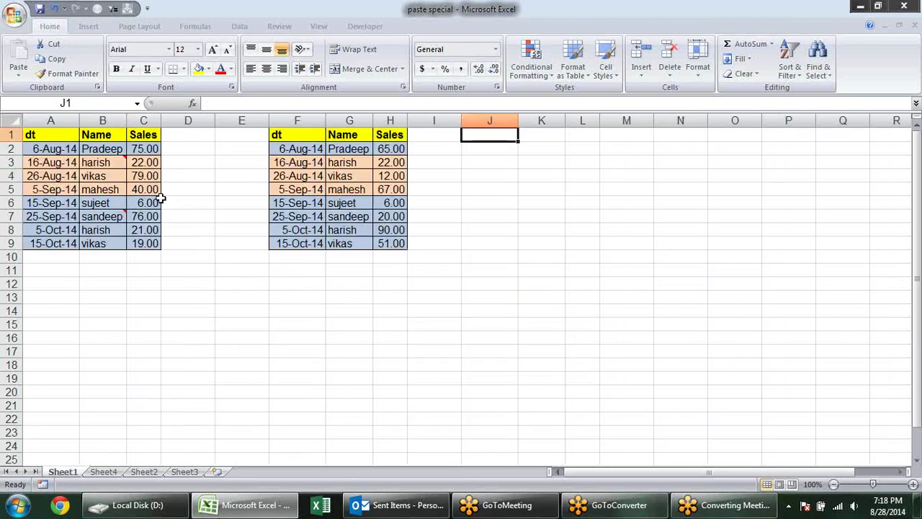
pyautogui.click(414, 283)
pyautogui.click(305, 286)
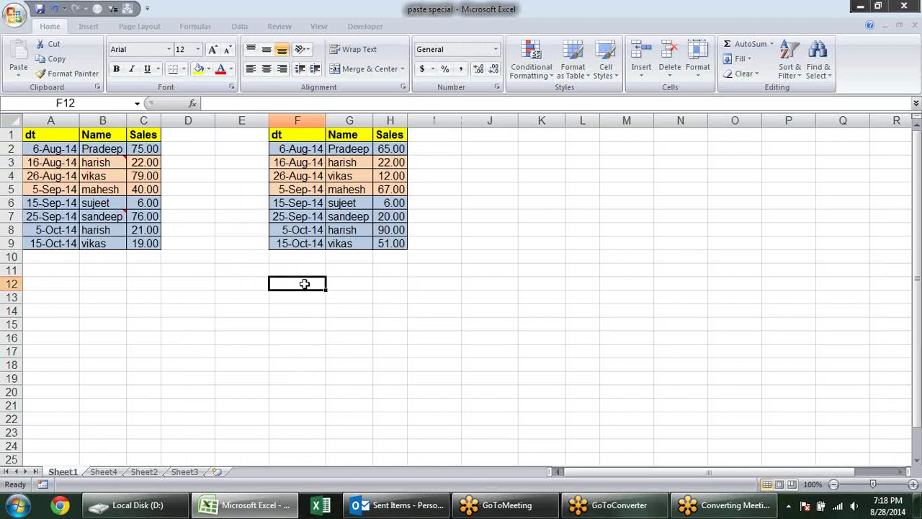
pyautogui.write('4')
pyautogui.press('Escape')
# Copy the F1:H9 sales table and paste it transposed at F11.
pyautogui.moveTo(302, 134)
pyautogui.mouseDown()
pyautogui.moveTo(400, 232)
pyautogui.moveTo(399, 245)
pyautogui.mouseUp()
pyautogui.hotkey('ctrl', 'c')
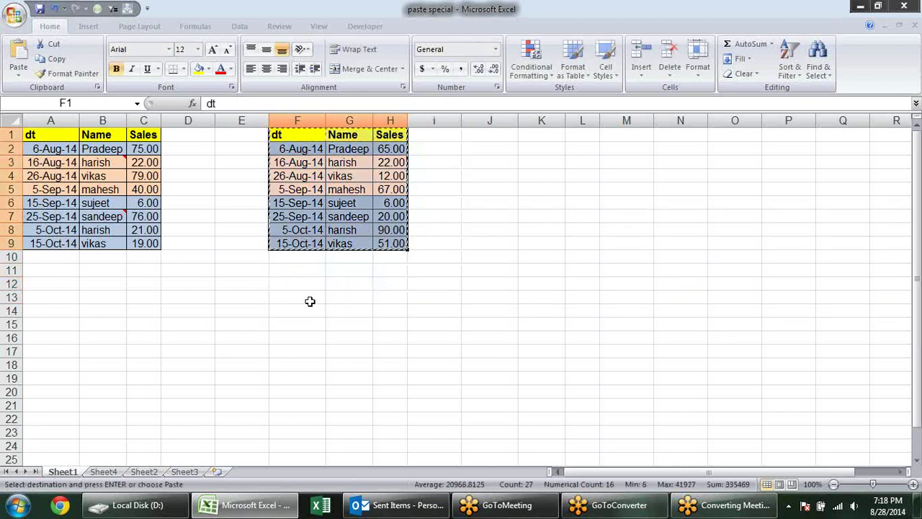
pyautogui.click(294, 269)
pyautogui.hotkey('ctrl', 'alt', 'v')
pyautogui.click(505, 284)
pyautogui.click(521, 308)
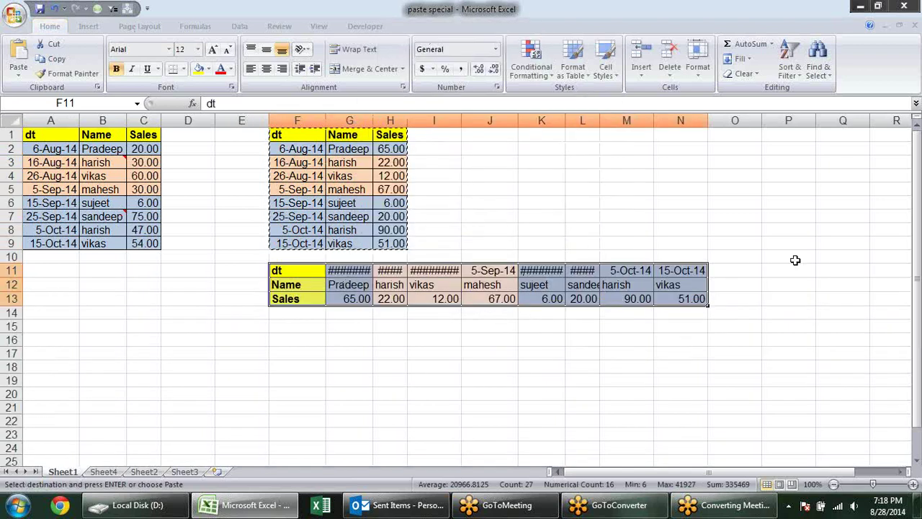
# Copy the transposed F11:N13 and paste it transposed back into columns at F15.
pyautogui.hotkey('ctrl', 'c')
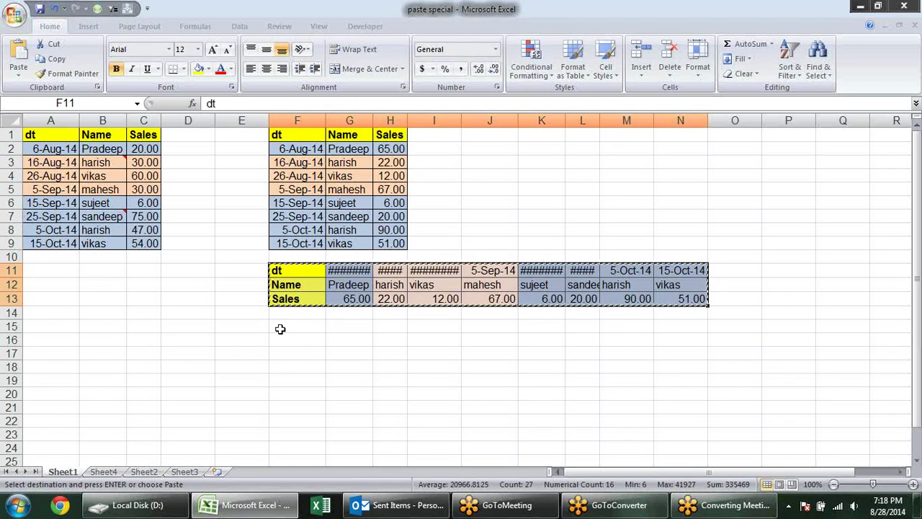
pyautogui.click(281, 328)
pyautogui.hotkey('alt', 'e')
pyautogui.click(504, 281)
pyautogui.click(519, 303)
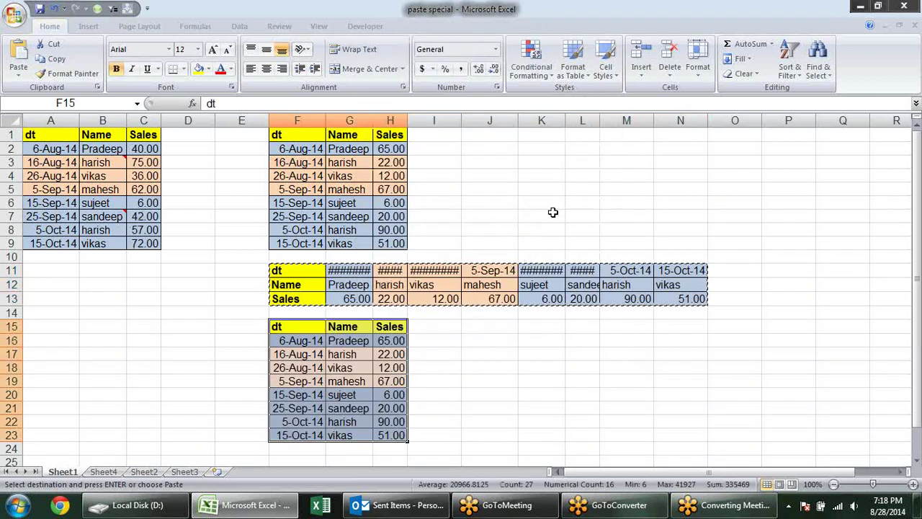
pyautogui.press('Escape')
# Clear formats and contents from E11:O23, removing both transposed copies.
pyautogui.moveTo(258, 270); pyautogui.dragTo(757, 431)
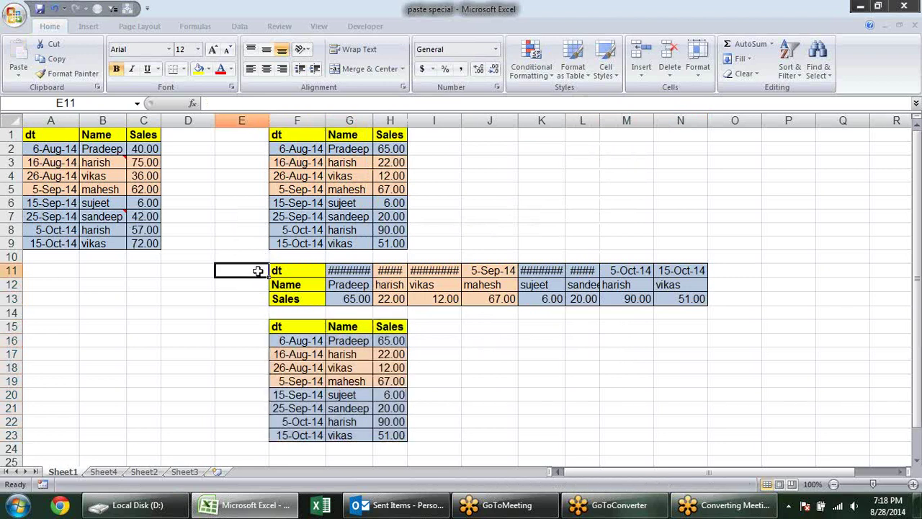
pyautogui.hotkey('alt', 'e')
pyautogui.press('a')
pyautogui.press('f')
pyautogui.press('Delete')
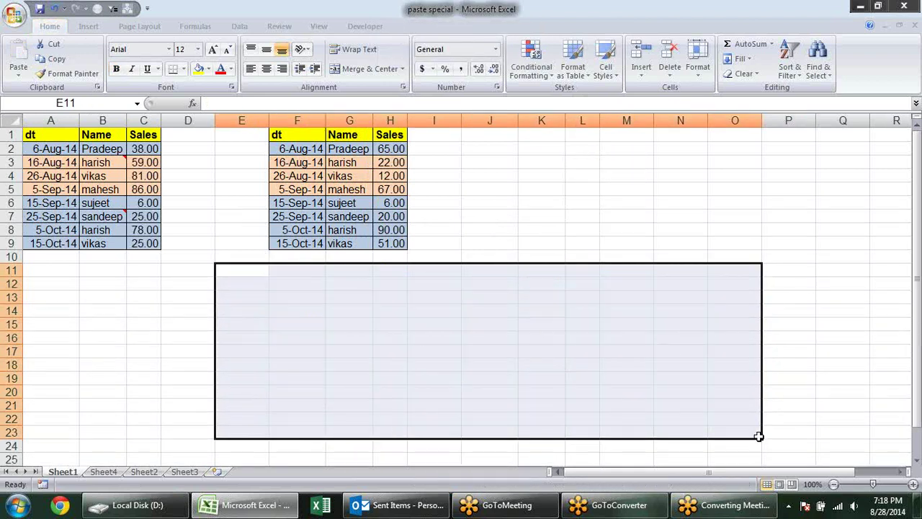
pyautogui.click(549, 213)
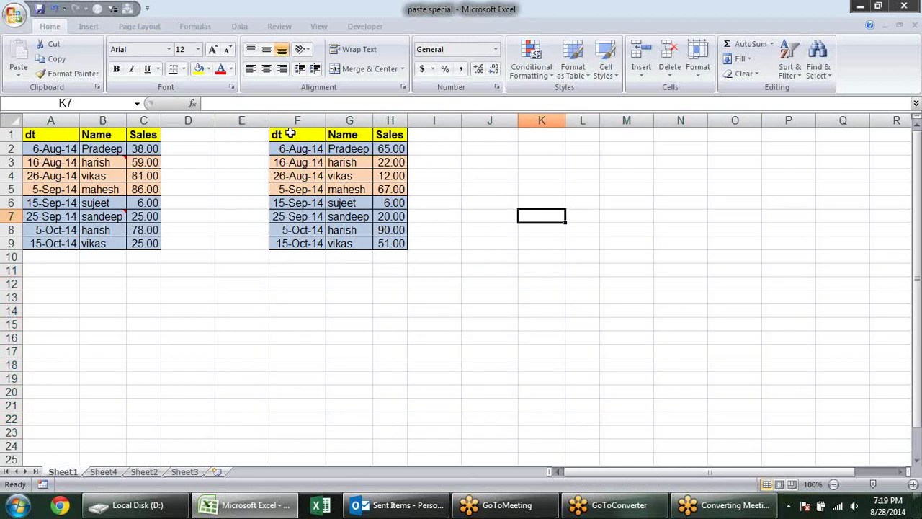
# Select columns F to J holding the second sales table for deletion.
pyautogui.moveTo(51, 136)
pyautogui.mouseDown()
pyautogui.moveTo(135, 255)
pyautogui.moveTo(135, 238)
pyautogui.mouseUp()
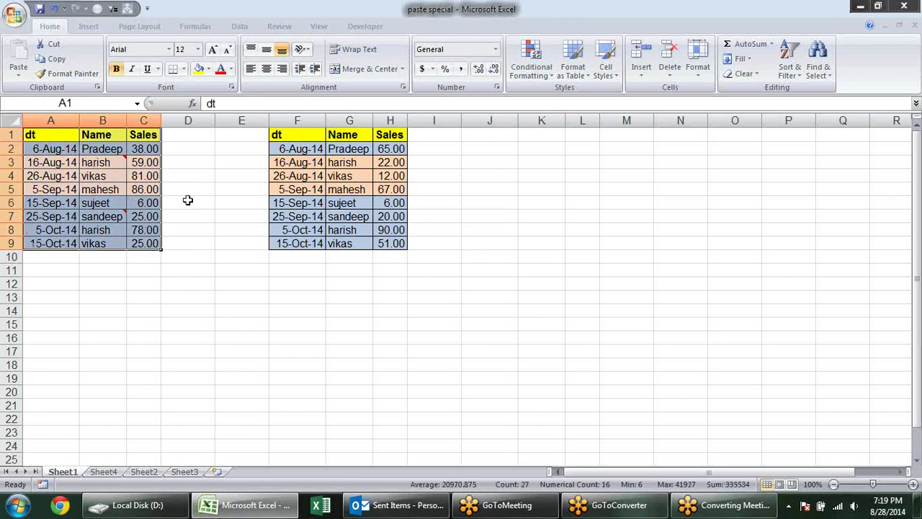
pyautogui.moveTo(289, 120); pyautogui.dragTo(515, 120)
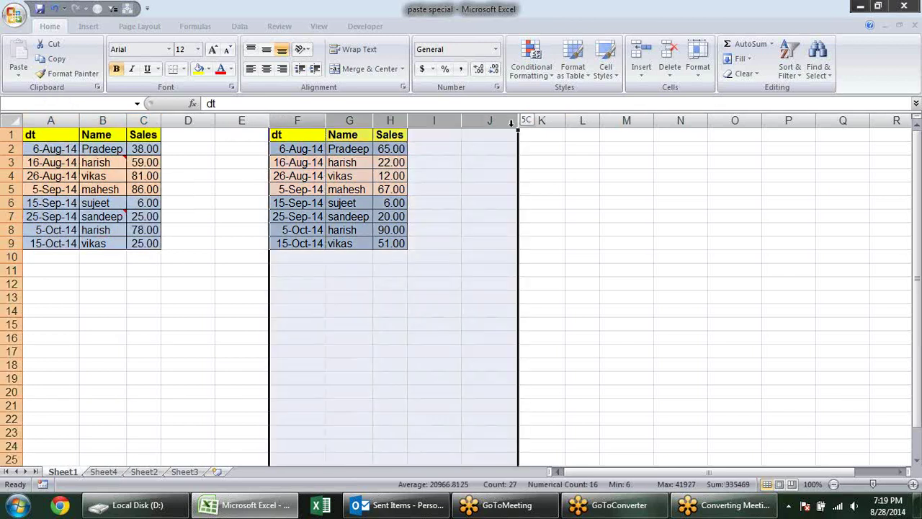
pyautogui.hotkey('alt', 'e')
# Delete columns F:J and enter the link formula =A1 in F1.
pyautogui.press('d')
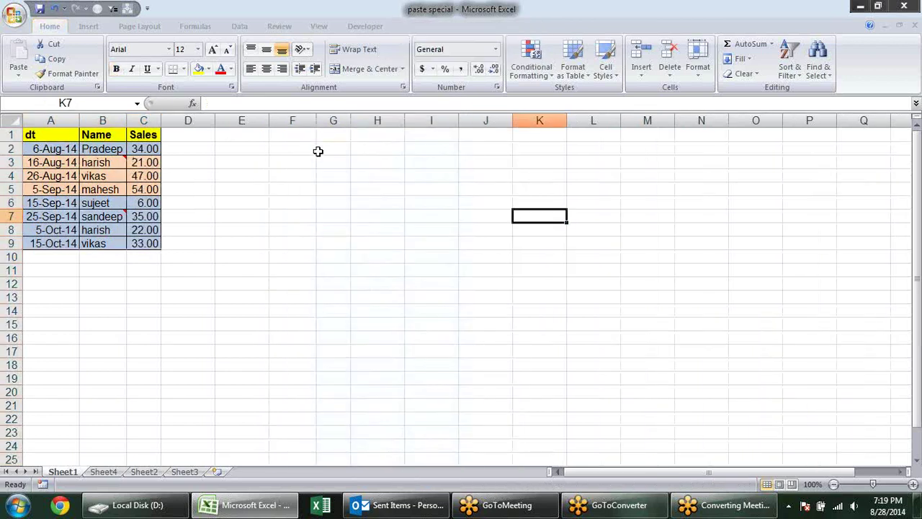
pyautogui.click(311, 135)
pyautogui.write('=')
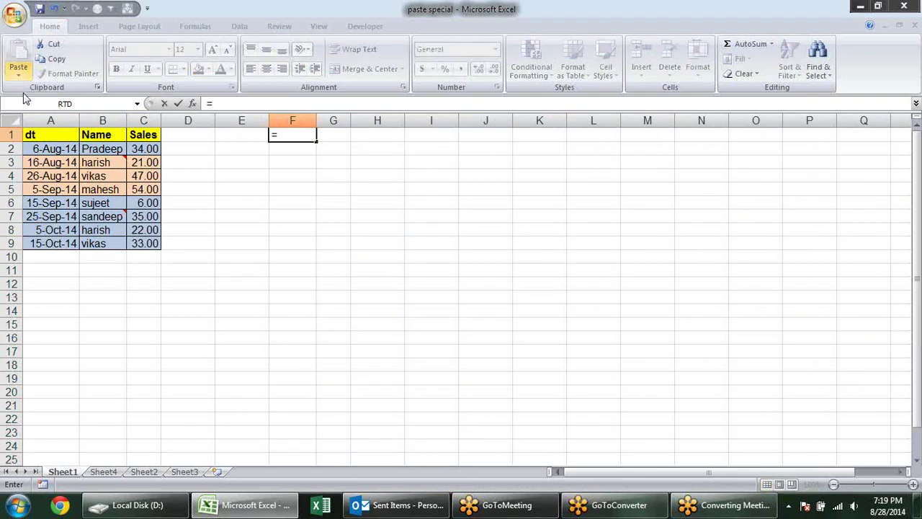
pyautogui.click(34, 135)
pyautogui.press('Return')
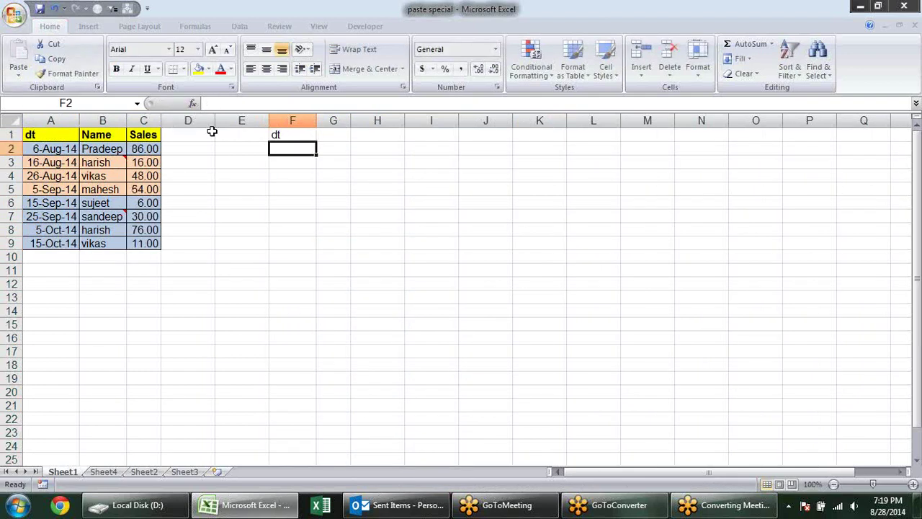
# Fill the =A1 link across to H1, down to row 15 and into column I.
pyautogui.click(299, 135)
pyautogui.moveTo(318, 144)
pyautogui.mouseDown()
pyautogui.moveTo(406, 141)
pyautogui.moveTo(404, 249)
pyautogui.mouseUp()
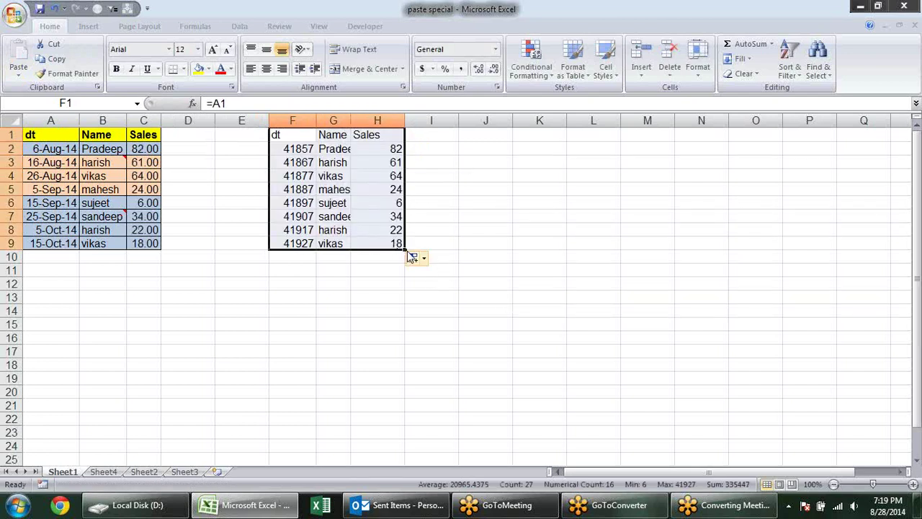
pyautogui.moveTo(406, 251); pyautogui.dragTo(479, 333)
pyautogui.moveTo(406, 329); pyautogui.dragTo(469, 330)
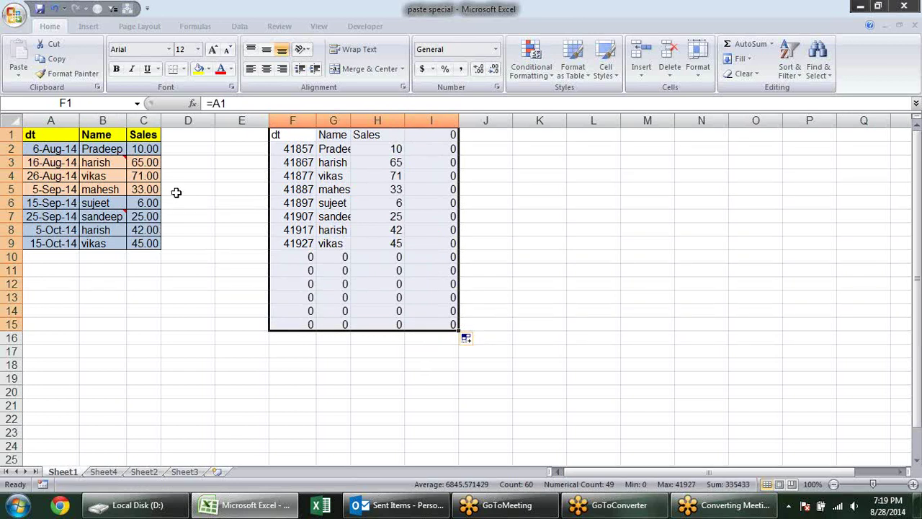
# Delete the old linked copy in F1:I15, then select the dt/Name/Sales table A1:C9.
pyautogui.press('Delete')
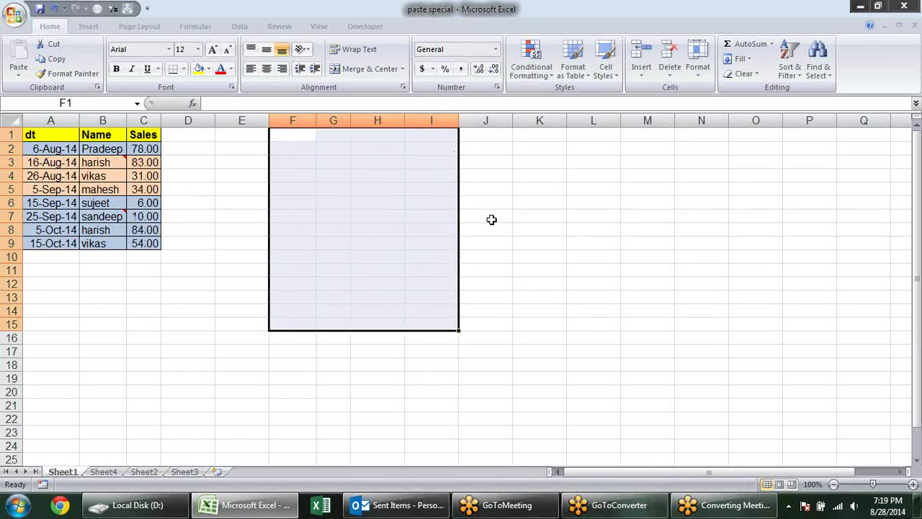
pyautogui.click(488, 228)
pyautogui.click(303, 136)
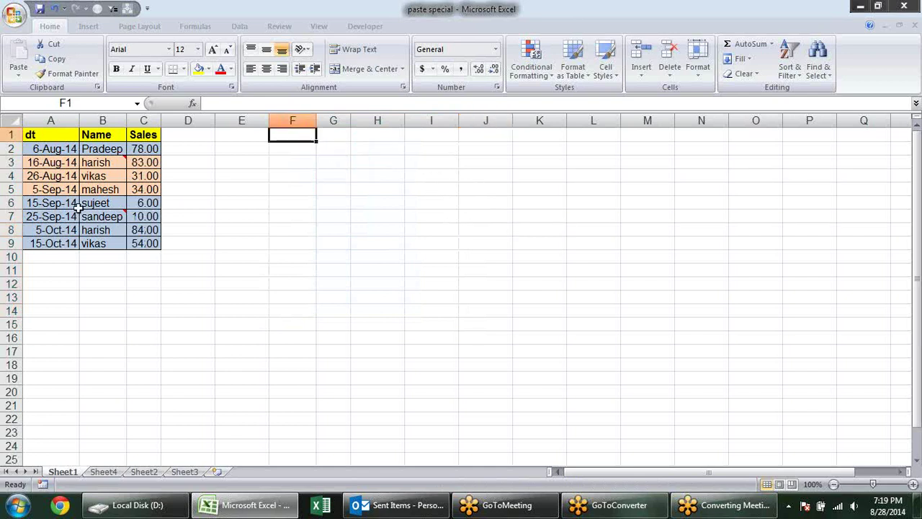
pyautogui.moveTo(69, 132)
pyautogui.mouseDown()
pyautogui.moveTo(151, 177)
pyautogui.moveTo(155, 246)
pyautogui.mouseUp()
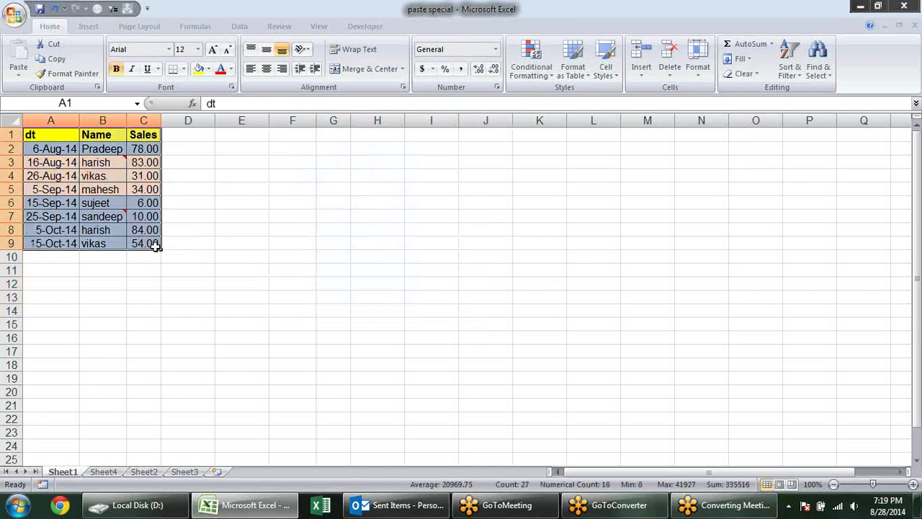
# Copy A1:C9 and paste it into F1 as links to the original table.
pyautogui.hotkey('ctrl', 'c')
pyautogui.click(290, 141)
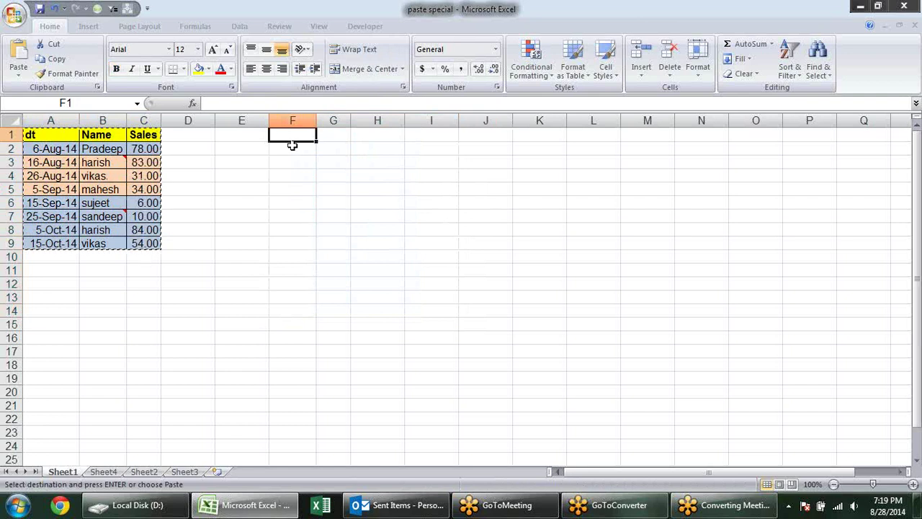
pyautogui.hotkey('ctrl', 'alt', 'v')
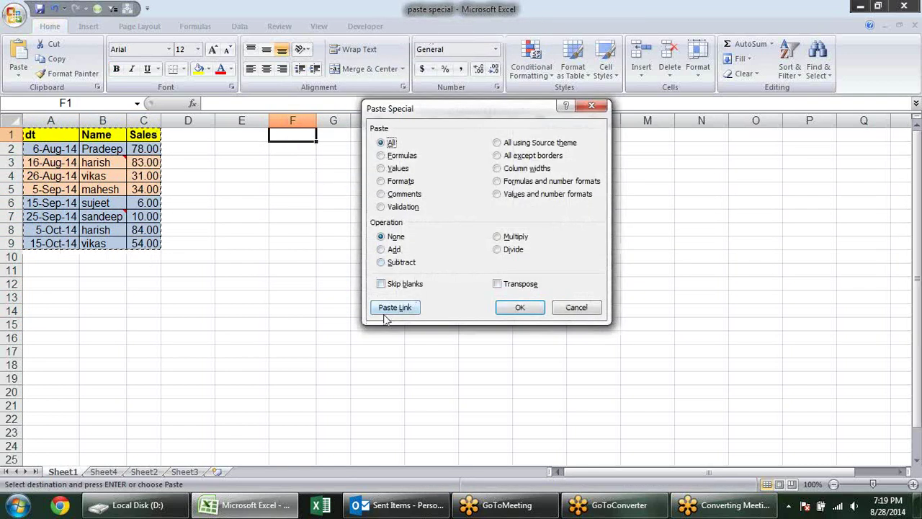
pyautogui.click(388, 312)
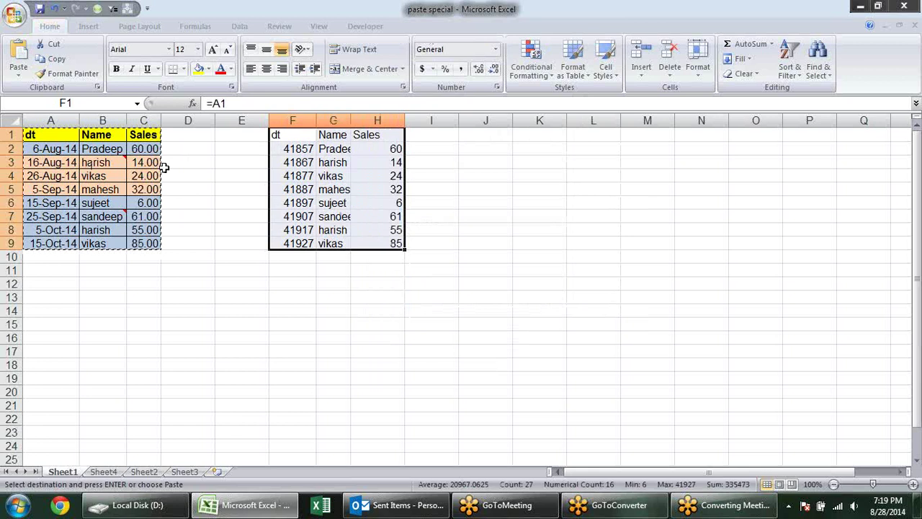
# Paste the original table's formats and column widths onto the linked copy in F1:H9.
pyautogui.hotkey('ctrl', 'alt', 'v')
pyautogui.click(396, 182)
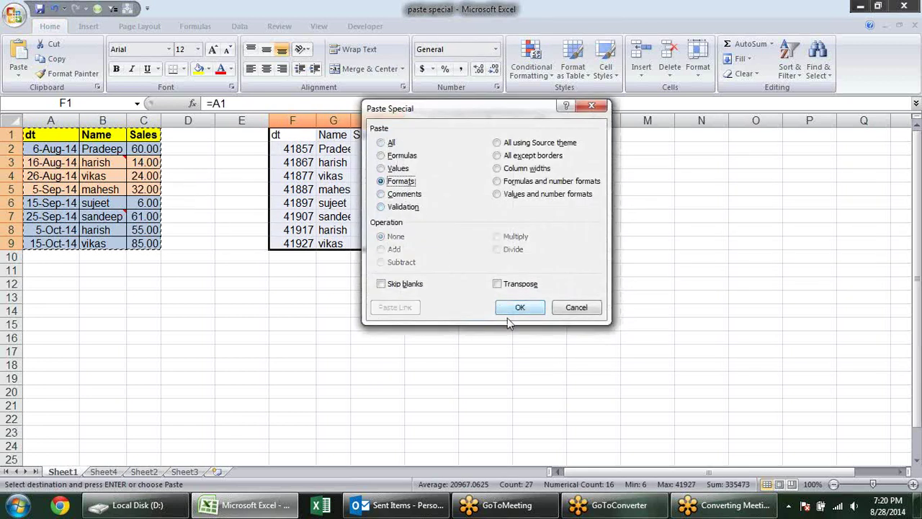
pyautogui.click(515, 309)
pyautogui.hotkey('alt', 'e')
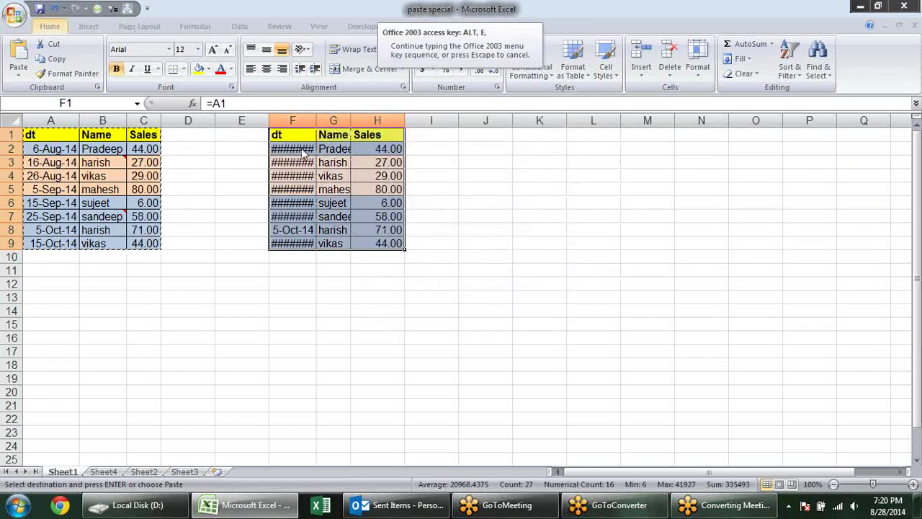
pyautogui.press('s')
pyautogui.press('w')
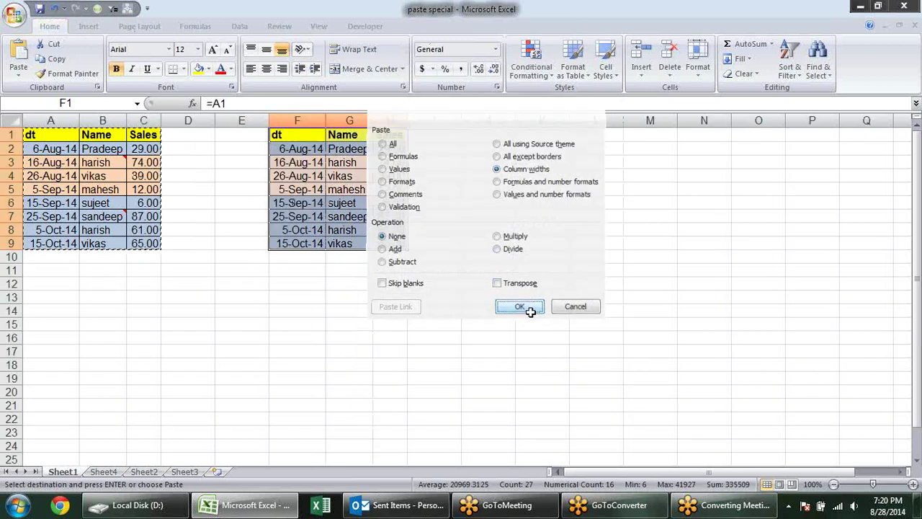
pyautogui.click(528, 309)
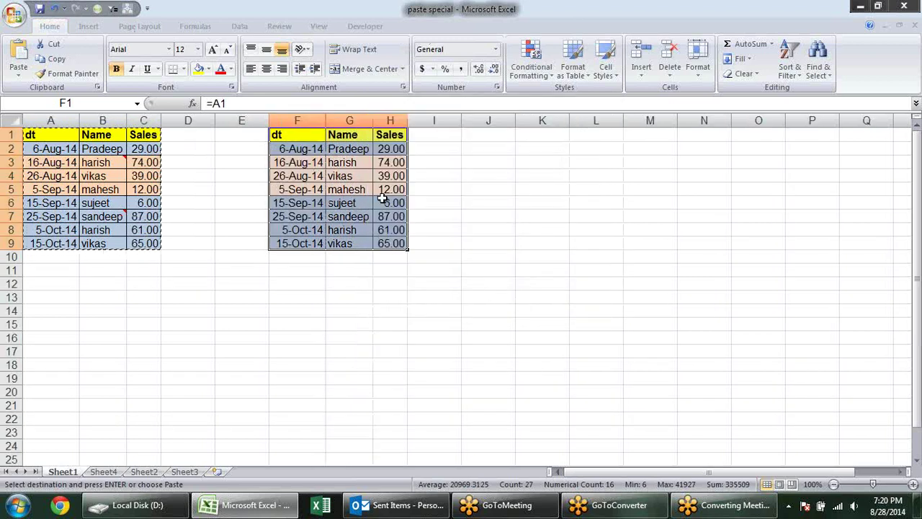
pyautogui.click(373, 202)
# Change B2 to sandeep, confirm G2 updates to match, and select F1:H9.
pyautogui.press('Escape')
pyautogui.click(98, 147)
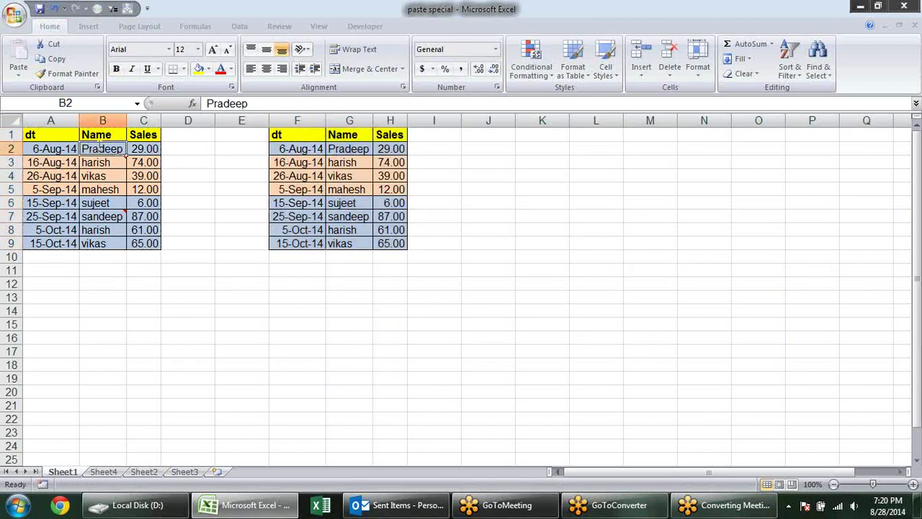
pyautogui.write('san')
pyautogui.press('Return')
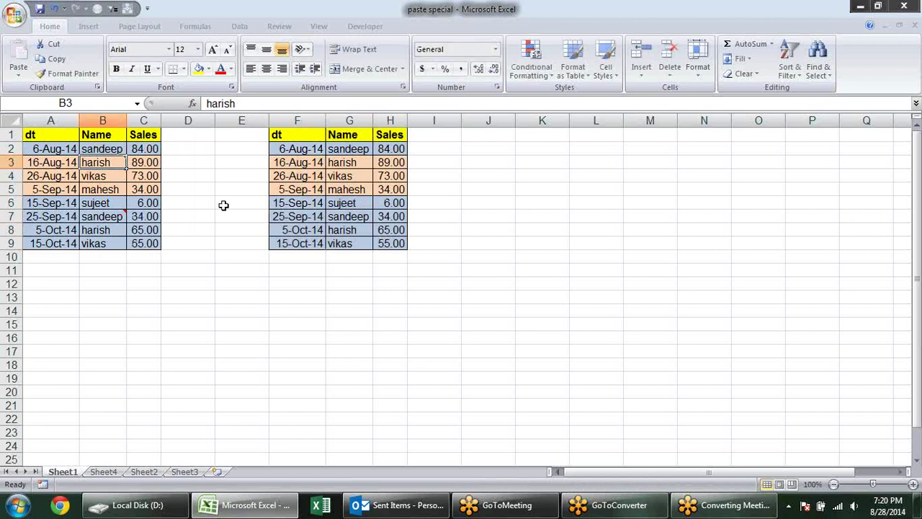
pyautogui.click(337, 150)
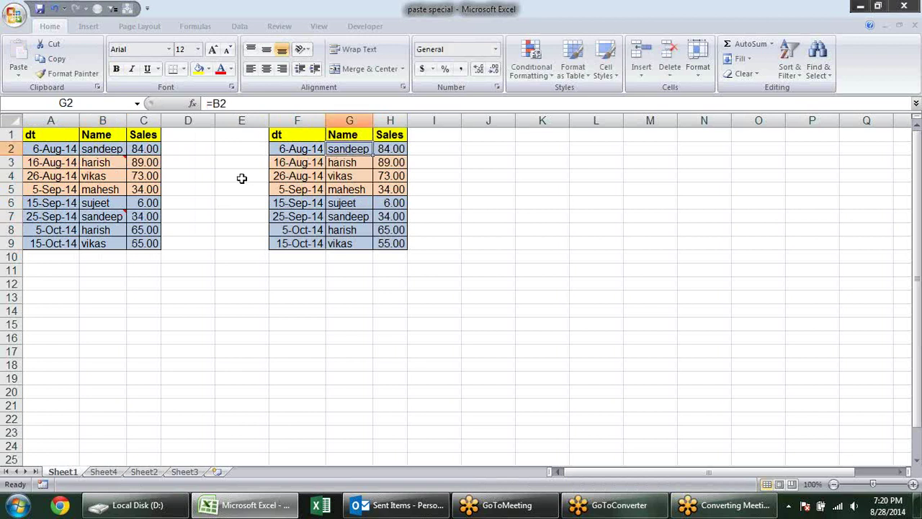
pyautogui.moveTo(294, 137); pyautogui.dragTo(395, 246)
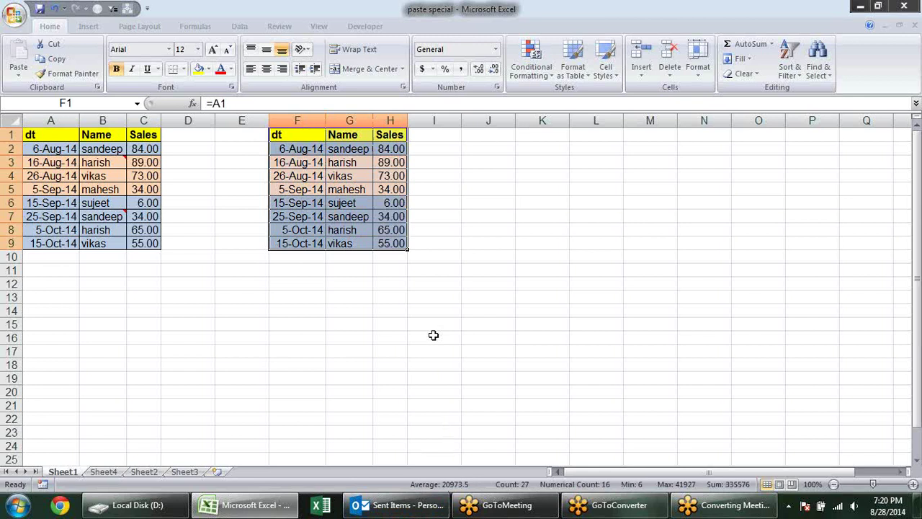
# Clear both the formatting and the contents of the linked copy in F1:H9.
pyautogui.hotkey('alt', 'e')
pyautogui.press('a')
pyautogui.press('f')
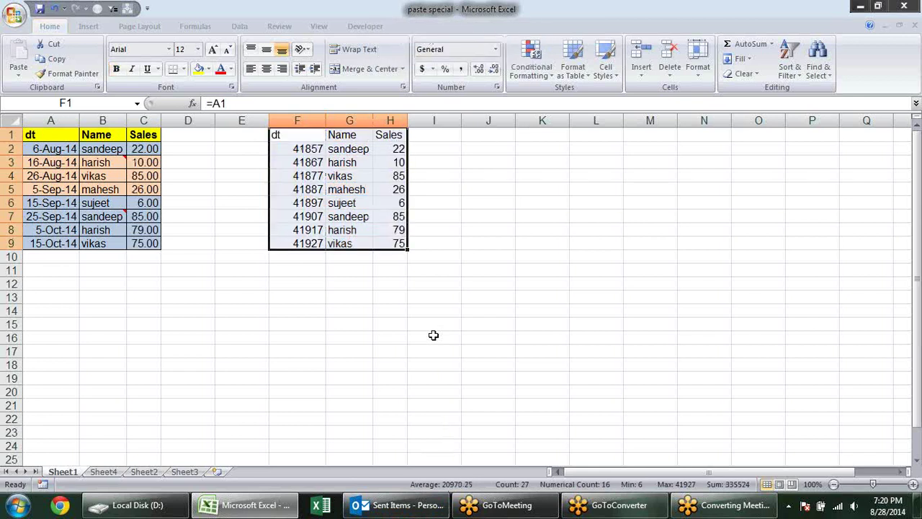
pyautogui.press('Delete')
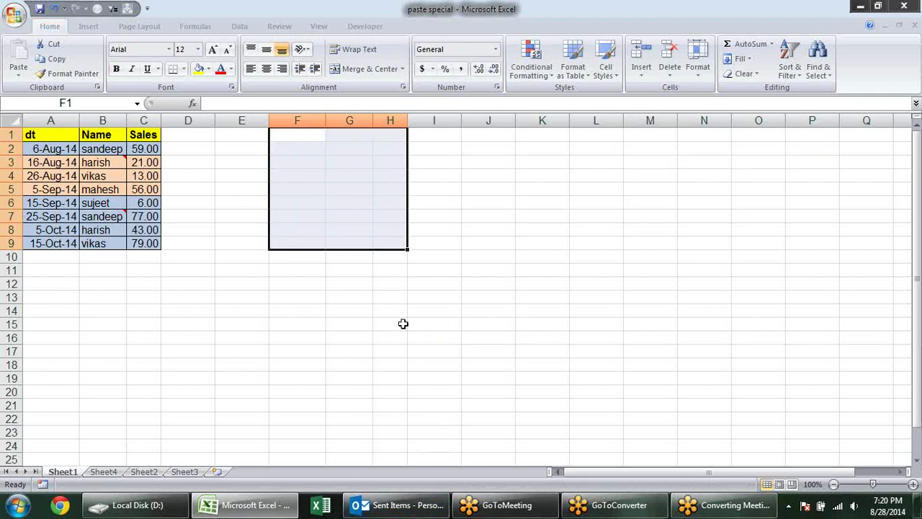
pyautogui.click(392, 309)
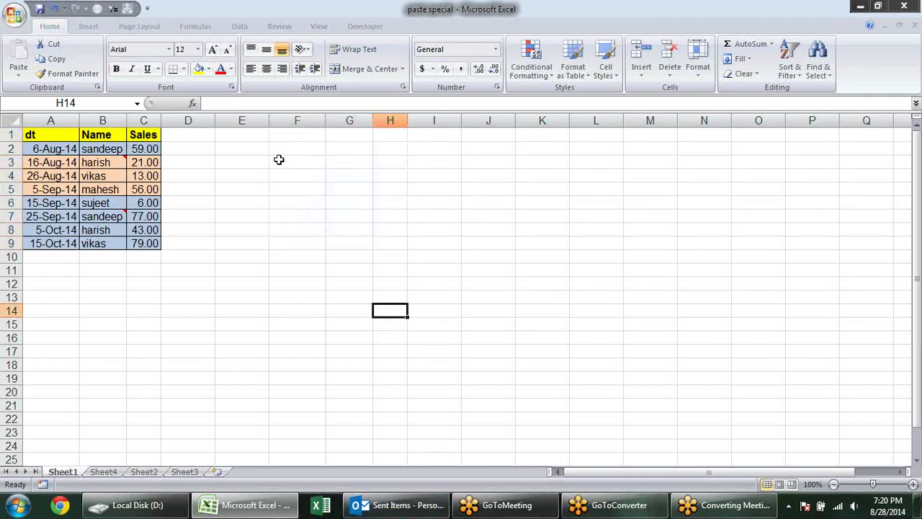
pyautogui.moveTo(303, 134); pyautogui.dragTo(359, 235)
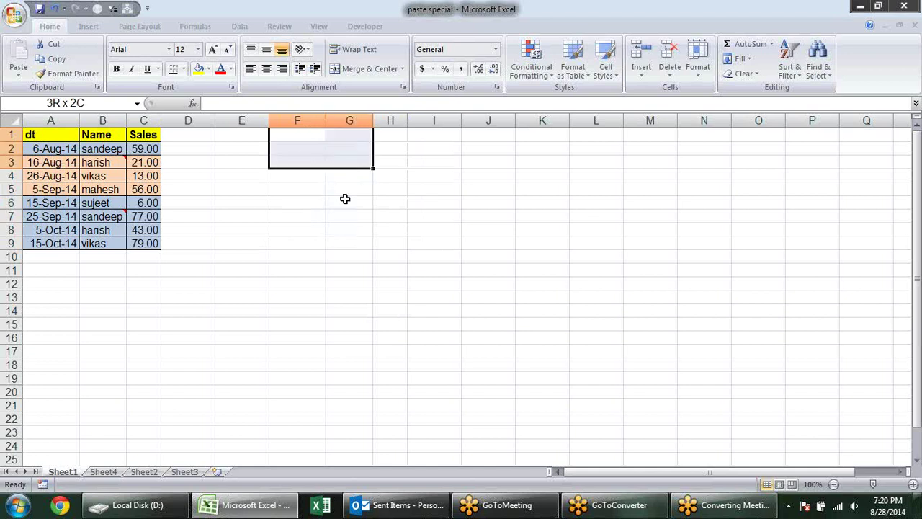
pyautogui.click(389, 281)
pyautogui.moveTo(75, 134)
pyautogui.mouseDown()
pyautogui.moveTo(880, 269)
pyautogui.moveTo(855, 441)
pyautogui.mouseUp()
pyautogui.click(510, 208)
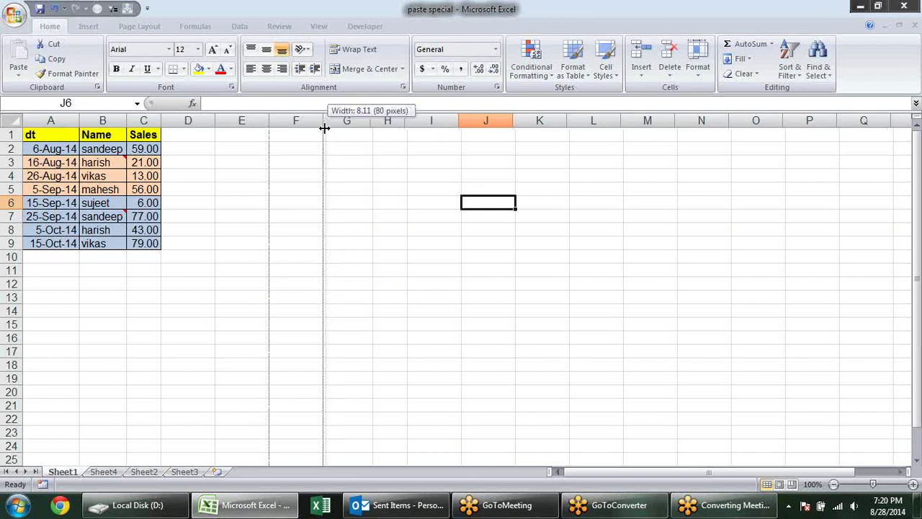
# Narrow column F slightly and merge F1:G6 into a single cell.
pyautogui.moveTo(327, 127); pyautogui.dragTo(324, 127)
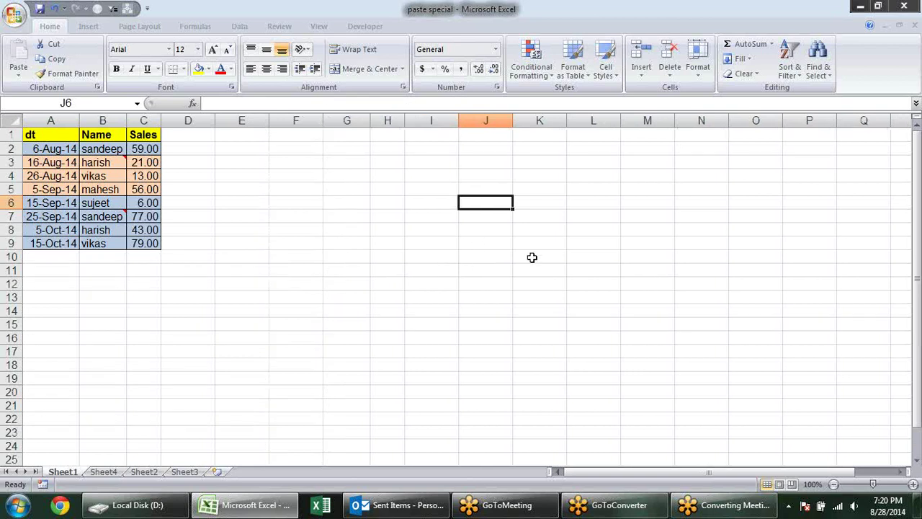
pyautogui.moveTo(294, 142); pyautogui.dragTo(369, 204)
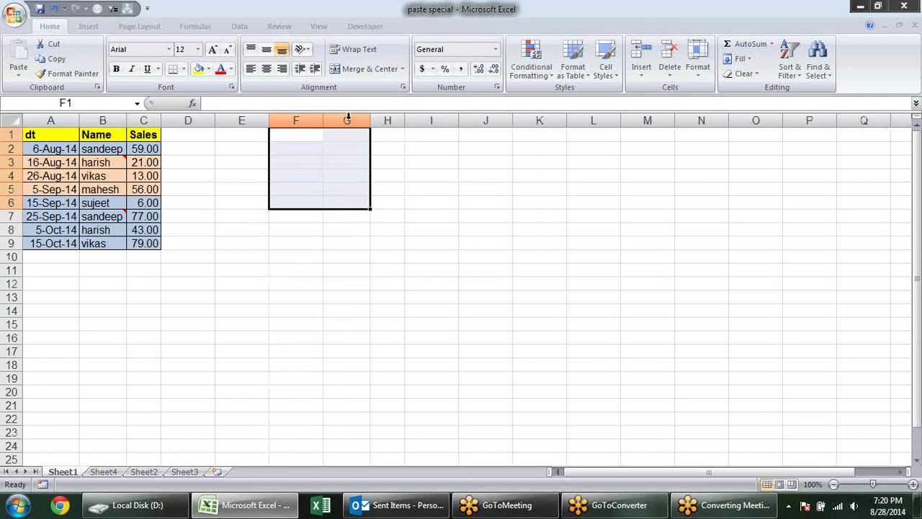
pyautogui.click(357, 69)
pyautogui.click(49, 162)
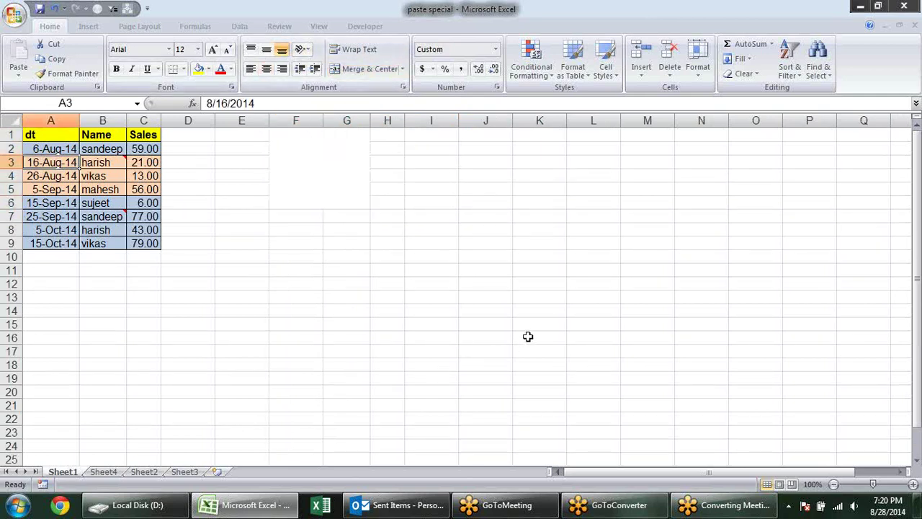
pyautogui.moveTo(33, 134)
pyautogui.mouseDown()
pyautogui.moveTo(162, 258)
pyautogui.moveTo(155, 243)
pyautogui.mouseUp()
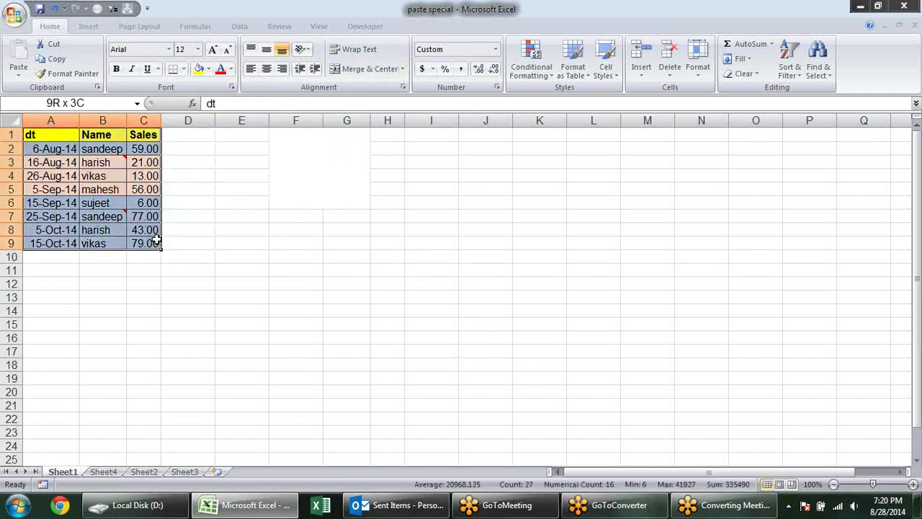
# Paste the copied A1:C9 table as a picture, move it to columns F–H, and shrink it slightly.
pyautogui.hotkey('ctrl', 'c')
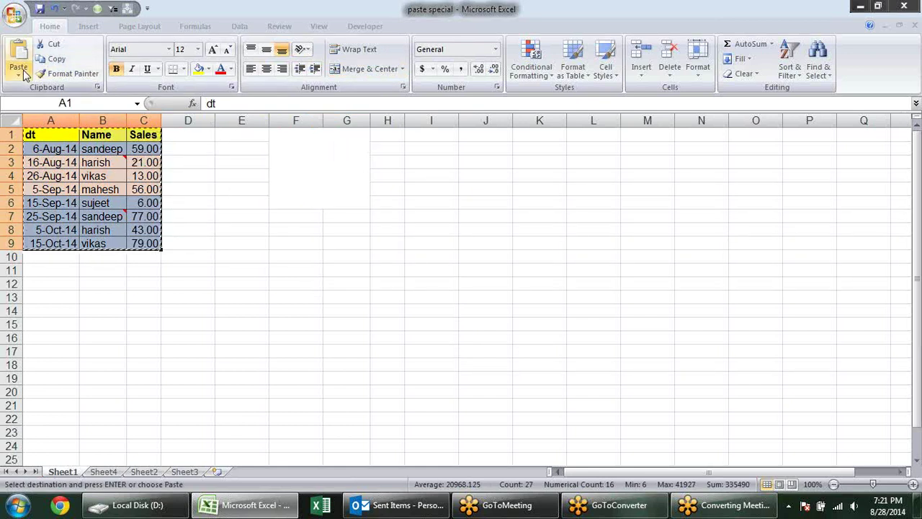
pyautogui.click(22, 70)
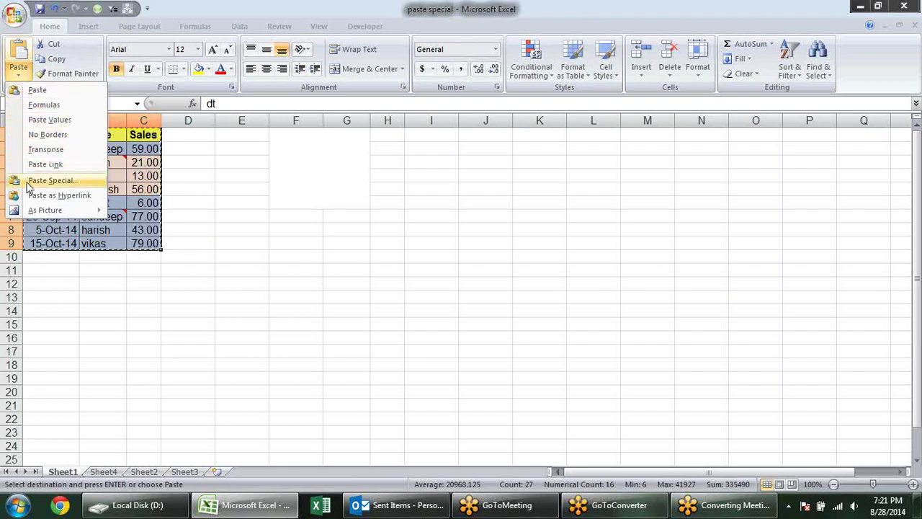
pyautogui.moveTo(30, 210)
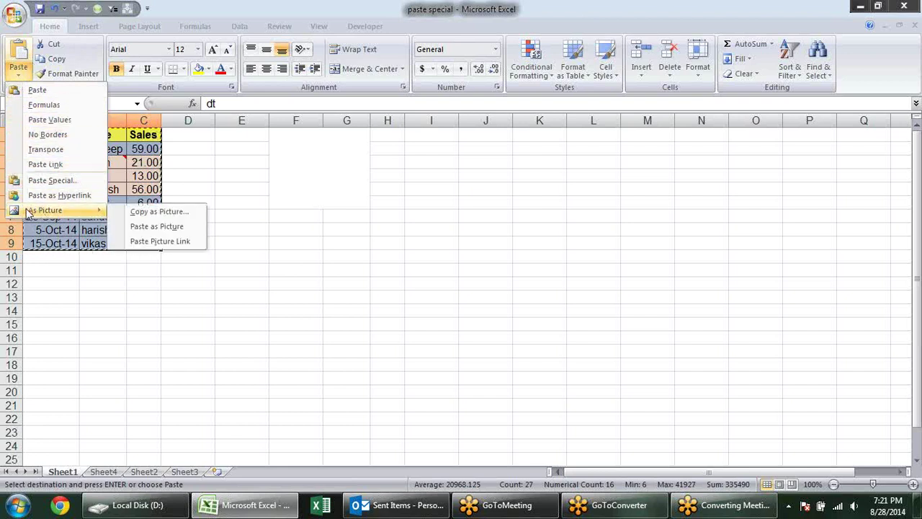
pyautogui.click(171, 228)
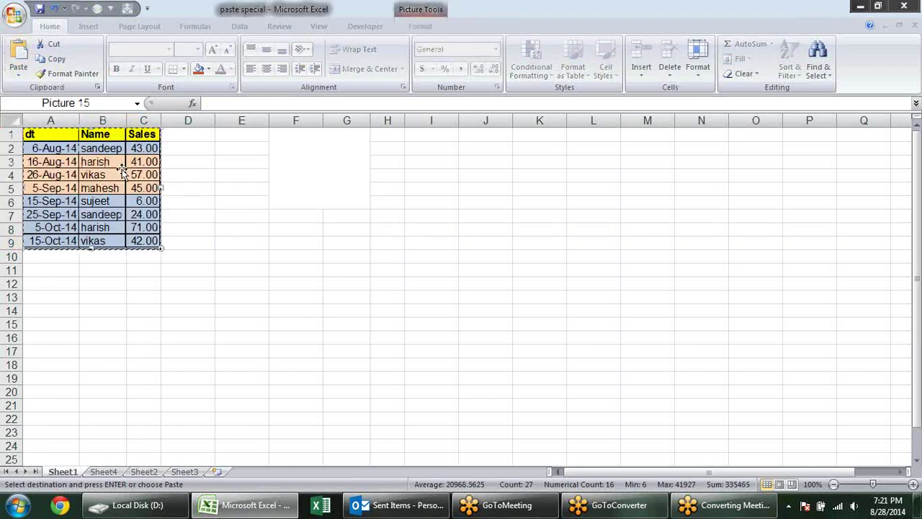
pyautogui.moveTo(114, 162); pyautogui.dragTo(358, 157)
pyautogui.moveTo(409, 249); pyautogui.dragTo(393, 233)
pyautogui.click(416, 281)
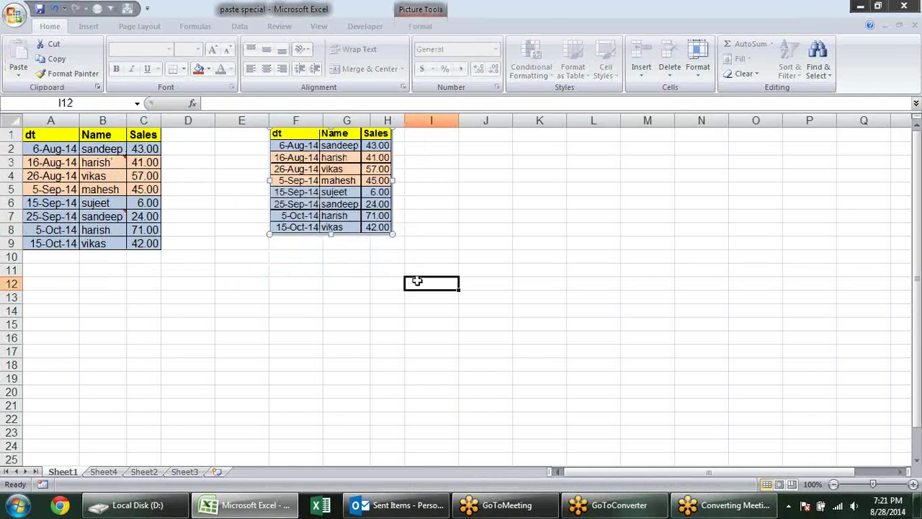
# Hide the worksheet gridlines.
pyautogui.click(318, 26)
pyautogui.click(193, 59)
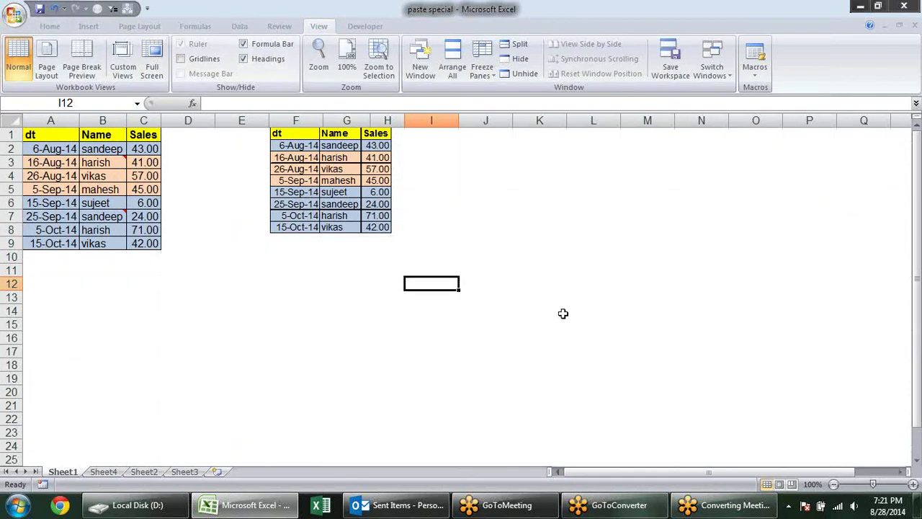
pyautogui.click(561, 313)
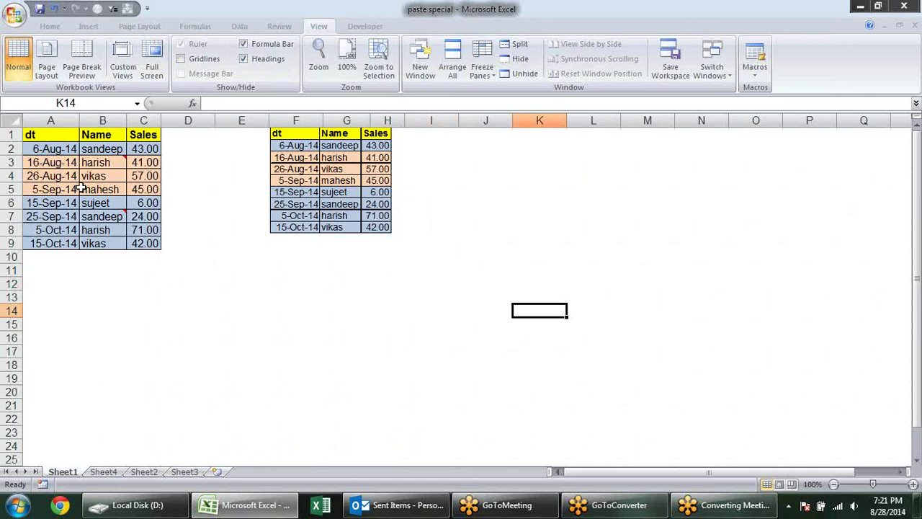
# Change the name in B2 back to Pradeep.
pyautogui.click(84, 149)
pyautogui.write('Pr')
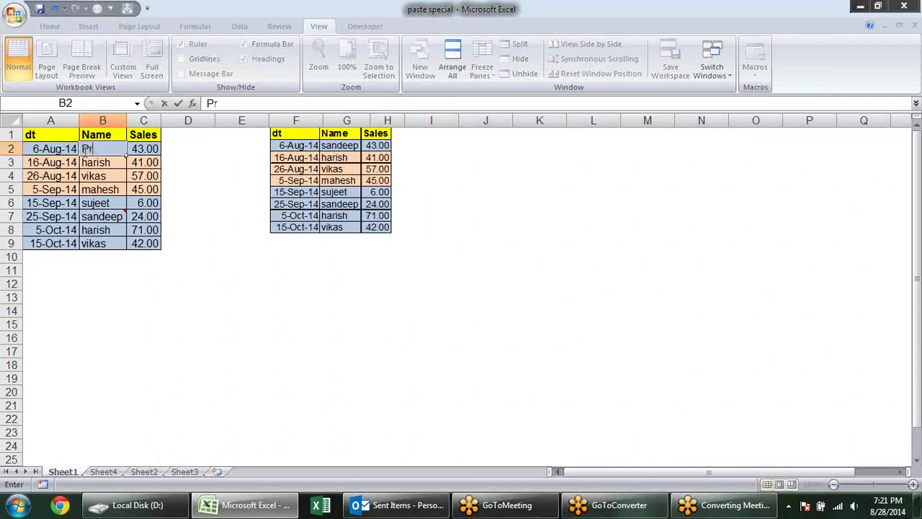
pyautogui.write('adeep')
pyautogui.press('Return')
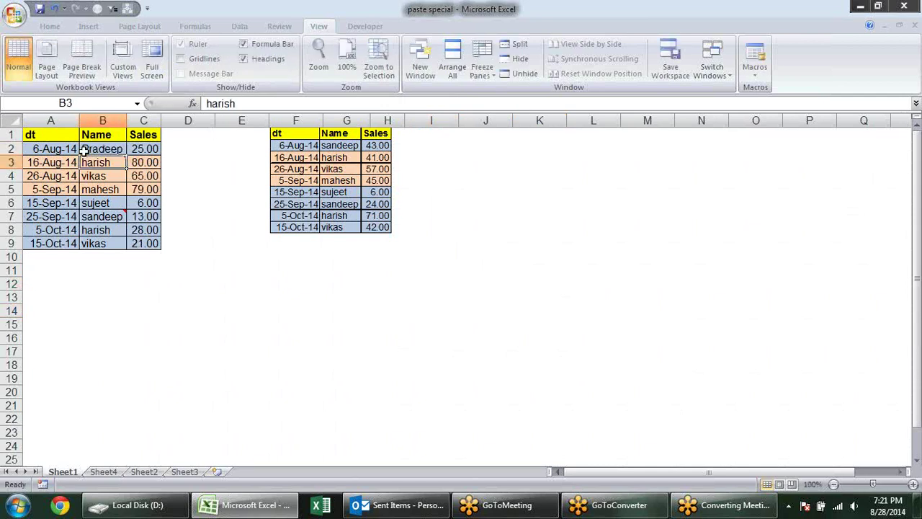
# Delete the pasted table picture and copy the table A1:C9.
pyautogui.click(309, 179)
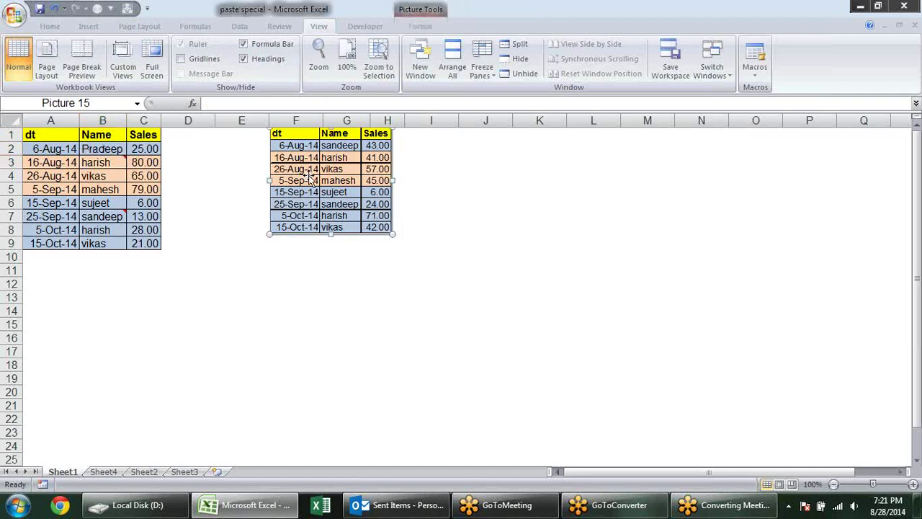
pyautogui.press('Delete')
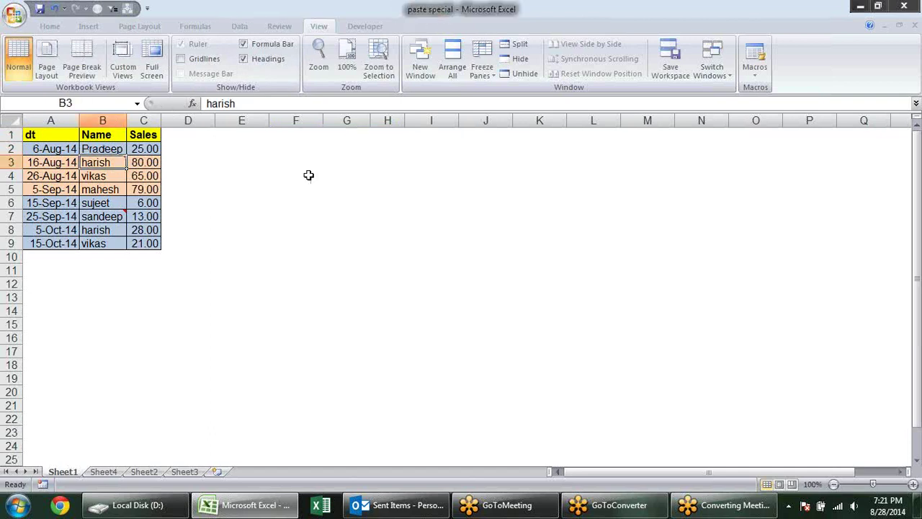
pyautogui.moveTo(72, 135); pyautogui.dragTo(143, 244)
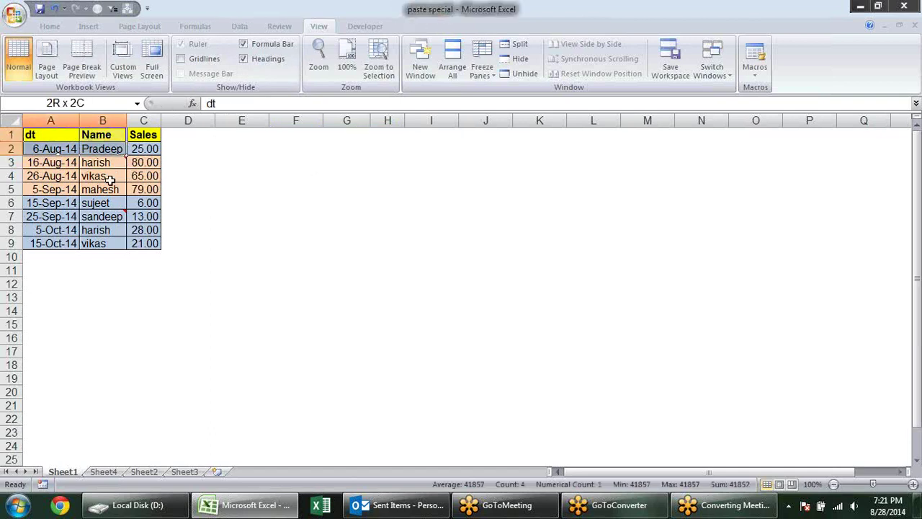
pyautogui.hotkey('ctrl', 'c')
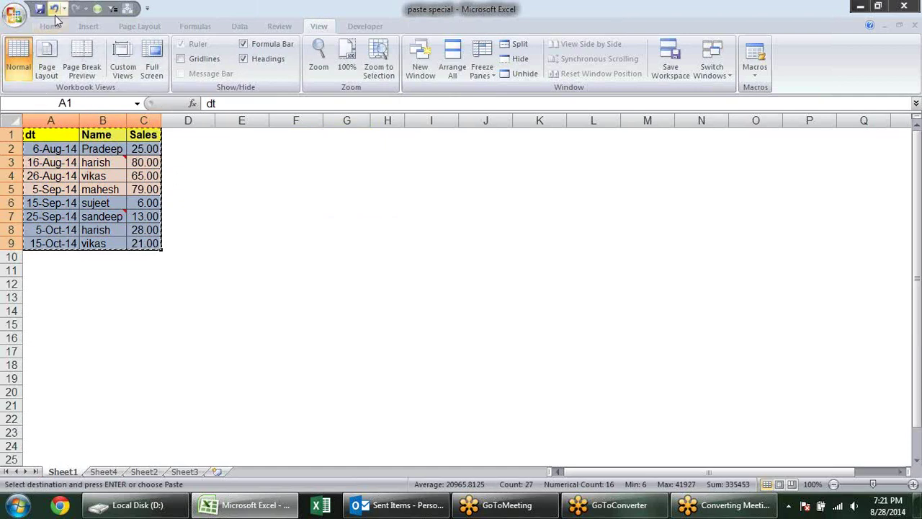
# Paste the table as a linked picture, move it beside the data, and enlarge it over E1:I13.
pyautogui.click(50, 25)
pyautogui.click(18, 72)
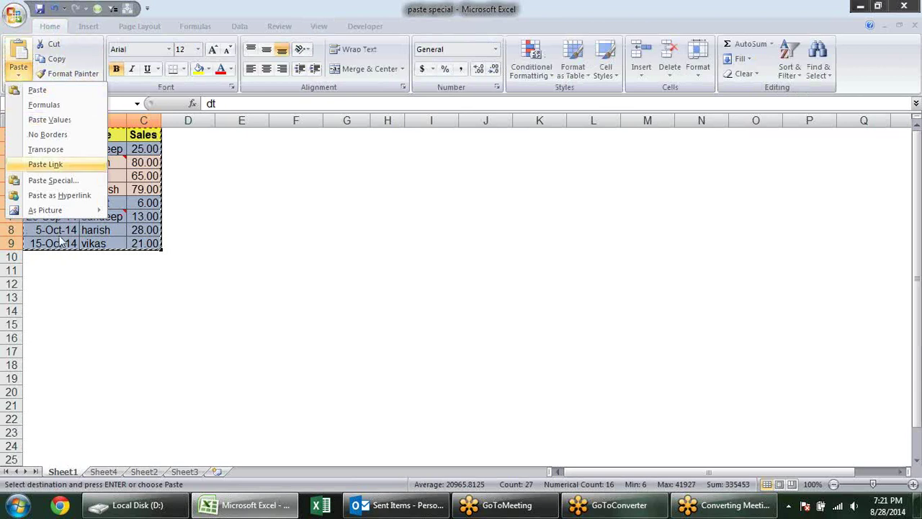
pyautogui.moveTo(61, 210)
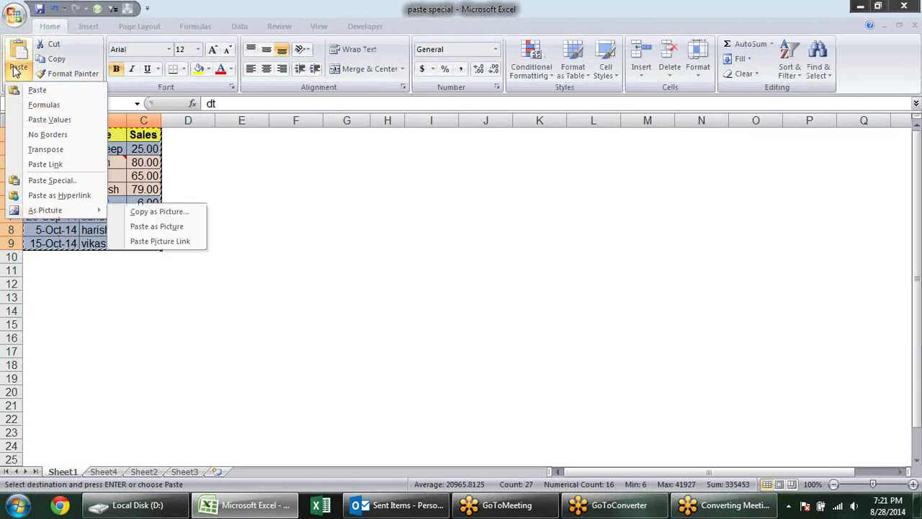
pyautogui.click(146, 245)
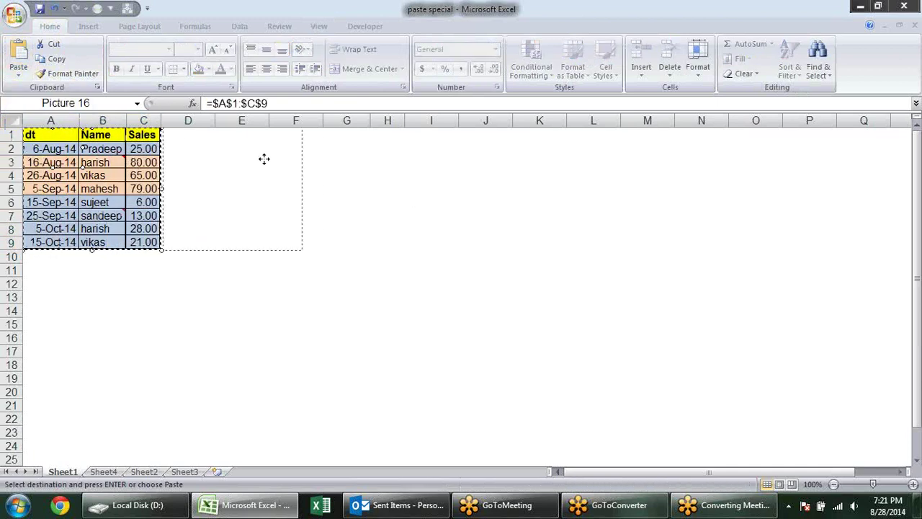
pyautogui.moveTo(263, 159); pyautogui.dragTo(325, 165)
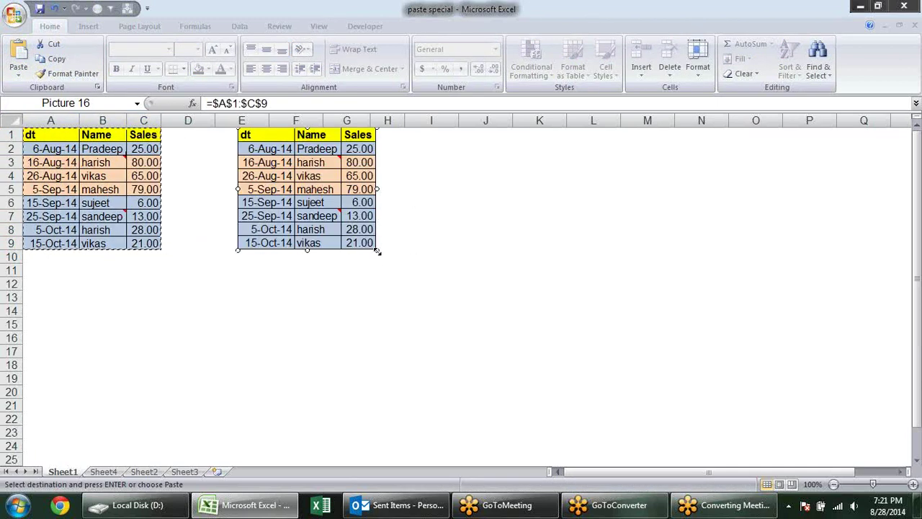
pyautogui.moveTo(377, 251); pyautogui.dragTo(439, 304)
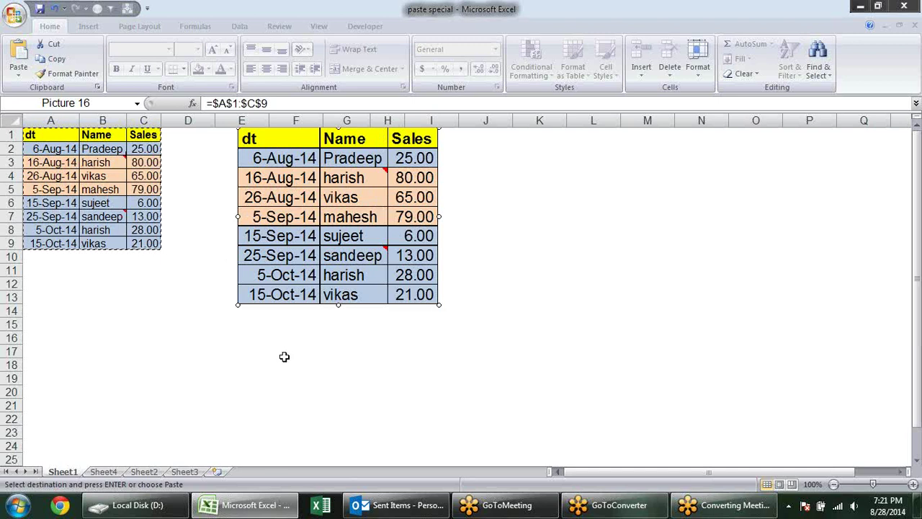
# Change B2 to sandeep so the linked picture updates.
pyautogui.click(87, 148)
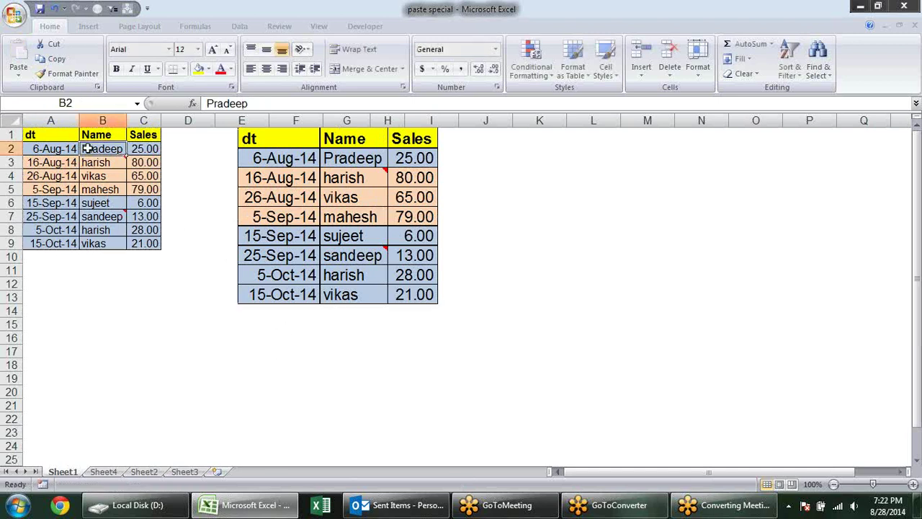
pyautogui.write('sand')
pyautogui.press('Return')
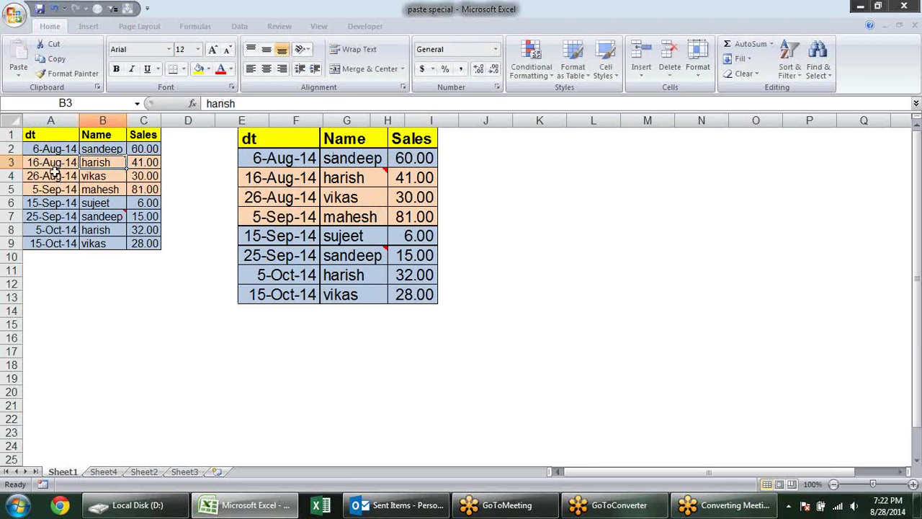
# Fill A3:B8 with dark orange and delete the enlarged linked table picture.
pyautogui.moveTo(54, 167); pyautogui.dragTo(123, 226)
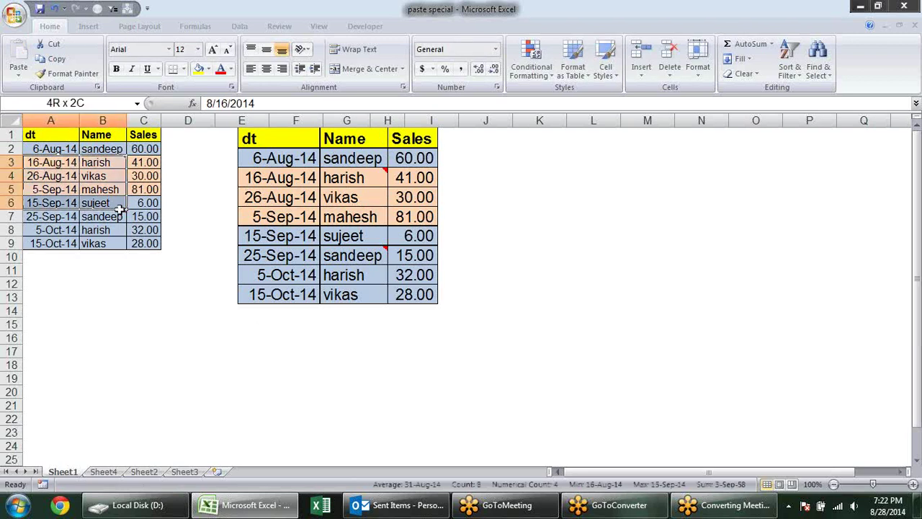
pyautogui.click(208, 69)
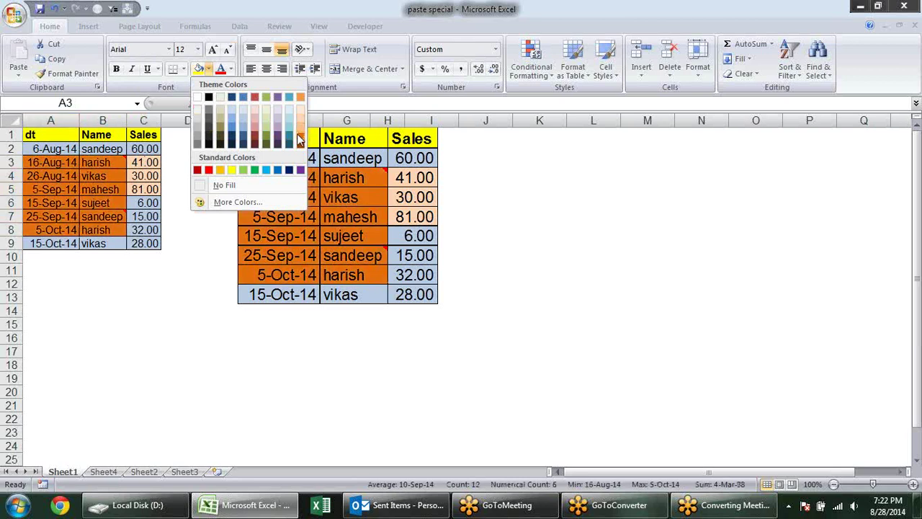
pyautogui.click(300, 127)
pyautogui.click(671, 260)
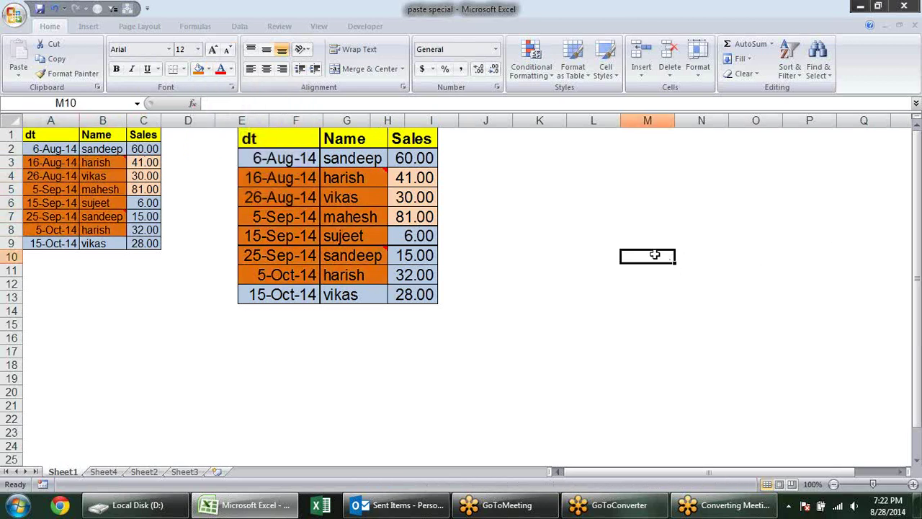
pyautogui.click(369, 229)
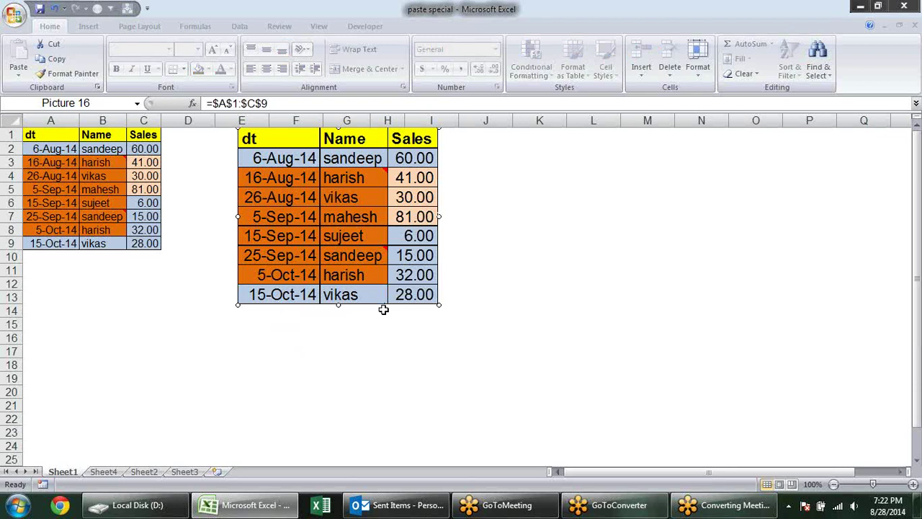
pyautogui.press('Delete')
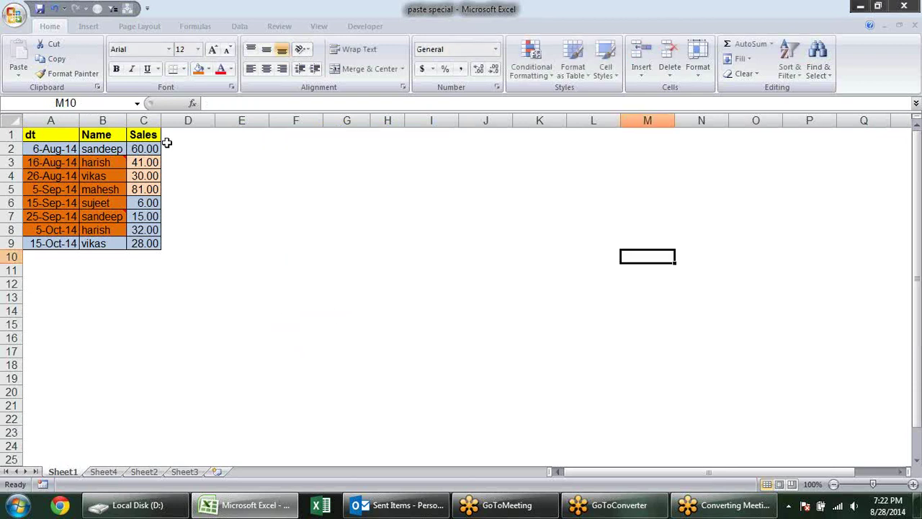
# Copy A1:C9 as a picture using the As shown on screen and Picture options.
pyautogui.click(353, 166)
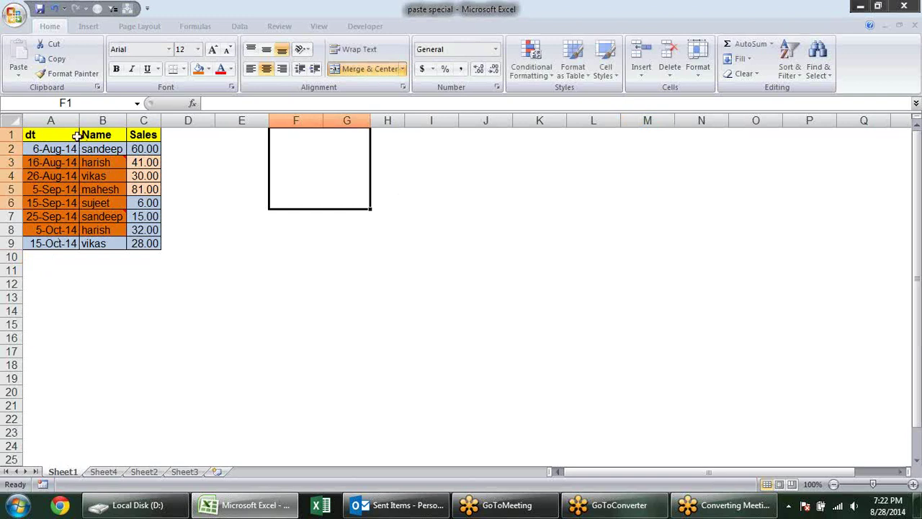
pyautogui.moveTo(57, 132); pyautogui.dragTo(154, 247)
pyautogui.hotkey('ctrl', 'c')
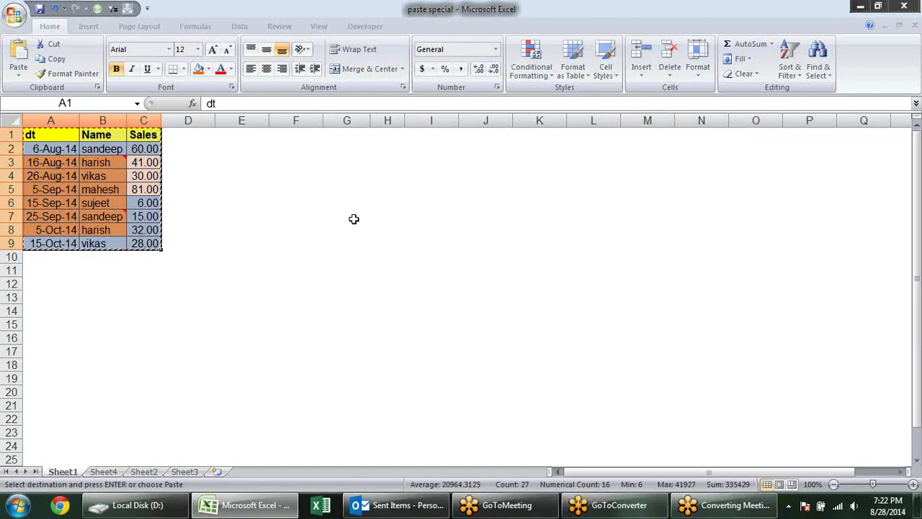
pyautogui.press('Escape')
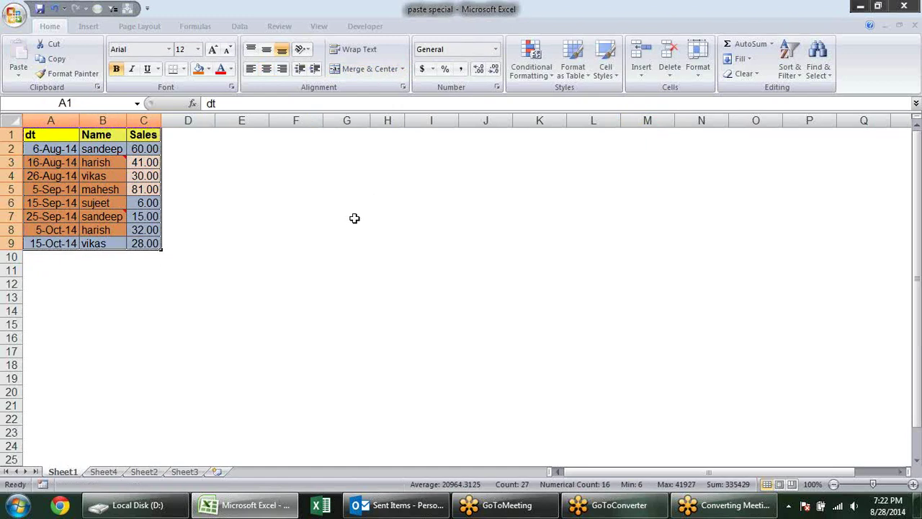
pyautogui.click(20, 70)
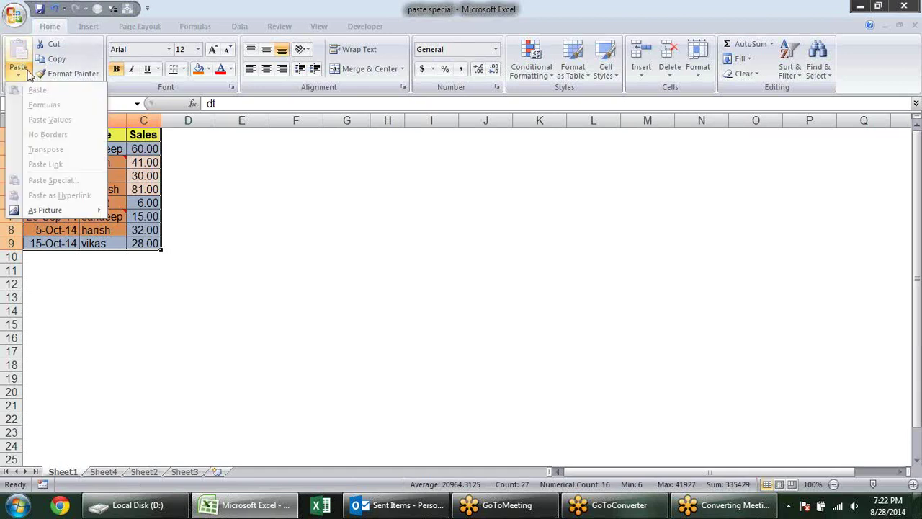
pyautogui.moveTo(66, 210)
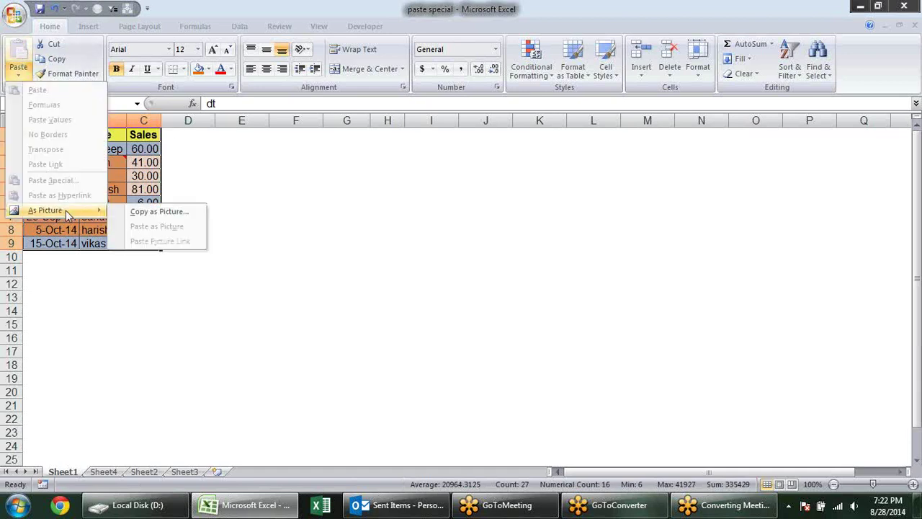
pyautogui.click(137, 212)
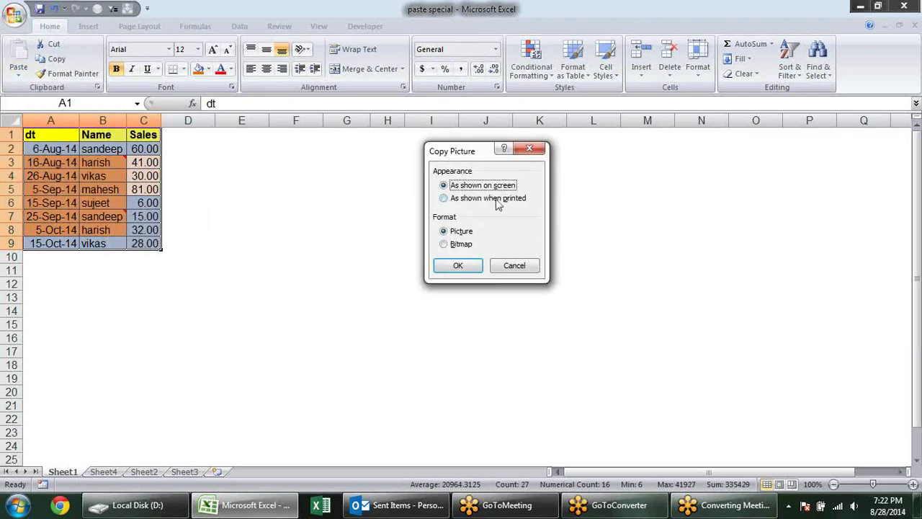
pyautogui.click(469, 268)
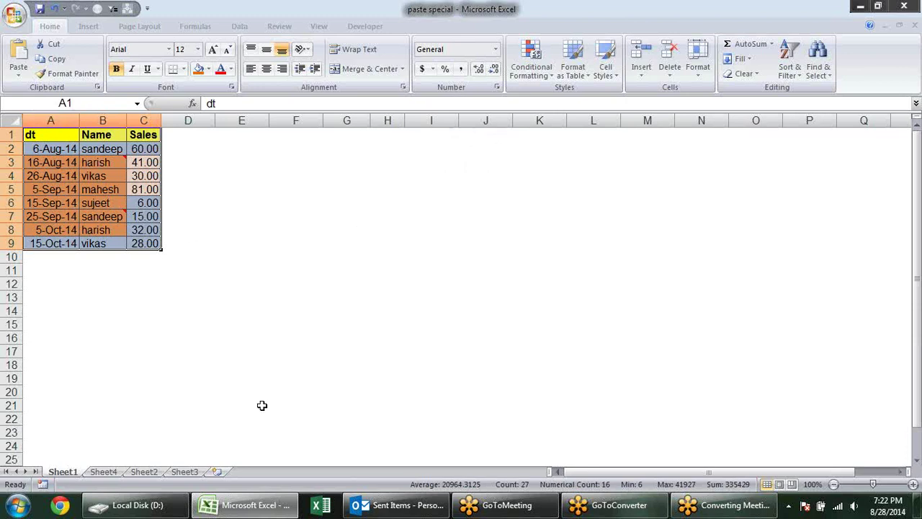
# Launch PowerPoint via powerpnt, paste the table picture onto the slide, and enlarge it.
pyautogui.press('super+r')
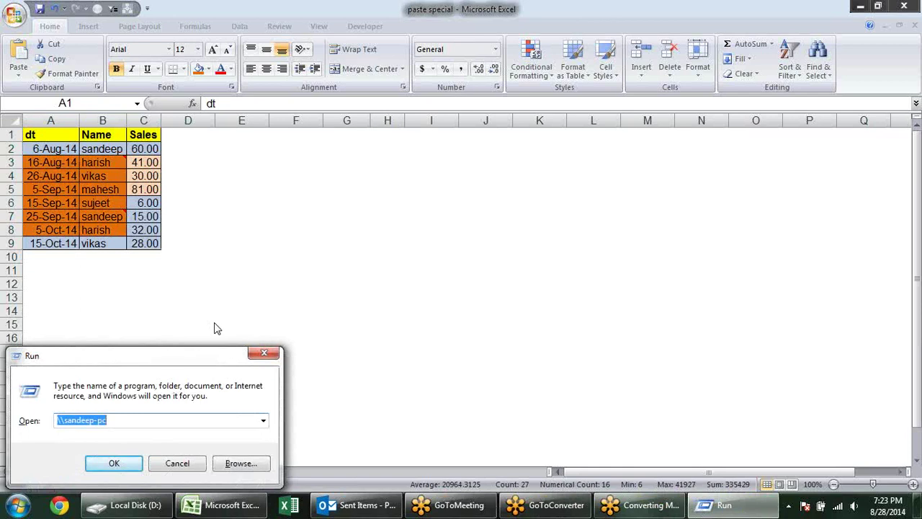
pyautogui.write('po')
pyautogui.write('werpnt')
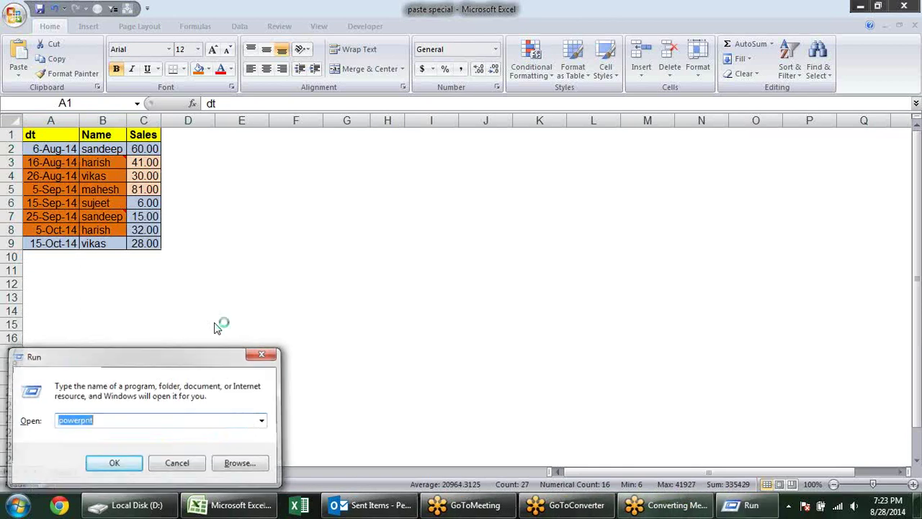
pyautogui.press('Return')
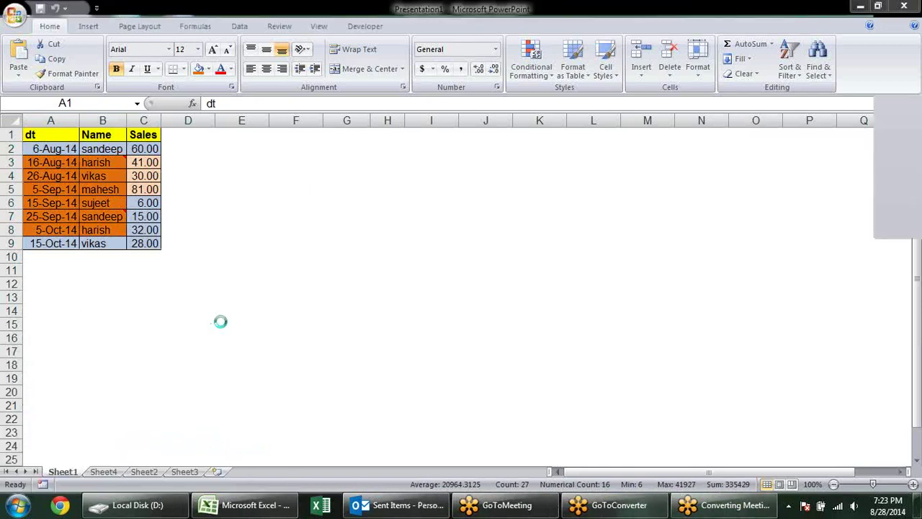
pyautogui.hotkey('ctrl', 'v')
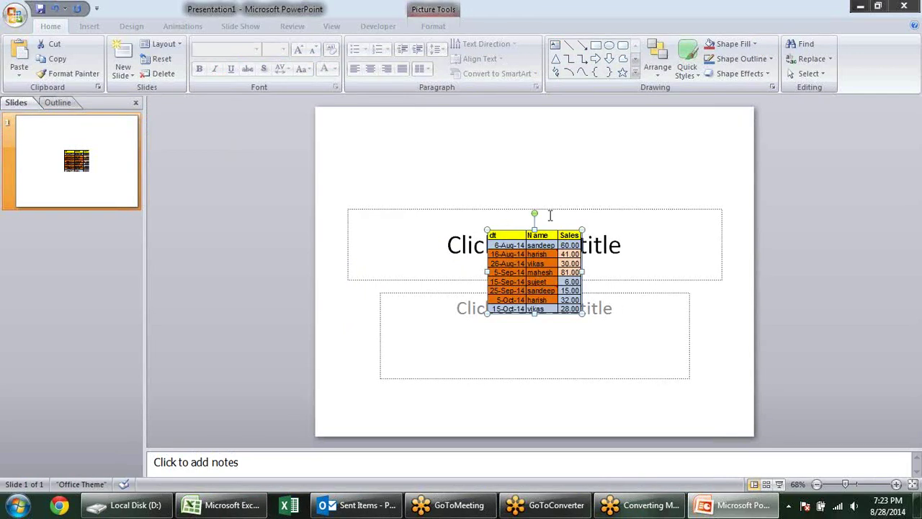
pyautogui.moveTo(582, 229); pyautogui.dragTo(668, 154)
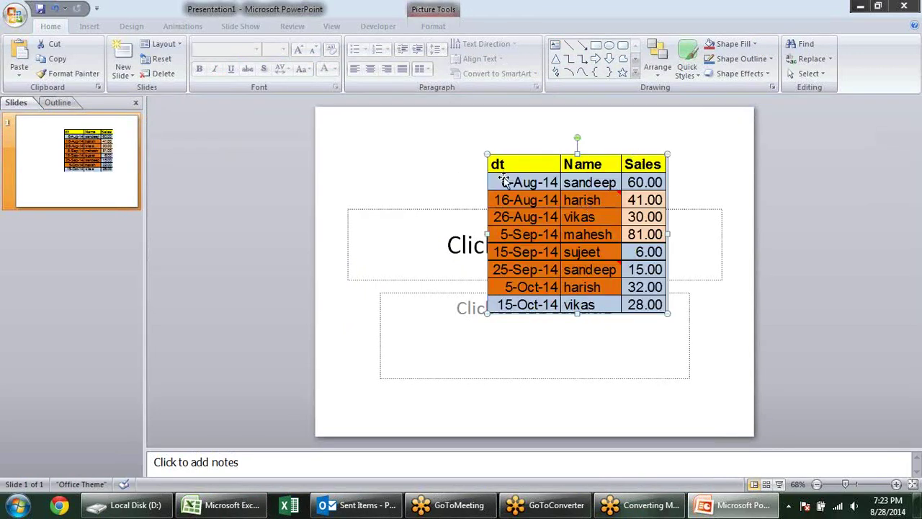
pyautogui.moveTo(484, 151); pyautogui.dragTo(443, 116)
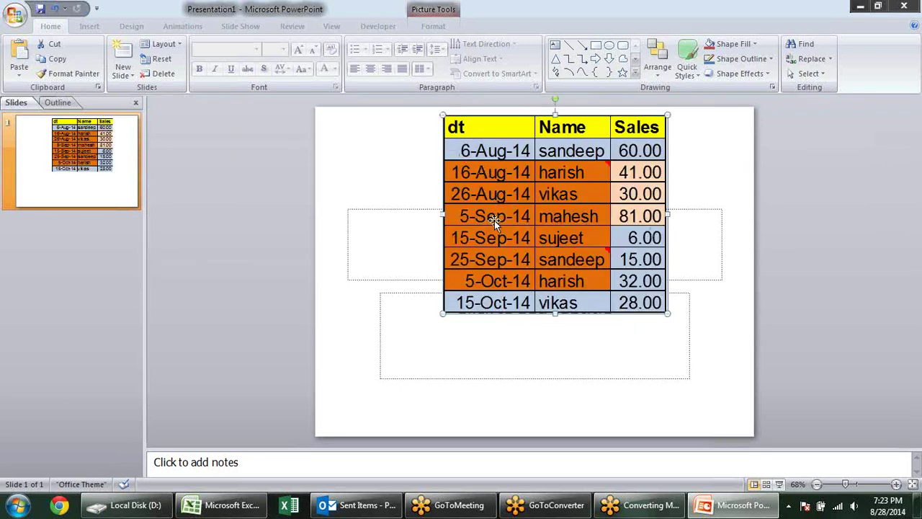
# Delete the picture and close Presentation1 without saving.
pyautogui.press('Delete')
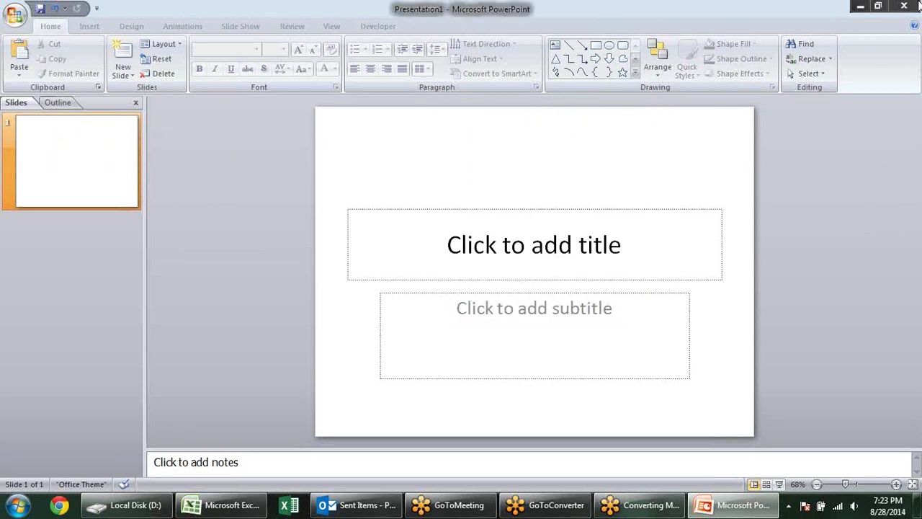
pyautogui.click(906, 7)
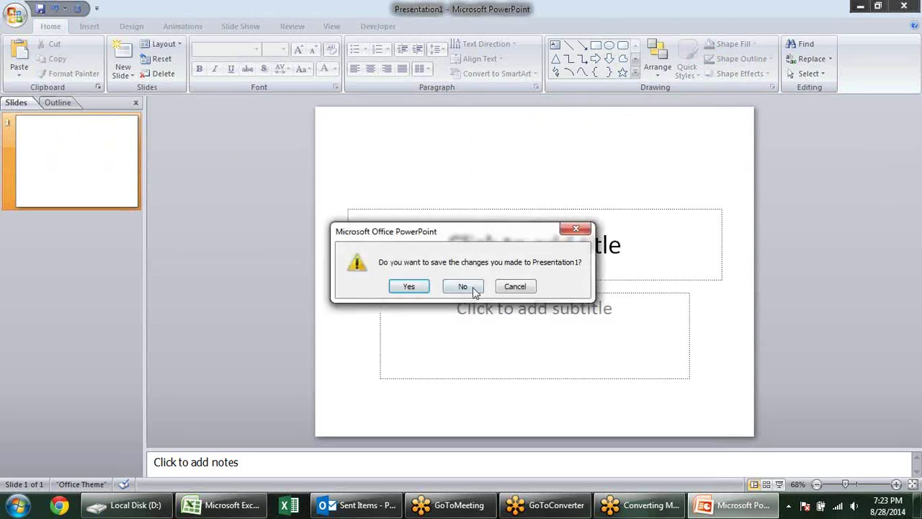
pyautogui.click(470, 286)
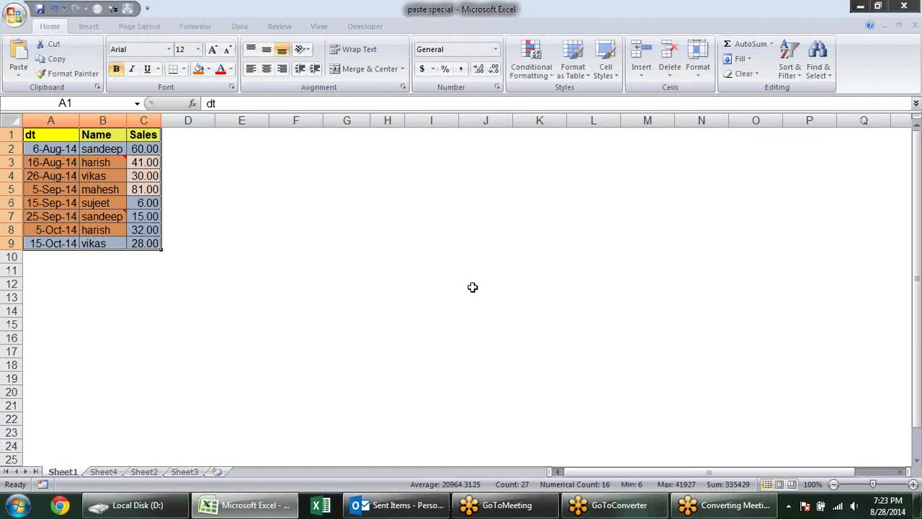
# Unmerge the merged block at F1:G6.
pyautogui.click(473, 288)
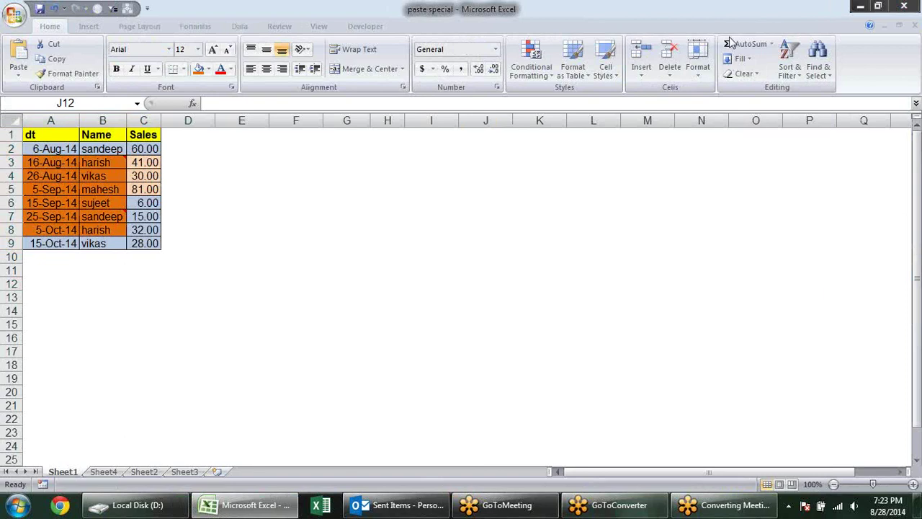
pyautogui.click(462, 200)
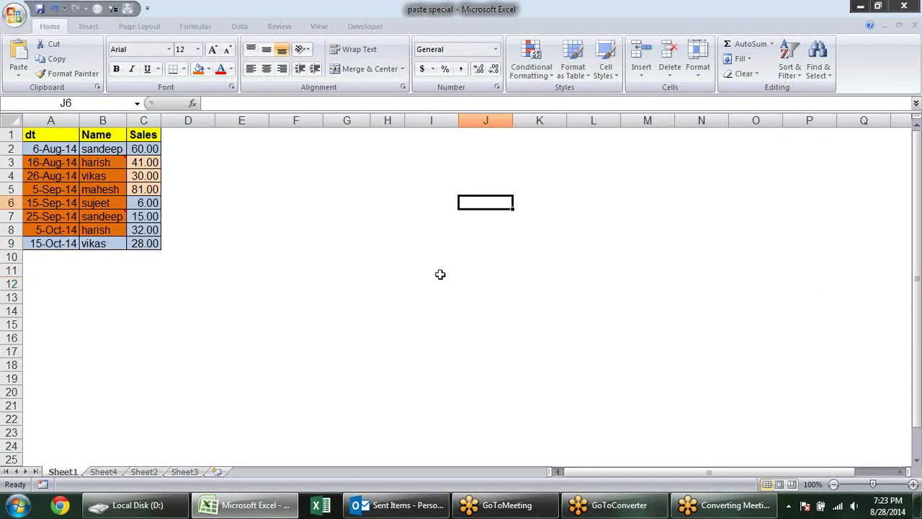
pyautogui.click(288, 206)
pyautogui.click(233, 185)
pyautogui.click(327, 185)
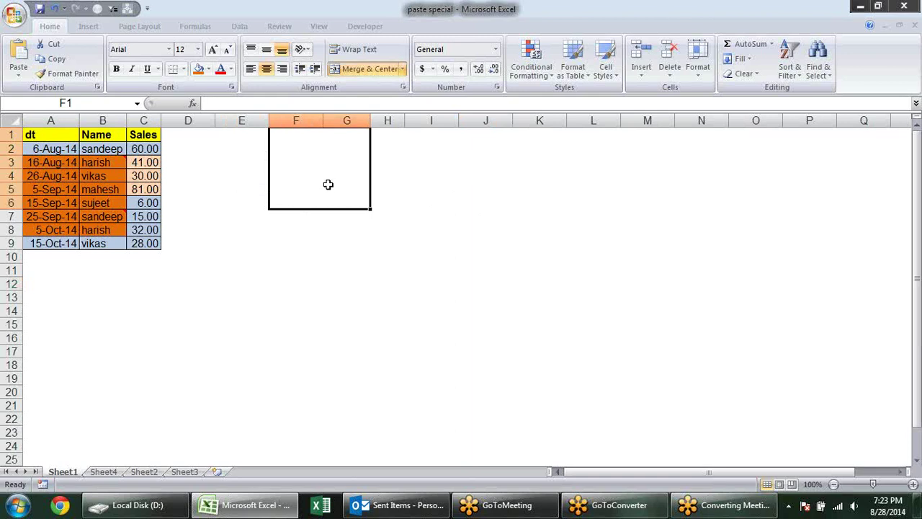
pyautogui.click(403, 69)
pyautogui.click(395, 86)
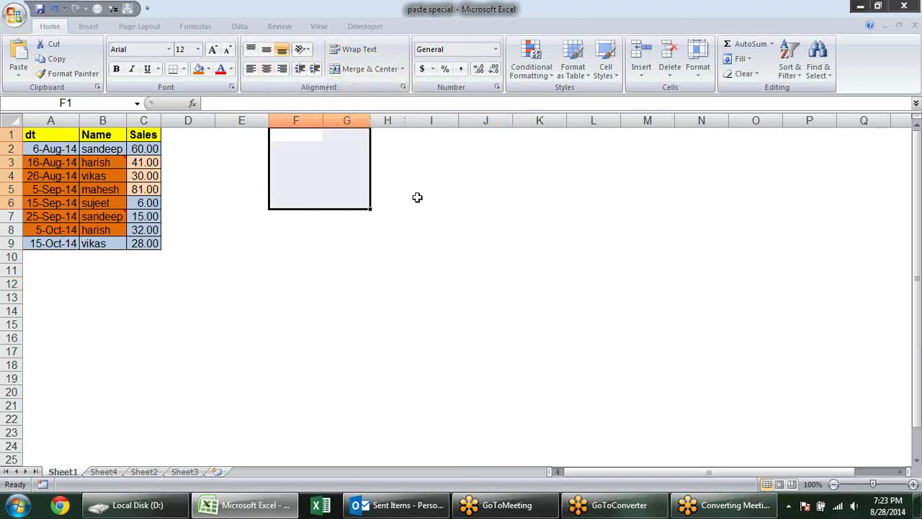
# Turn on the sheet gridlines from the View tab and select range F2:H8.
pyautogui.click(419, 190)
pyautogui.click(328, 29)
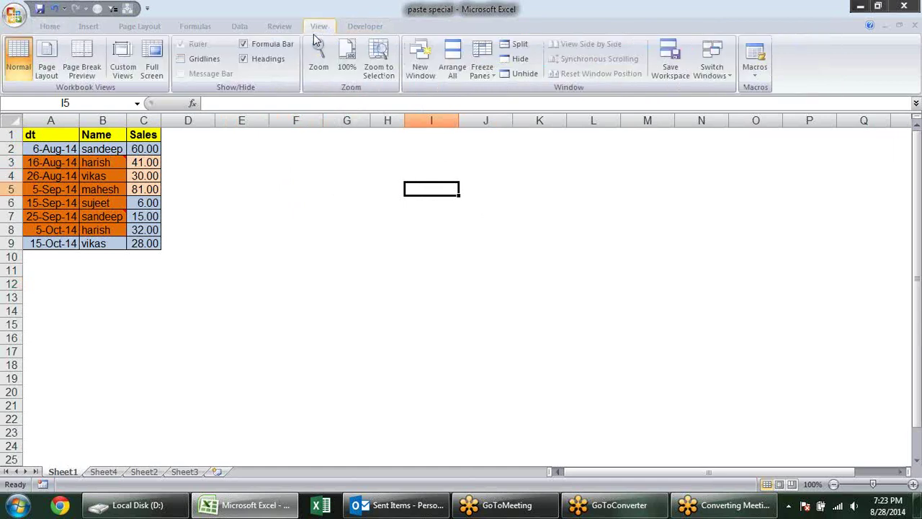
pyautogui.click(180, 58)
pyautogui.click(292, 161)
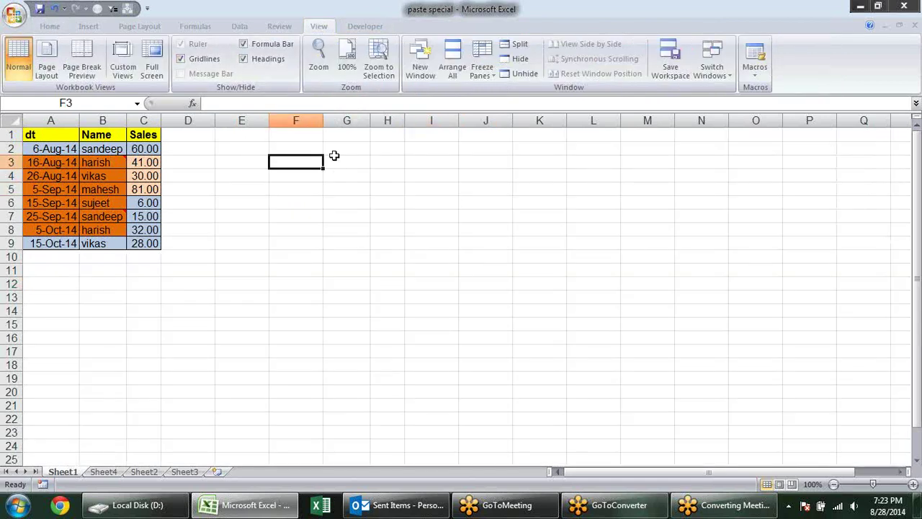
pyautogui.moveTo(312, 144); pyautogui.dragTo(400, 228)
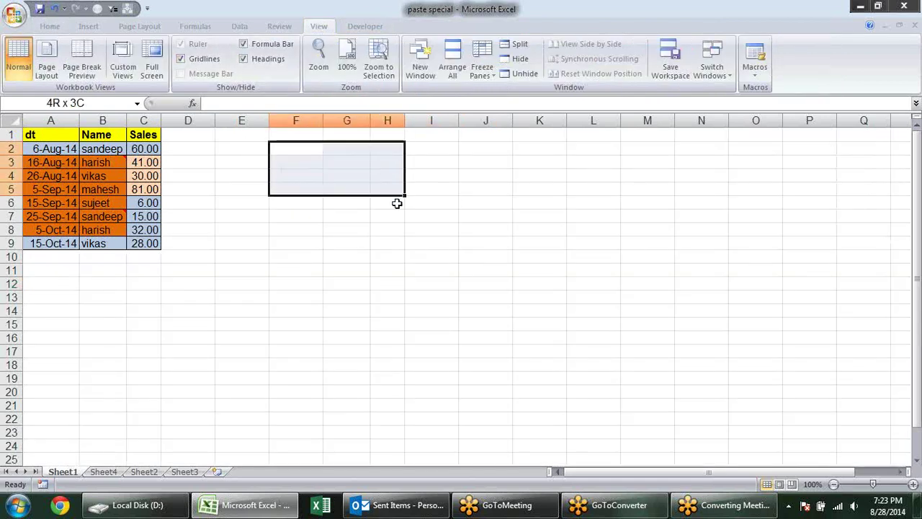
pyautogui.click(484, 296)
# Select B5 and empty cells F9, G8 and E5, back on the Home tab.
pyautogui.click(108, 190)
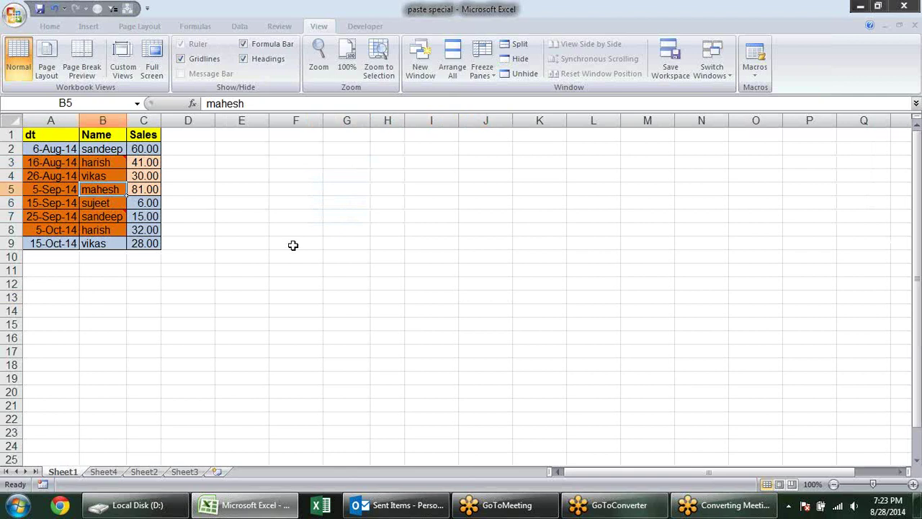
pyautogui.click(293, 246)
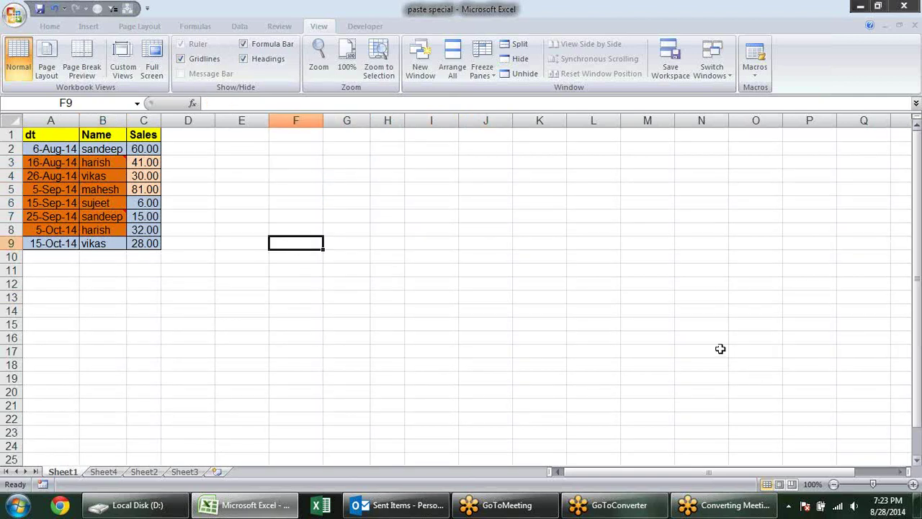
pyautogui.click(349, 232)
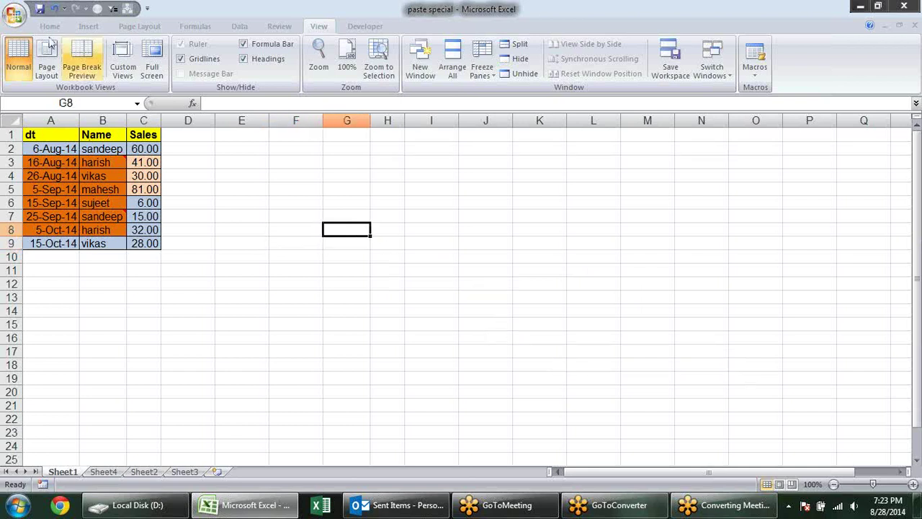
pyautogui.click(50, 27)
pyautogui.click(256, 188)
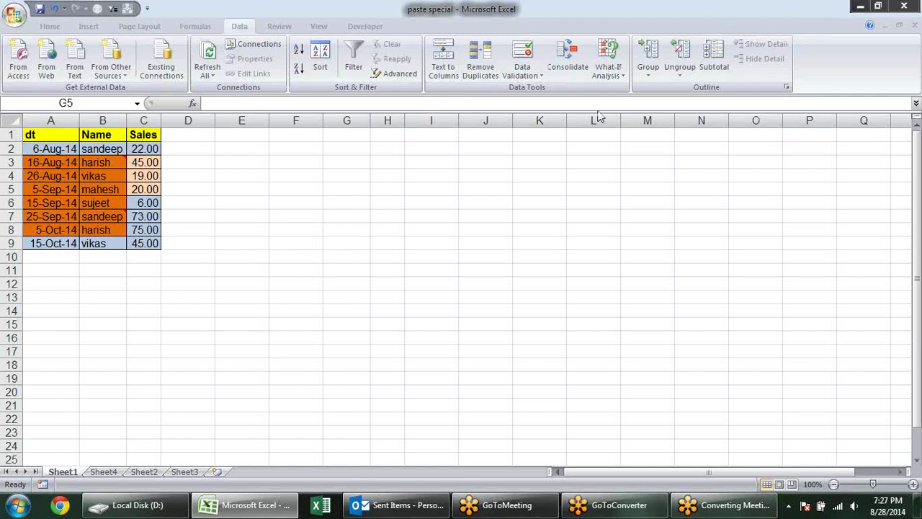
pyautogui.click(285, 153)
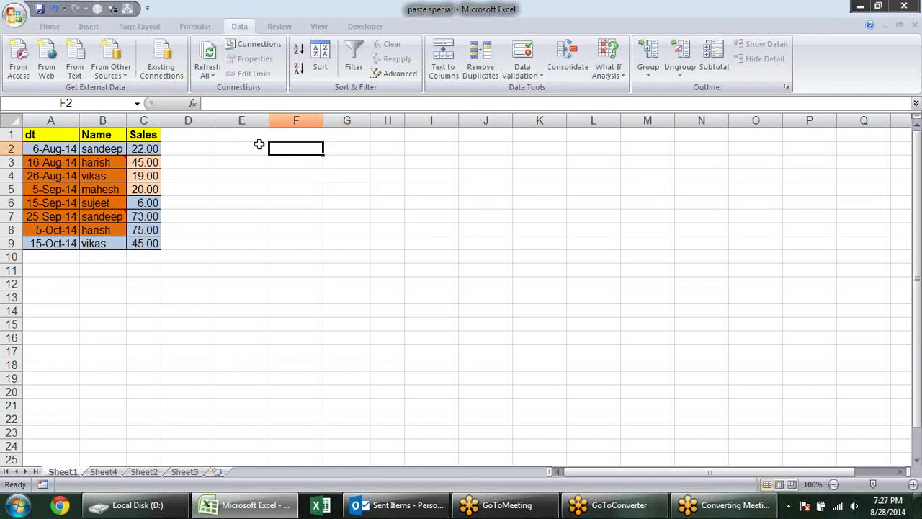
pyautogui.click(260, 145)
pyautogui.click(266, 135)
pyautogui.click(282, 137)
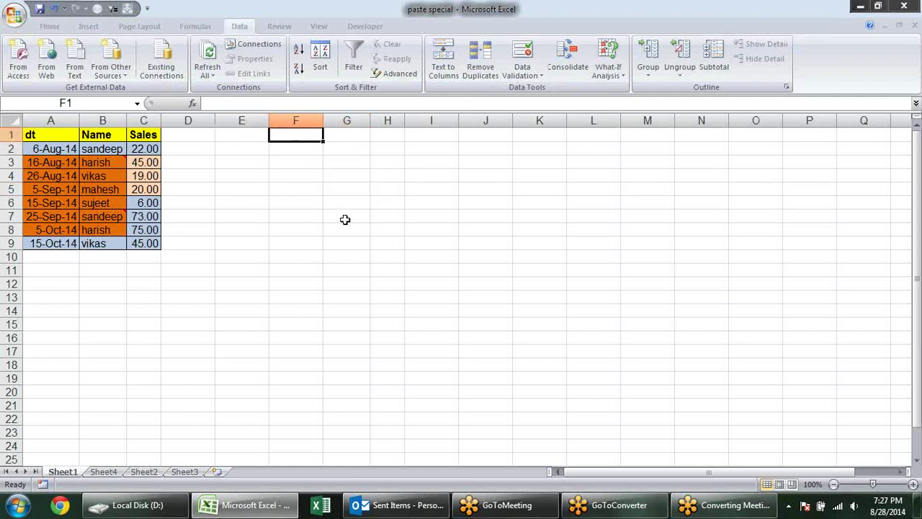
pyautogui.click(14, 14)
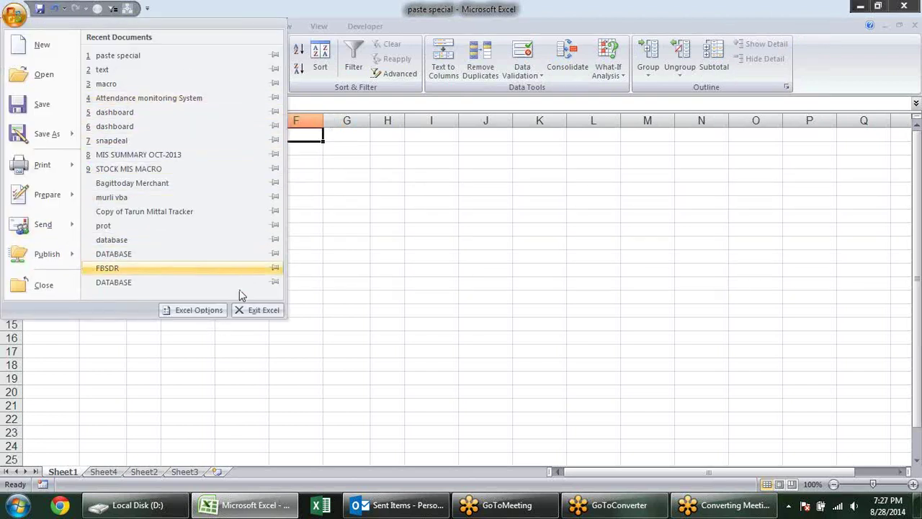
pyautogui.click(200, 309)
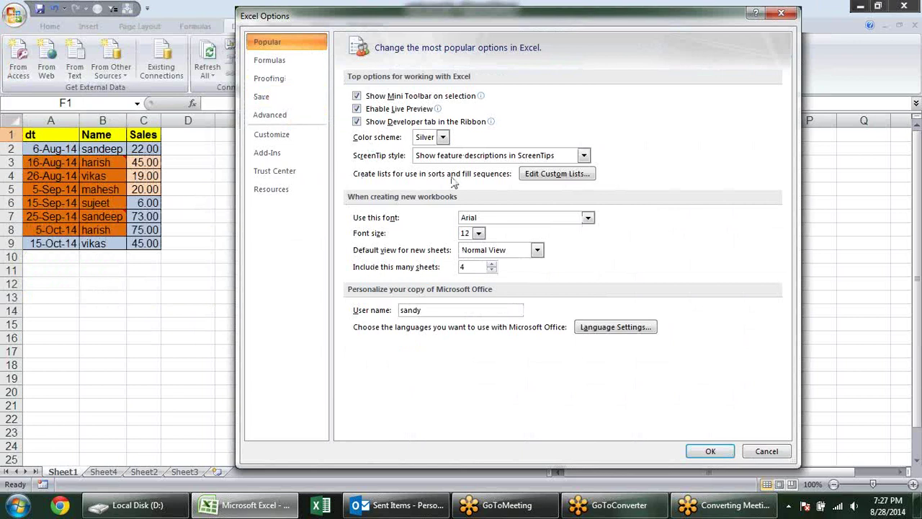
pyautogui.click(279, 61)
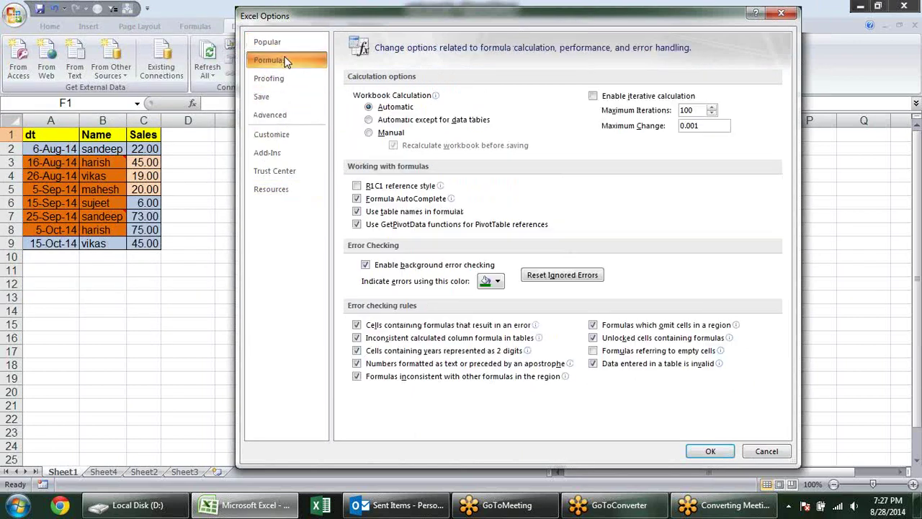
pyautogui.click(280, 79)
pyautogui.click(278, 96)
pyautogui.click(278, 115)
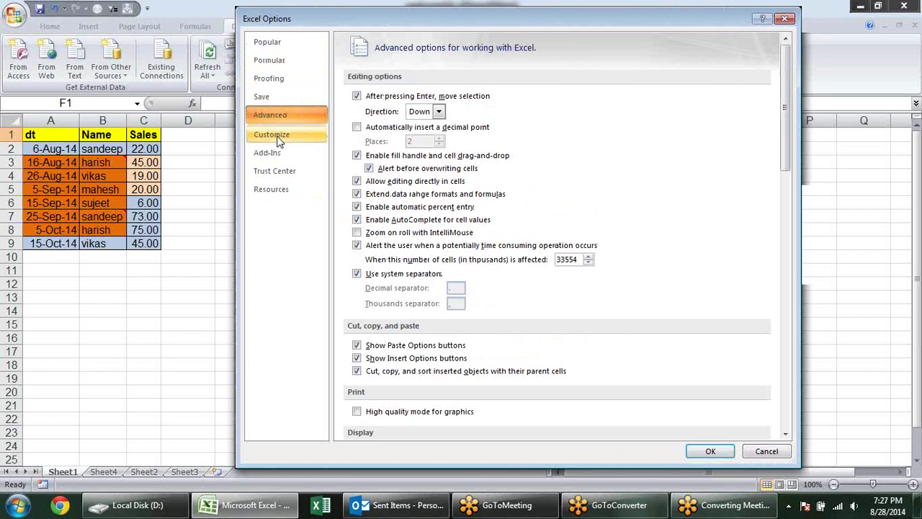
pyautogui.click(279, 137)
pyautogui.click(278, 154)
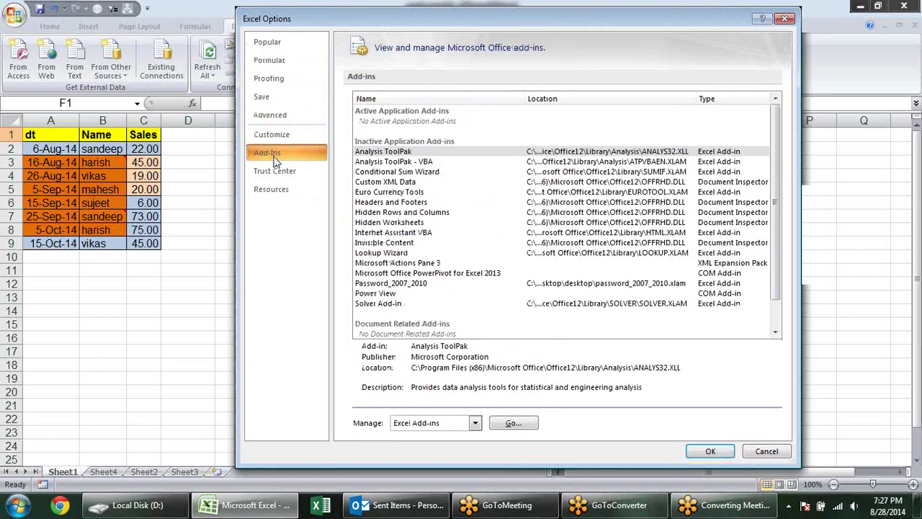
pyautogui.click(270, 173)
pyautogui.click(266, 187)
pyautogui.click(278, 156)
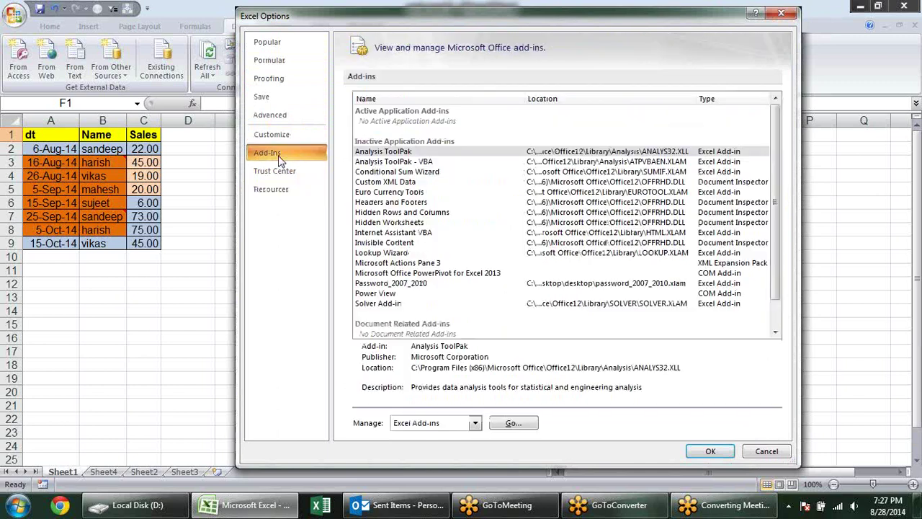
pyautogui.click(281, 134)
pyautogui.click(288, 114)
pyautogui.click(291, 97)
pyautogui.click(294, 81)
pyautogui.click(292, 61)
pyautogui.click(297, 41)
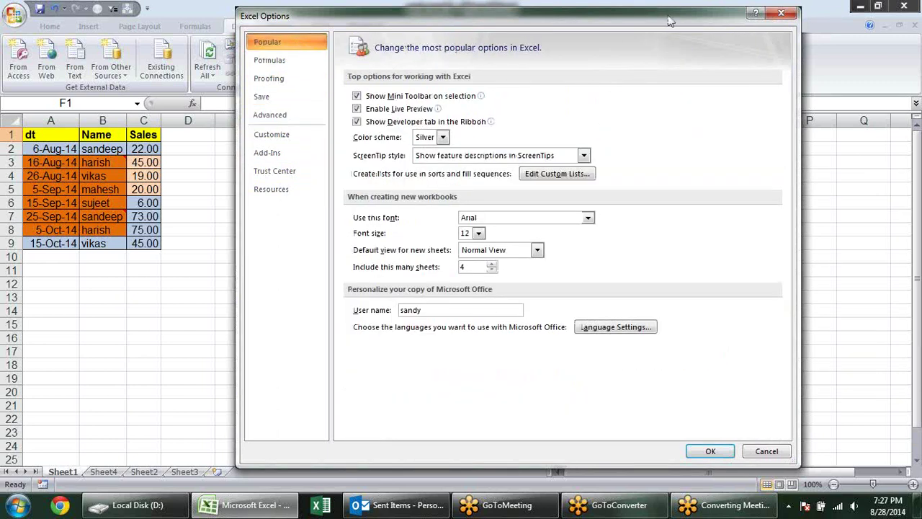
pyautogui.click(781, 13)
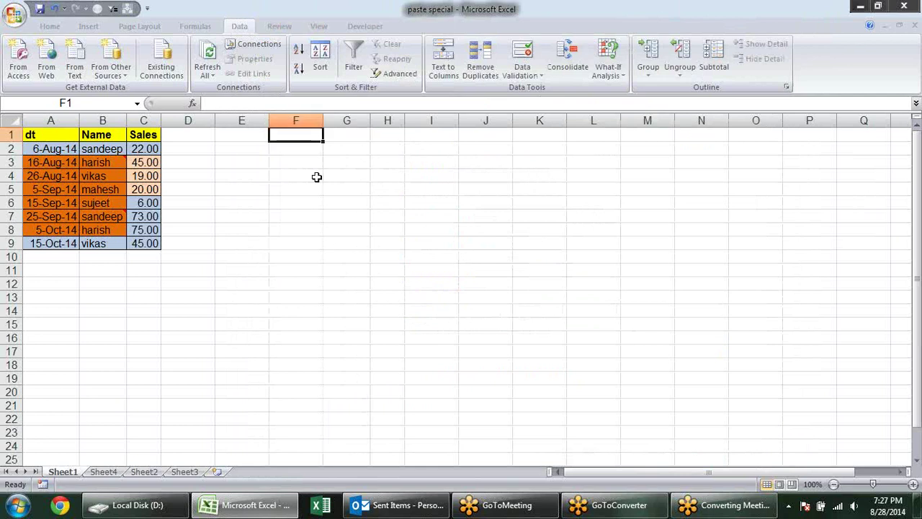
pyautogui.click(278, 150)
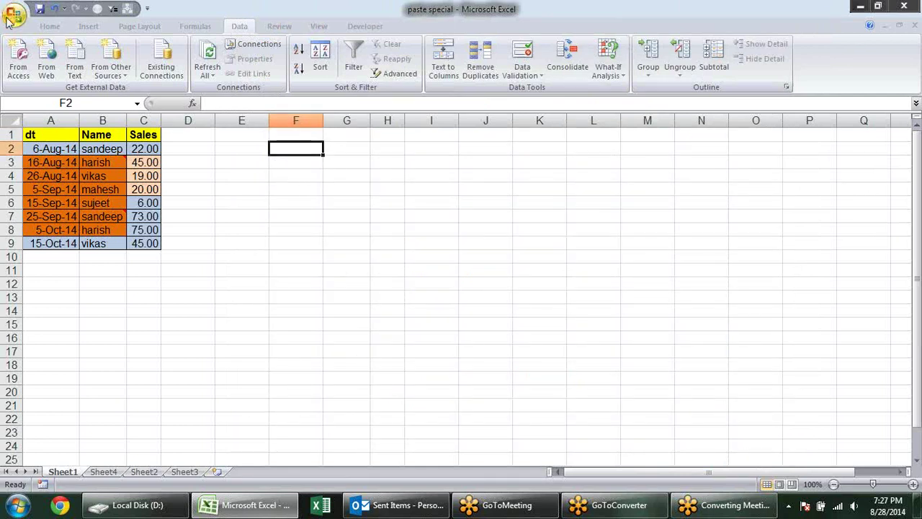
pyautogui.click(14, 15)
pyautogui.click(194, 311)
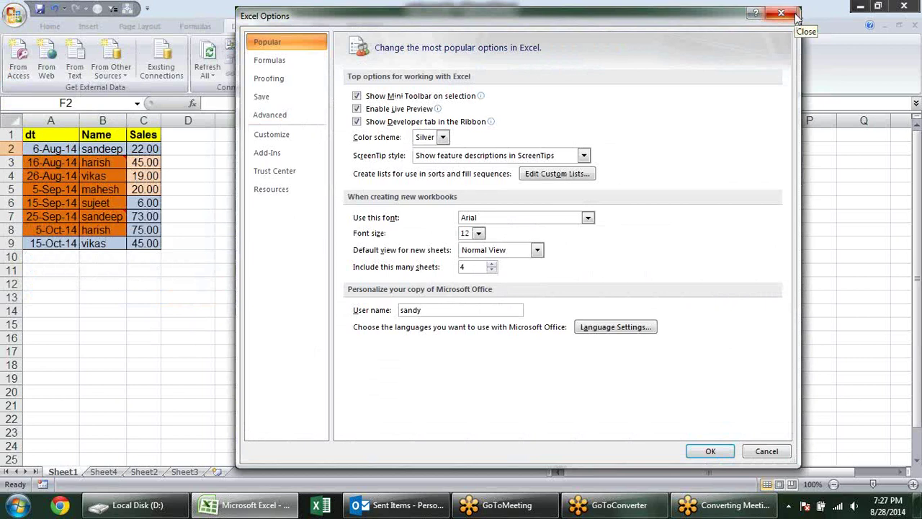
pyautogui.click(795, 14)
pyautogui.click(666, 176)
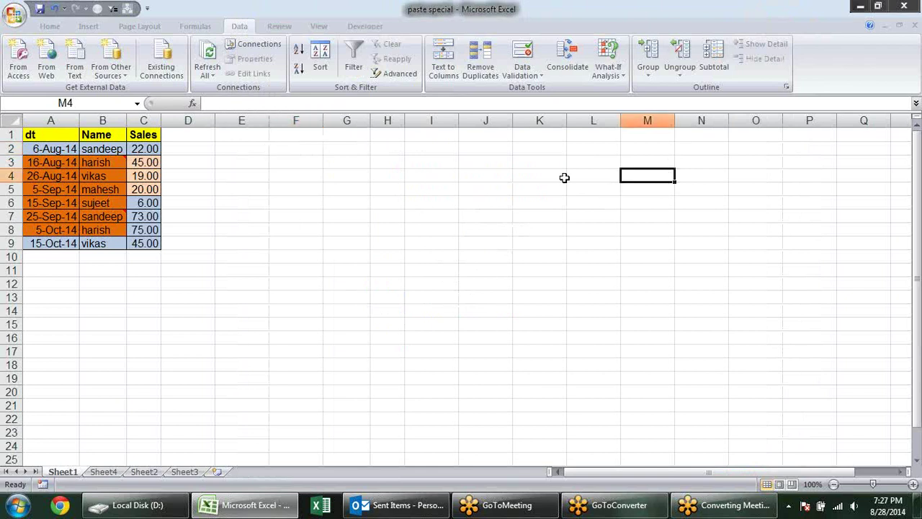
pyautogui.click(296, 136)
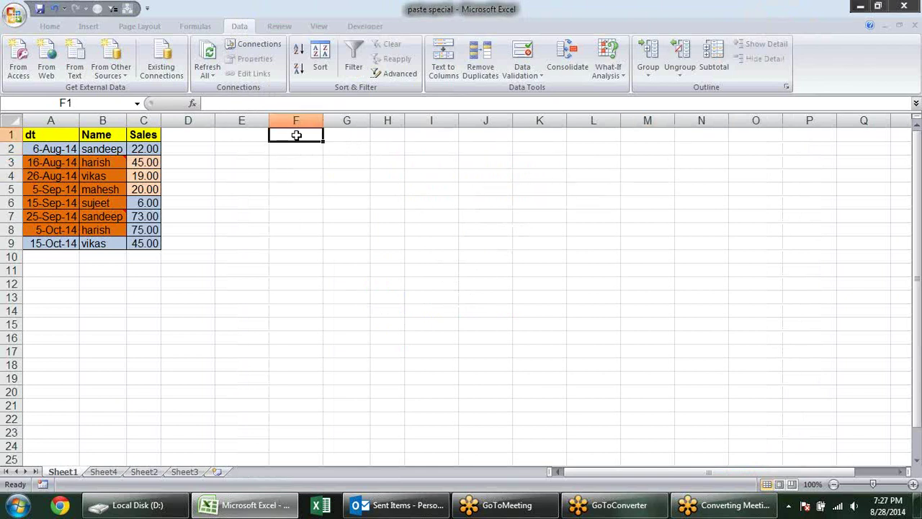
pyautogui.moveTo(296, 135); pyautogui.dragTo(415, 139)
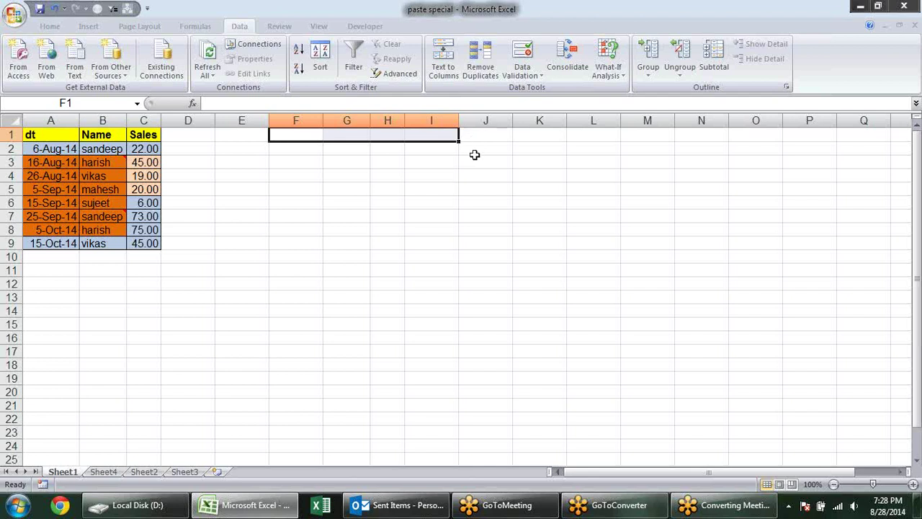
# Widen column H a little by dragging its header's right border.
pyautogui.click(472, 152)
pyautogui.moveTo(405, 123); pyautogui.dragTo(419, 122)
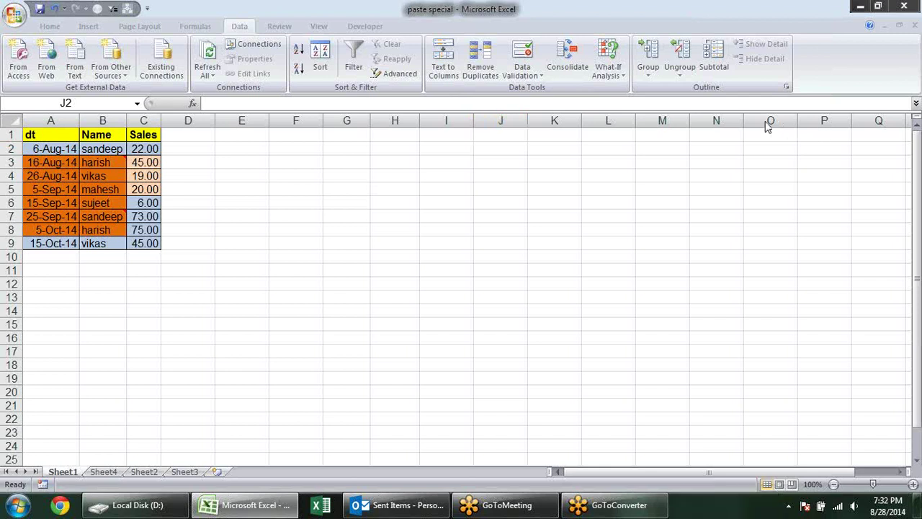
pyautogui.click(315, 176)
pyautogui.click(301, 159)
pyautogui.click(261, 152)
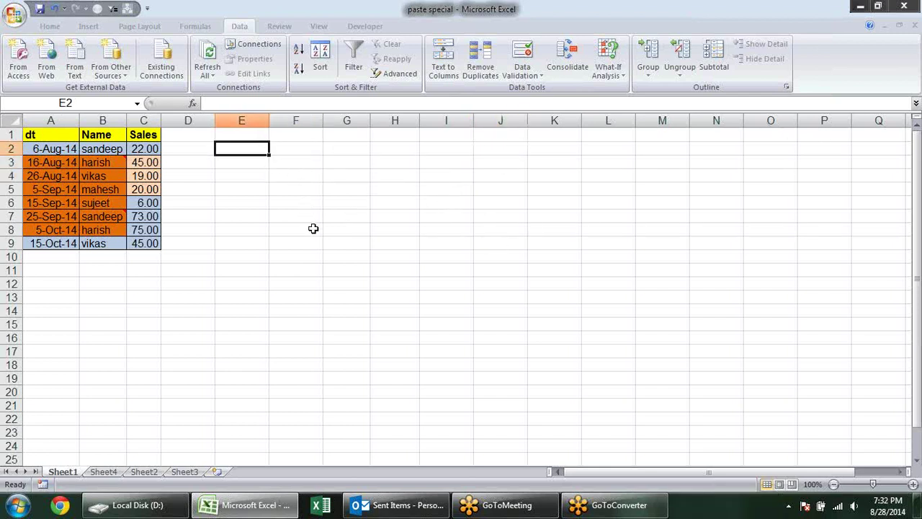
pyautogui.click(319, 160)
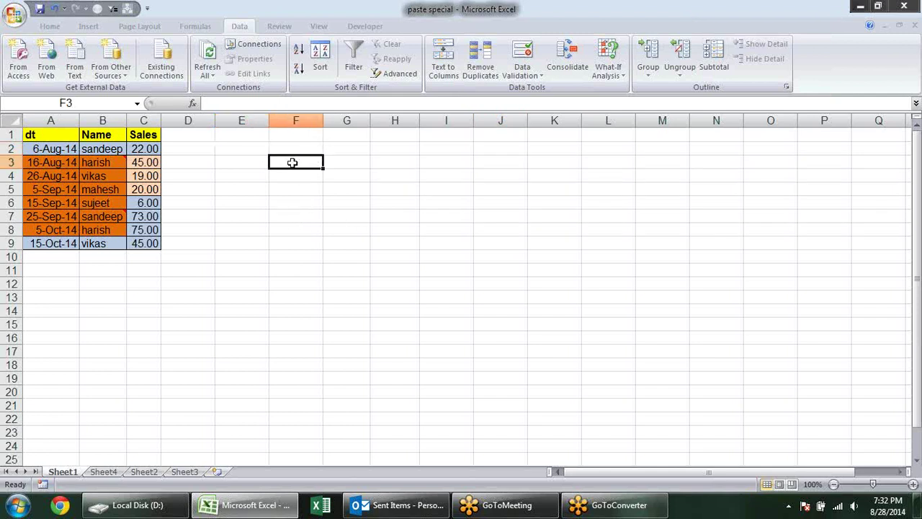
pyautogui.click(254, 152)
pyautogui.moveTo(254, 151); pyautogui.dragTo(350, 214)
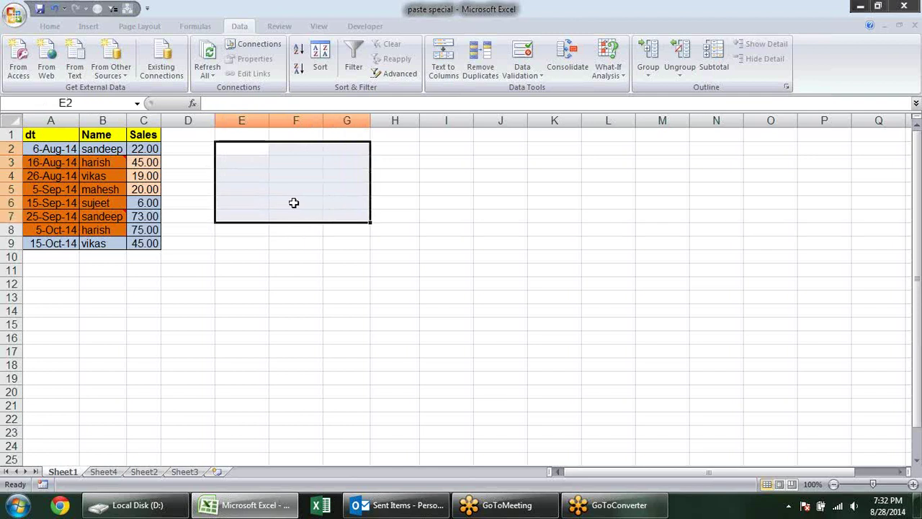
pyautogui.moveTo(50, 129); pyautogui.dragTo(144, 242)
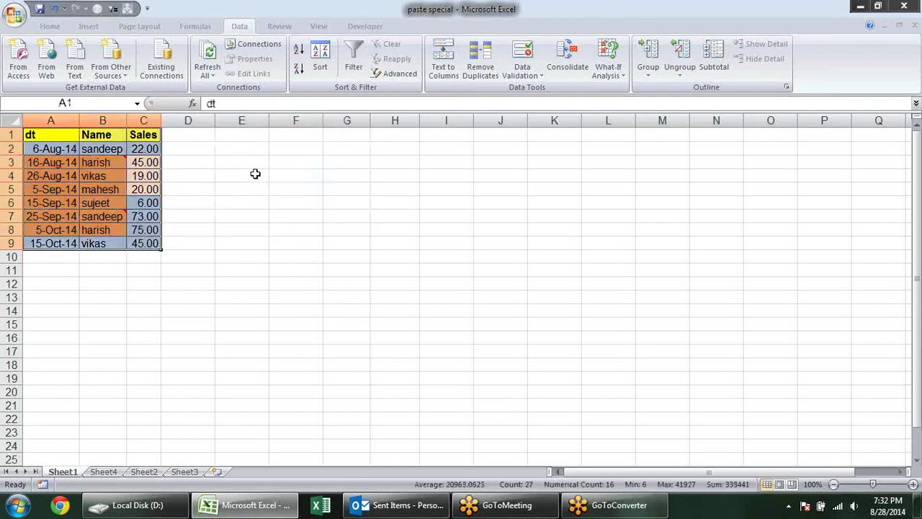
pyautogui.moveTo(255, 174)
pyautogui.mouseDown()
pyautogui.moveTo(323, 240)
pyautogui.moveTo(311, 177)
pyautogui.mouseUp()
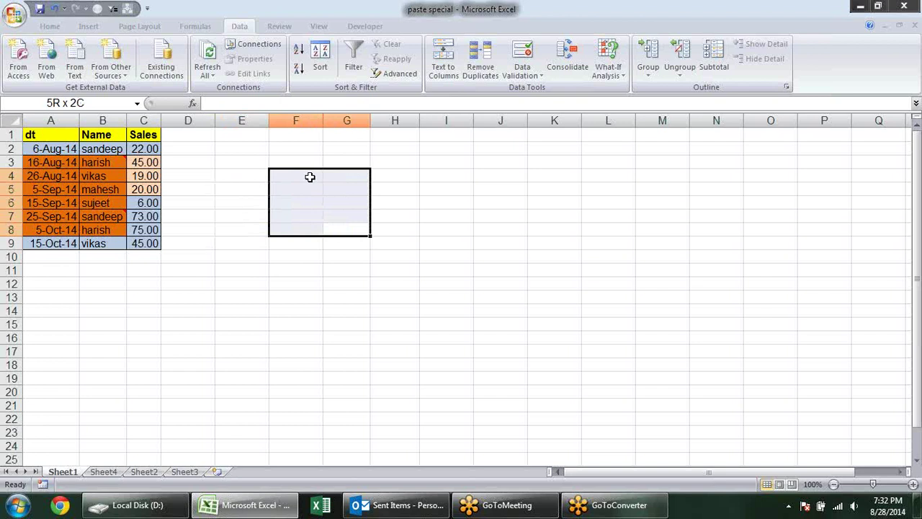
pyautogui.moveTo(309, 176); pyautogui.dragTo(310, 176)
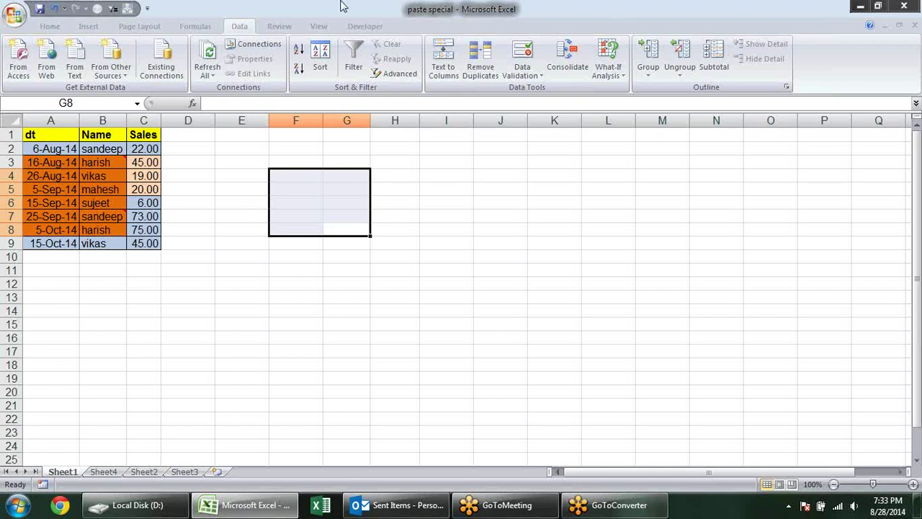
pyautogui.click(279, 144)
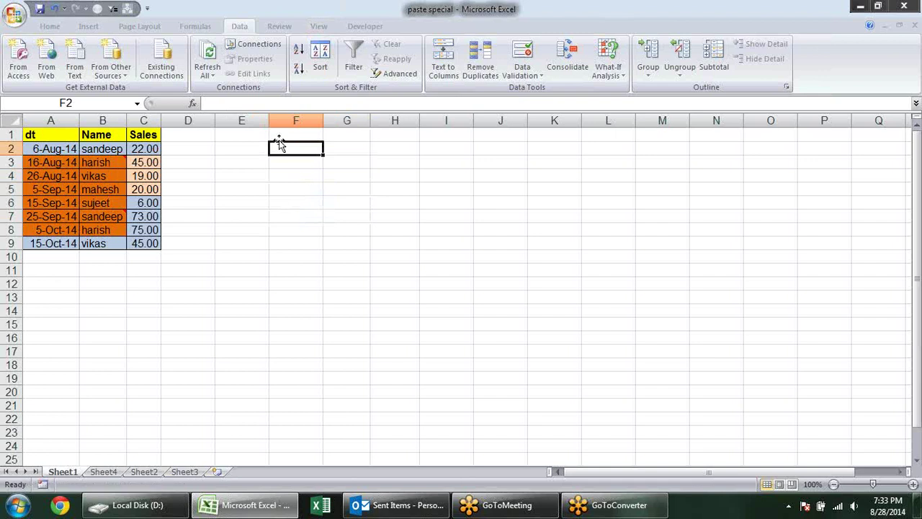
pyautogui.click(280, 135)
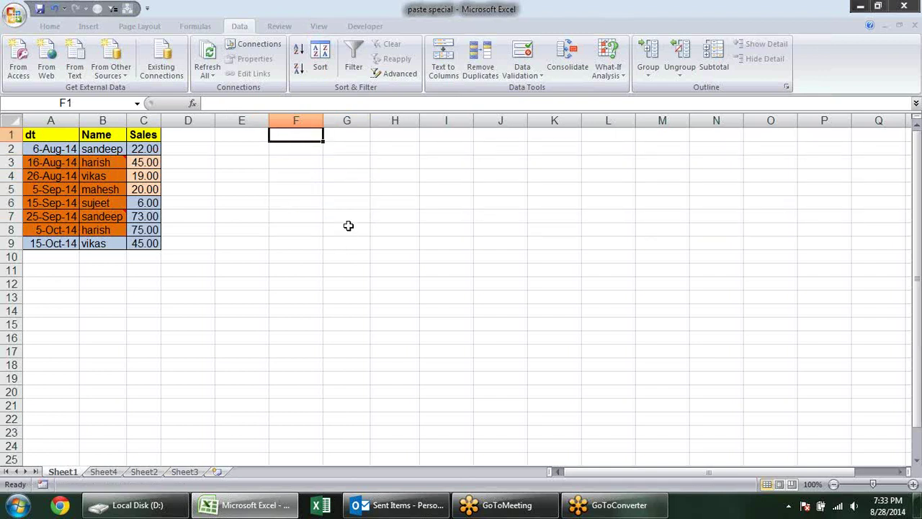
pyautogui.click(292, 184)
pyautogui.moveTo(288, 137)
pyautogui.mouseDown()
pyautogui.moveTo(360, 231)
pyautogui.moveTo(381, 223)
pyautogui.mouseUp()
pyautogui.click(347, 268)
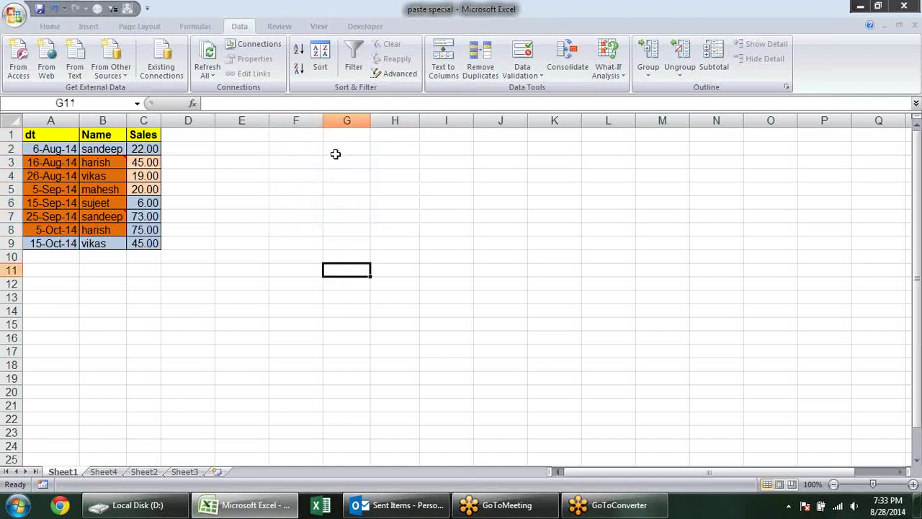
pyautogui.click(298, 139)
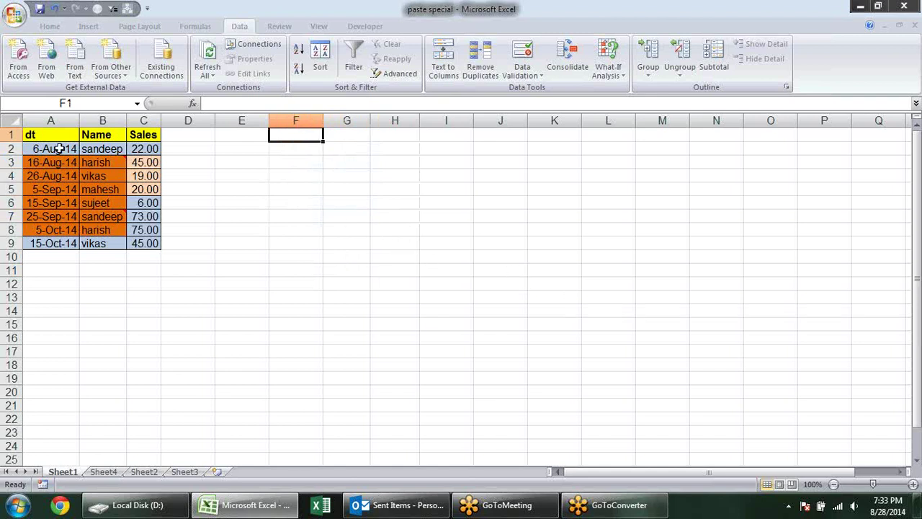
pyautogui.click(52, 29)
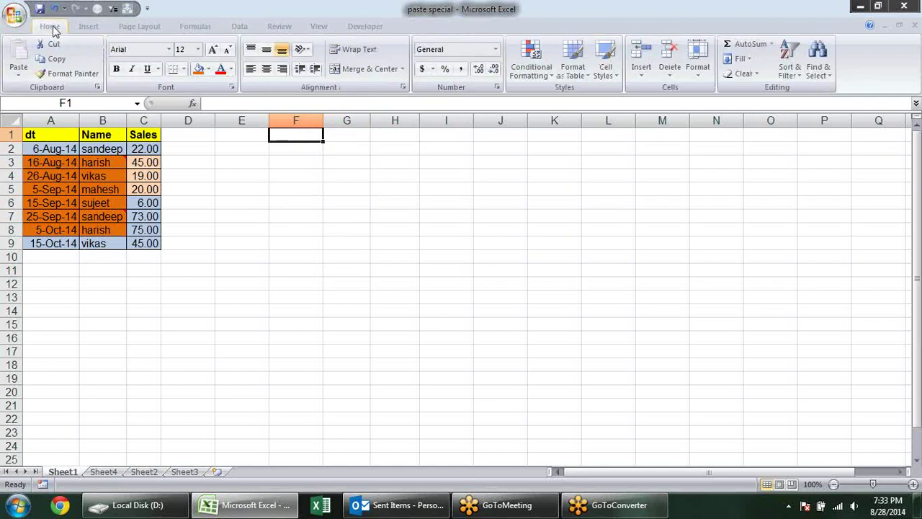
pyautogui.click(16, 17)
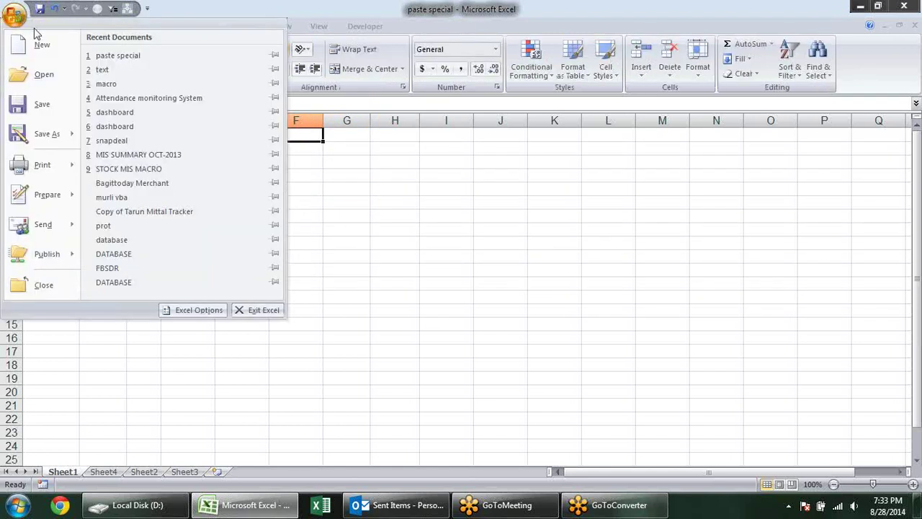
pyautogui.click(201, 308)
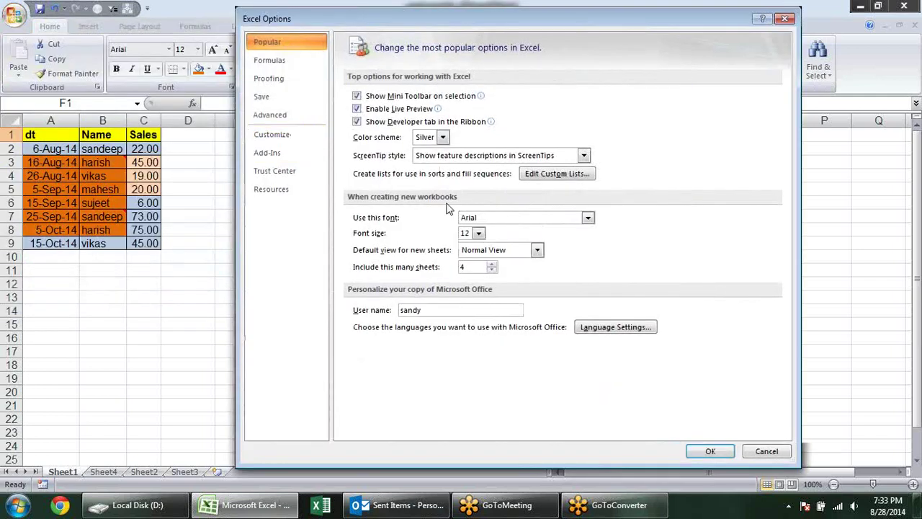
pyautogui.press('Escape')
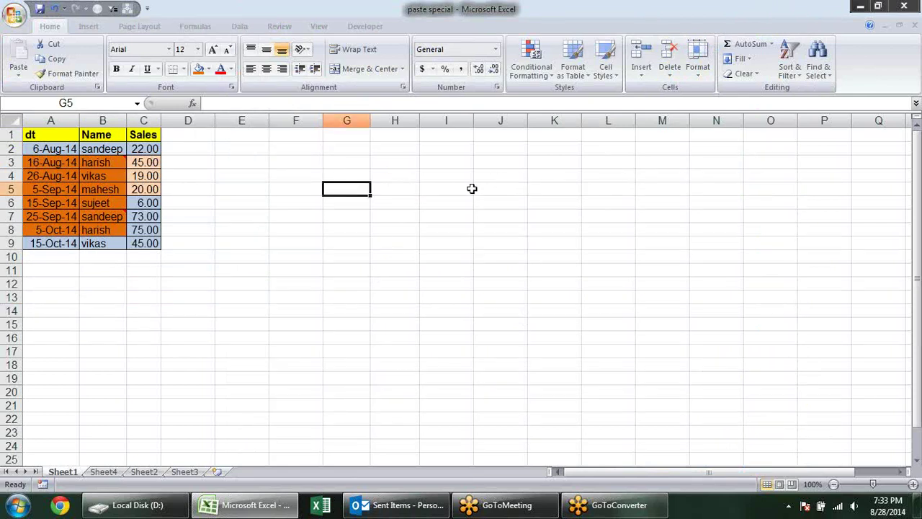
pyautogui.click(468, 159)
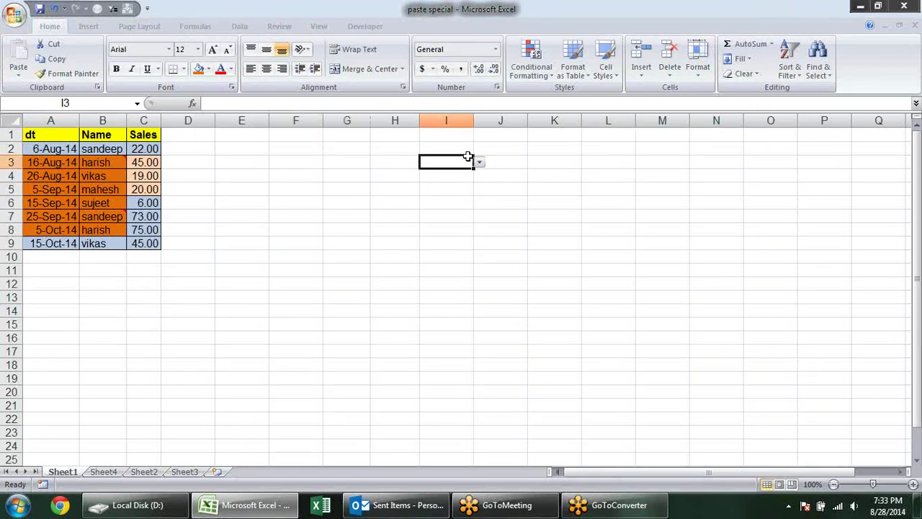
pyautogui.click(340, 177)
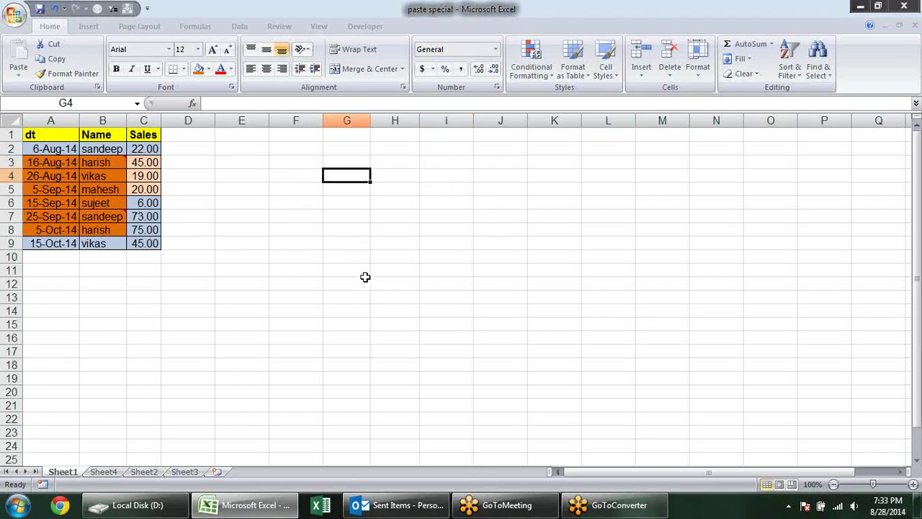
pyautogui.click(292, 189)
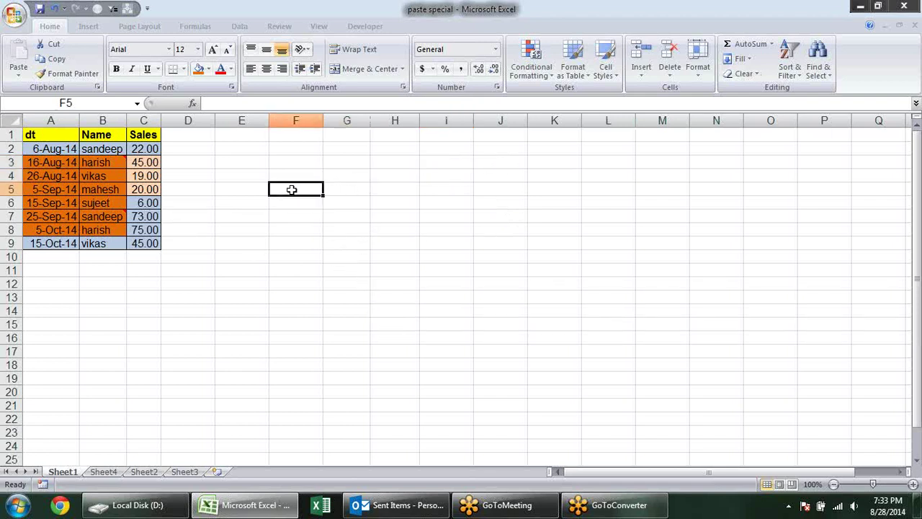
pyautogui.click(307, 245)
pyautogui.click(285, 160)
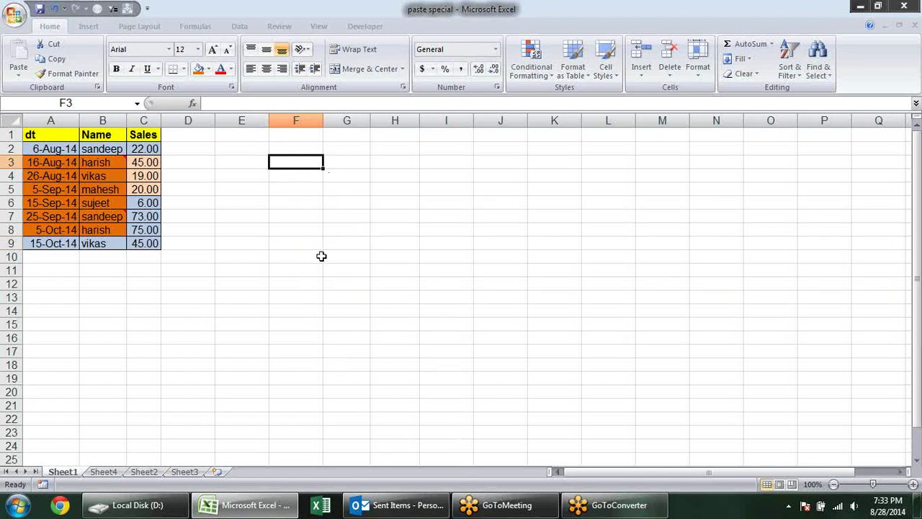
pyautogui.click(293, 243)
pyautogui.click(291, 164)
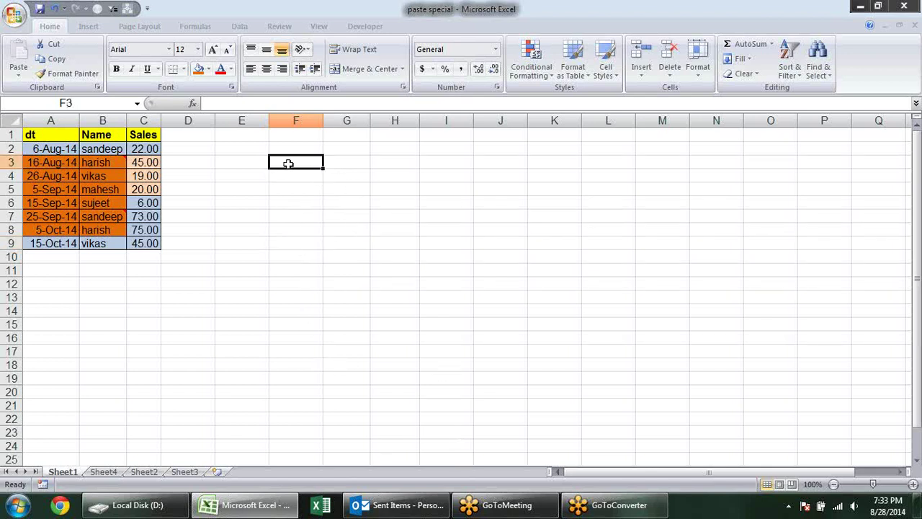
pyautogui.click(287, 252)
pyautogui.click(320, 202)
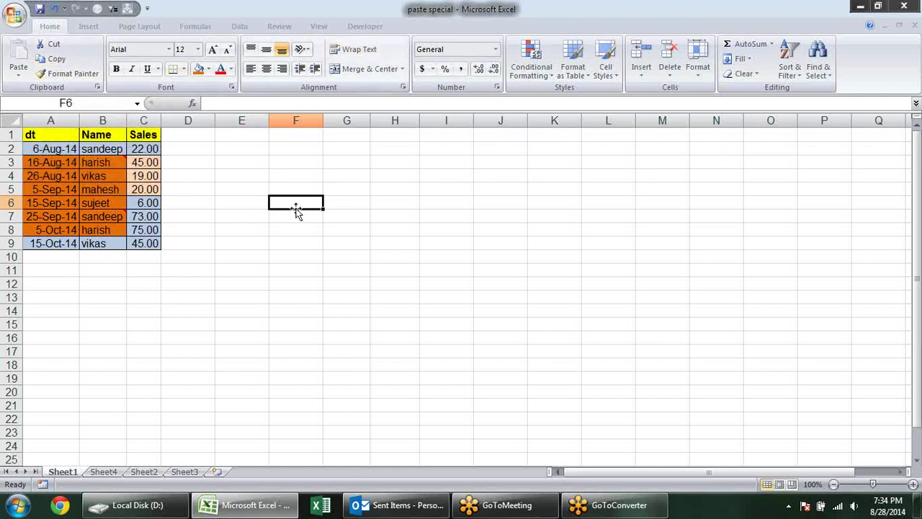
pyautogui.click(301, 157)
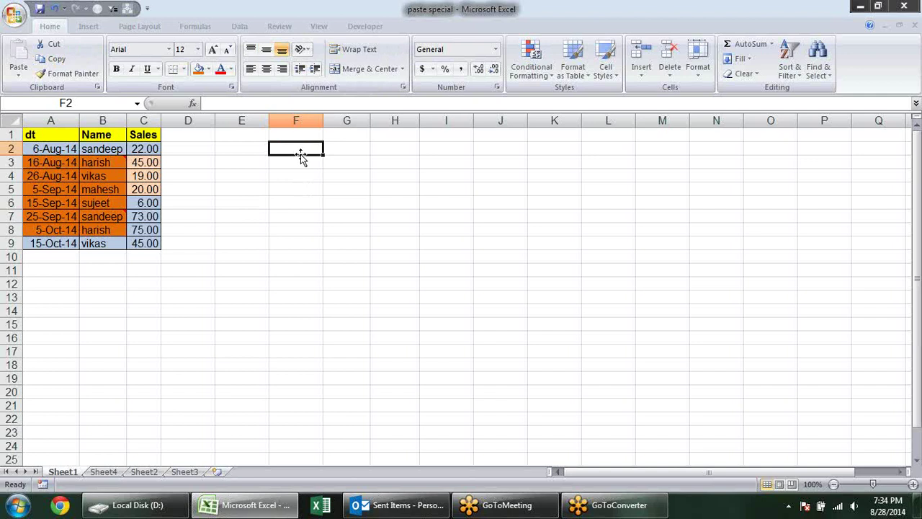
pyautogui.press('alt')
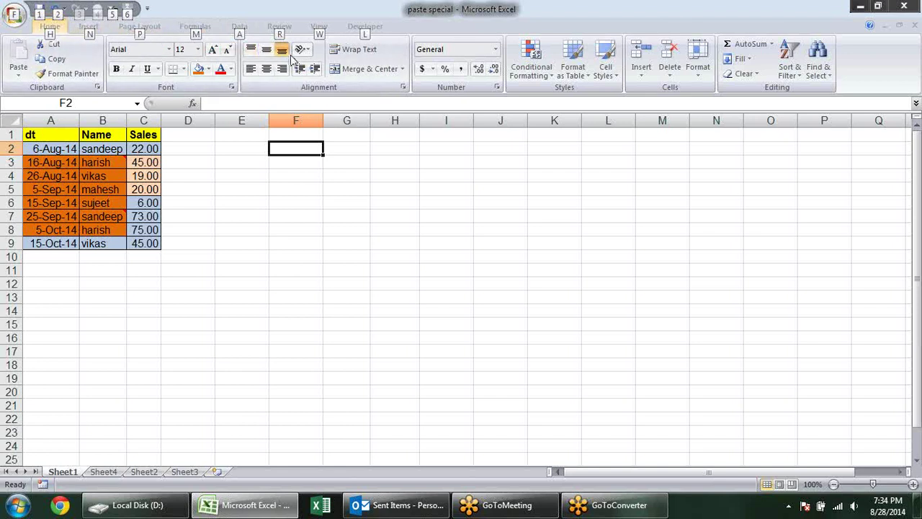
# Apply All Borders to the empty range F2:H11.
pyautogui.click(350, 213)
pyautogui.moveTo(286, 143); pyautogui.dragTo(389, 267)
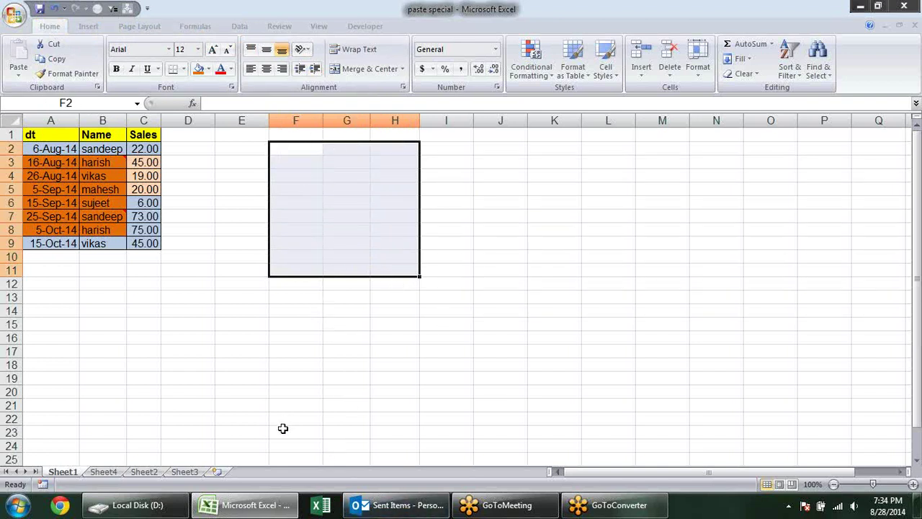
pyautogui.press('alt')
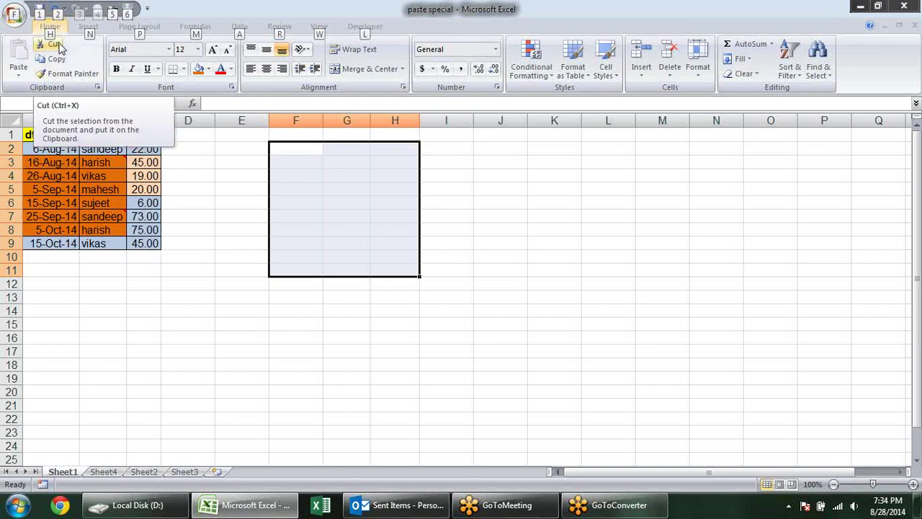
pyautogui.press('h')
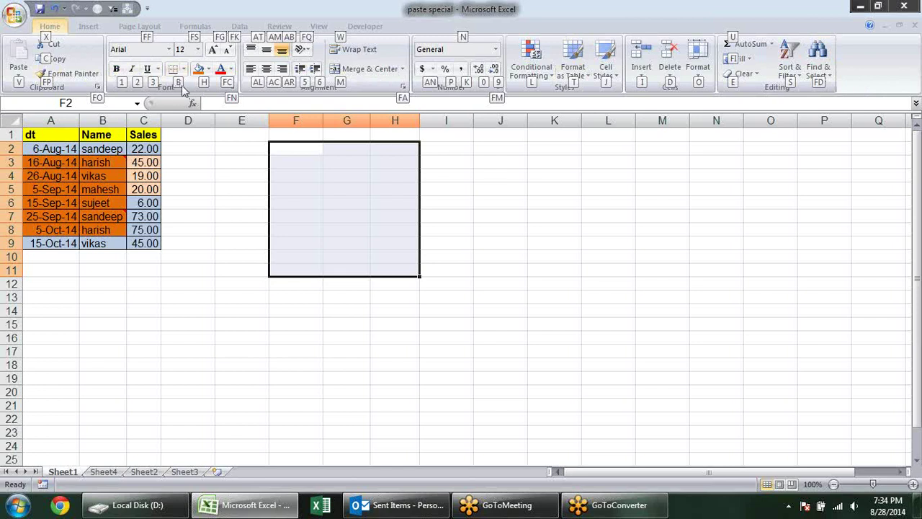
pyautogui.press('b')
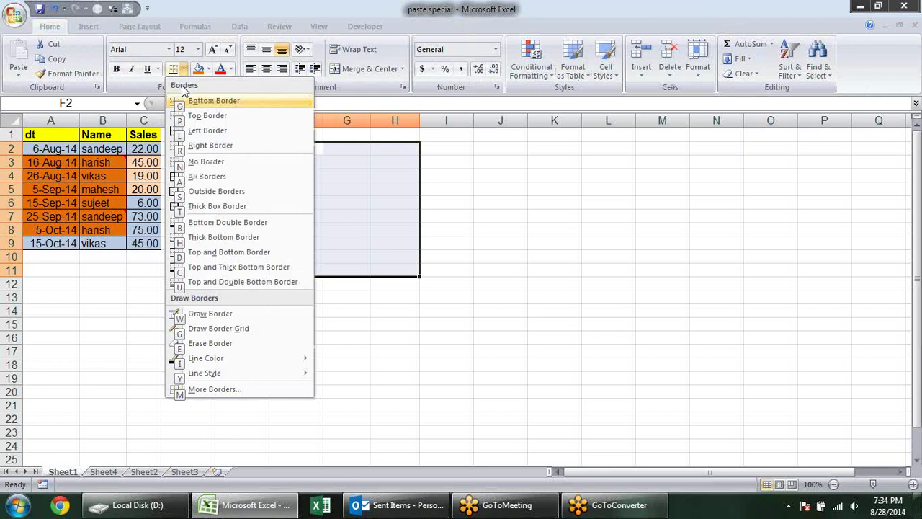
pyautogui.click(199, 176)
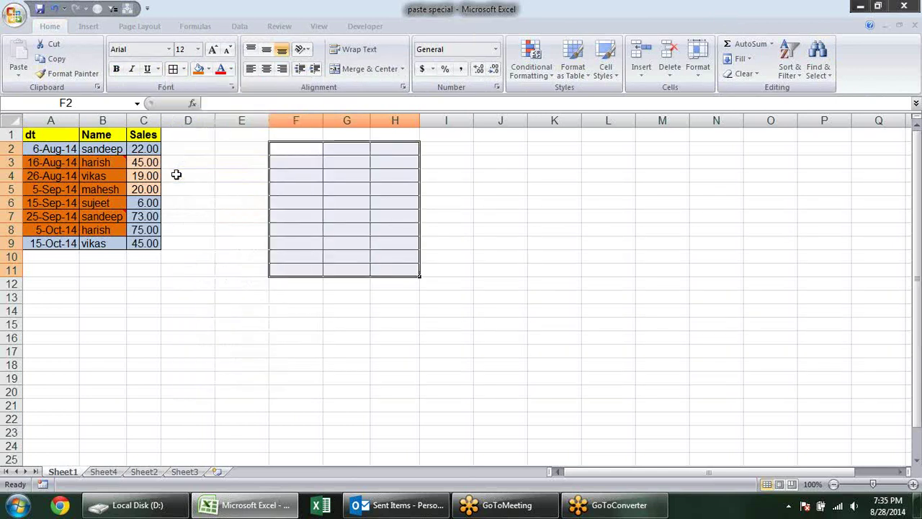
# Apply All Borders to J2:M8 with Alt+H, B, A, then select F4:G7.
pyautogui.moveTo(524, 145); pyautogui.dragTo(642, 231)
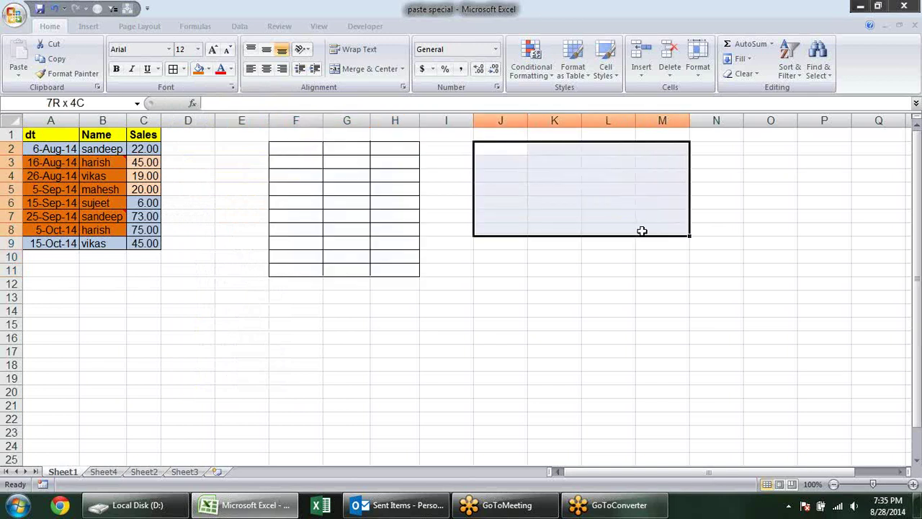
pyautogui.hotkey('alt', 'h')
pyautogui.press('b')
pyautogui.press('a')
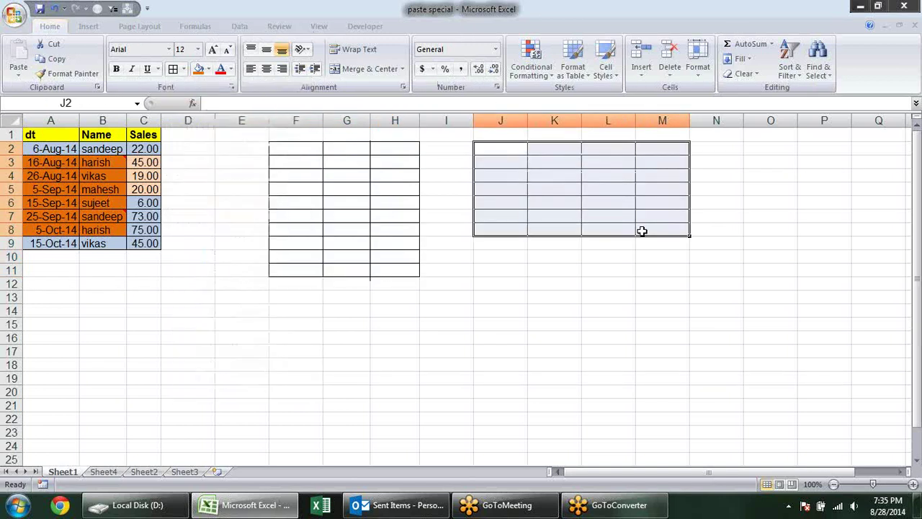
pyautogui.click(609, 268)
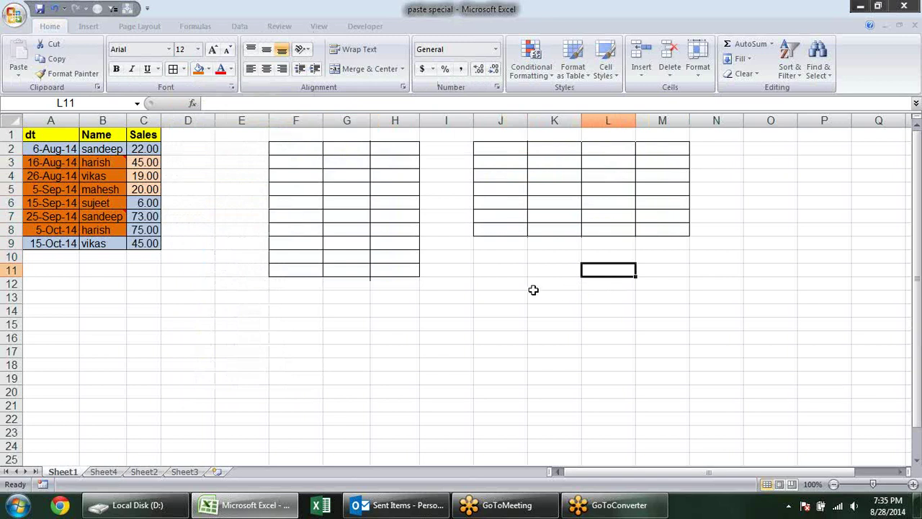
pyautogui.click(448, 268)
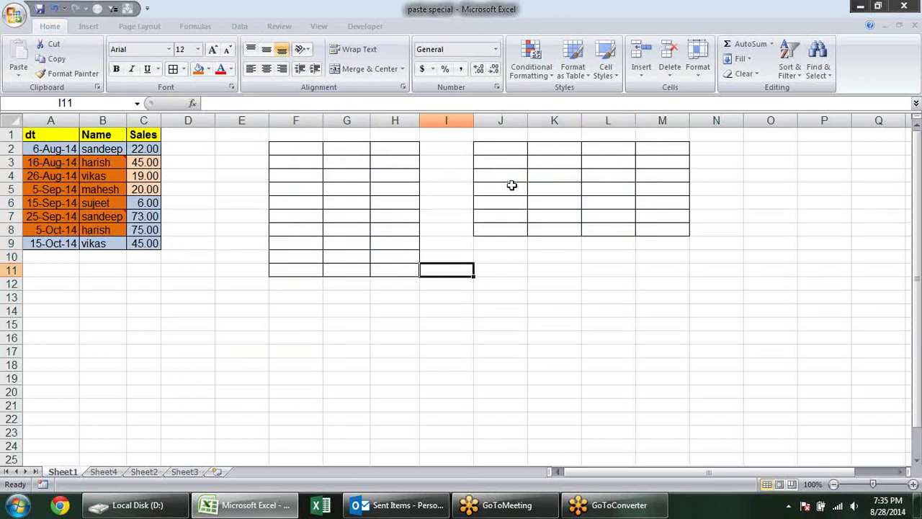
pyautogui.moveTo(319, 179); pyautogui.dragTo(368, 221)
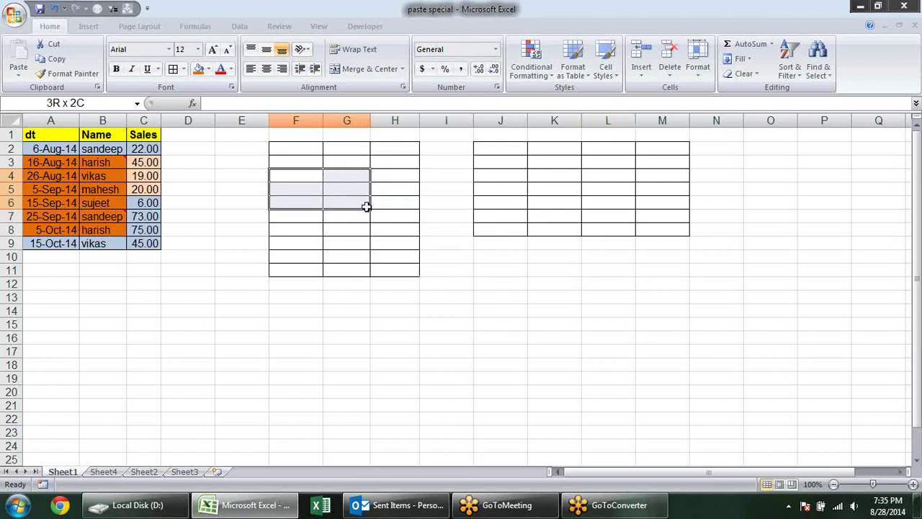
# Merge and centre F4:G7 into one cell.
pyautogui.press('alt')
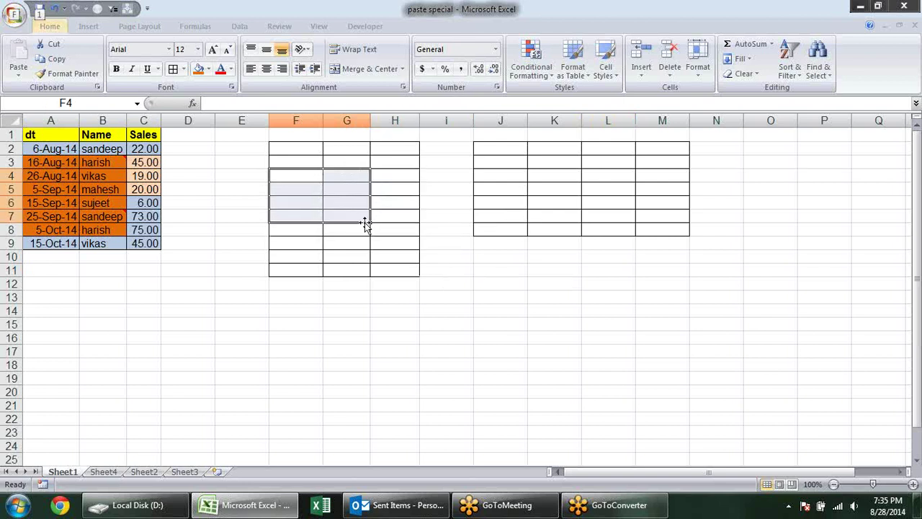
pyautogui.press('h')
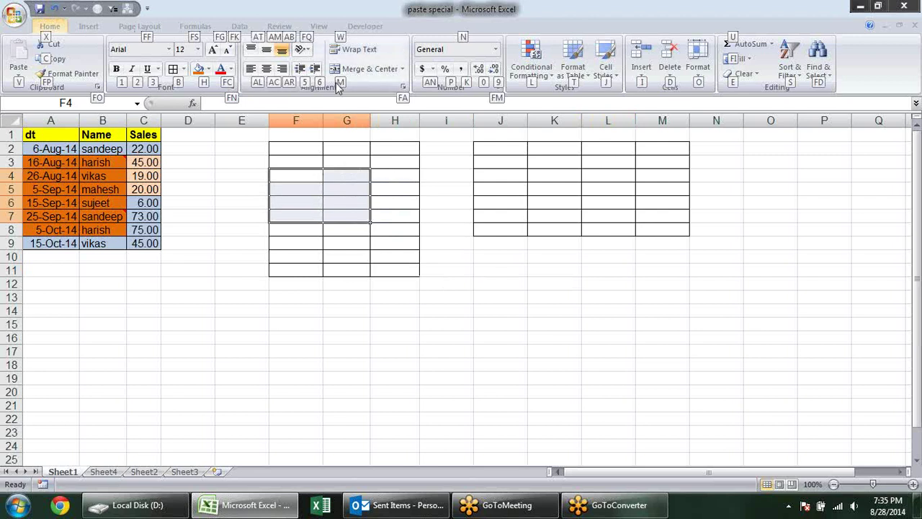
pyautogui.press('m')
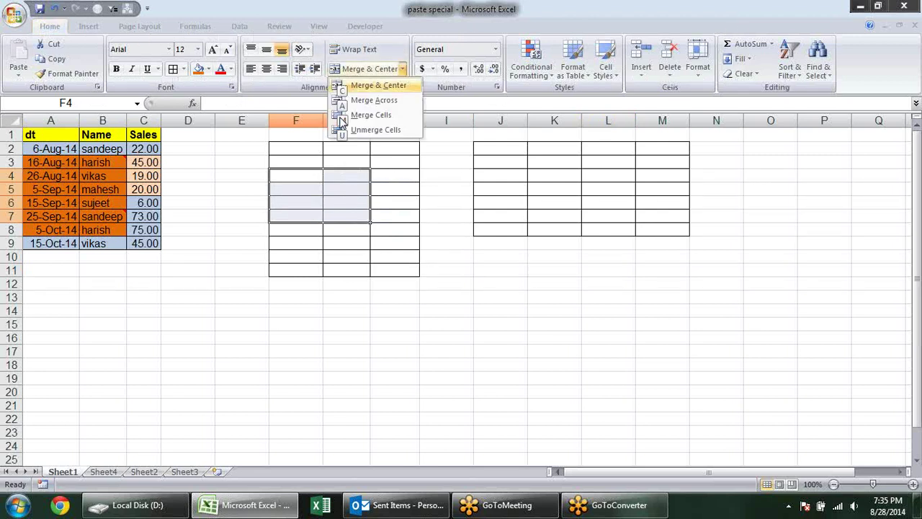
pyautogui.press('c')
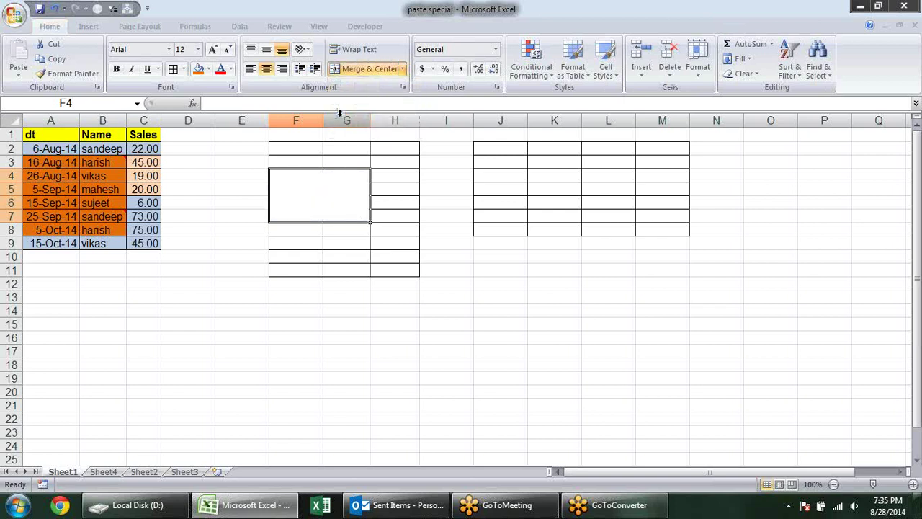
# Merge J4:L6 into one cell, then unmerge it again.
pyautogui.moveTo(526, 173); pyautogui.dragTo(596, 211)
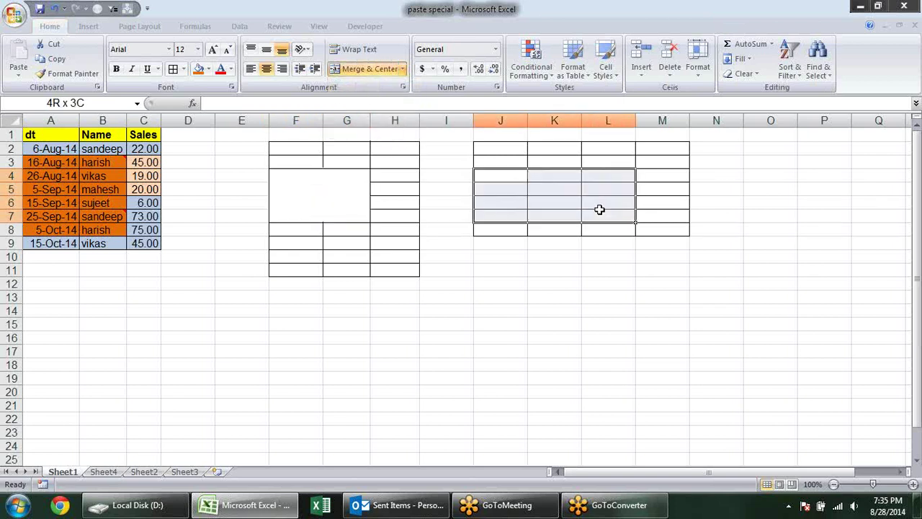
pyautogui.hotkey('alt', 'h')
pyautogui.press('m')
pyautogui.press('c')
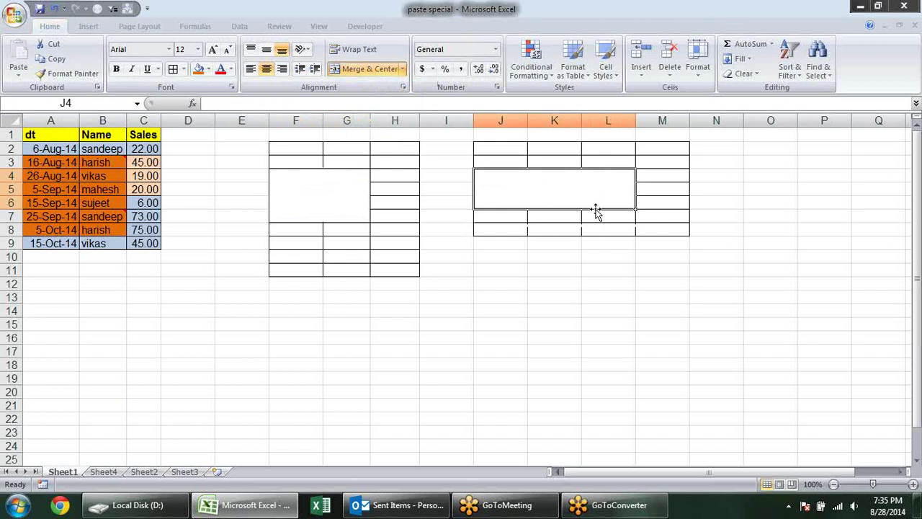
pyautogui.hotkey('alt', 'h')
pyautogui.press('m')
pyautogui.press('u')
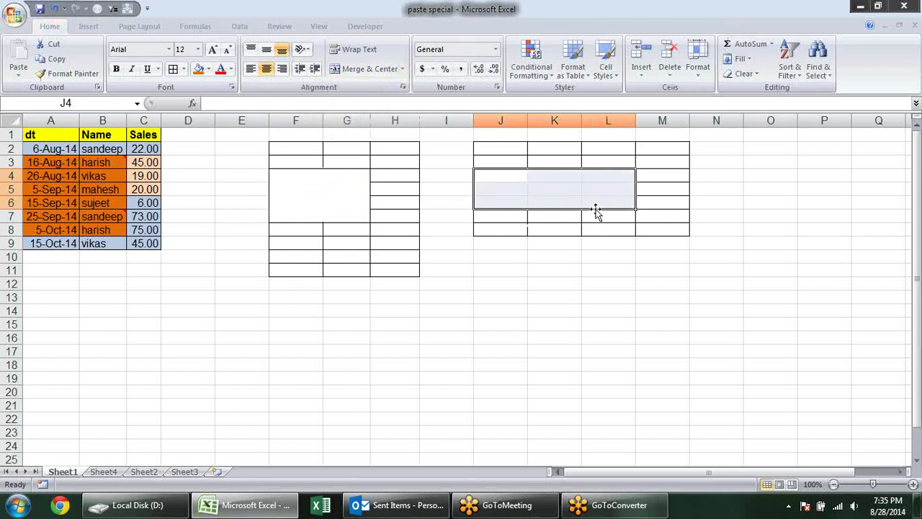
# Cancel a stray entry in J4 and give J4:L6 All Borders.
pyautogui.write('a')
pyautogui.press('Escape')
pyautogui.hotkey('alt', 'h')
pyautogui.press('b')
pyautogui.press('a')
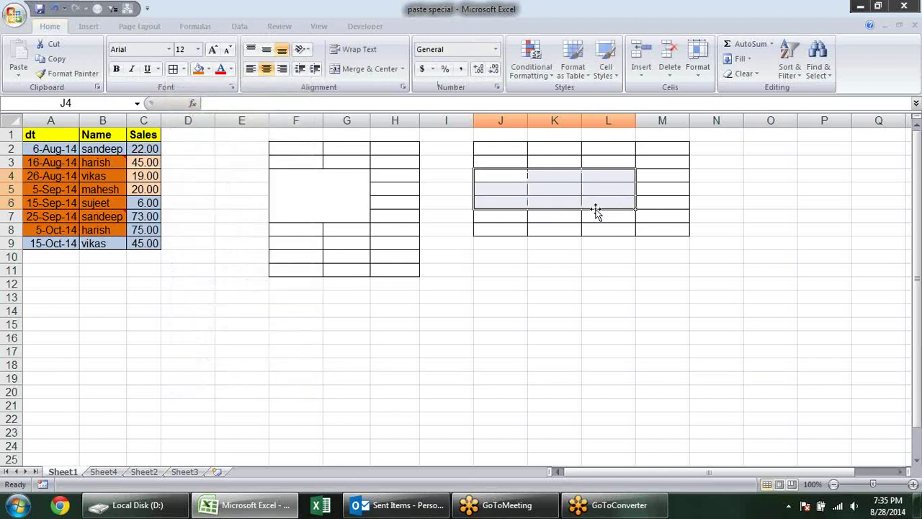
pyautogui.click(548, 272)
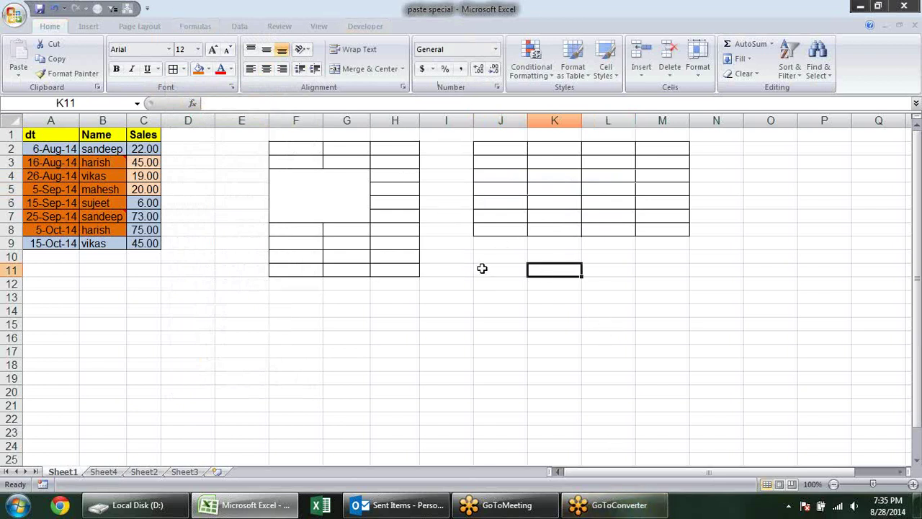
# Turn on filtering for the dt/Name/Sales header row.
pyautogui.click(238, 27)
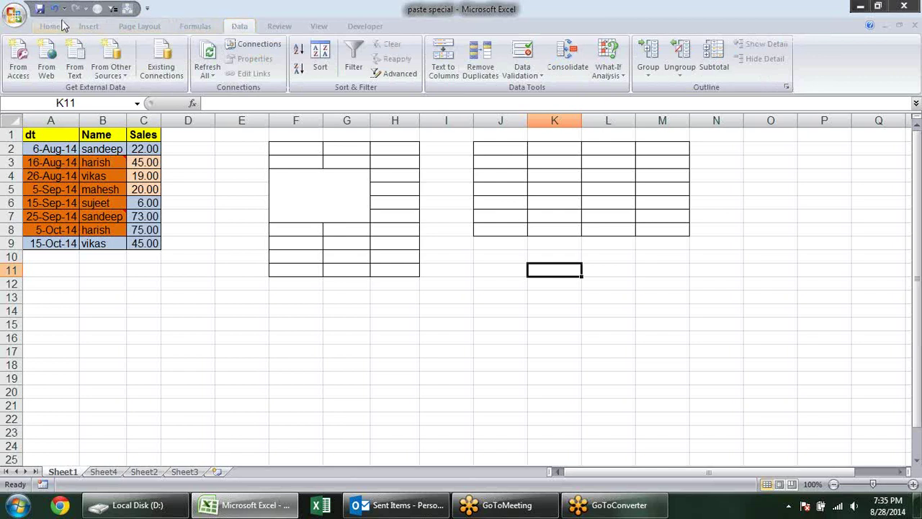
pyautogui.click(51, 26)
pyautogui.moveTo(50, 137); pyautogui.dragTo(144, 135)
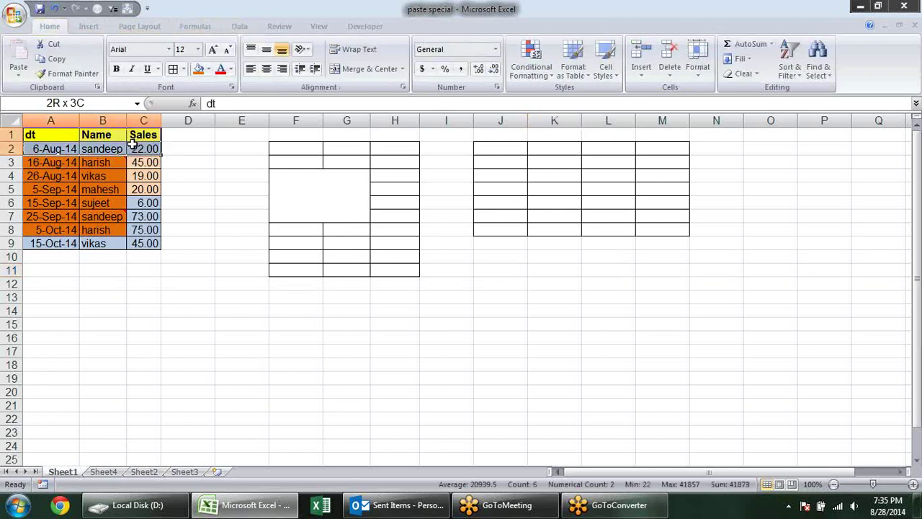
pyautogui.click(94, 137)
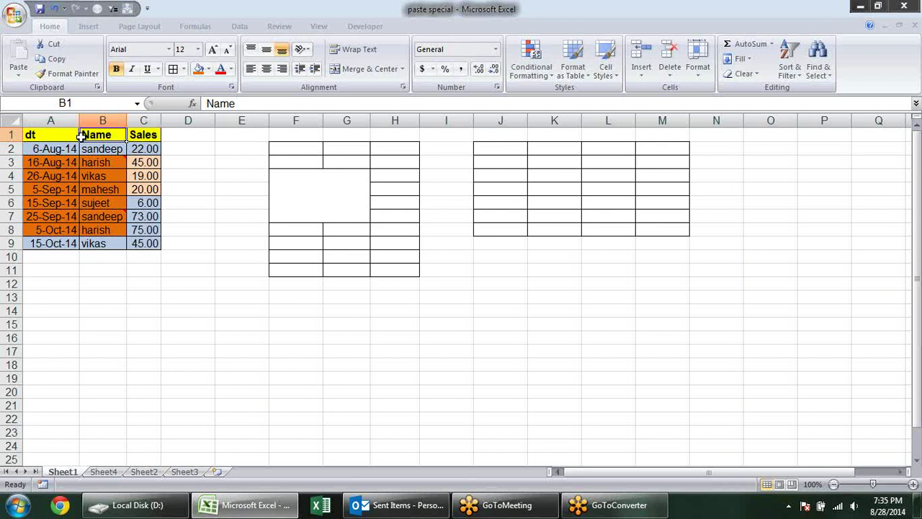
pyautogui.press('alt')
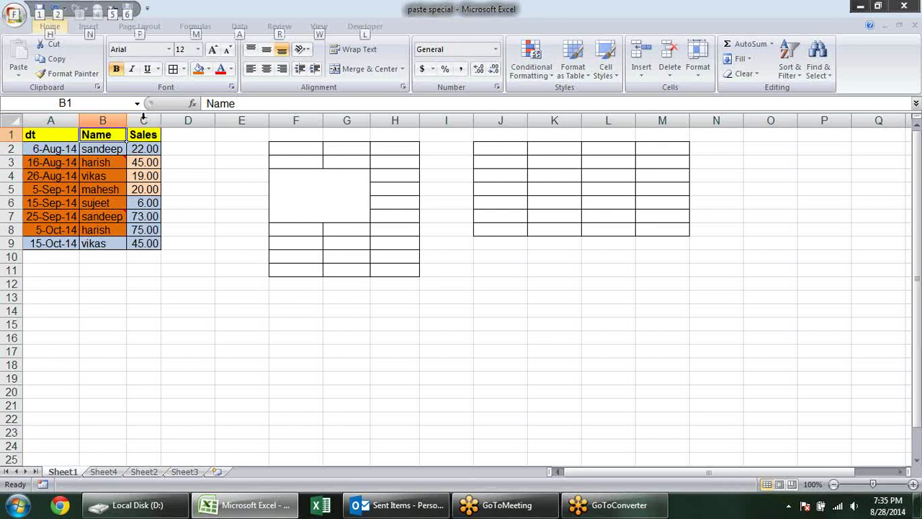
pyautogui.press('a')
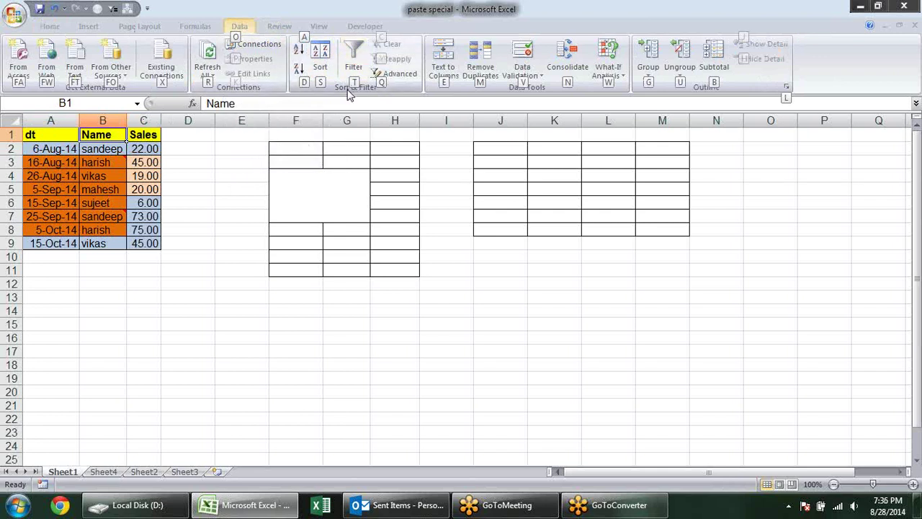
pyautogui.press('t')
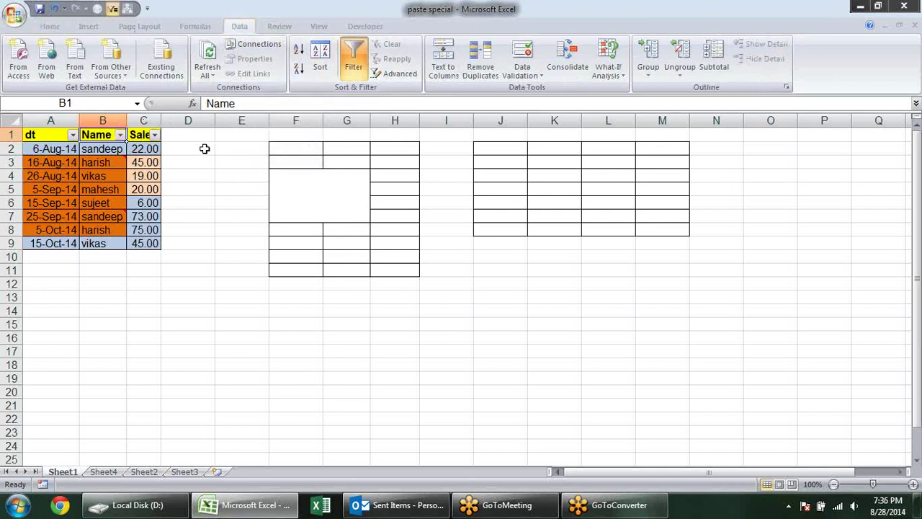
# Sort the rows by dt oldest to newest and turn the filter off.
pyautogui.click(73, 135)
pyautogui.click(102, 148)
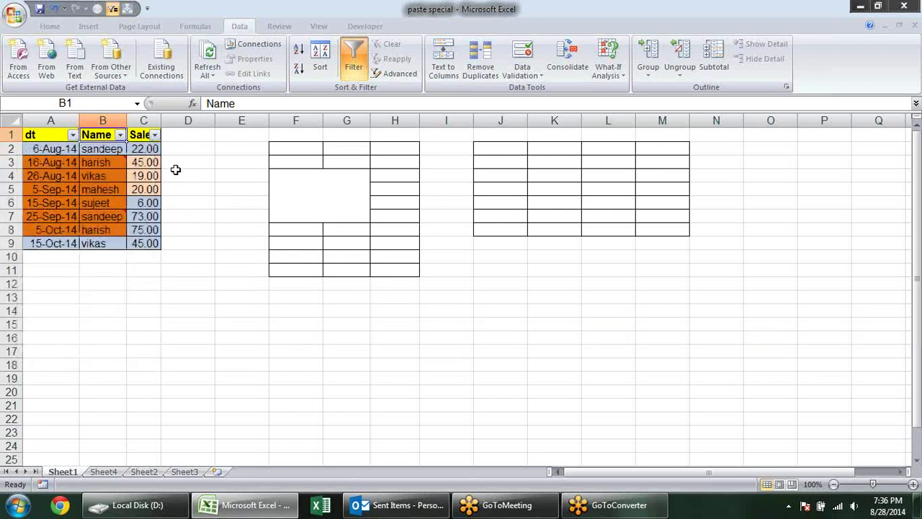
pyautogui.hotkey('alt', 'a')
pyautogui.press('t')
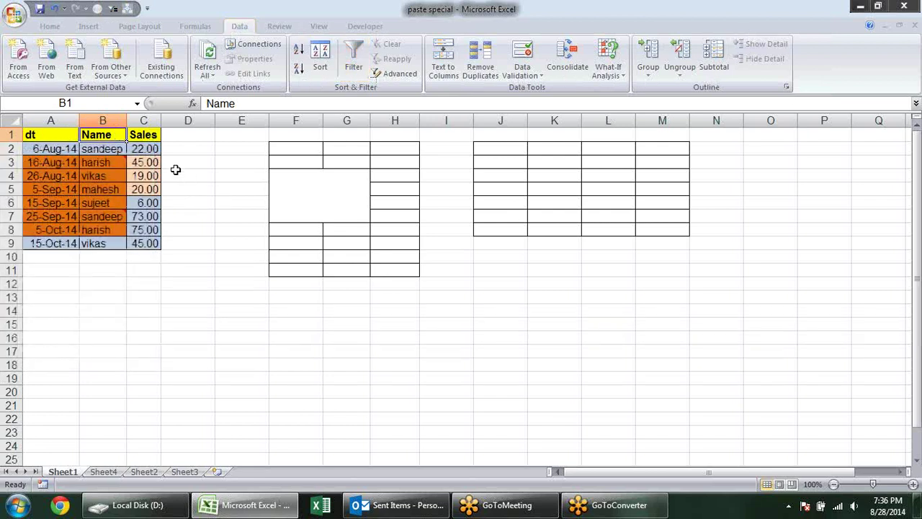
# Switch the sheet to Page Break Preview.
pyautogui.hotkey('alt', 'v')
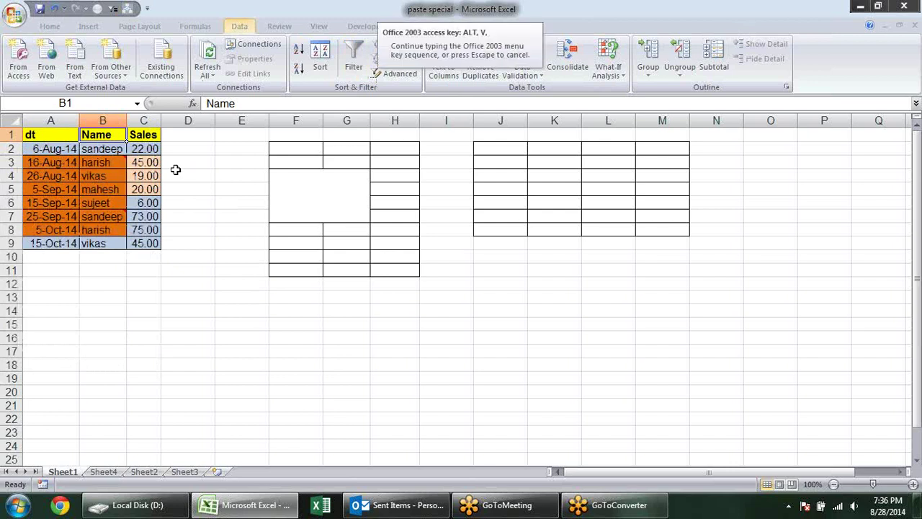
pyautogui.press('p')
pyautogui.press('Return')
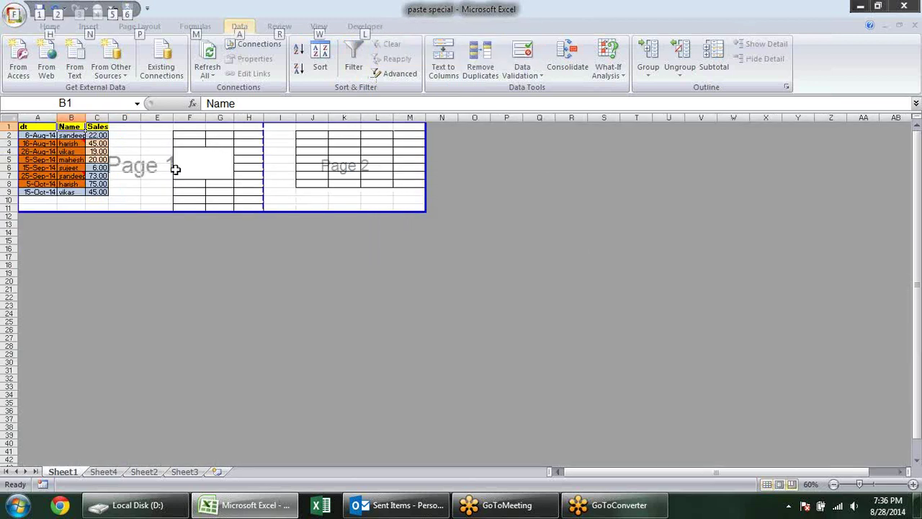
# Return to Normal view, open Print Preview and glance at Page Setup.
pyautogui.hotkey('alt', 'w')
pyautogui.press('l')
pyautogui.hotkey('alt', 'f')
pyautogui.press('p')
pyautogui.press('v')
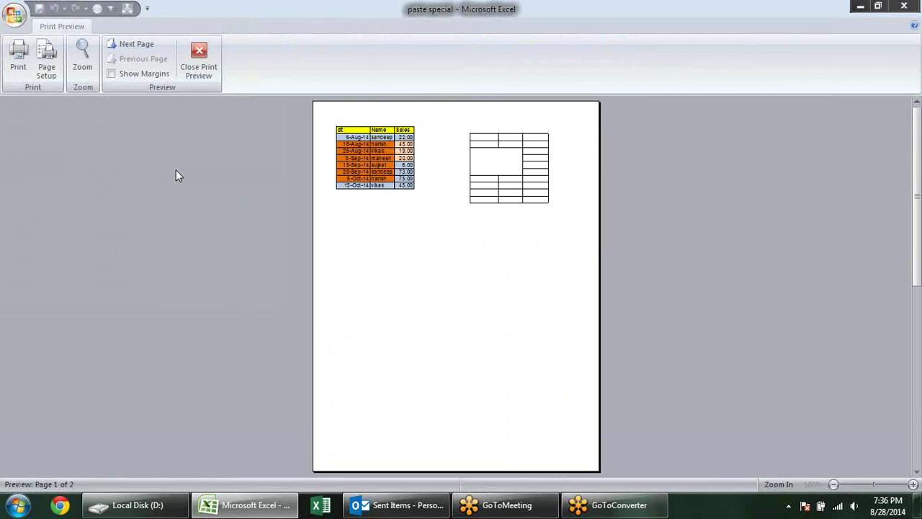
pyautogui.hotkey('alt', 's')
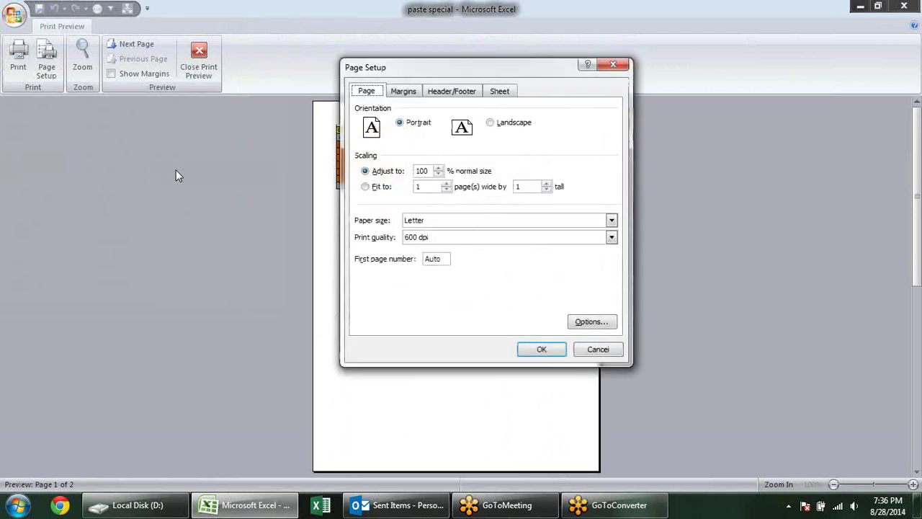
pyautogui.press('Escape')
pyautogui.press('Escape')
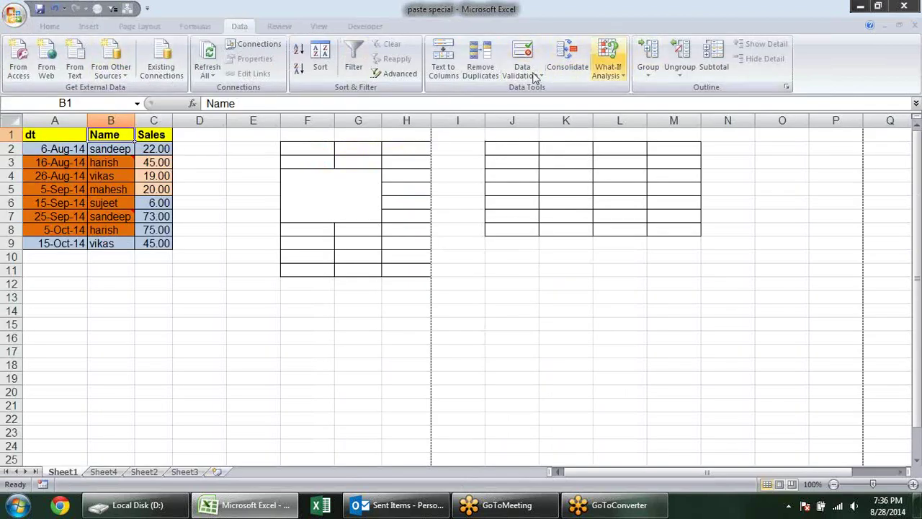
# Select F15, reopen Print Preview and Page Setup, then close them.
pyautogui.click(49, 27)
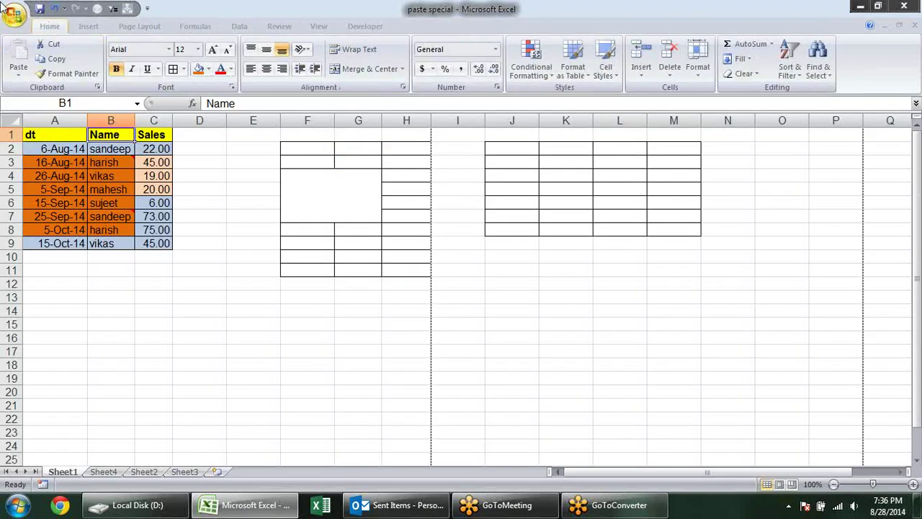
pyautogui.click(313, 327)
pyautogui.press('alt')
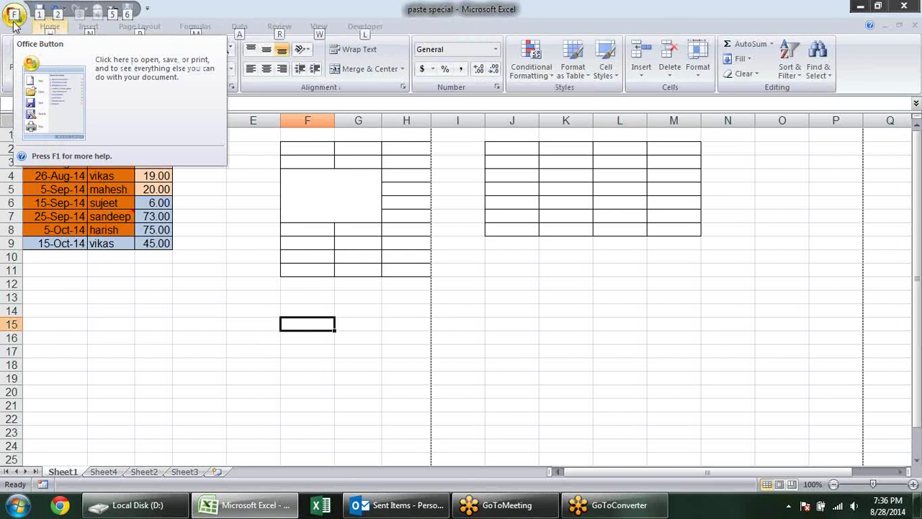
pyautogui.press('f')
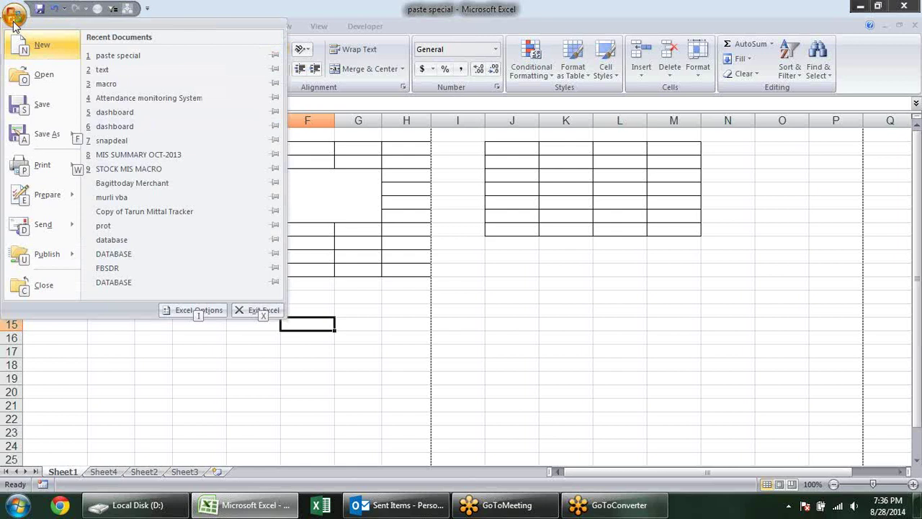
pyautogui.press('w')
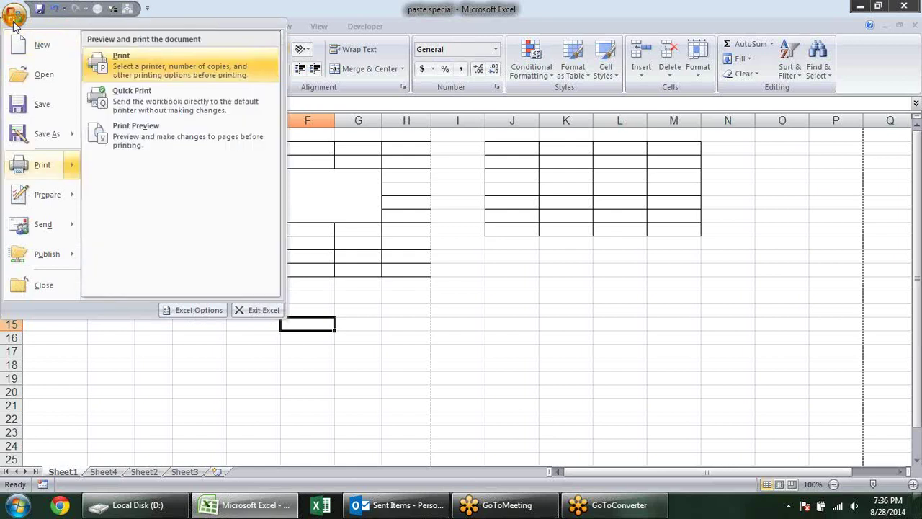
pyautogui.press('v')
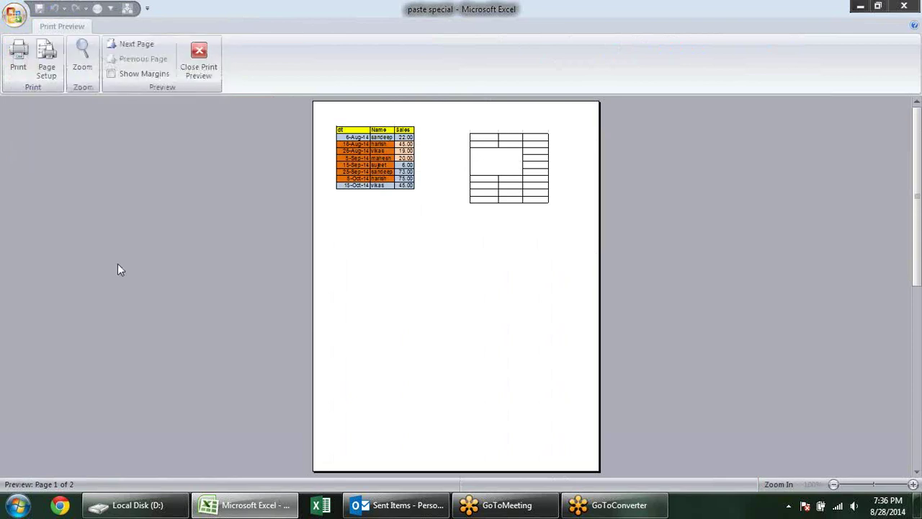
pyautogui.press('alt')
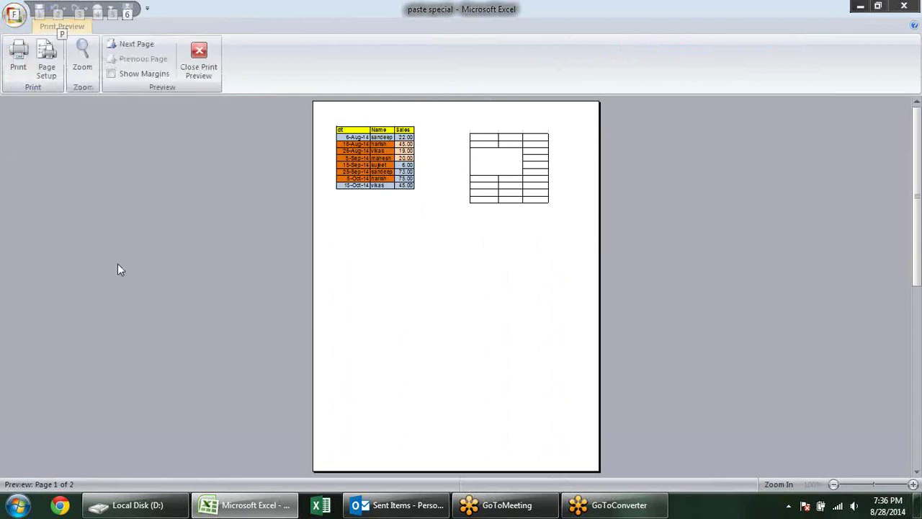
pyautogui.press('p')
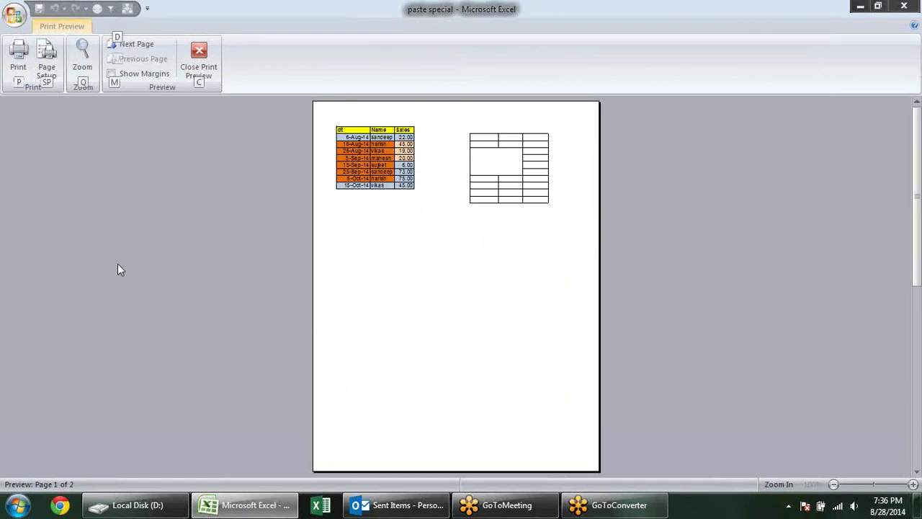
pyautogui.press('s')
pyautogui.press('p')
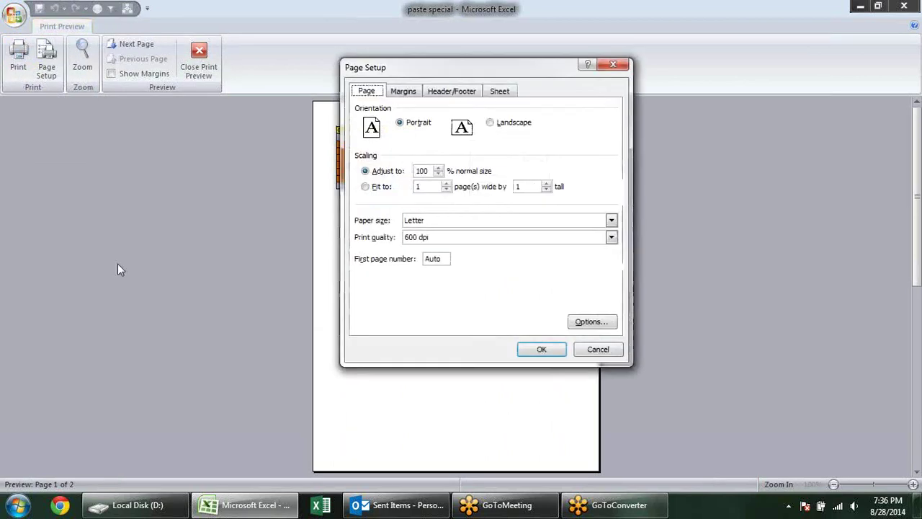
pyautogui.press('Escape')
pyautogui.press('Escape')
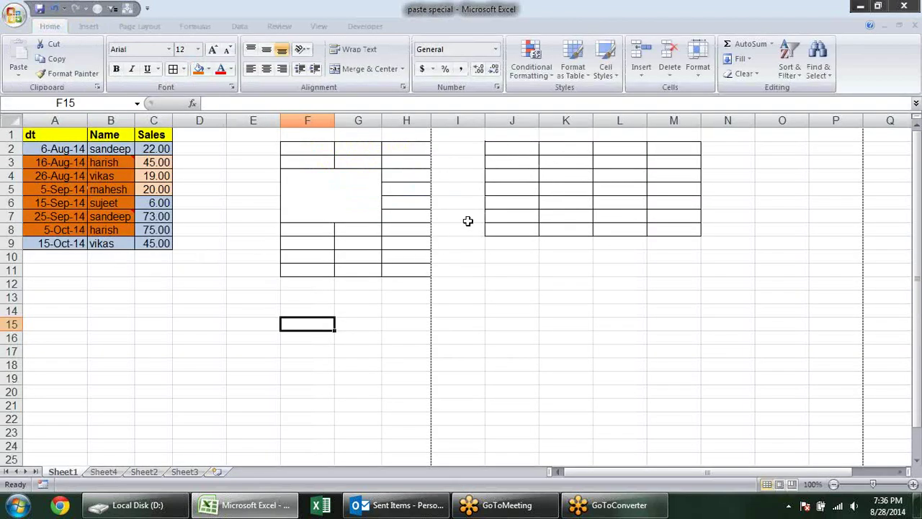
# Open Format Cells, move the dialog aside, and cycle through all its tabs with Ctrl+Tab.
pyautogui.click(497, 88)
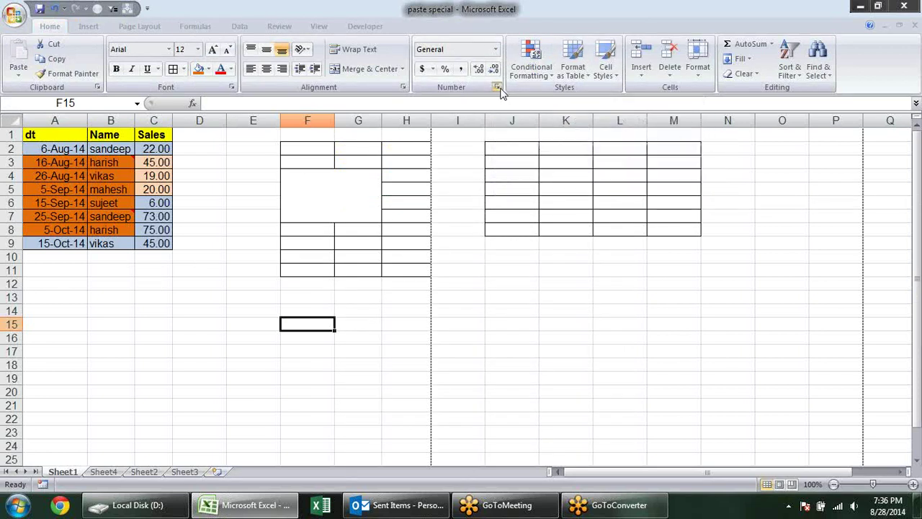
pyautogui.moveTo(471, 65); pyautogui.dragTo(366, 128)
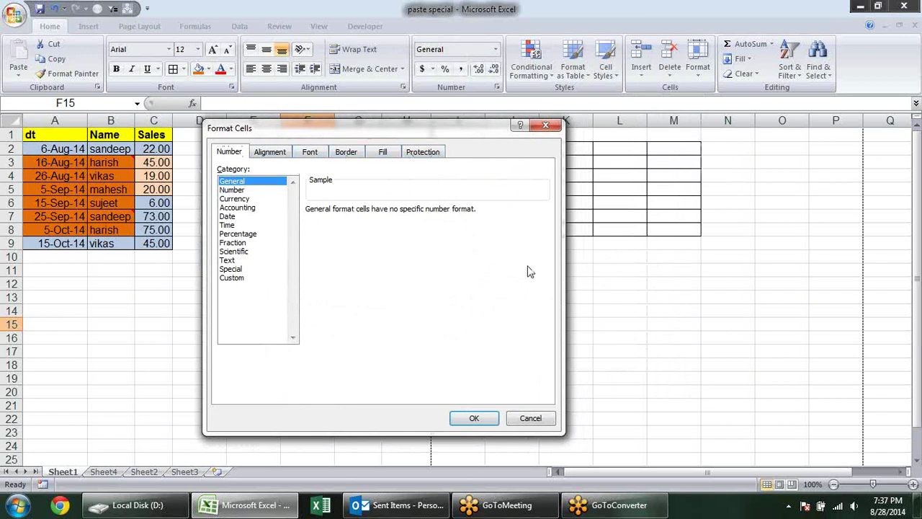
pyautogui.click(252, 147)
pyautogui.hotkey('ctrl', 'Tab')
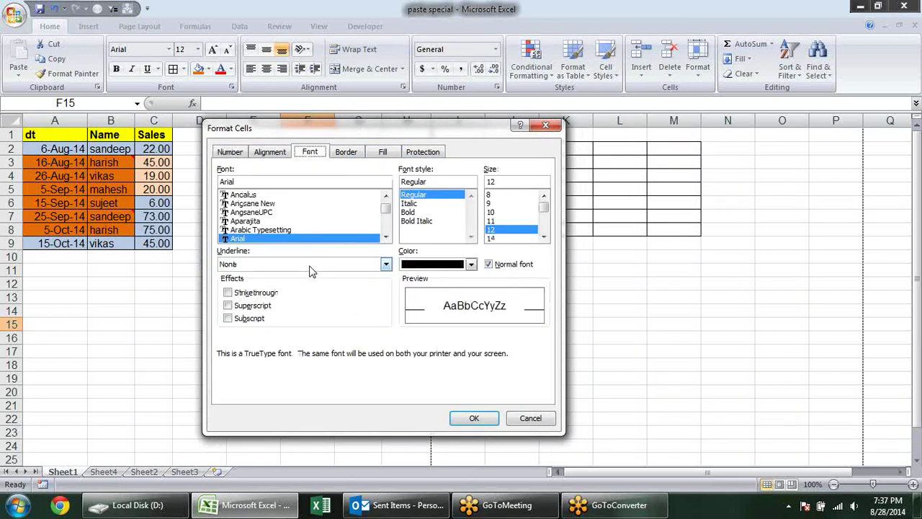
pyautogui.hotkey('ctrl', 'Tab')
pyautogui.hotkey('ctrl', 'Tab')
pyautogui.hotkey('ctrl', 'Tab')
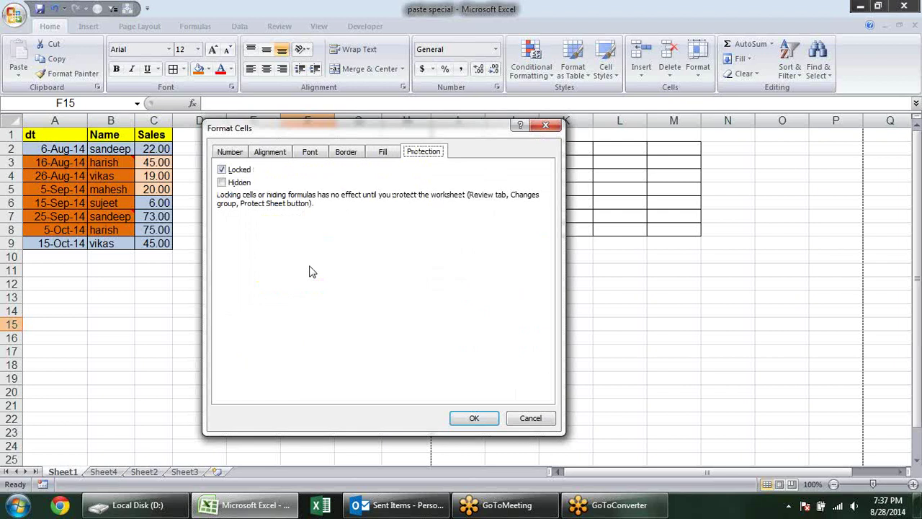
pyautogui.hotkey('ctrl', 'shift', 'Tab')
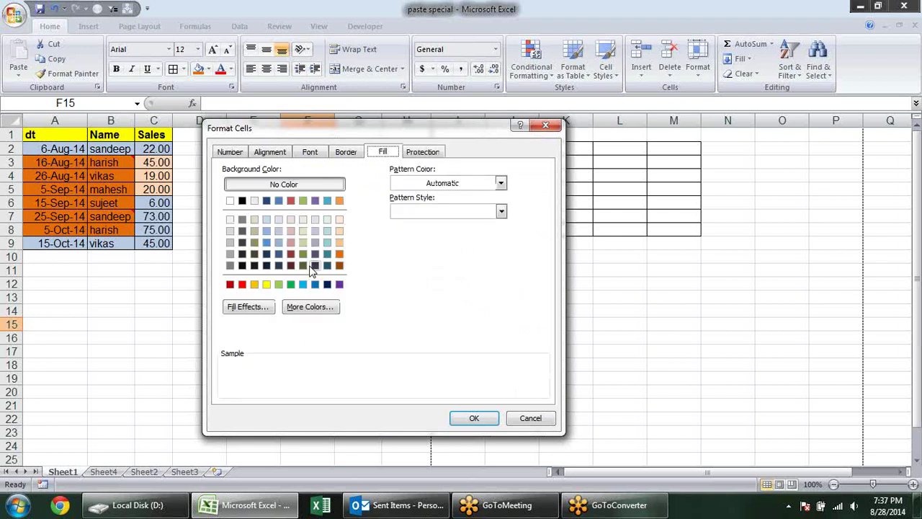
pyautogui.hotkey('ctrl', 'shift', 'Tab')
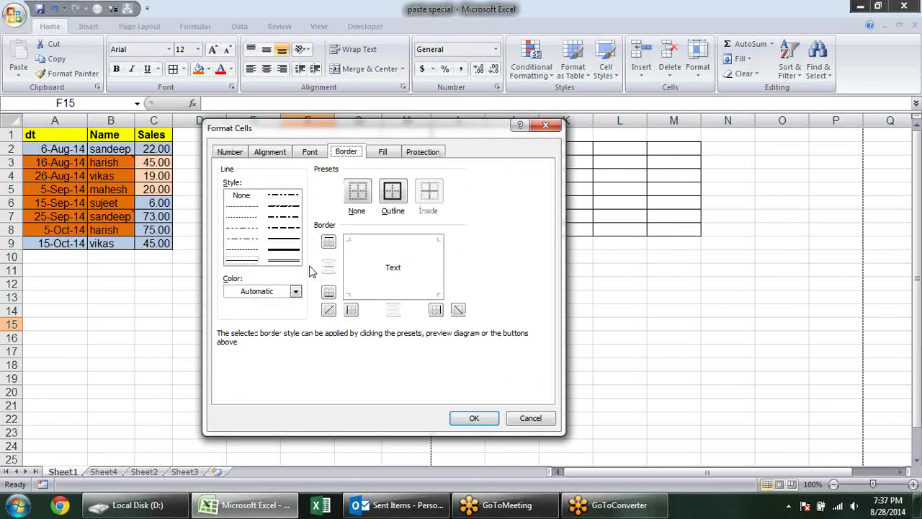
pyautogui.hotkey('ctrl', 'shift', 'Tab')
pyautogui.hotkey('ctrl', 'shift', 'Tab')
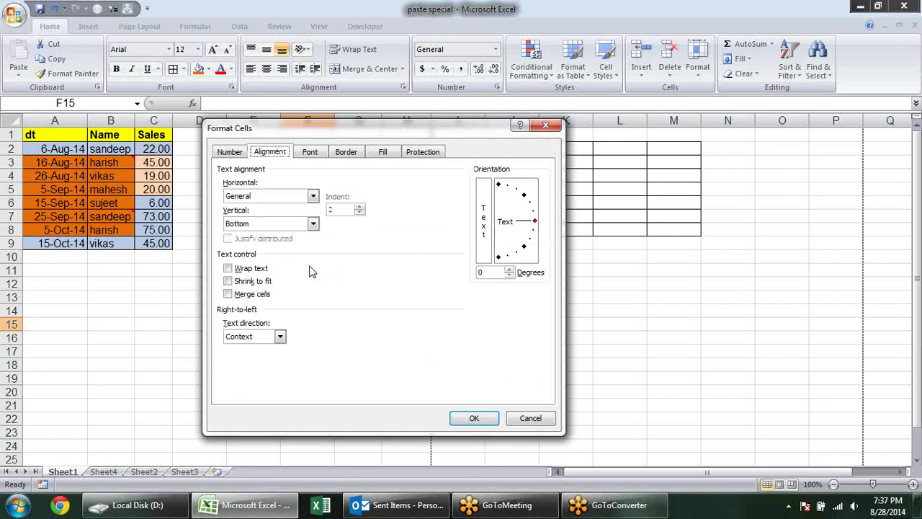
pyautogui.hotkey('ctrl', 'shift', 'Tab')
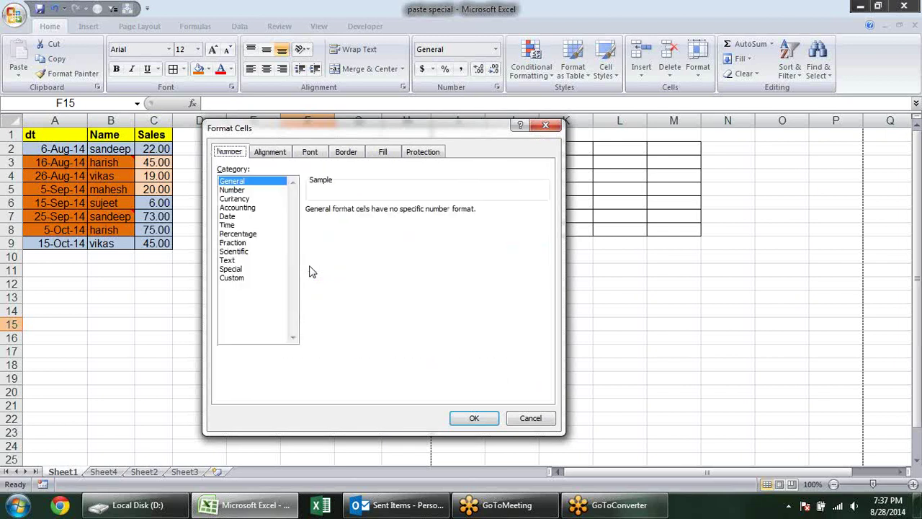
pyautogui.hotkey('ctrl', 'Tab')
pyautogui.hotkey('ctrl', 'Tab')
pyautogui.hotkey('ctrl', 'Tab')
pyautogui.hotkey('ctrl', 'Tab')
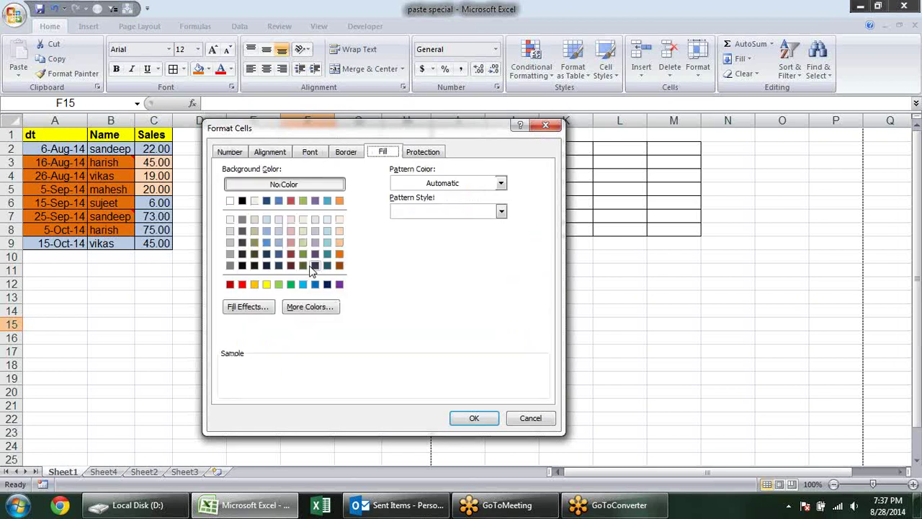
pyautogui.hotkey('ctrl', 'Tab')
pyautogui.hotkey('ctrl', 'Tab')
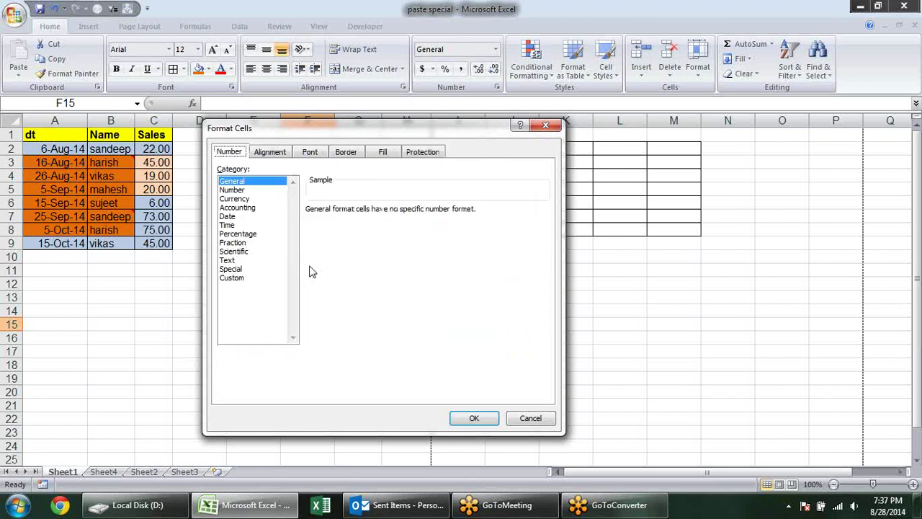
pyautogui.hotkey('ctrl', 'Tab')
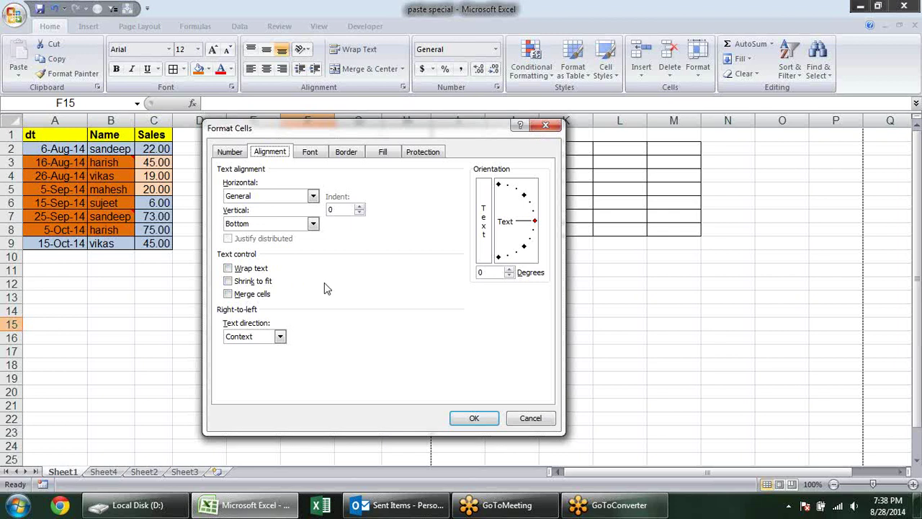
# Tick Wrap text and Shrink to fit, and browse Horizontal alignments back to General.
pyautogui.hotkey('alt', 'w')
pyautogui.hotkey('alt', 'w')
pyautogui.hotkey('alt', 'k')
pyautogui.hotkey('alt', 'h')
pyautogui.hotkey('alt', 'Down')
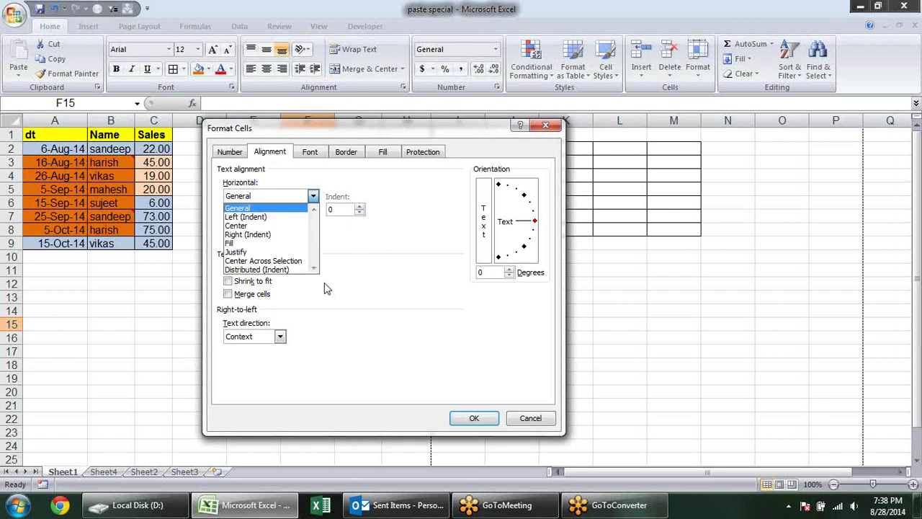
pyautogui.press('Down')
pyautogui.press('Down')
pyautogui.press('Down')
pyautogui.press('Down')
pyautogui.press('Up')
pyautogui.press('Down')
pyautogui.press('Down')
pyautogui.press('Down')
pyautogui.press('Down')
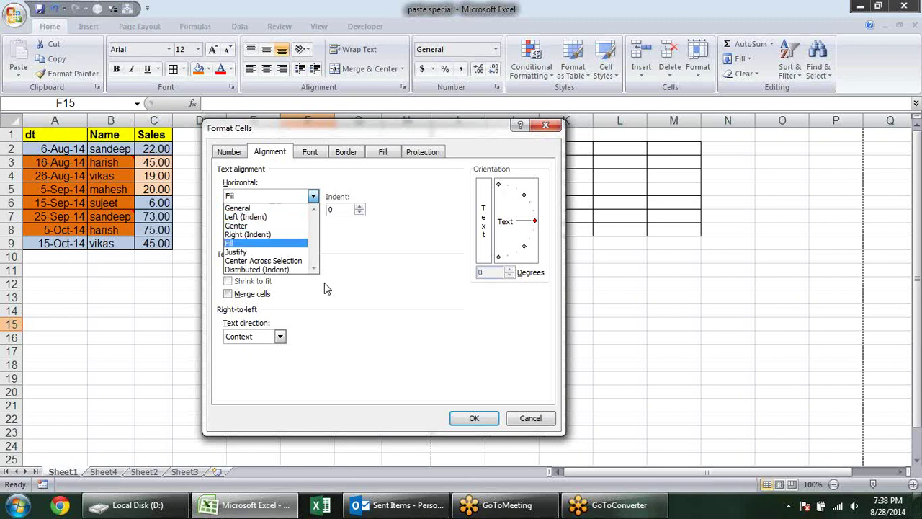
pyautogui.press('Down')
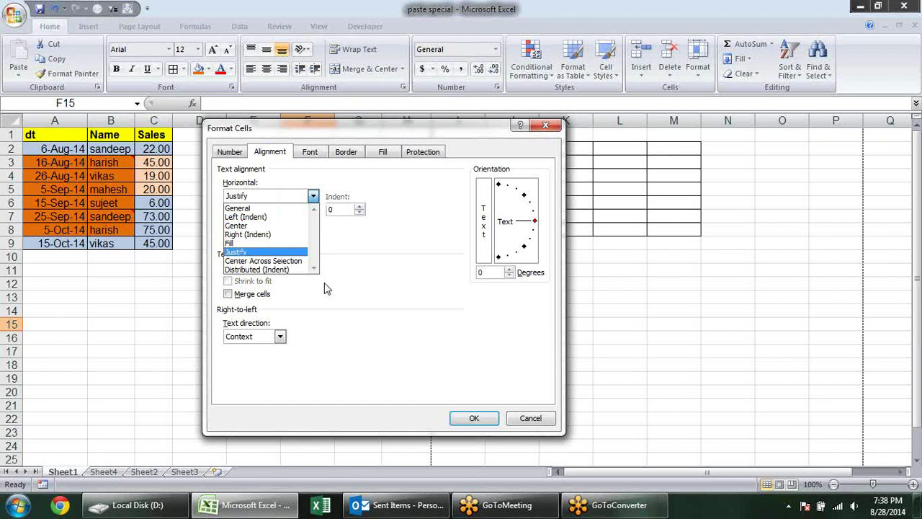
pyautogui.press('Up')
pyautogui.press('Up')
pyautogui.press('Up')
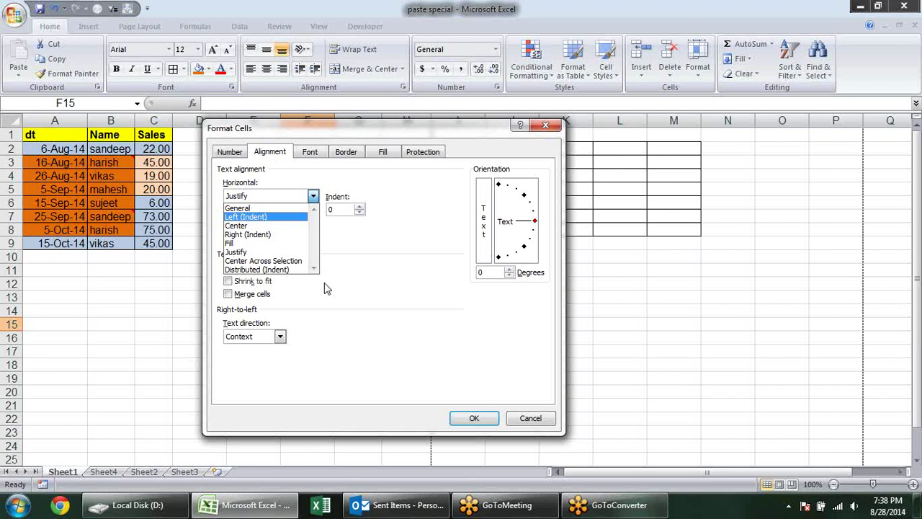
pyautogui.press('Up')
pyautogui.press('Return')
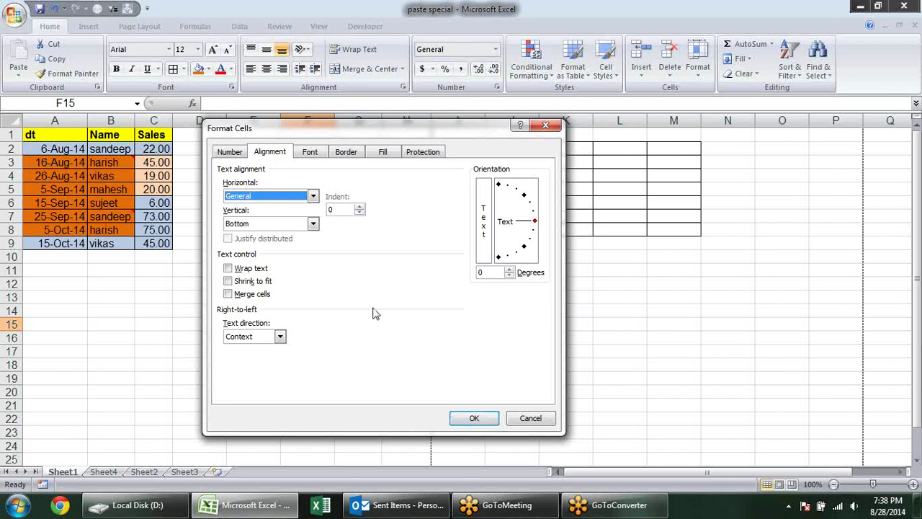
# Cancel the dialog, reopen it with Ctrl+1, and dismiss it again.
pyautogui.press('Escape')
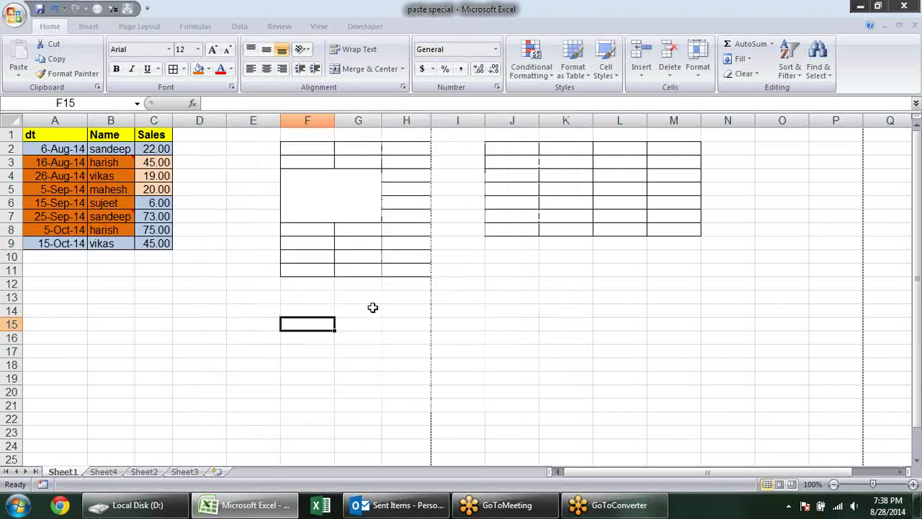
pyautogui.hotkey('ctrl', '1')
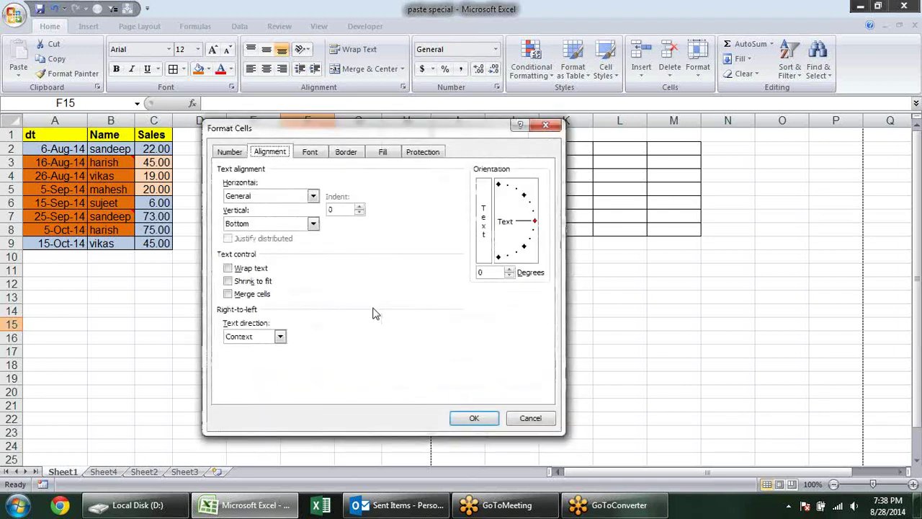
pyautogui.press('Escape')
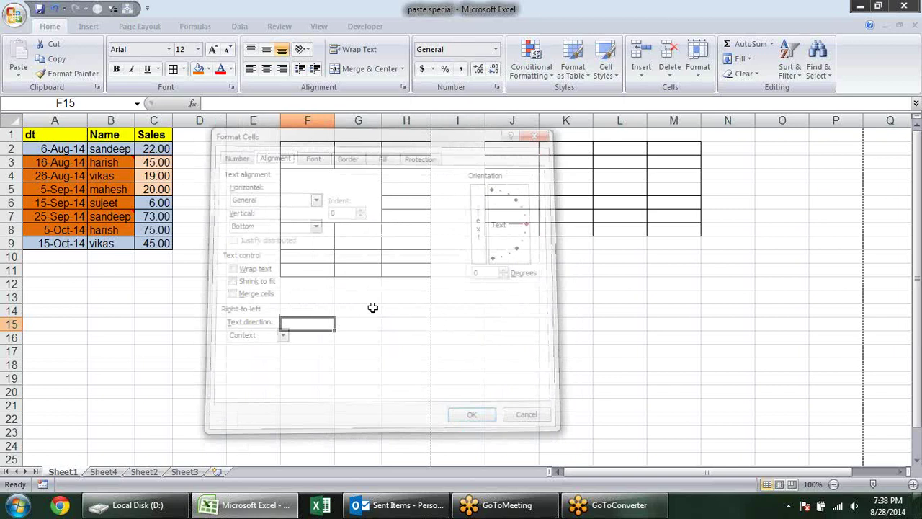
pyautogui.moveTo(372, 308); pyautogui.dragTo(373, 308)
# Jump to A1 and cycle through the worksheets, ending back on Sheet4.
pyautogui.scroll(-8, 372, 307)
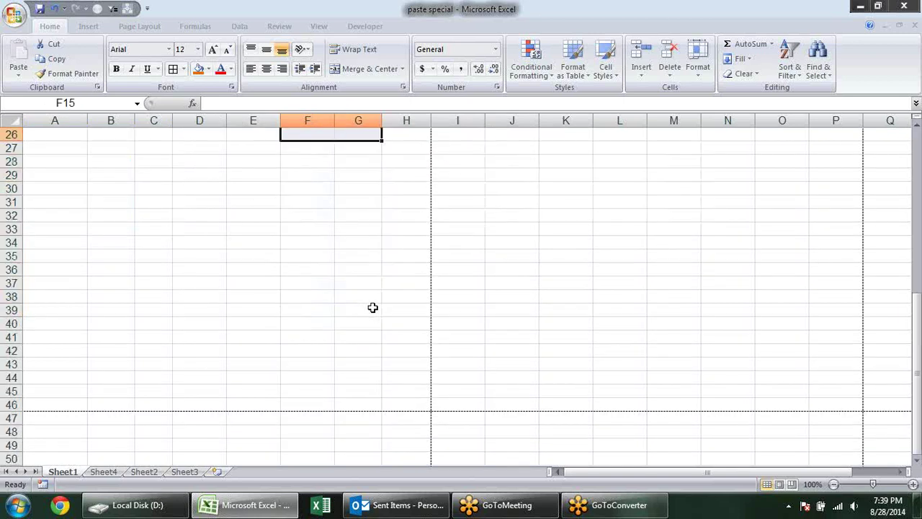
pyautogui.hotkey('ctrl', 'Home')
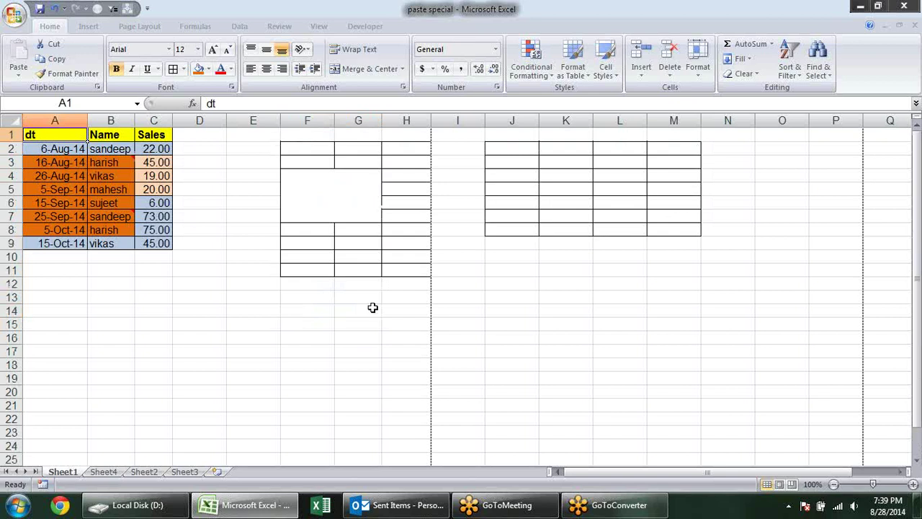
pyautogui.hotkey('ctrl', 'pagedown')
pyautogui.hotkey('ctrl', 'pagedown')
pyautogui.hotkey('ctrl', 'pagedown')
pyautogui.hotkey('ctrl', 'pageup')
pyautogui.hotkey('ctrl', 'pageup')
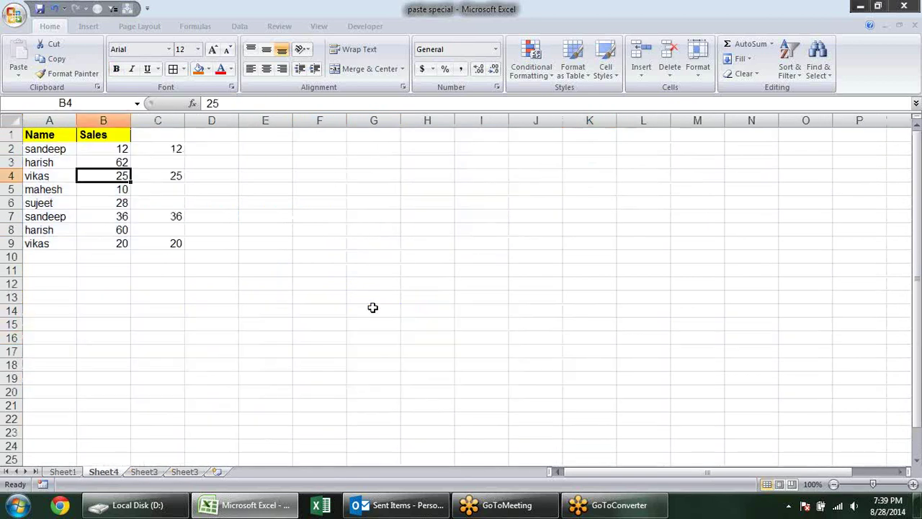
pyautogui.hotkey('ctrl', 'pageup')
pyautogui.hotkey('ctrl', 'pagedown')
pyautogui.hotkey('ctrl', 'pagedown')
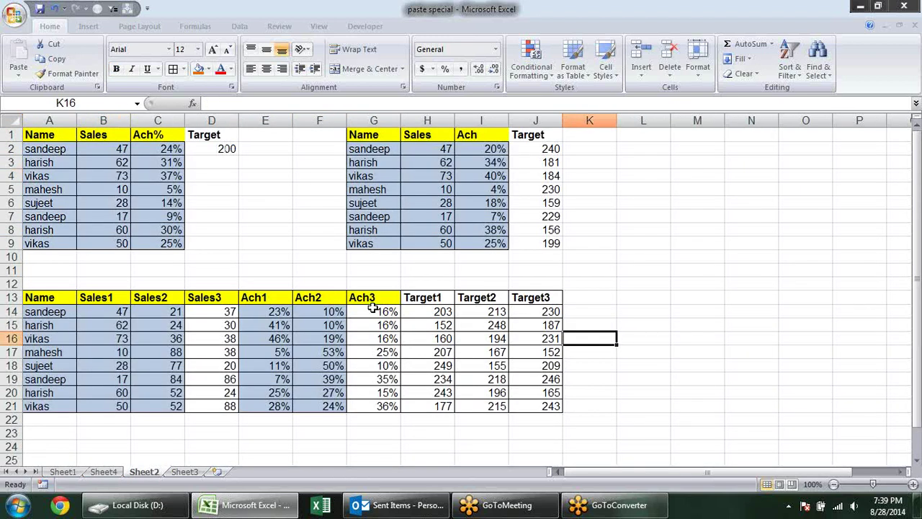
pyautogui.hotkey('ctrl', 'pageup')
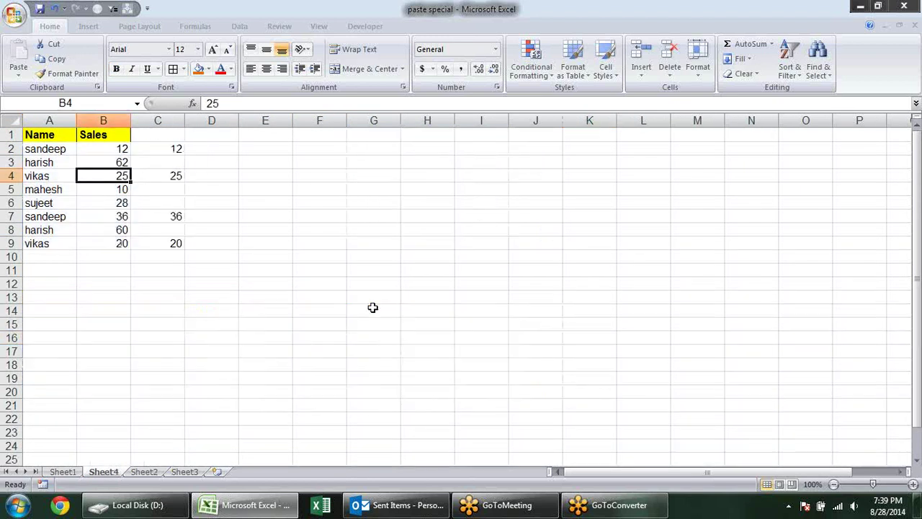
# Select the data block and whole sheet with Ctrl+A, then insert new worksheet Sheet5.
pyautogui.hotkey('ctrl', 'a')
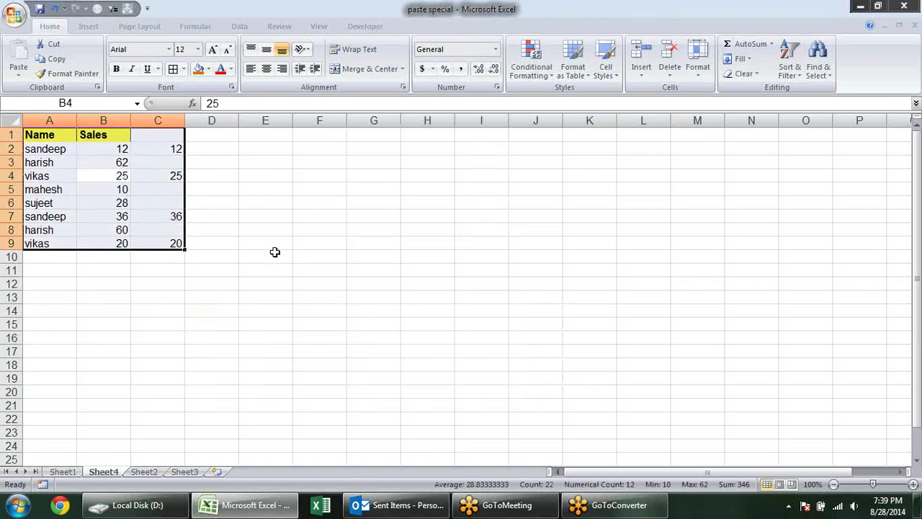
pyautogui.hotkey('ctrl', 'a')
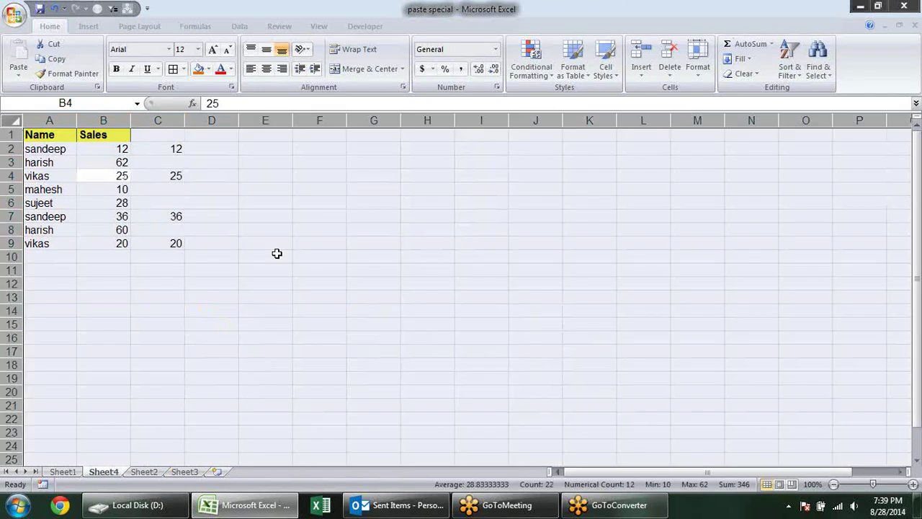
pyautogui.click(276, 254)
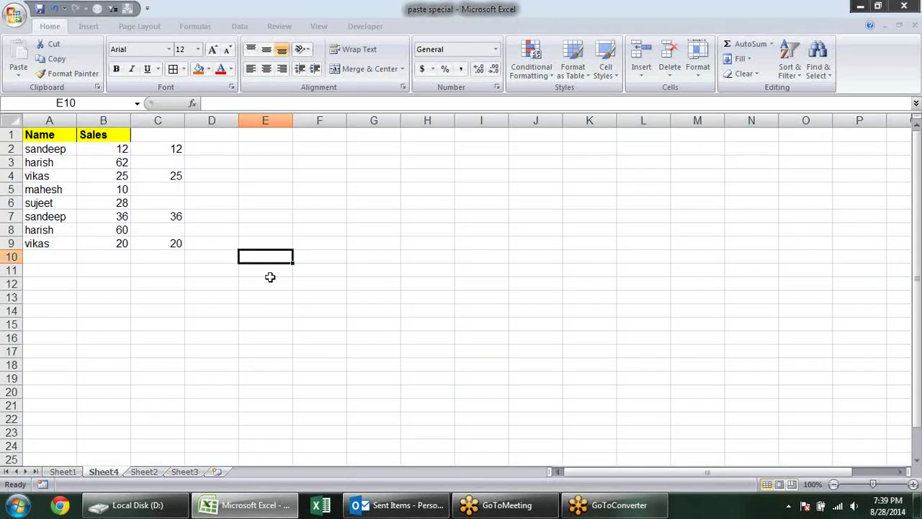
pyautogui.click(217, 472)
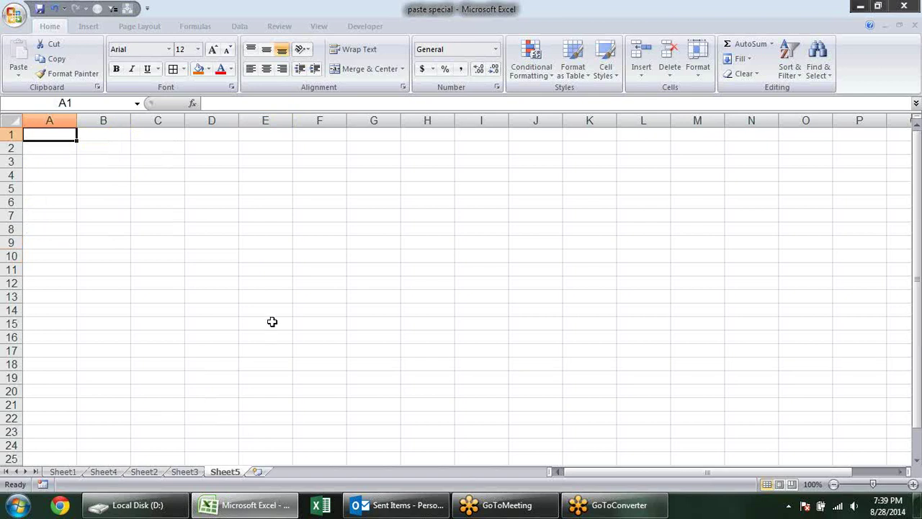
# Delete the blank Sheet5 via Alt, H, D and Delete Sheet, leaving Sheet3 showing.
pyautogui.press('alt')
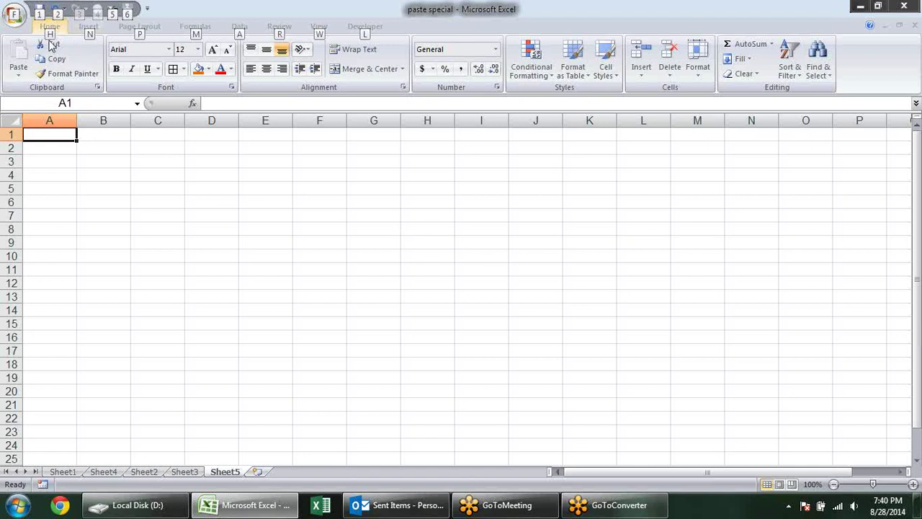
pyautogui.press('h')
pyautogui.press('d')
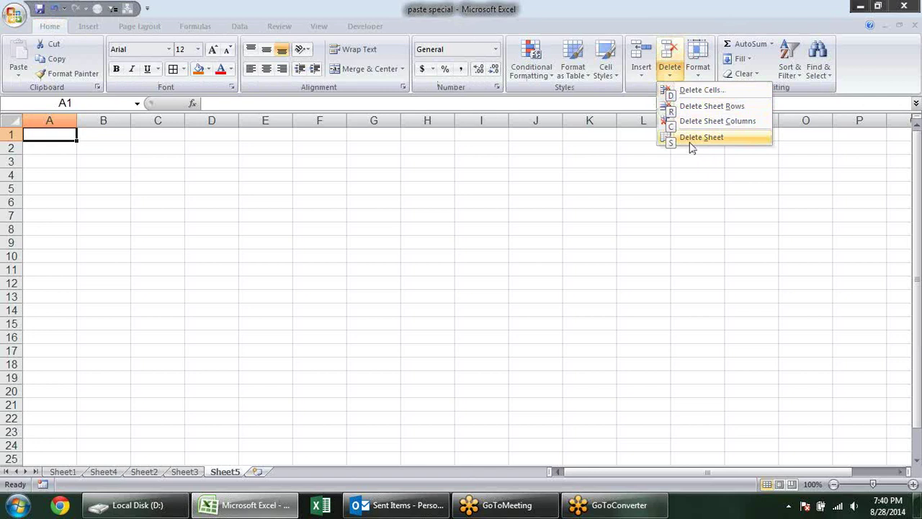
pyautogui.click(690, 143)
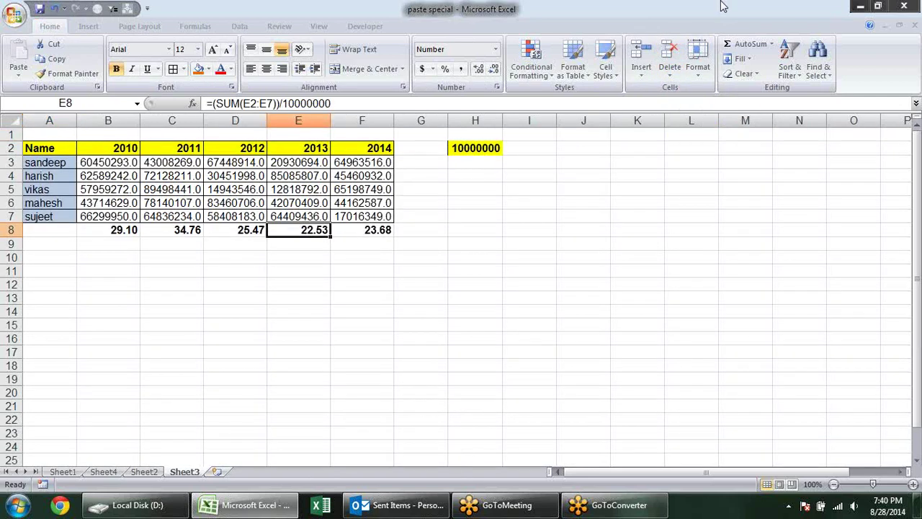
# Insert a new blank worksheet, then delete the added Sheet6.
pyautogui.click(636, 83)
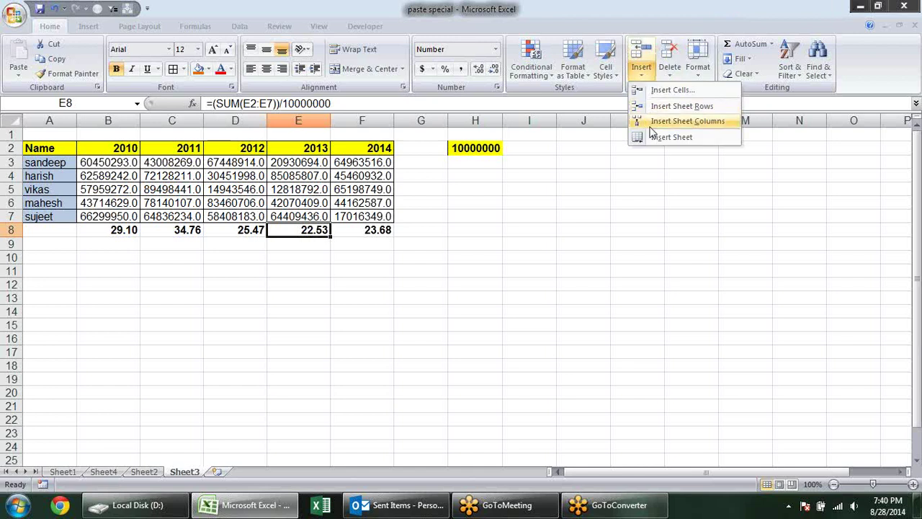
pyautogui.click(539, 268)
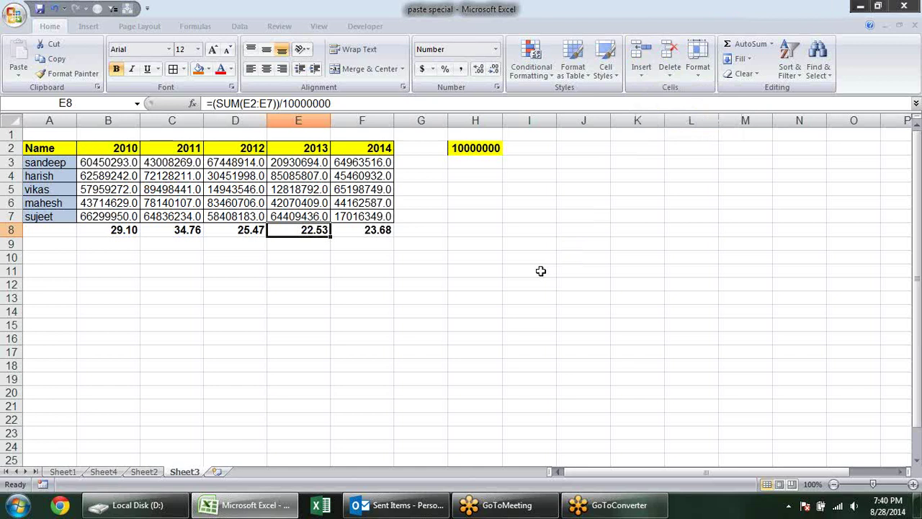
pyautogui.hotkey('alt', 'i')
pyautogui.press('w')
pyautogui.hotkey('alt', 'i')
pyautogui.press('l')
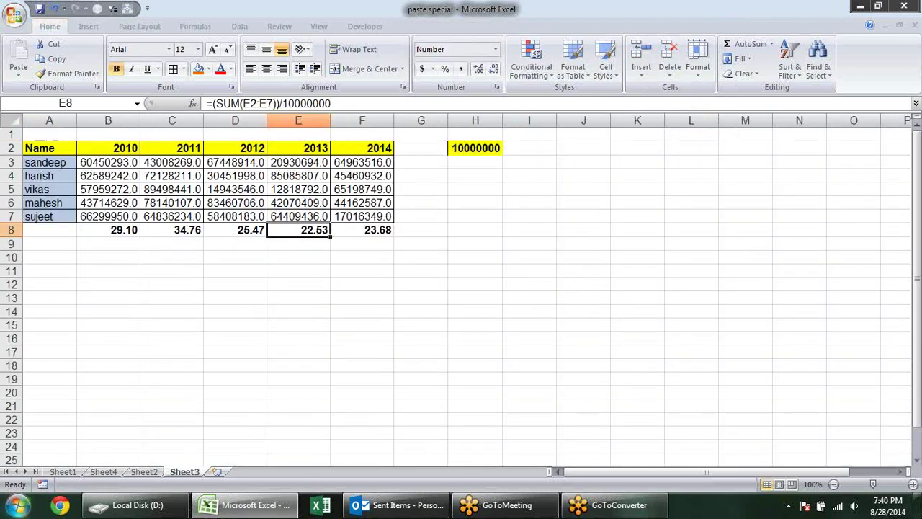
# Return to Sheet1 and select empty cells M12, J12, I6, J11 and E13.
pyautogui.click(63, 472)
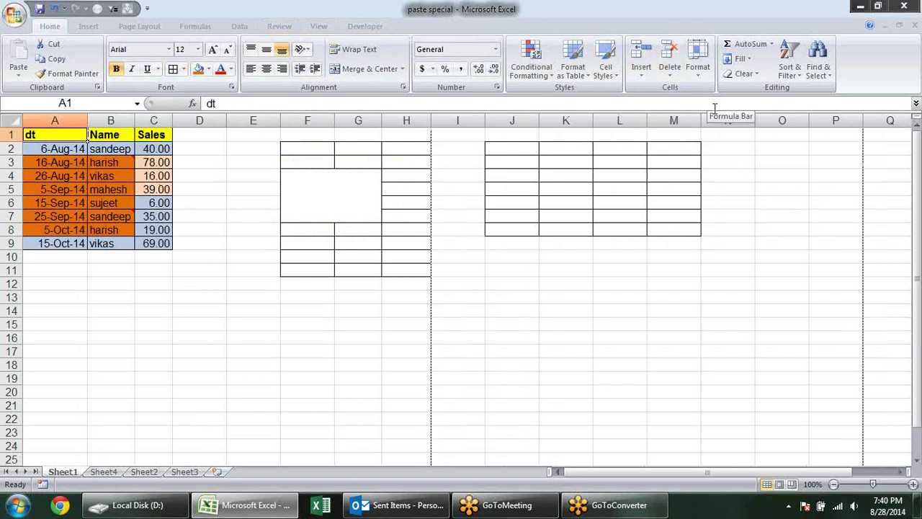
pyautogui.click(696, 283)
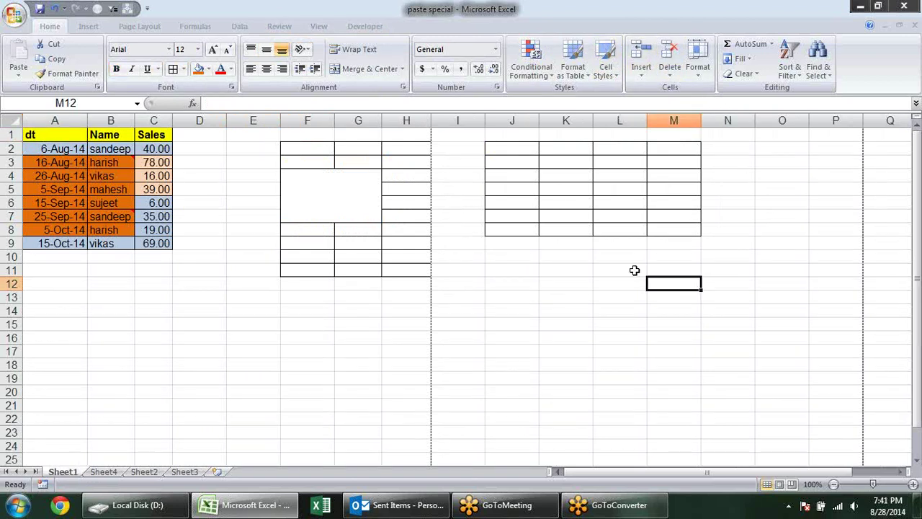
pyautogui.click(511, 281)
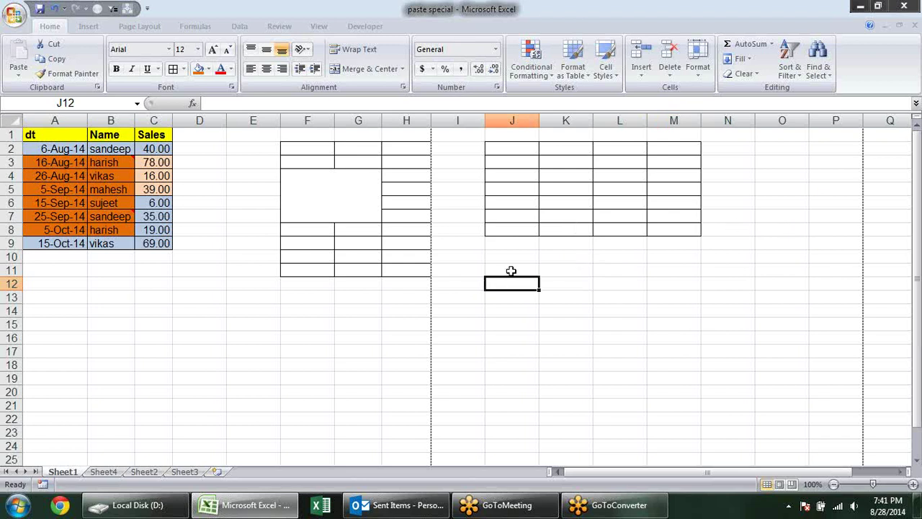
pyautogui.click(450, 201)
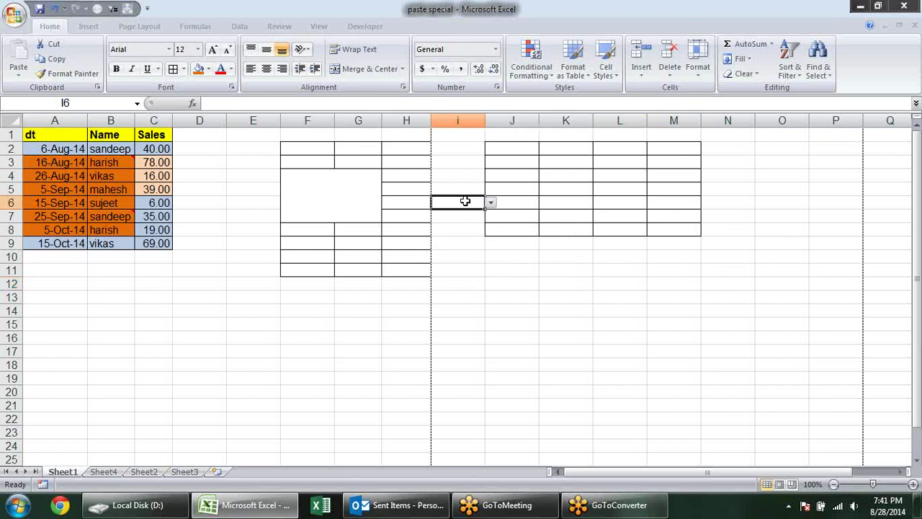
pyautogui.click(507, 268)
pyautogui.click(270, 301)
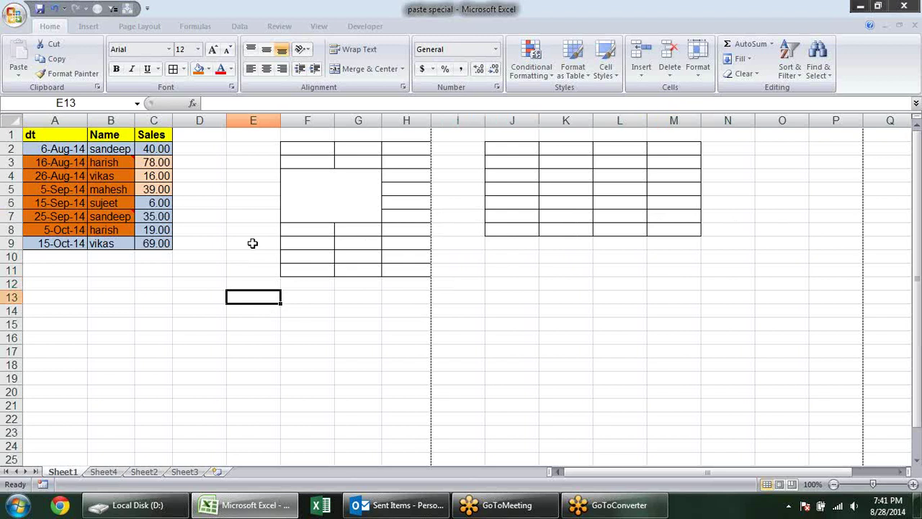
# Search Excel Help for 'keyboard shorcut' and open the 'Excel shortcut and function keys' article.
pyautogui.press('F1')
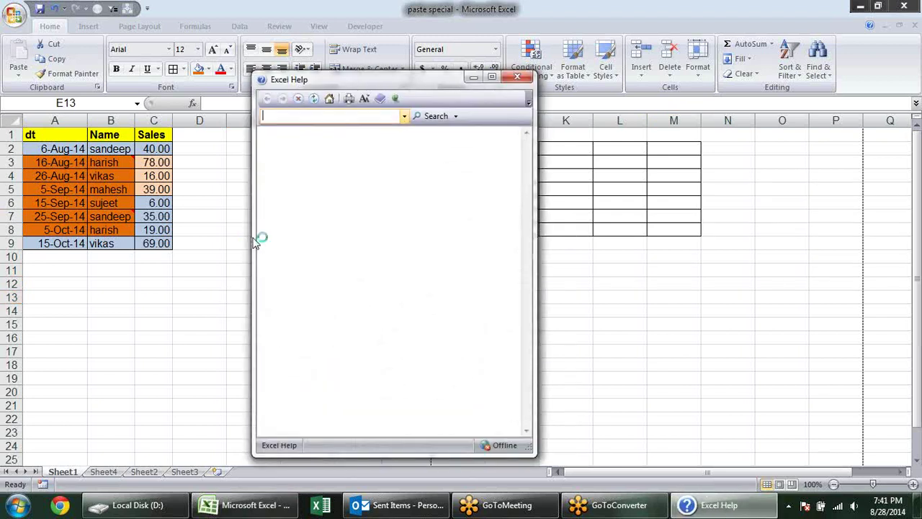
pyautogui.write('keyboard shorcut')
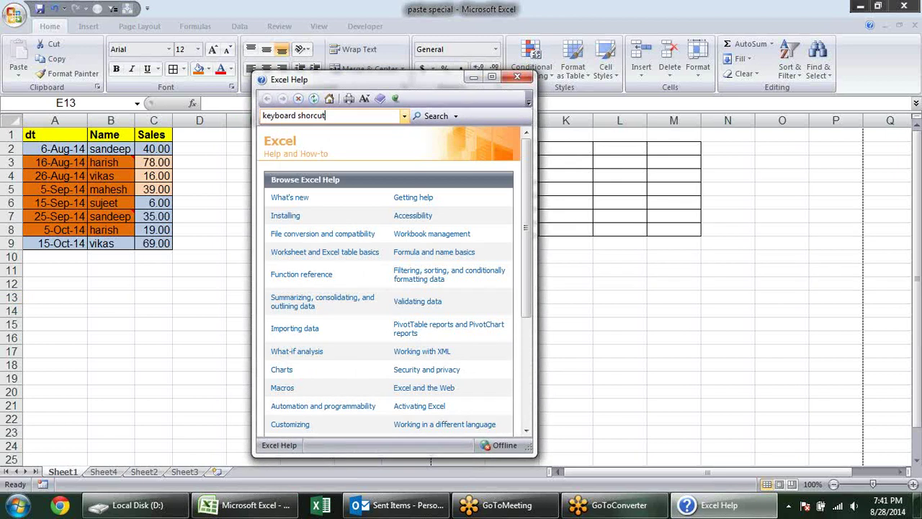
pyautogui.press('Return')
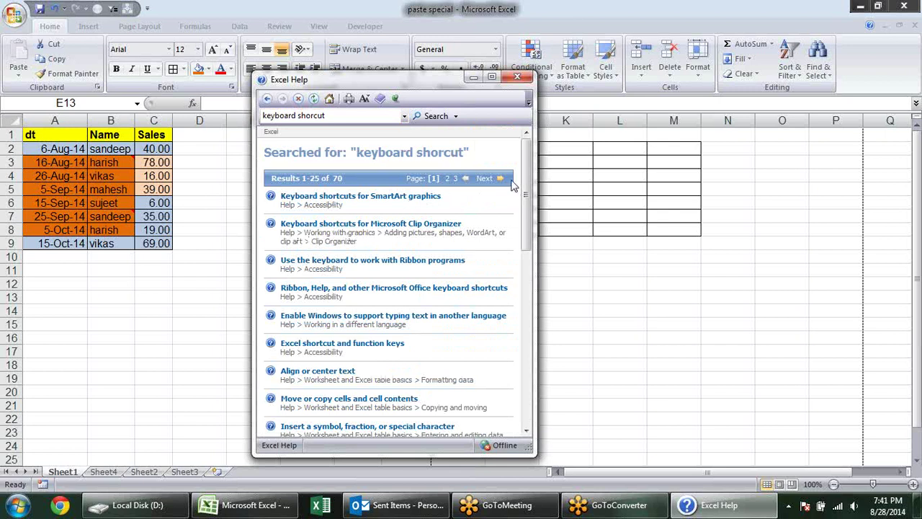
pyautogui.moveTo(524, 194); pyautogui.dragTo(524, 206)
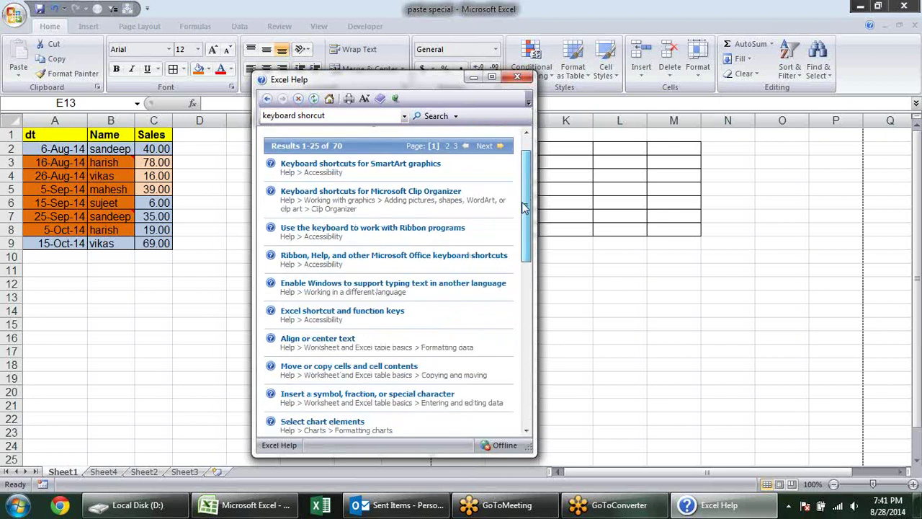
pyautogui.click(373, 318)
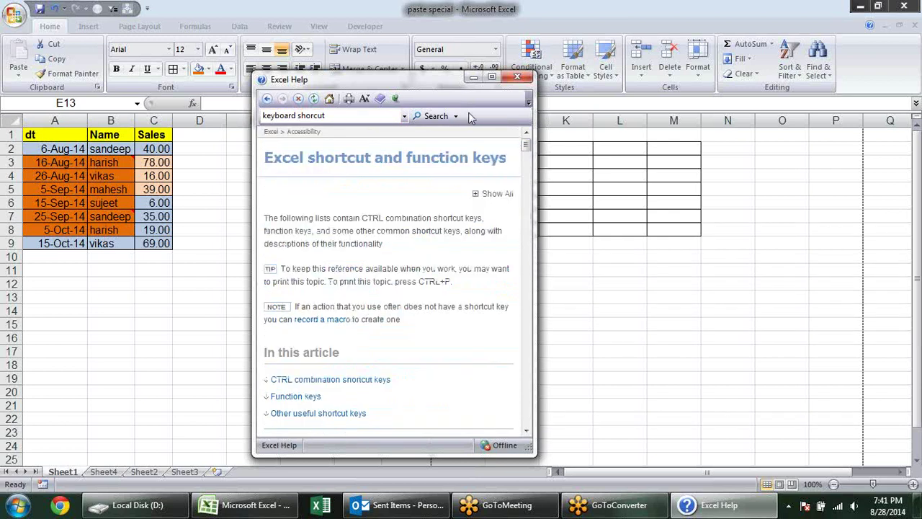
# Maximize Help and read the CTRL shortcut table, highlighting the CTRL+9 to CTRL+D entries.
pyautogui.click(491, 77)
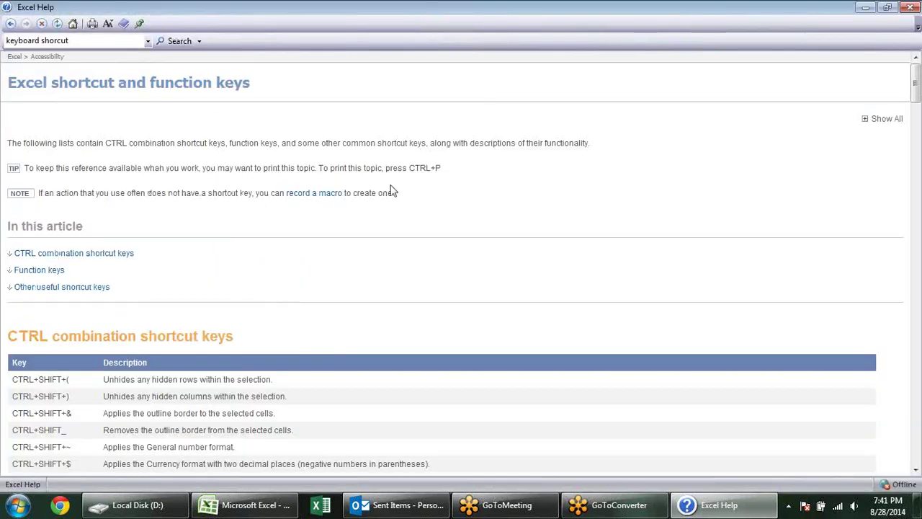
pyautogui.scroll(-1, 392, 190)
pyautogui.scroll(-2, 390, 191)
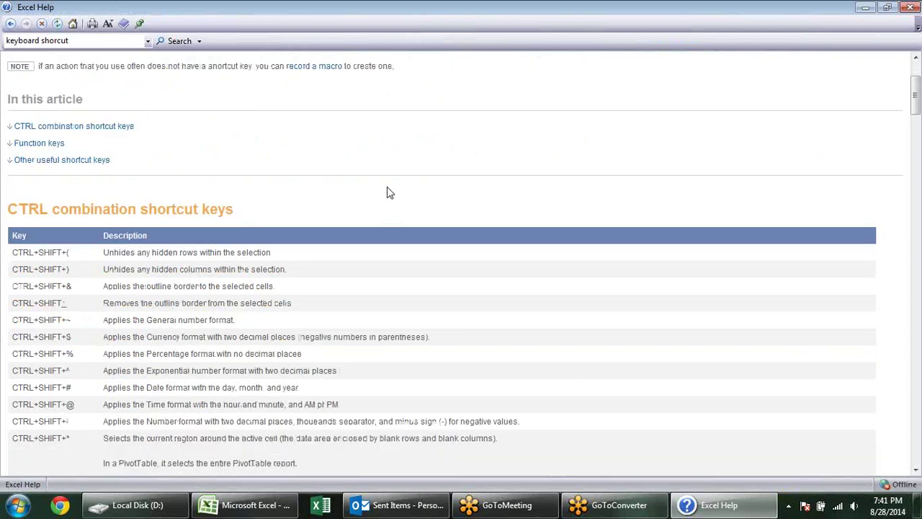
pyautogui.scroll(-1, 387, 192)
pyautogui.moveTo(33, 125); pyautogui.dragTo(127, 108)
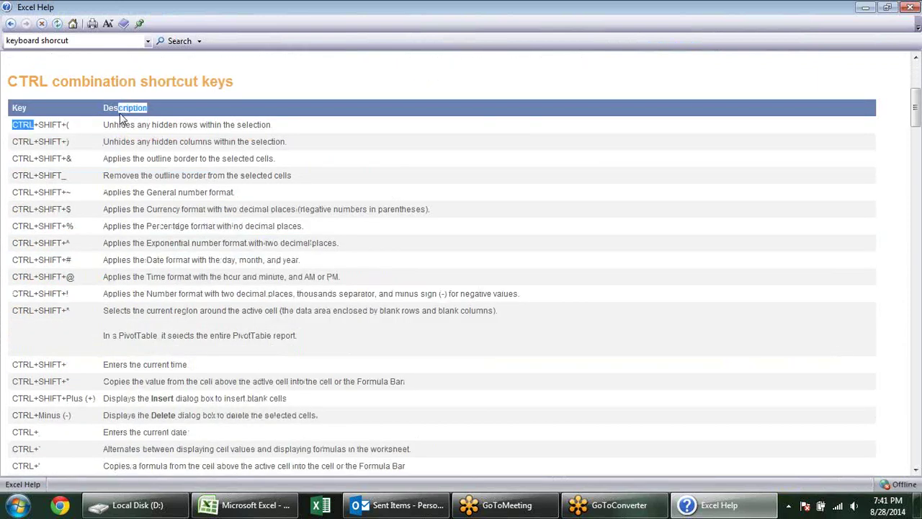
pyautogui.moveTo(38, 141); pyautogui.dragTo(137, 141)
pyautogui.moveTo(37, 175); pyautogui.dragTo(66, 175)
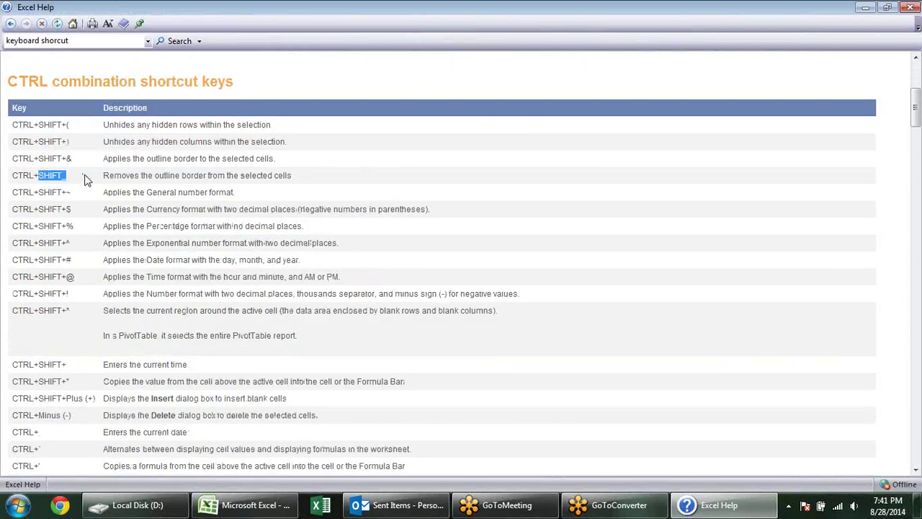
pyautogui.scroll(-3, 189, 226)
pyautogui.scroll(-1, 189, 225)
pyautogui.scroll(-2, 188, 225)
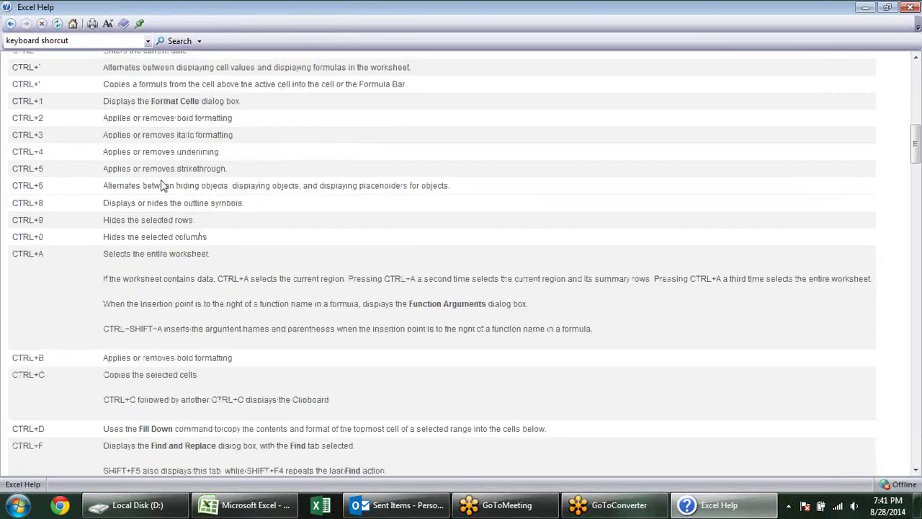
pyautogui.scroll(-2, 157, 129)
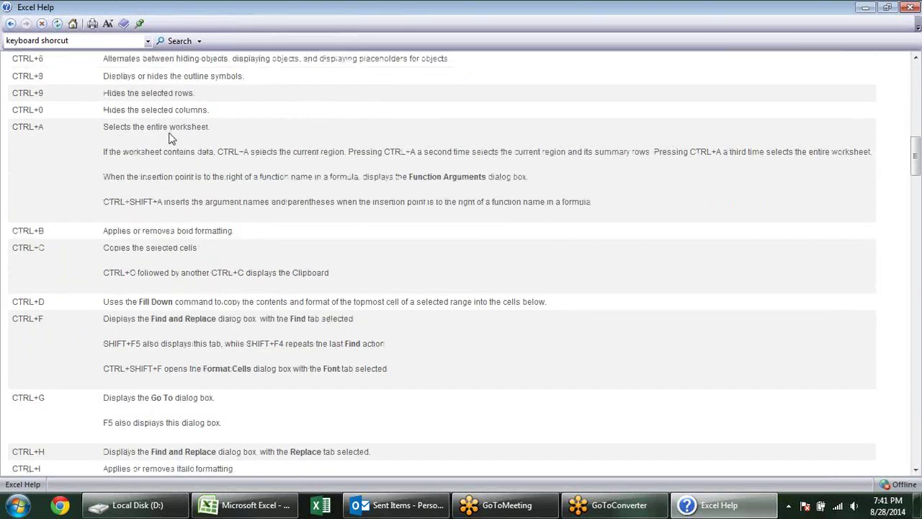
pyautogui.moveTo(92, 96); pyautogui.dragTo(214, 303)
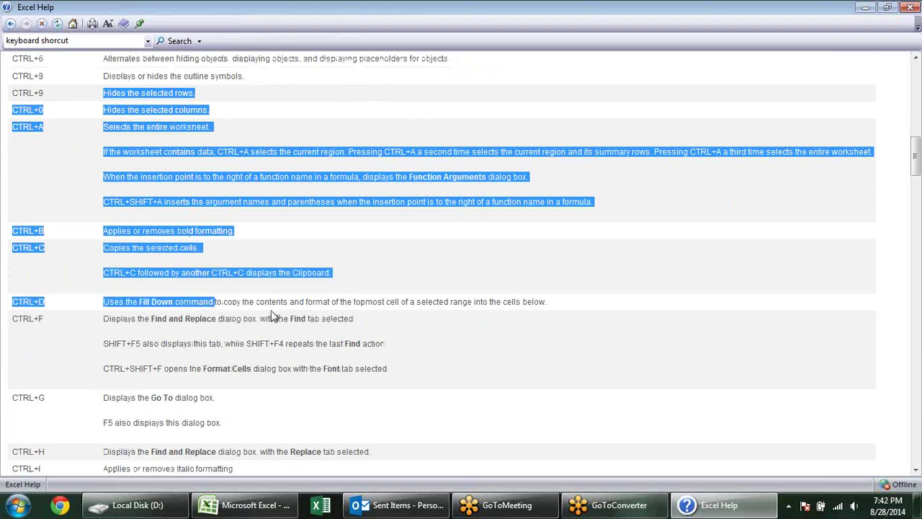
# Read through the function-key and other shortcut tables, then close Excel Help.
pyautogui.scroll(-2, 274, 317)
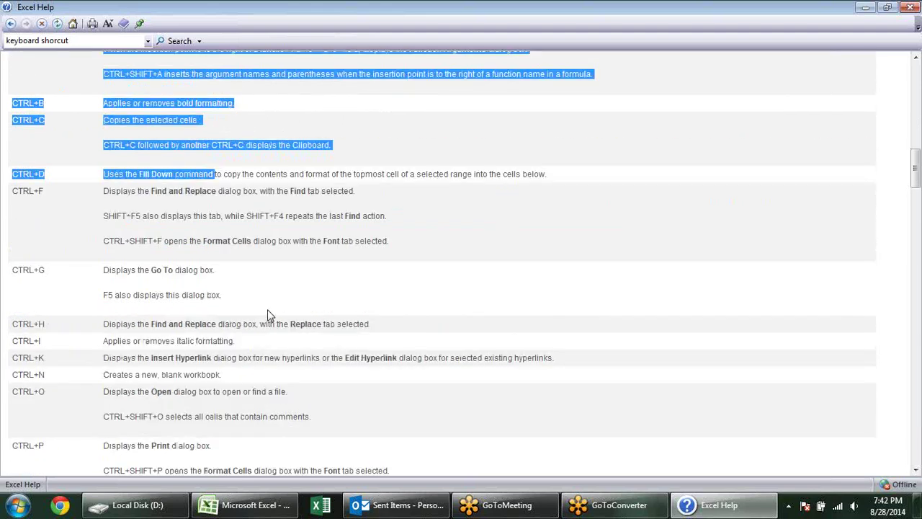
pyautogui.scroll(-2, 270, 310)
pyautogui.scroll(-3, 270, 310)
pyautogui.scroll(-3, 269, 309)
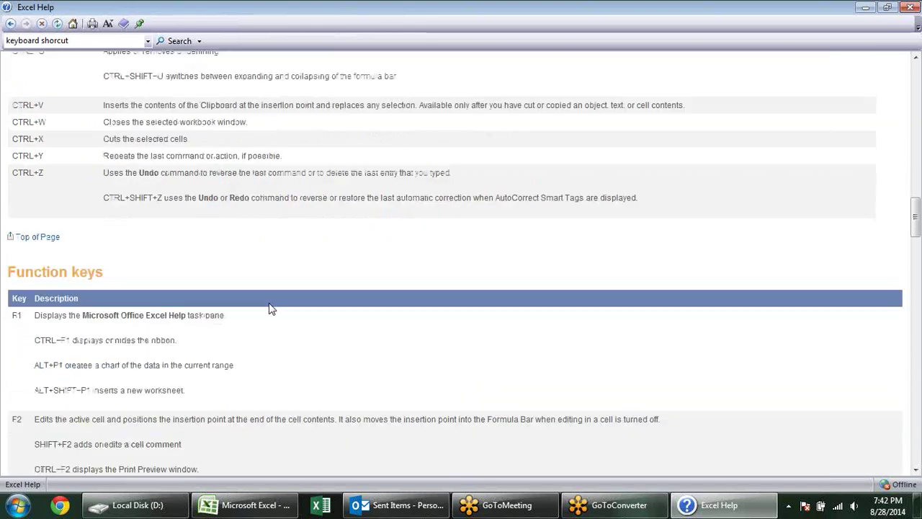
pyautogui.scroll(-2, 270, 310)
pyautogui.scroll(-4, 268, 309)
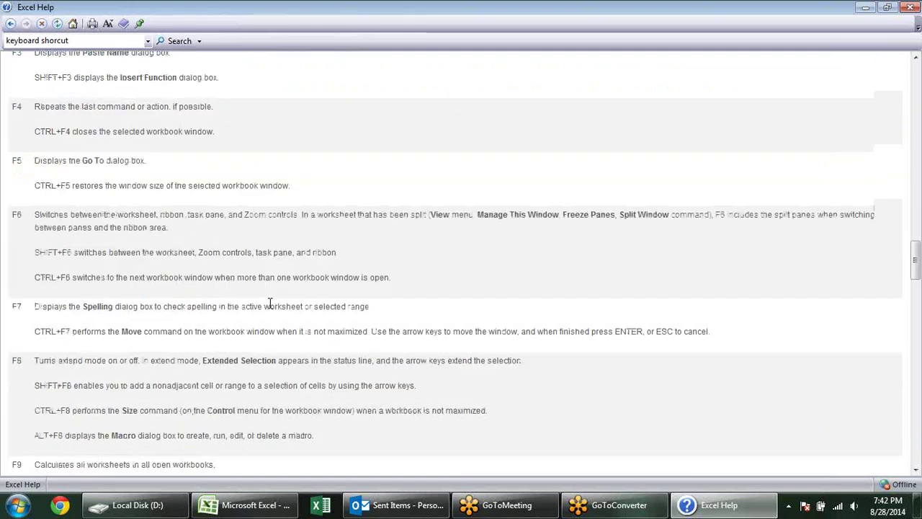
pyautogui.scroll(-3, 268, 308)
pyautogui.scroll(-5, 269, 309)
pyautogui.scroll(-8, 269, 308)
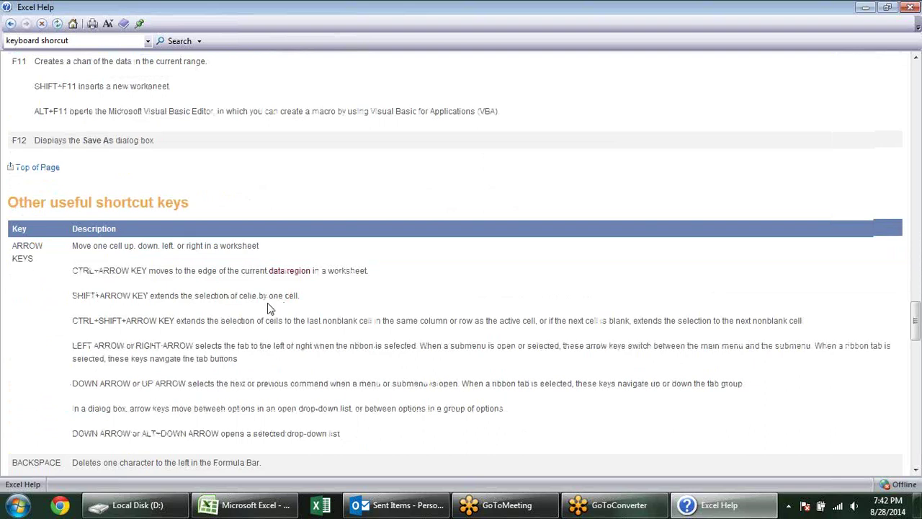
pyautogui.scroll(-3, 269, 309)
pyautogui.scroll(-5, 269, 308)
pyautogui.scroll(-2, 268, 309)
pyautogui.click(911, 6)
pyautogui.click(760, 214)
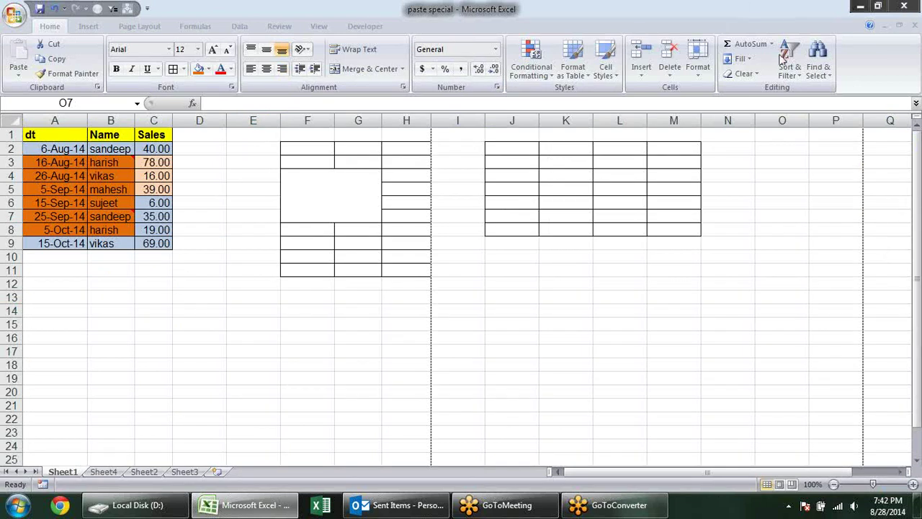
# Minimize Excel, then use Flip 3D and Show Desktop to toggle between the workbook and the desktop.
pyautogui.click(802, 210)
pyautogui.click(859, 7)
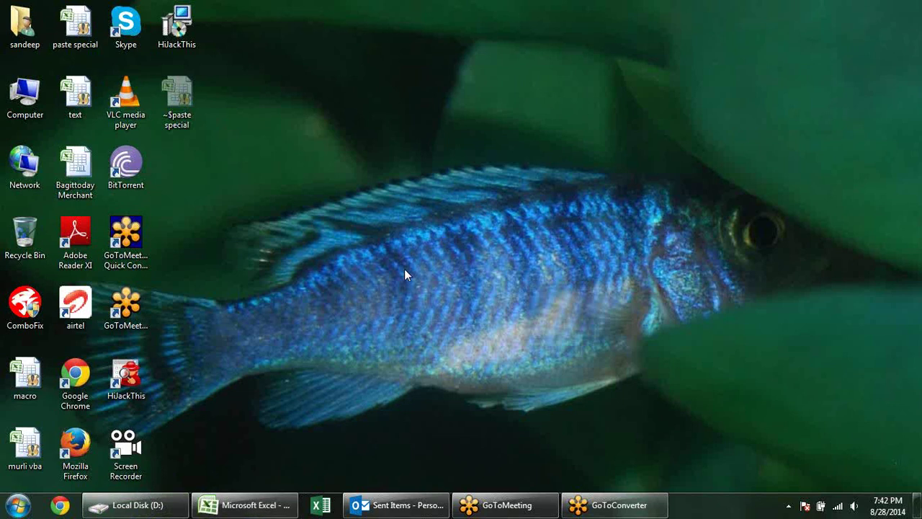
pyautogui.press('super+Tab')
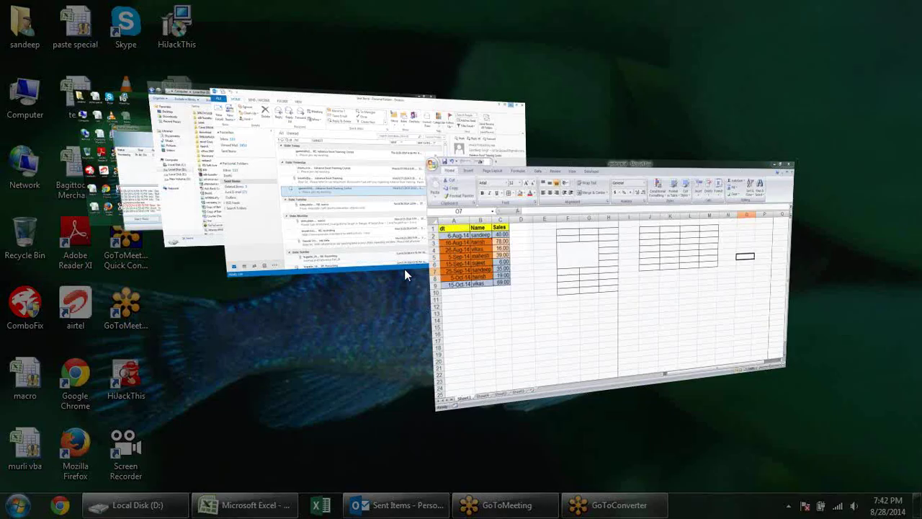
pyautogui.click(252, 504)
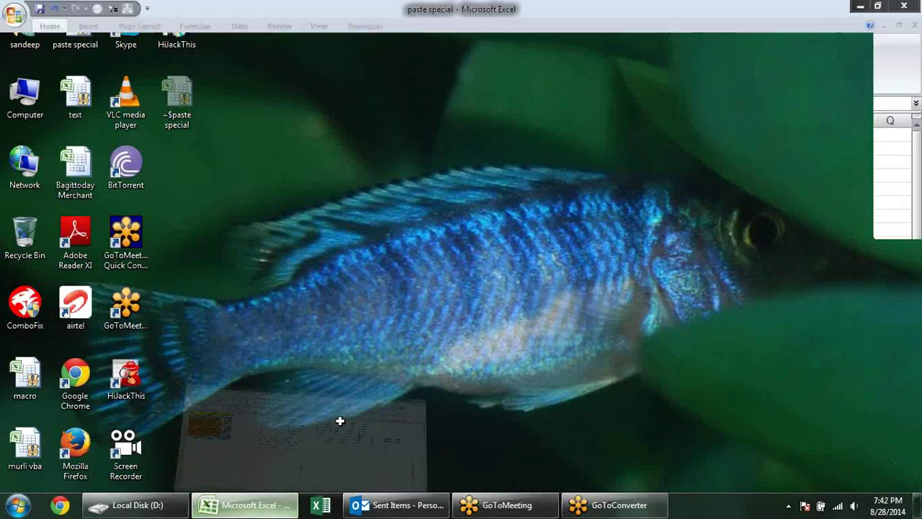
pyautogui.press('super+d')
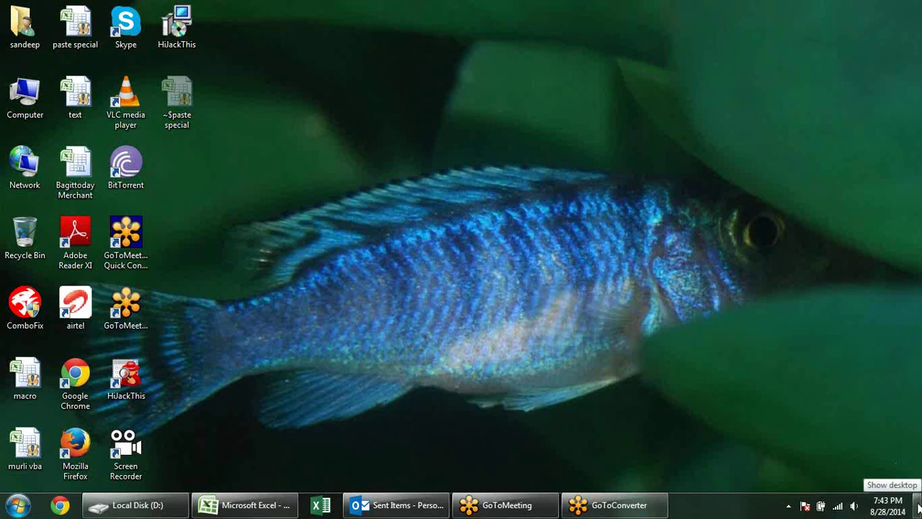
pyautogui.click(917, 507)
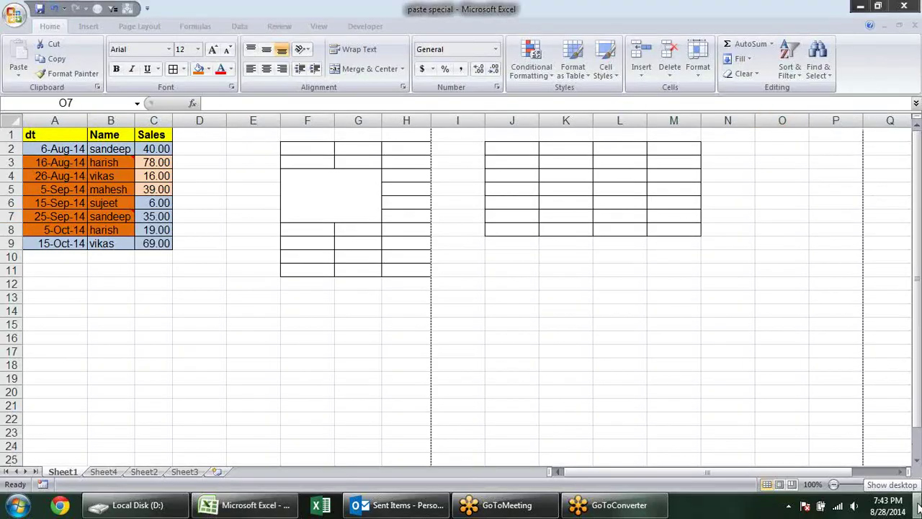
pyautogui.click(917, 506)
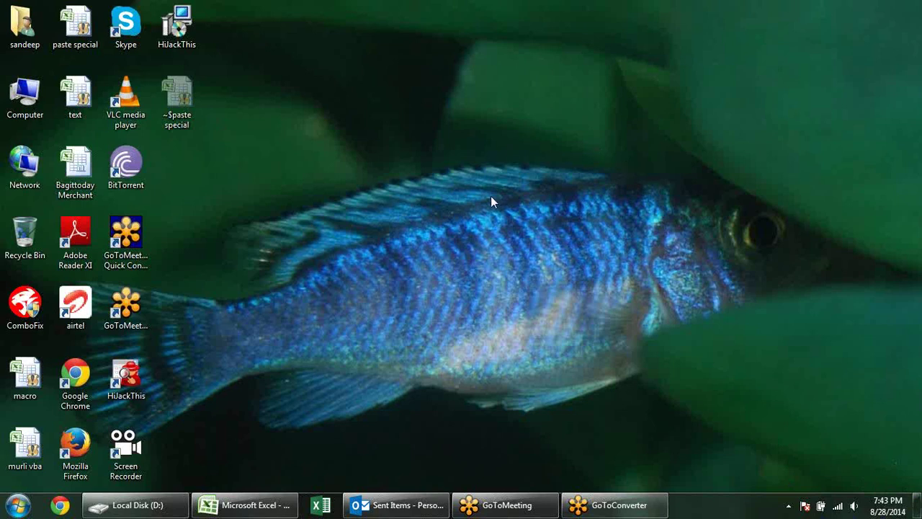
# Search Windows Help and Support for 'keyboard shortcut' and open the Keyboard shortcuts article.
pyautogui.press('F1')
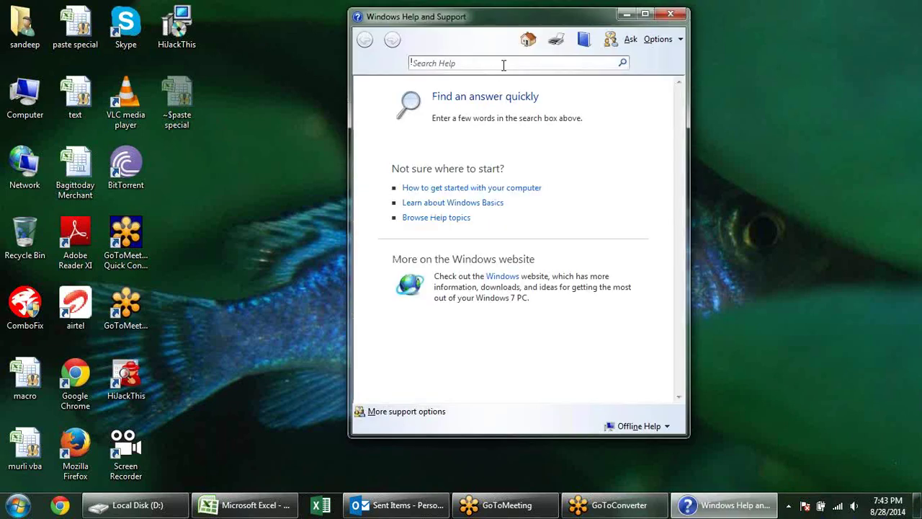
pyautogui.click(503, 63)
pyautogui.write('keyboard shortcut')
pyautogui.press('Return')
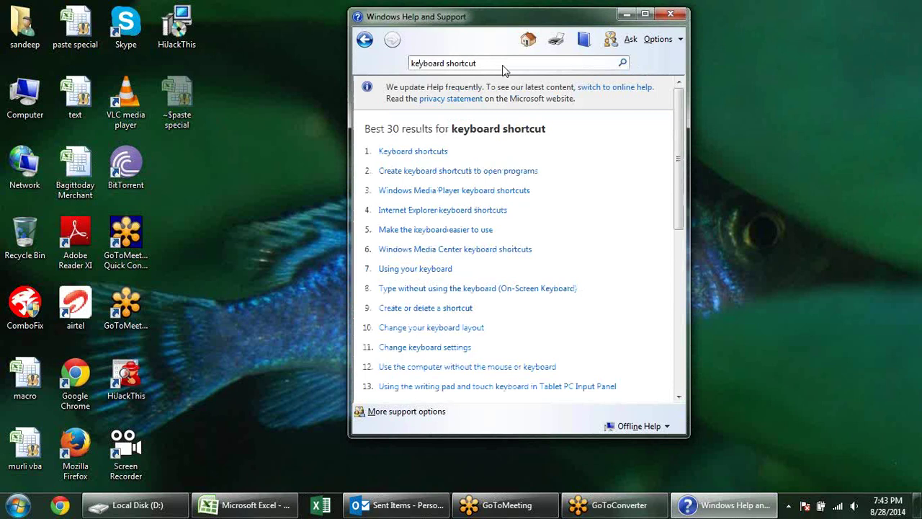
pyautogui.click(434, 152)
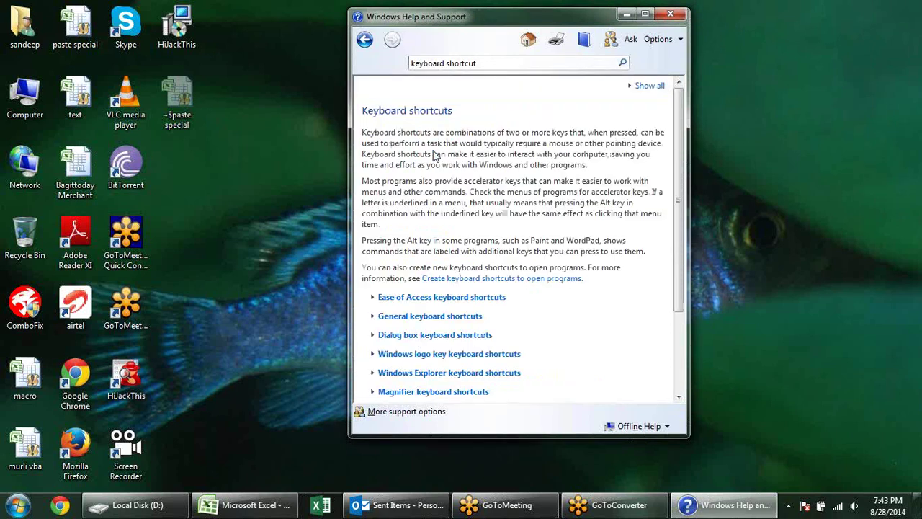
pyautogui.scroll(-2, 438, 151)
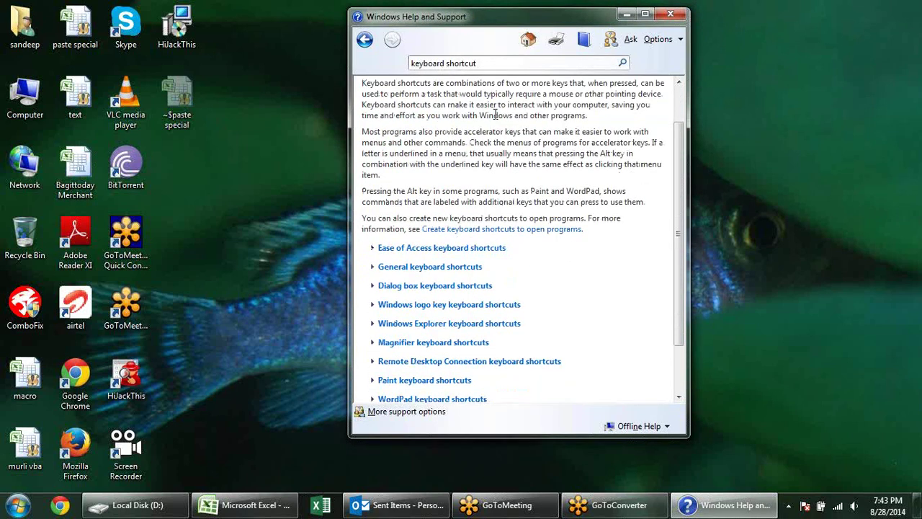
pyautogui.scroll(-2, 501, 130)
# Expand the Ease of Access and General keyboard shortcuts sections and read through them.
pyautogui.click(481, 185)
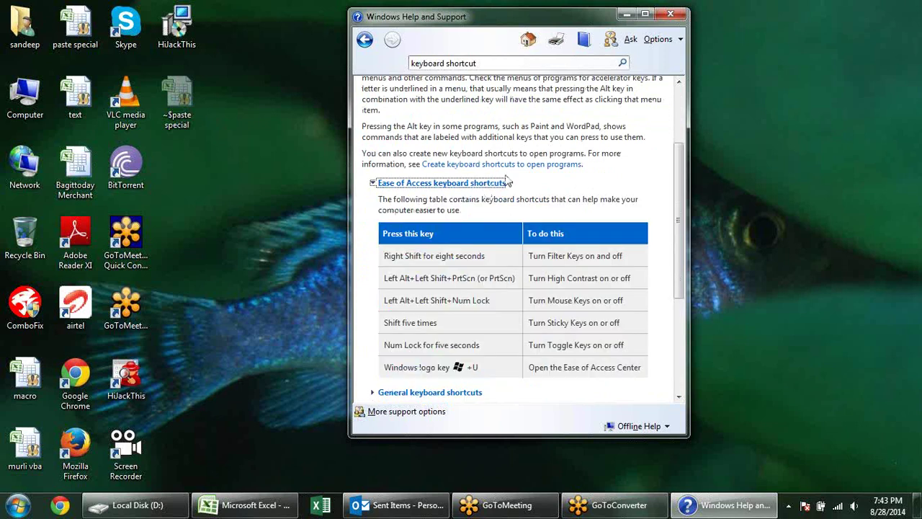
pyautogui.scroll(-3, 522, 169)
pyautogui.click(457, 245)
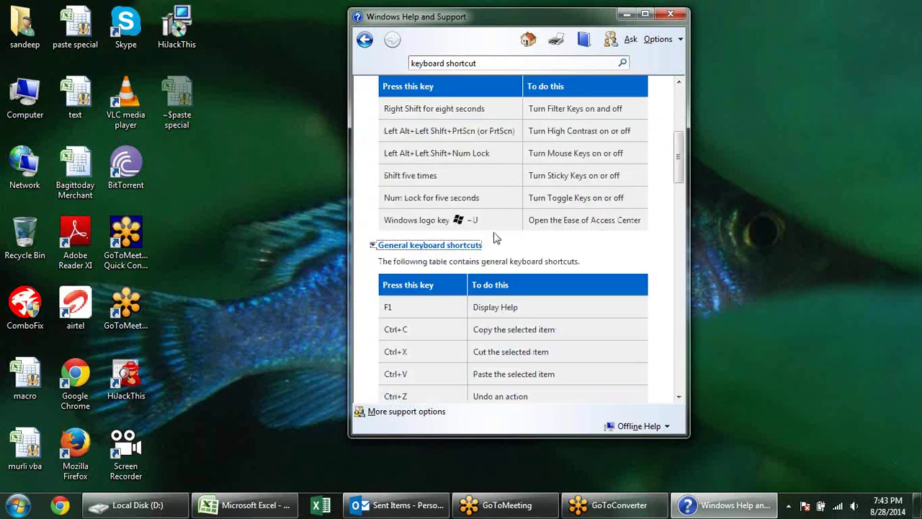
pyautogui.scroll(-3, 494, 239)
pyautogui.scroll(-4, 496, 235)
pyautogui.scroll(-5, 495, 235)
pyautogui.scroll(-6, 497, 239)
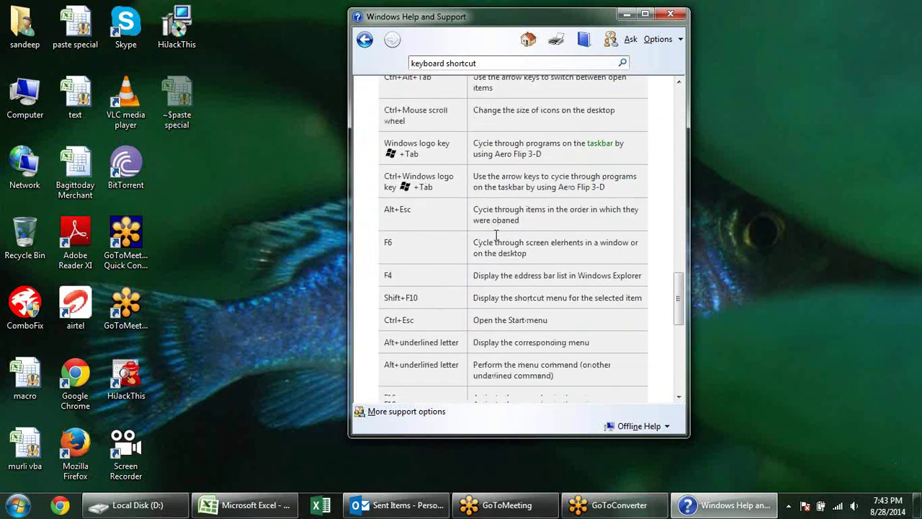
pyautogui.scroll(-1, 475, 202)
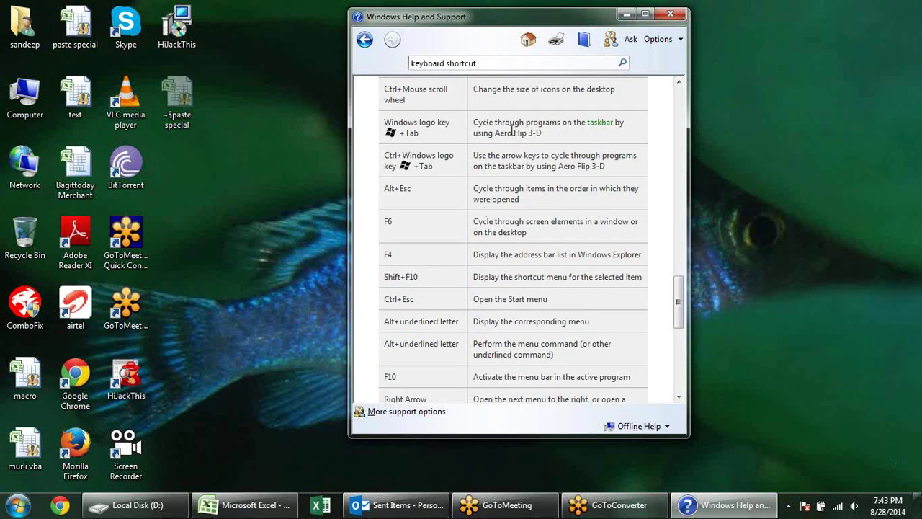
pyautogui.scroll(-3, 513, 137)
pyautogui.scroll(-2, 515, 150)
pyautogui.scroll(-10, 515, 150)
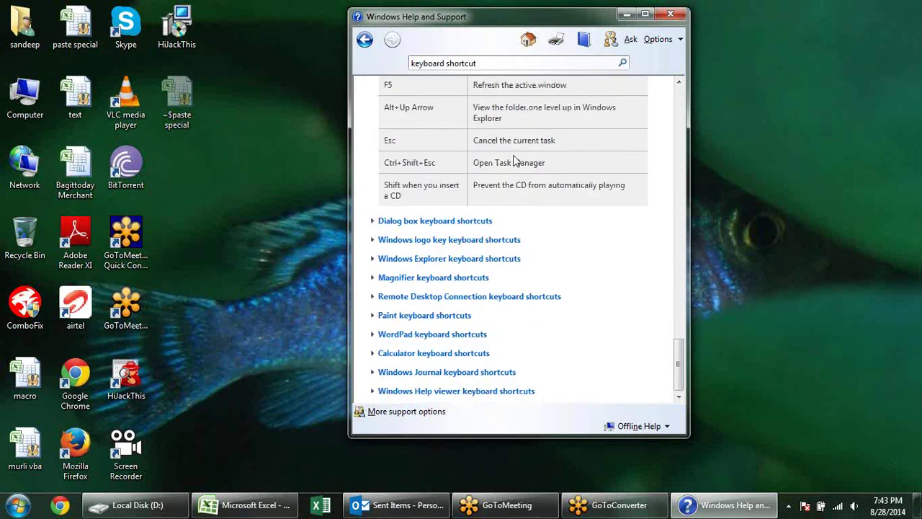
# Expand the Windows logo key shortcuts section, read its table, and close Help and Support.
pyautogui.click(467, 241)
pyautogui.scroll(-2, 475, 216)
pyautogui.scroll(-6, 519, 137)
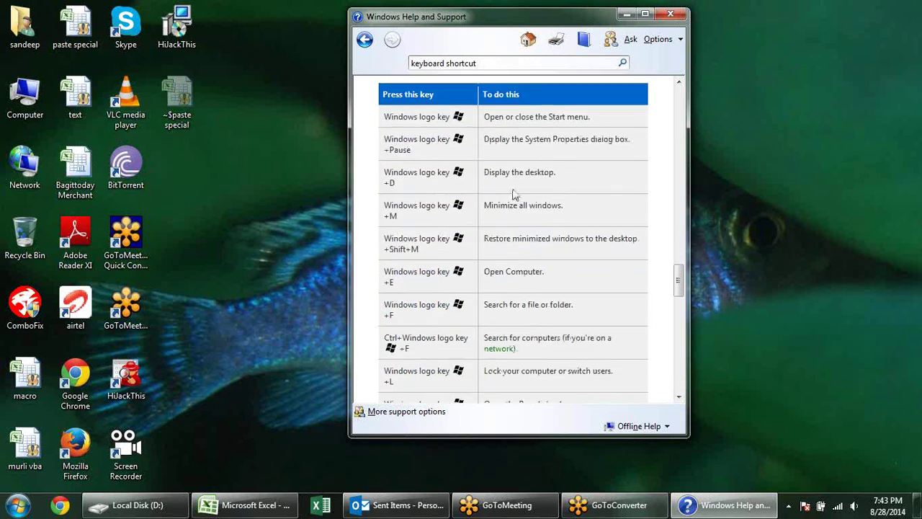
pyautogui.scroll(-9, 508, 325)
pyautogui.scroll(-9, 505, 311)
pyautogui.scroll(-4, 505, 307)
pyautogui.scroll(-8, 505, 308)
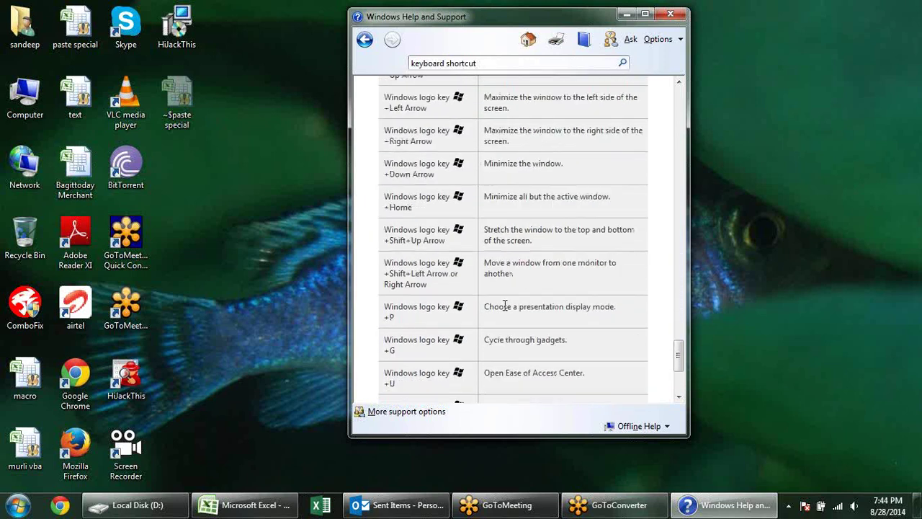
pyautogui.scroll(-5, 505, 308)
pyautogui.scroll(-2, 505, 310)
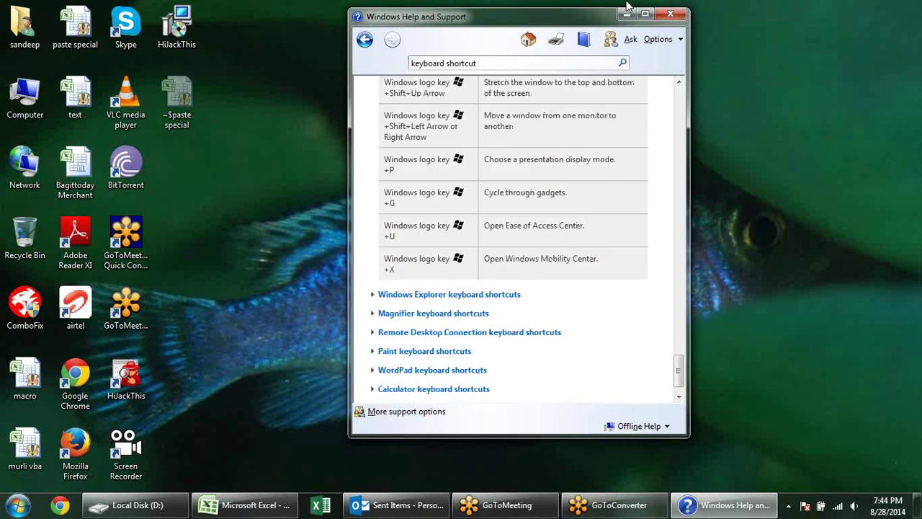
pyautogui.click(661, 17)
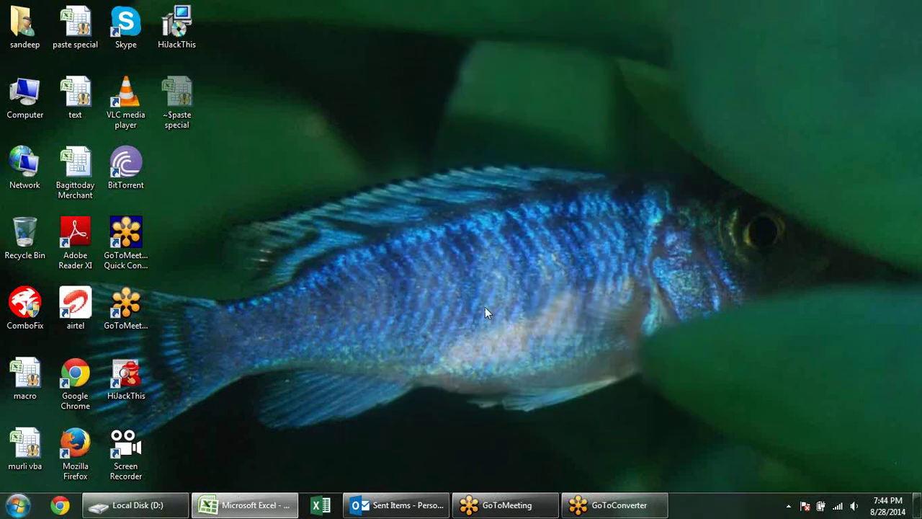
# Alt+Tab to Local Disk (D:) and then Excel, show the desktop, and bring up Run.
pyautogui.moveTo(245, 505)
pyautogui.hotkey('alt', 'Tab')
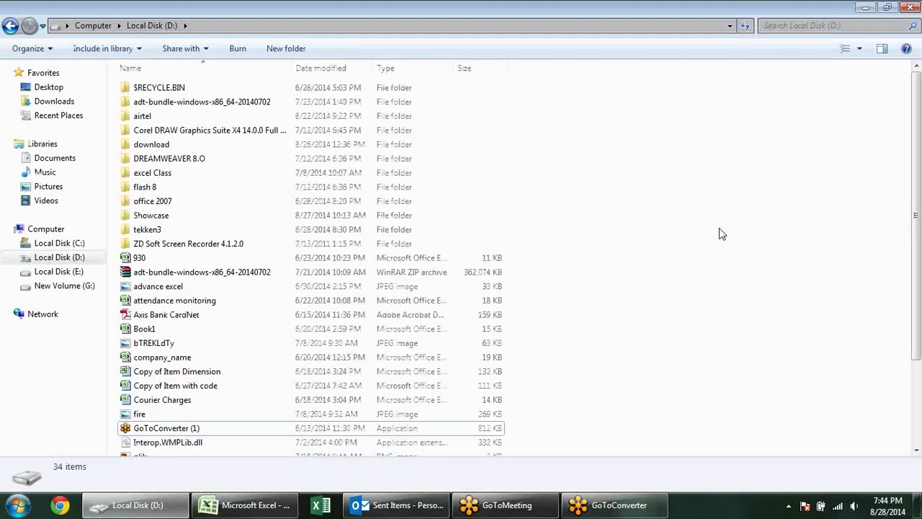
pyautogui.hotkey('alt', 'Tab')
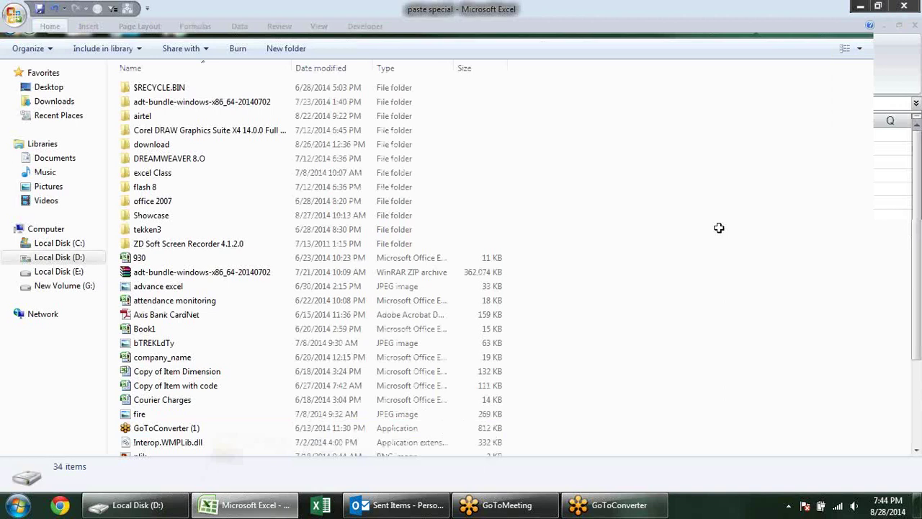
pyautogui.press('super+d')
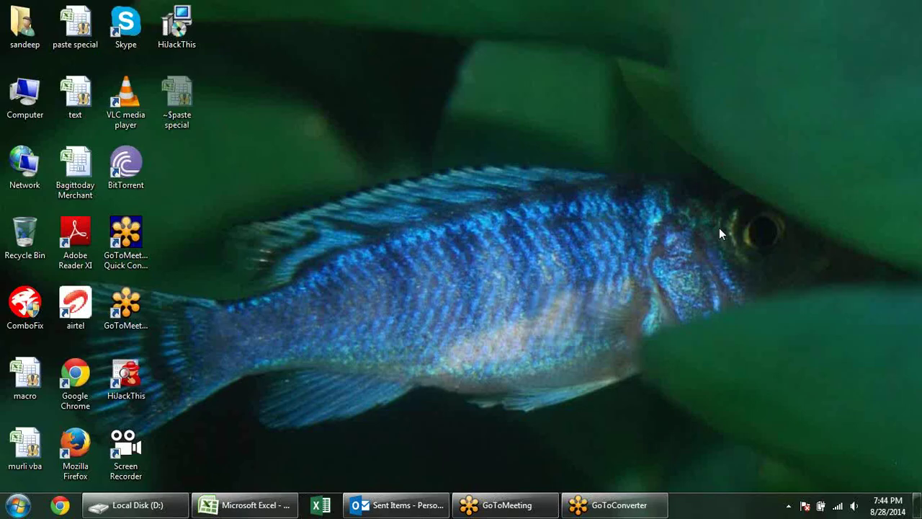
pyautogui.press('super+r')
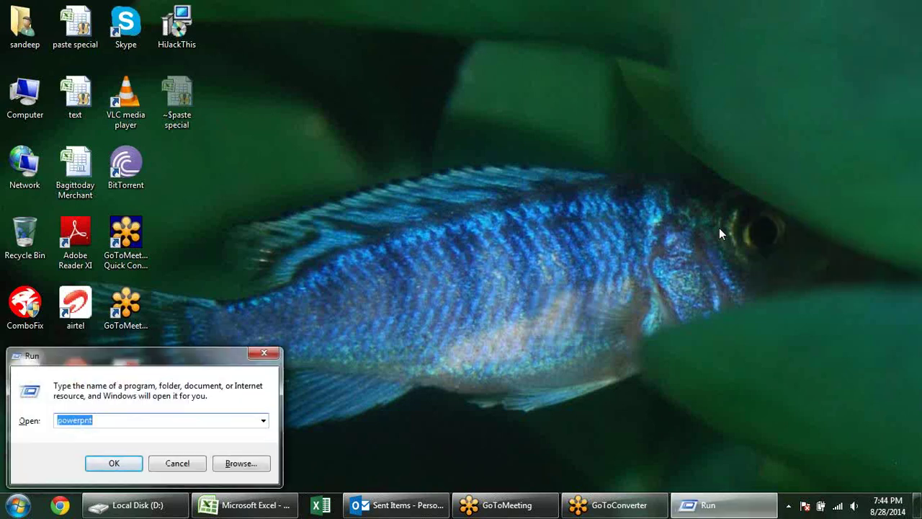
# Dismiss the Run box without launching powerpnt, then Alt+Tab back to Outlook's Sent Items.
pyautogui.press('Return')
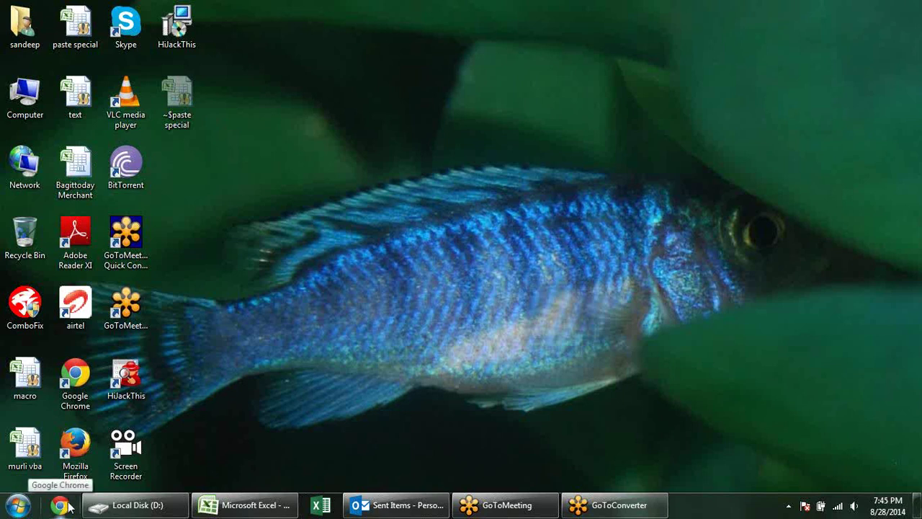
pyautogui.moveTo(126, 510)
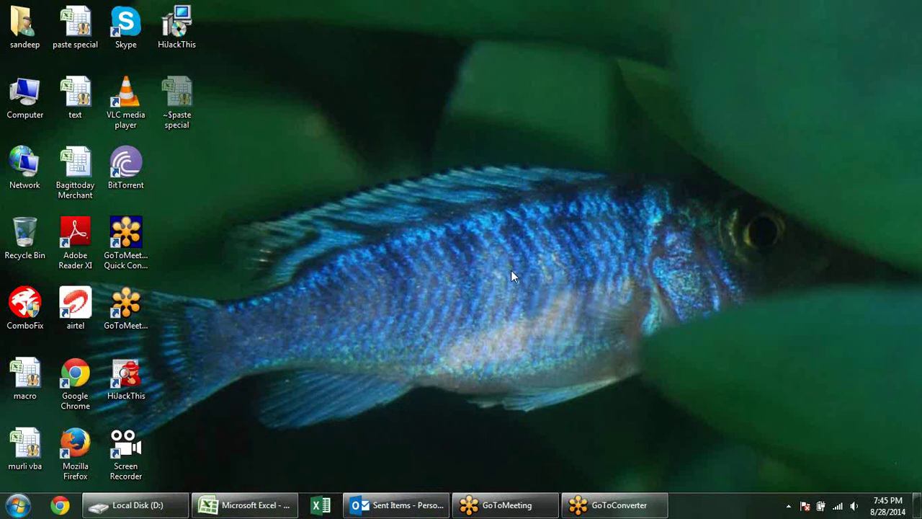
pyautogui.hotkey('alt', 'Tab')
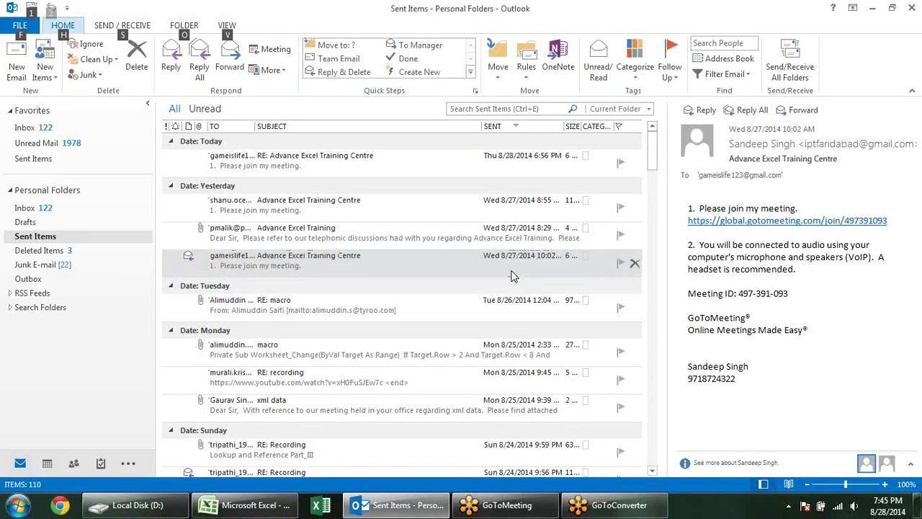
# Minimize both Excel and Outlook, then restore the paste special workbook from the taskbar.
pyautogui.hotkey('alt', 'Tab')
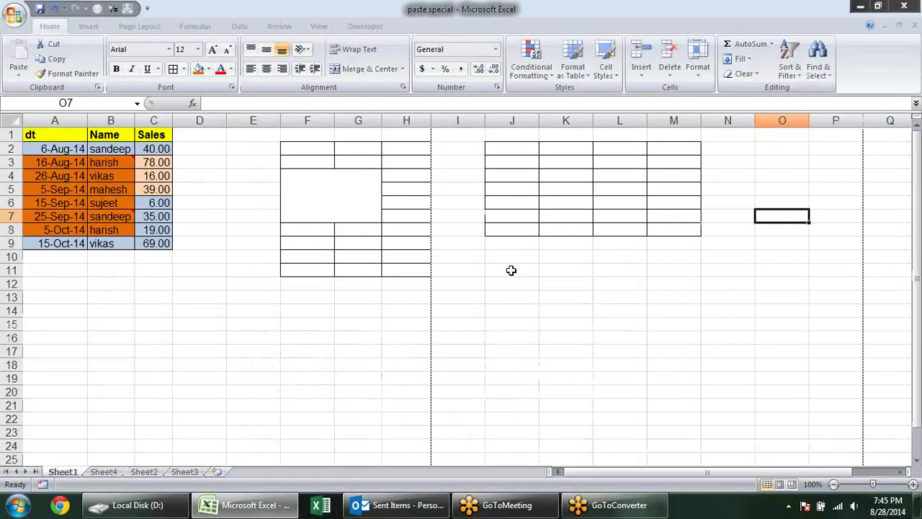
pyautogui.hotkey('alt', 'Tab')
pyautogui.hotkey('alt', 'Tab')
pyautogui.hotkey('alt', 'Tab')
pyautogui.hotkey('alt', 'Tab')
pyautogui.hotkey('alt', 'Tab')
pyautogui.hotkey('alt', 'Tab')
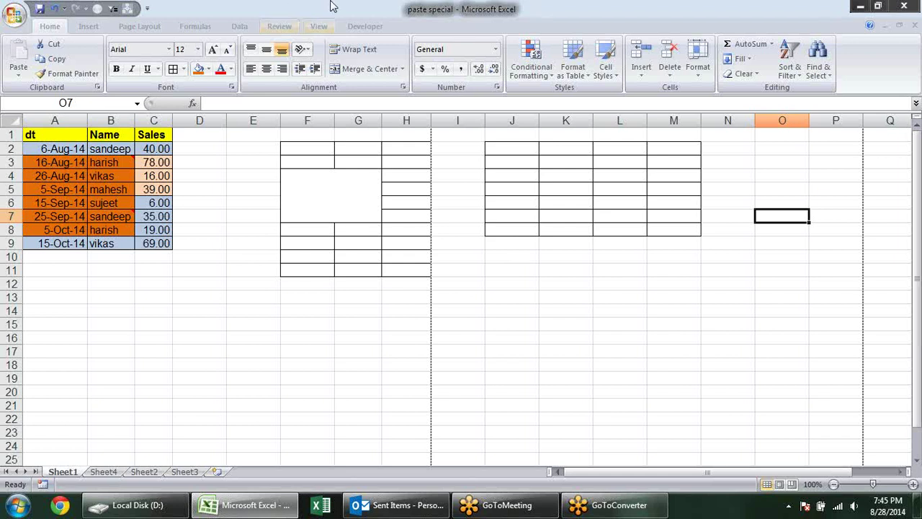
pyautogui.click(861, 6)
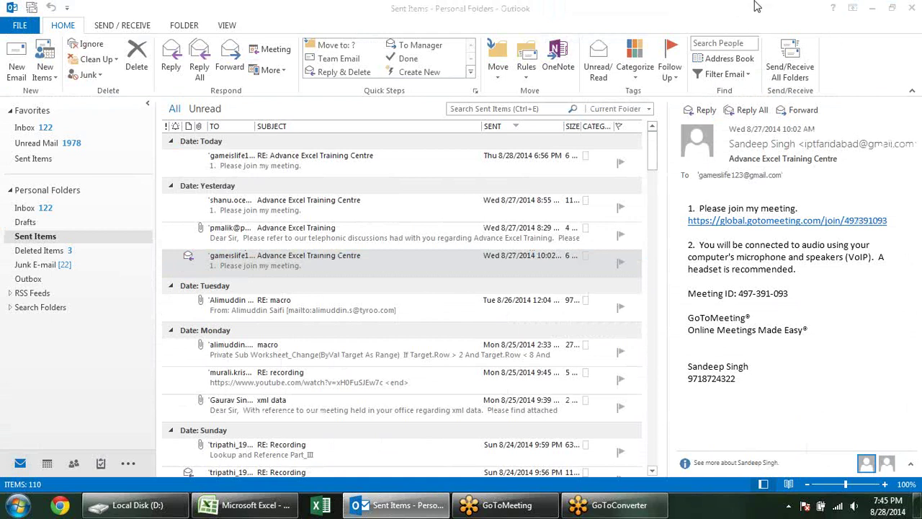
pyautogui.click(874, 8)
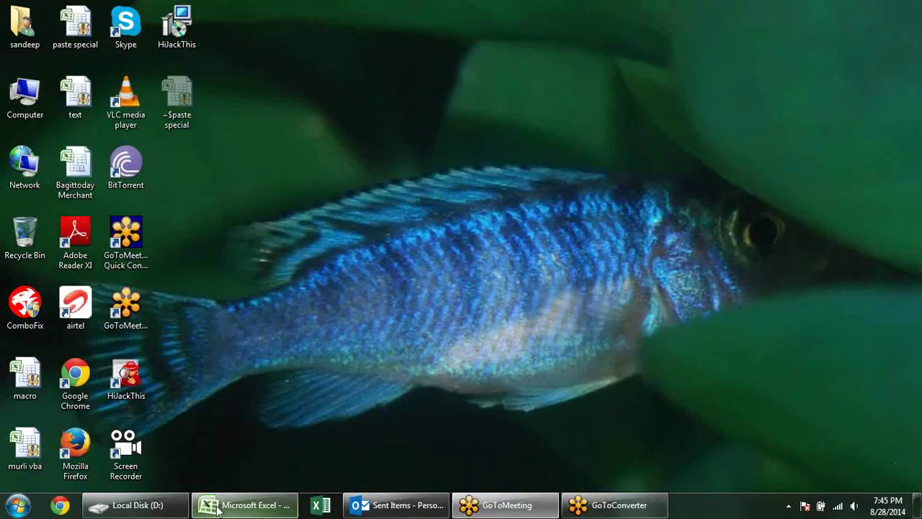
pyautogui.click(245, 505)
# View the Office button's Recent Documents list, close it, and select cell J11.
pyautogui.click(303, 283)
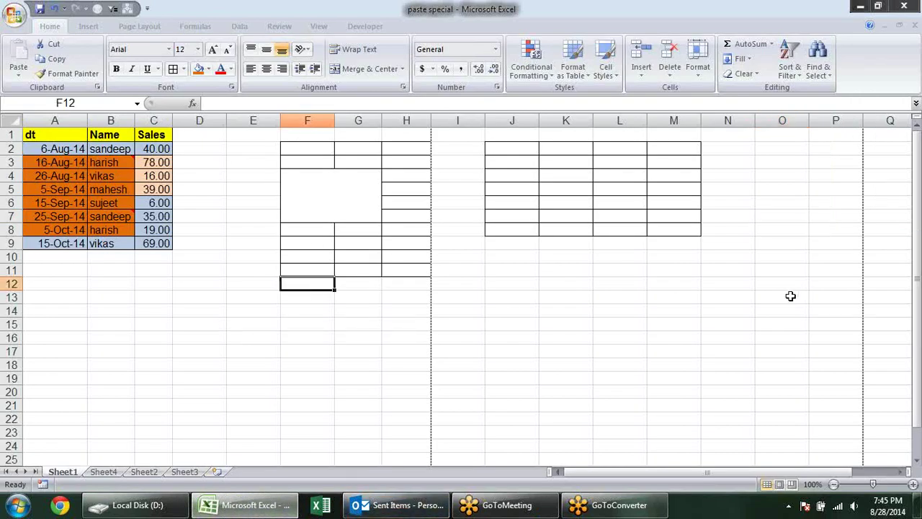
pyautogui.click(742, 314)
pyautogui.click(14, 14)
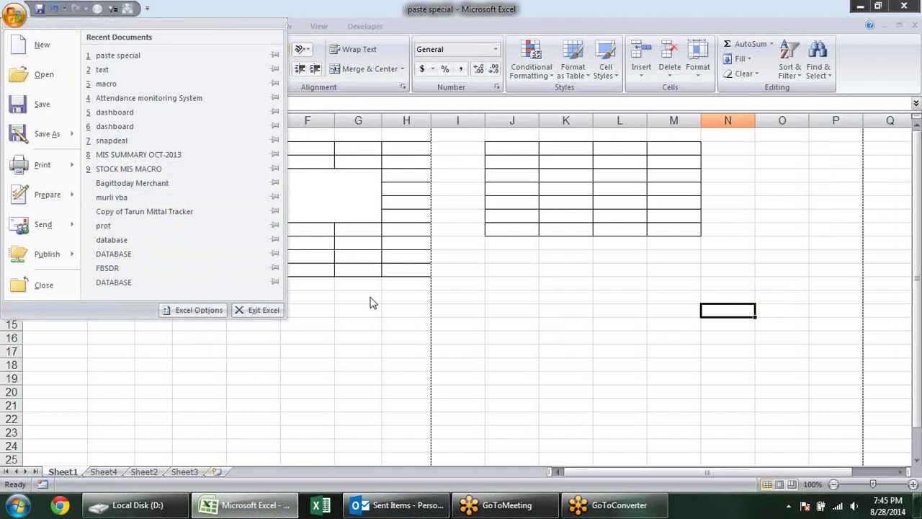
pyautogui.click(450, 274)
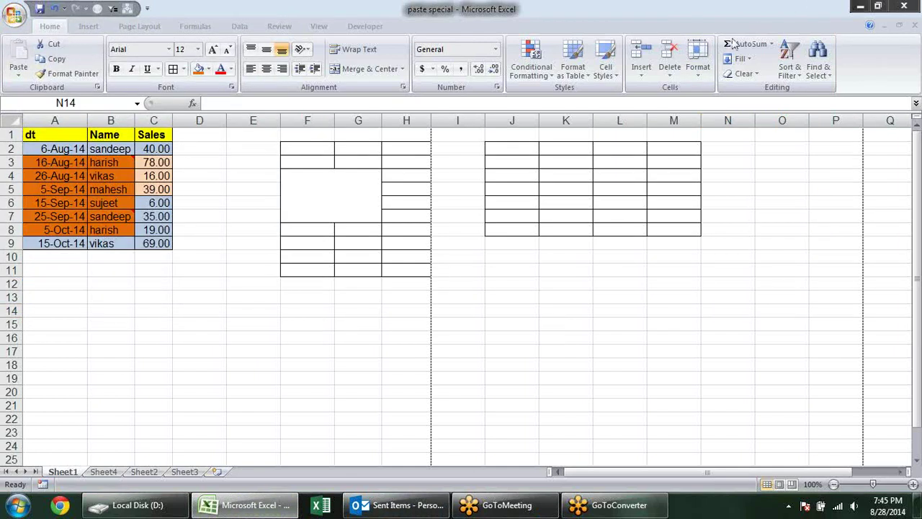
pyautogui.click(491, 269)
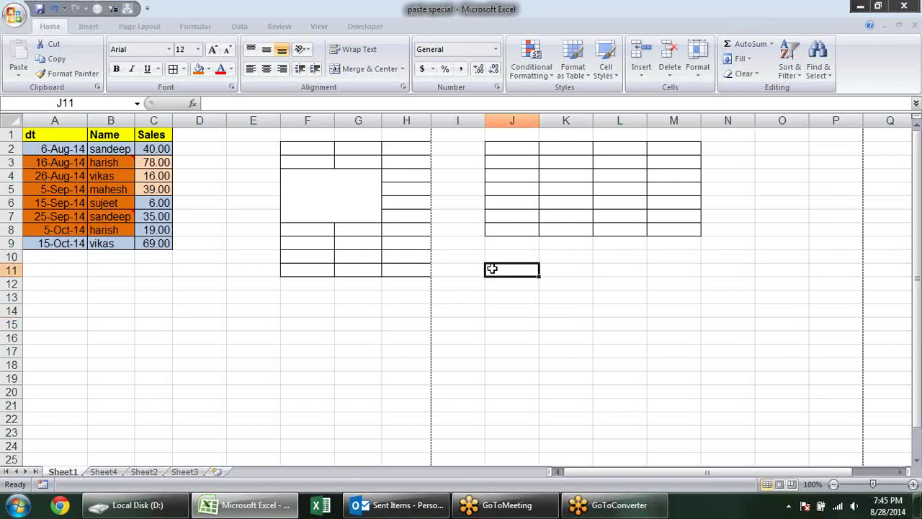
# Search Excel Help for 'limits' and open the 'Excel specifications and limits' article.
pyautogui.press('F1')
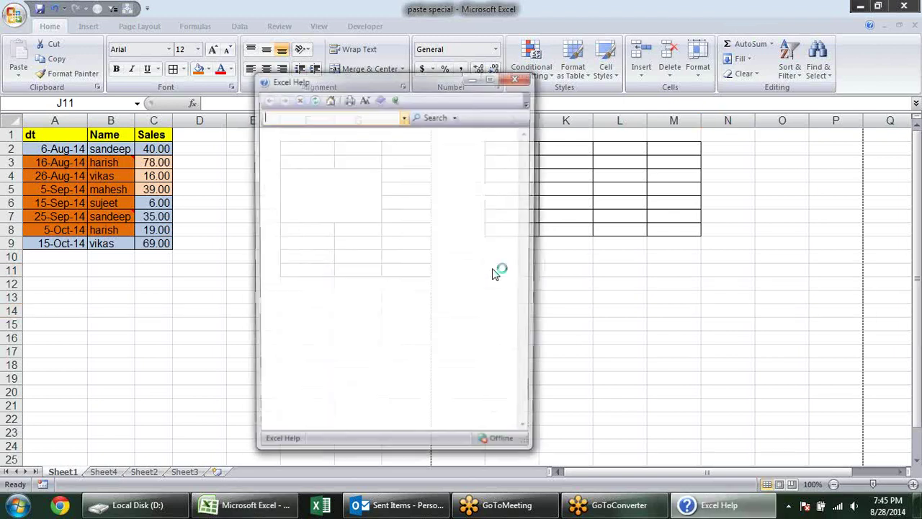
pyautogui.write('limits')
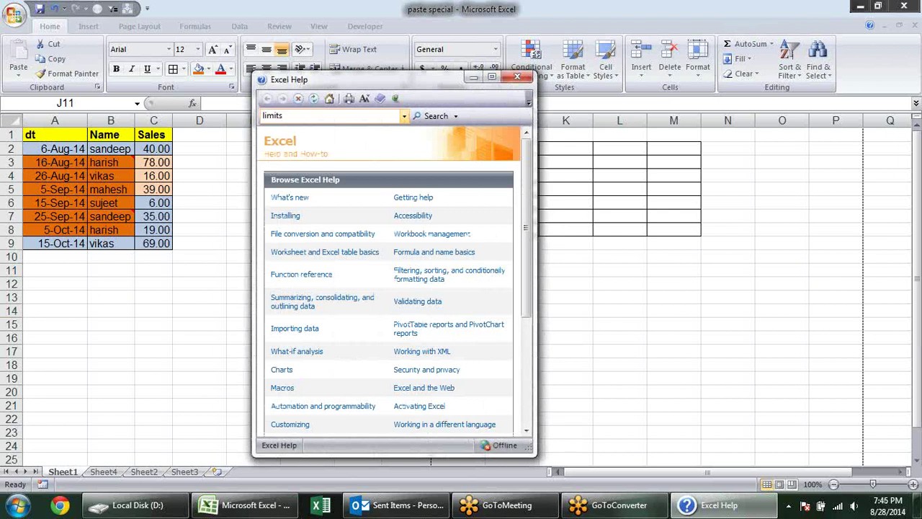
pyautogui.press('Return')
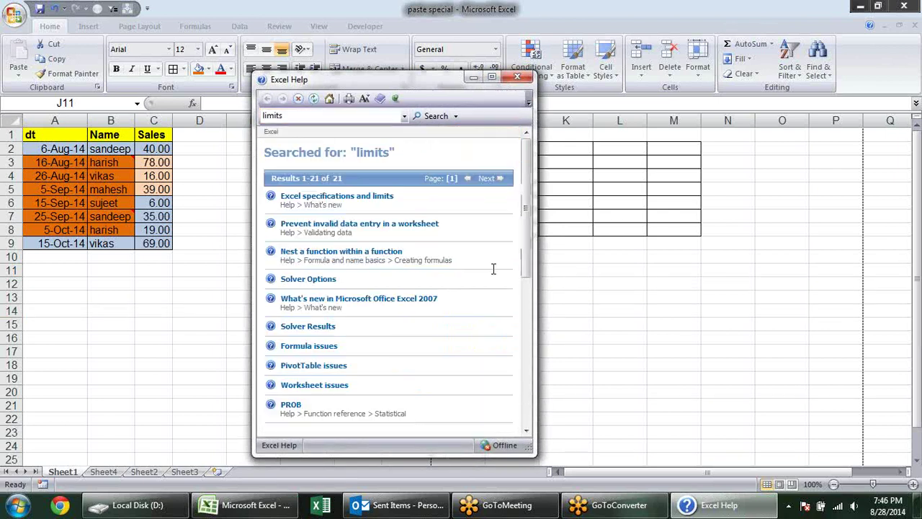
pyautogui.click(324, 197)
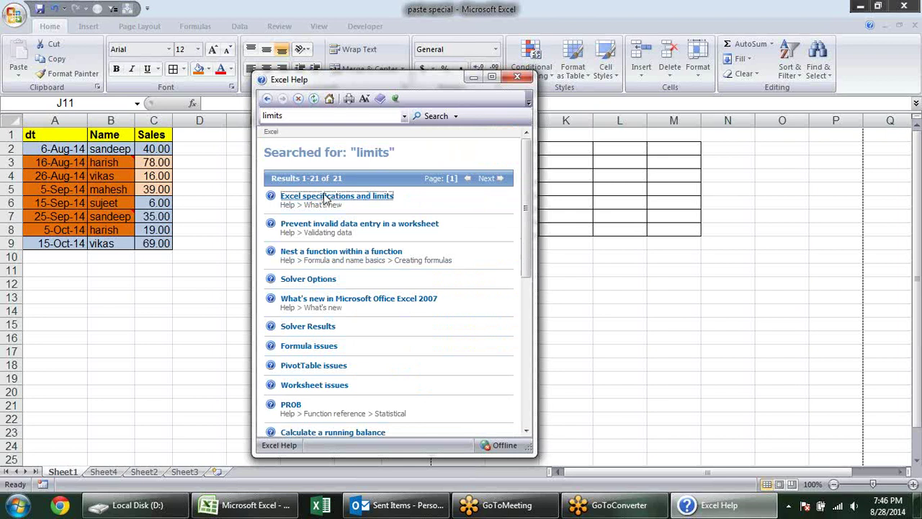
# Maximize the Help window and highlight the 16,384 columns and 1,048,576 rows limits.
pyautogui.click(494, 81)
pyautogui.scroll(-2, 424, 170)
pyautogui.scroll(-3, 424, 171)
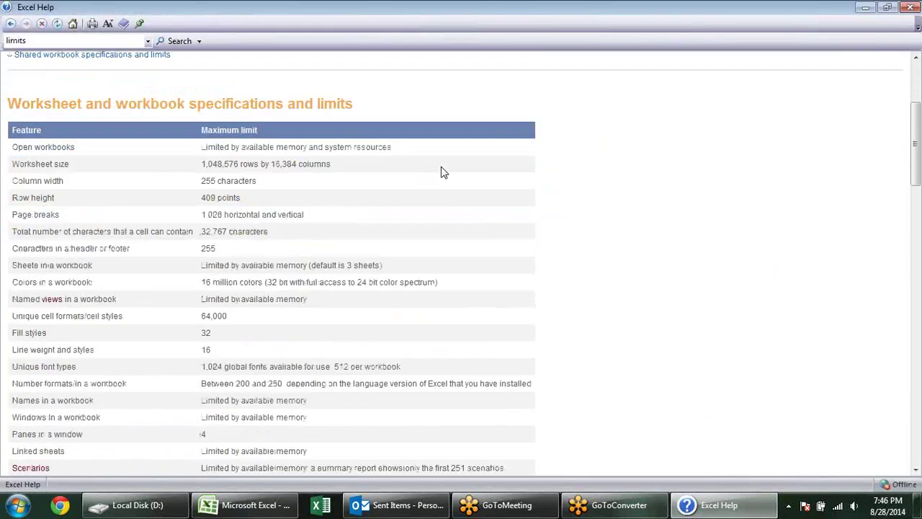
pyautogui.scroll(3, 463, 119)
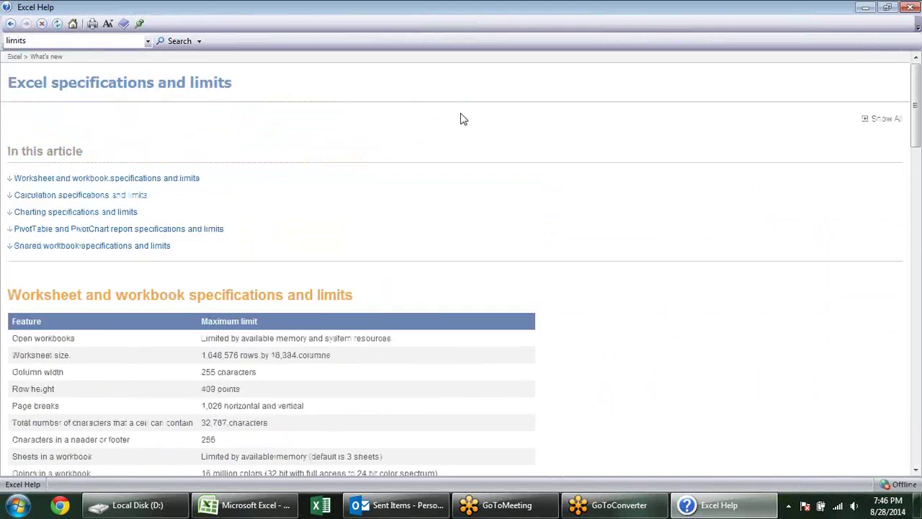
pyautogui.scroll(-2, 462, 119)
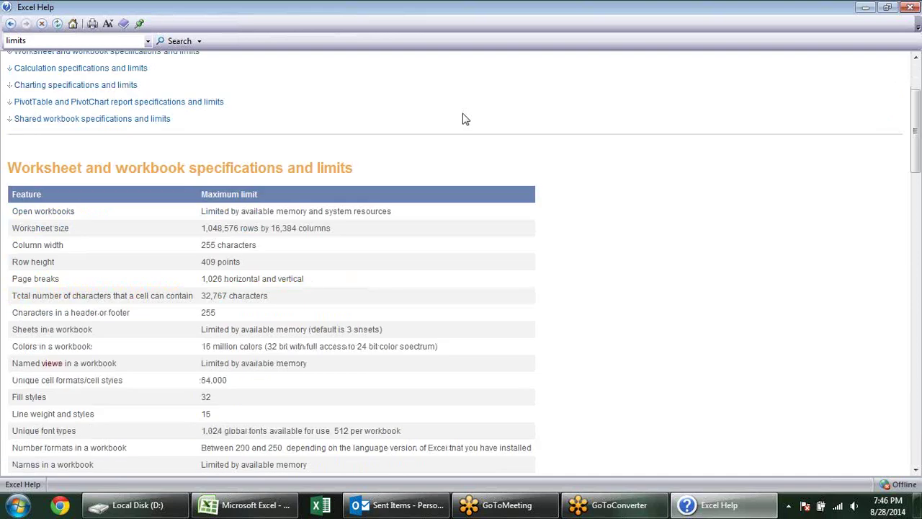
pyautogui.moveTo(271, 228); pyautogui.dragTo(297, 229)
pyautogui.moveTo(201, 228); pyautogui.dragTo(238, 227)
pyautogui.click(314, 237)
# Highlight the Worksheet size entry of 1,048,576 rows by 16,384 columns in the table.
pyautogui.scroll(-1, 432, 264)
pyautogui.scroll(-2, 436, 267)
pyautogui.scroll(-2, 436, 267)
pyautogui.scroll(4, 435, 267)
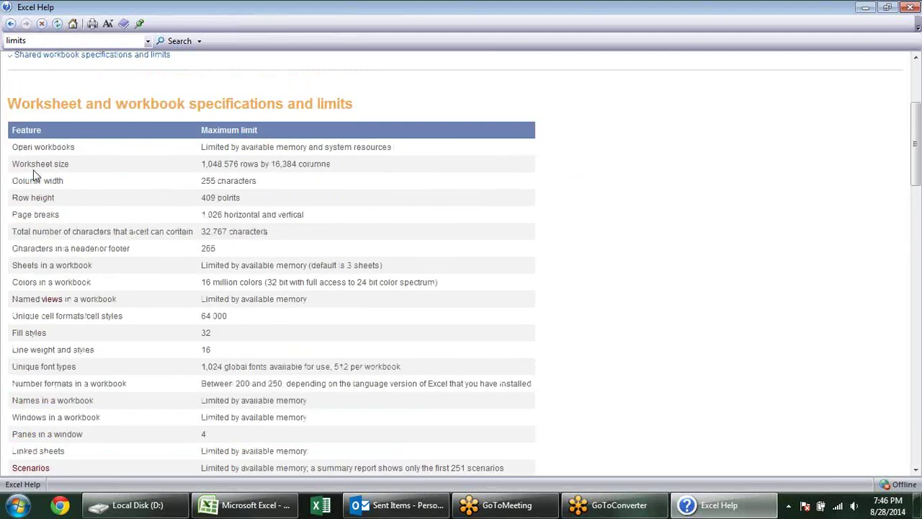
pyautogui.moveTo(54, 164); pyautogui.dragTo(231, 167)
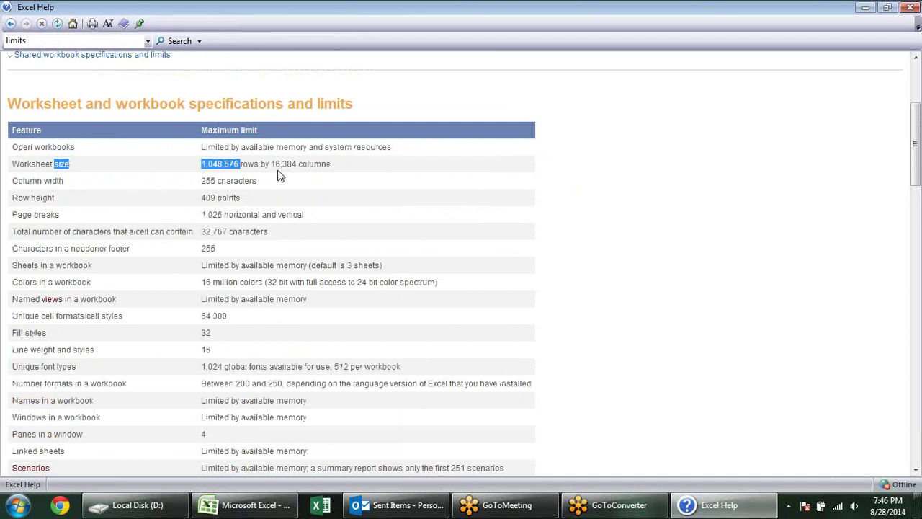
pyautogui.click(290, 178)
pyautogui.moveTo(334, 165); pyautogui.dragTo(272, 165)
pyautogui.click(265, 191)
# Read through the remaining worksheet and workbook limits, such as 100 undo levels, then return to Excel.
pyautogui.scroll(-3, 273, 194)
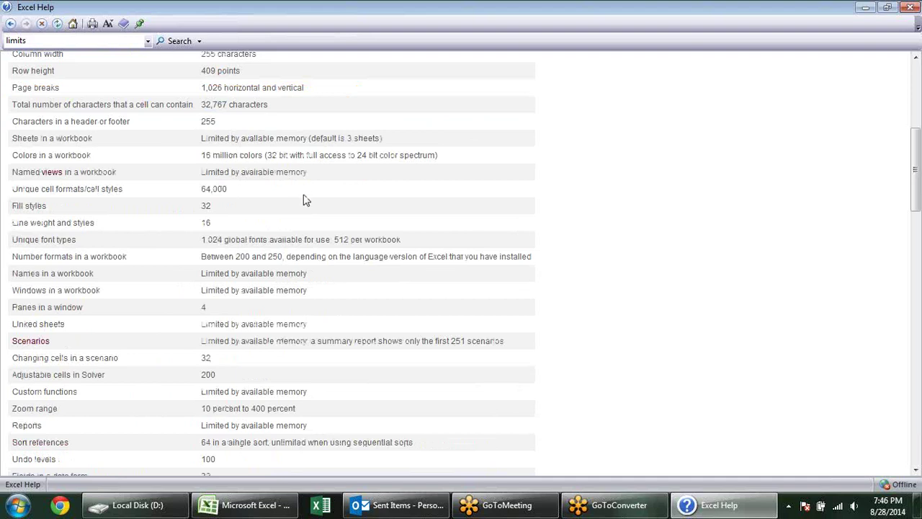
pyautogui.scroll(-3, 306, 200)
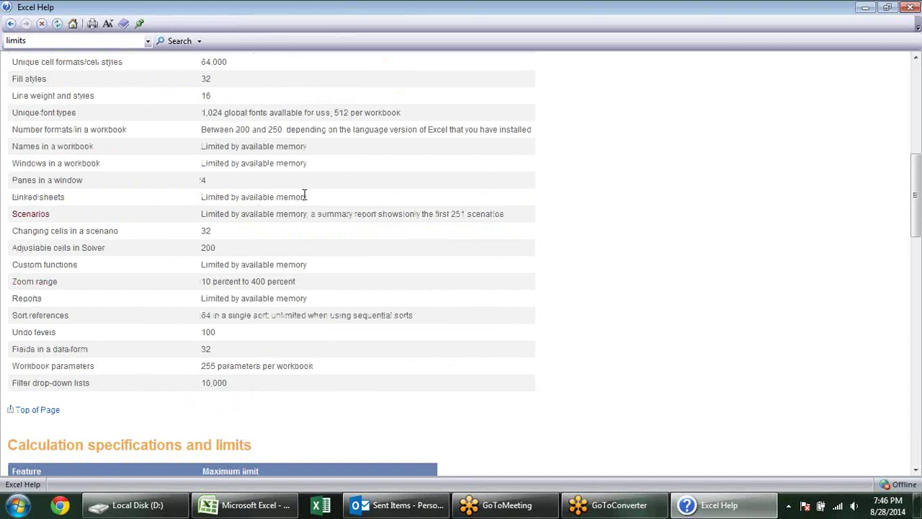
pyautogui.scroll(-5, 305, 197)
pyautogui.scroll(-7, 306, 197)
pyautogui.scroll(-6, 310, 199)
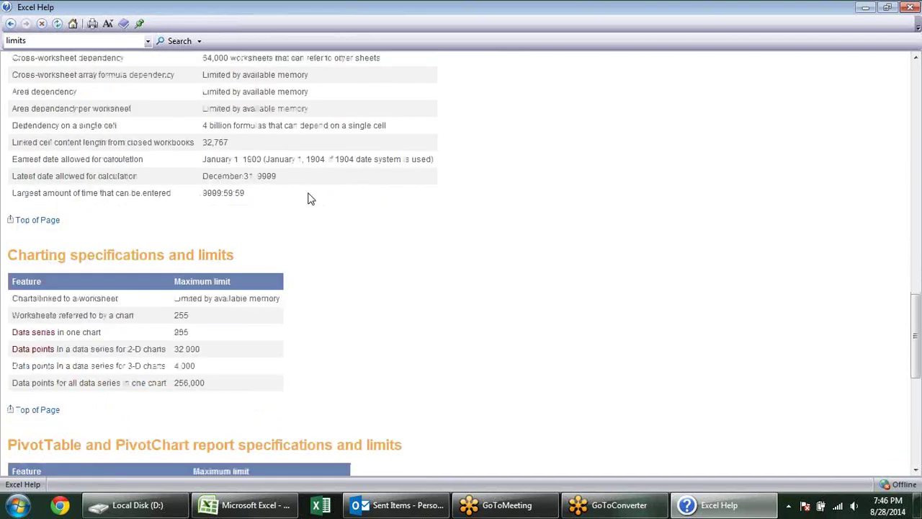
pyautogui.scroll(-2, 310, 199)
pyautogui.scroll(-4, 309, 199)
pyautogui.scroll(-4, 310, 199)
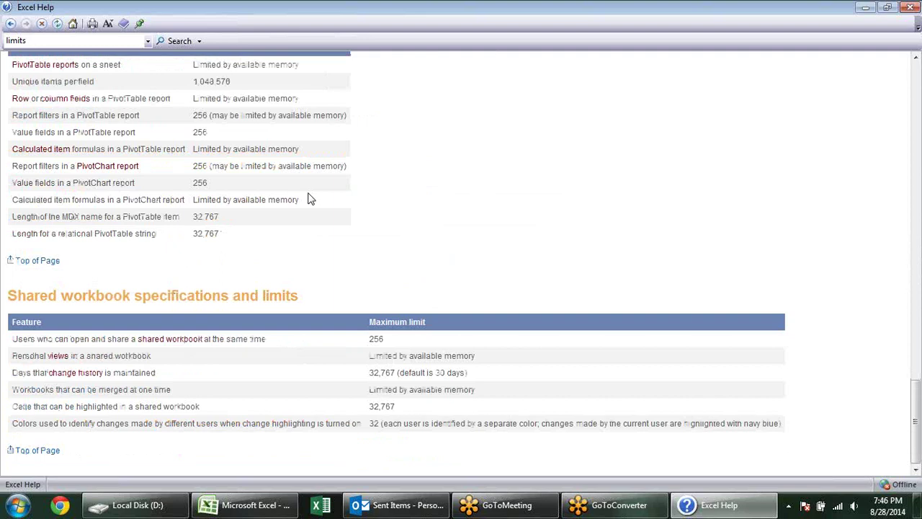
pyautogui.scroll(6, 310, 200)
pyautogui.scroll(5, 311, 200)
pyautogui.scroll(6, 314, 202)
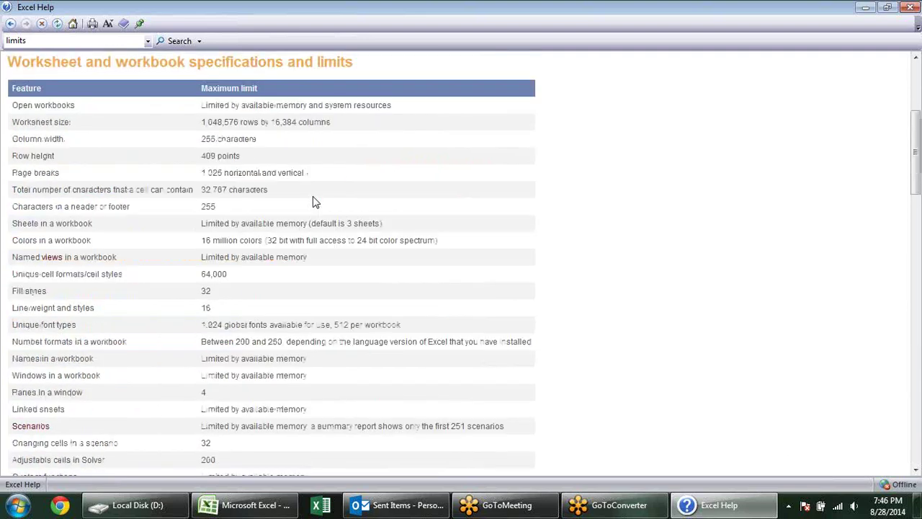
pyautogui.scroll(3, 314, 202)
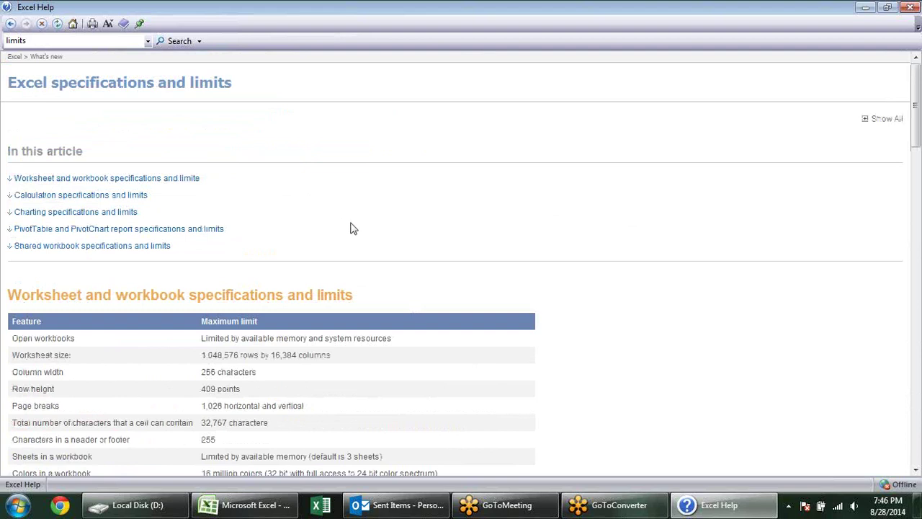
pyautogui.scroll(-2, 393, 248)
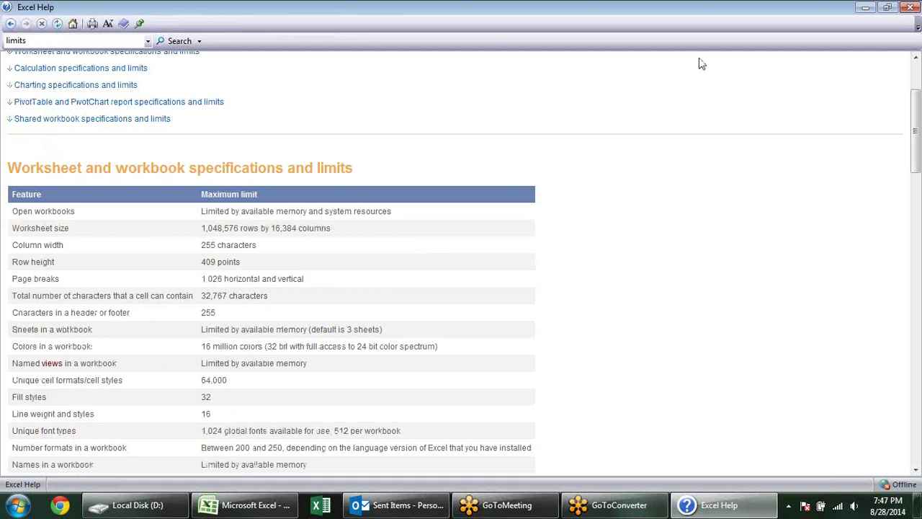
pyautogui.scroll(-2, 514, 185)
pyautogui.scroll(-2, 510, 182)
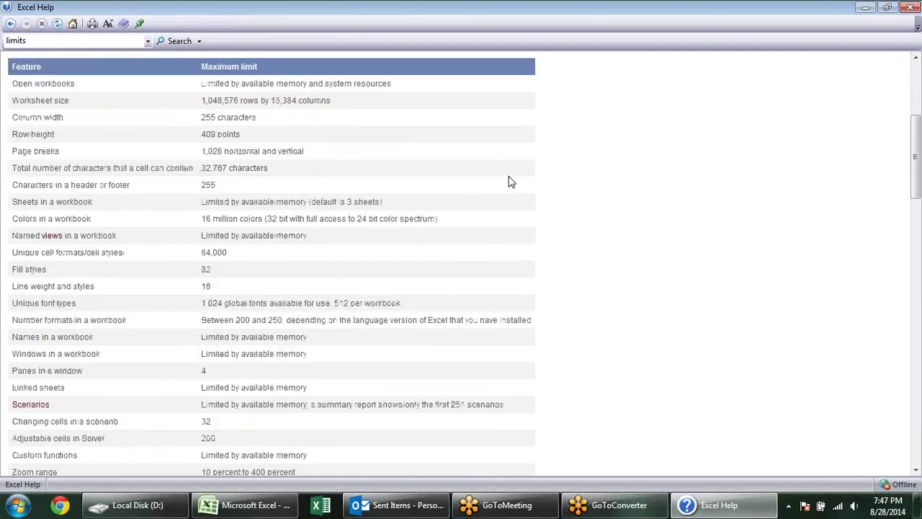
pyautogui.scroll(-3, 510, 182)
pyautogui.scroll(-4, 511, 181)
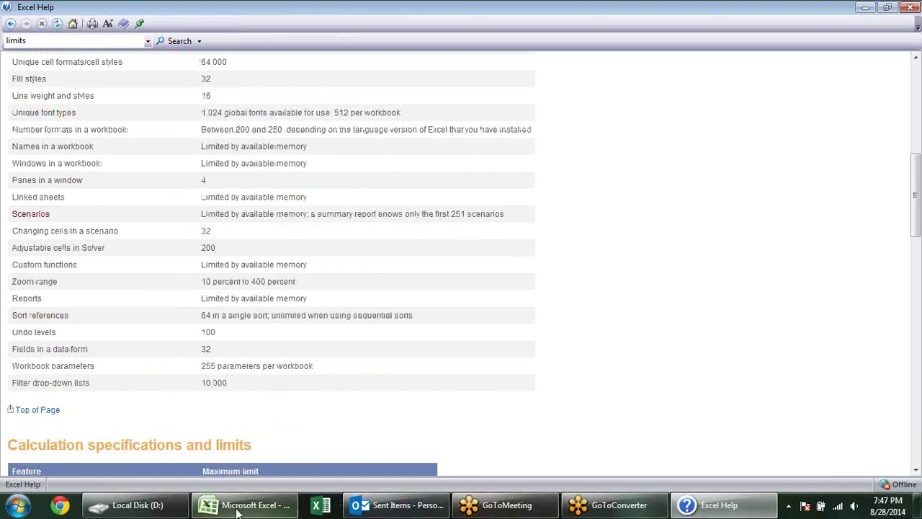
pyautogui.click(256, 504)
pyautogui.click(209, 268)
pyautogui.click(405, 266)
pyautogui.click(497, 258)
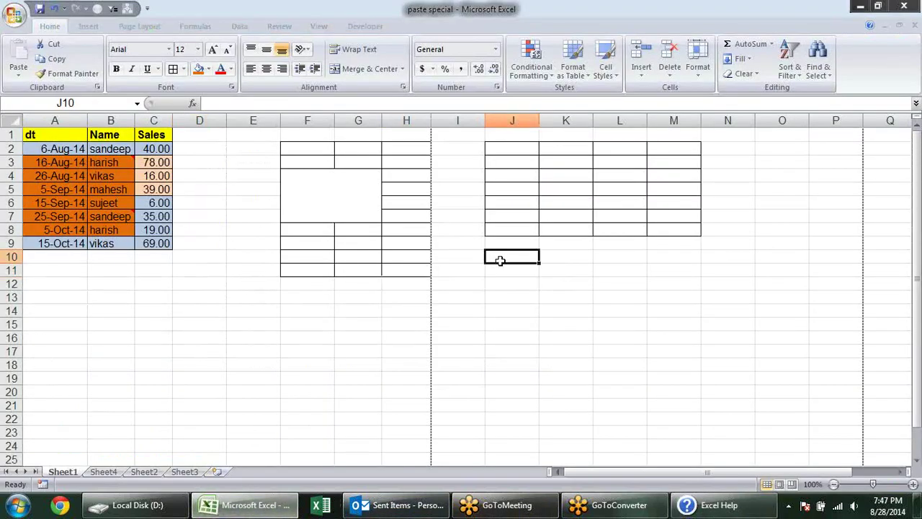
pyautogui.moveTo(598, 282); pyautogui.dragTo(480, 287)
pyautogui.click(451, 255)
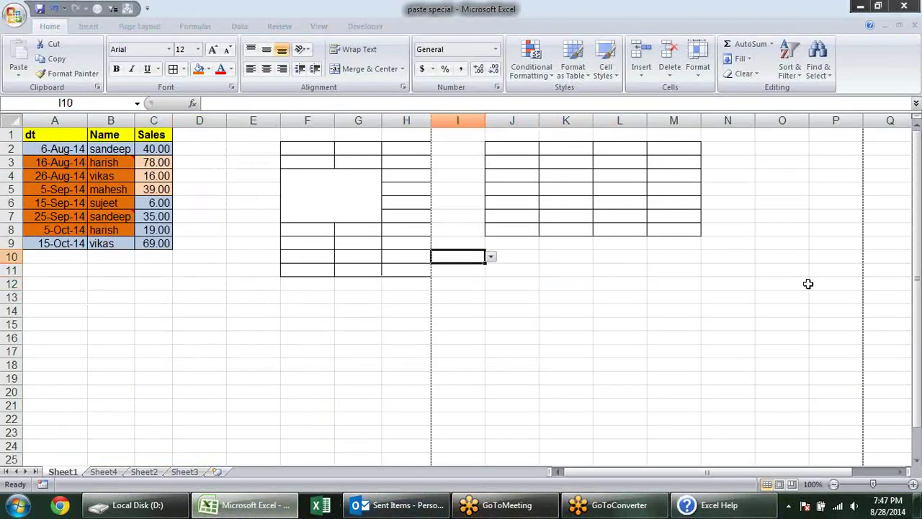
pyautogui.click(807, 284)
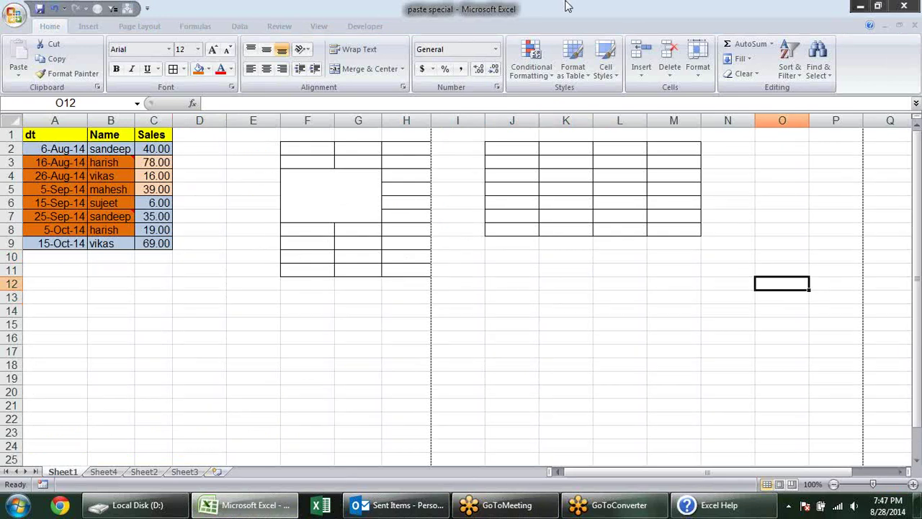
pyautogui.click(487, 252)
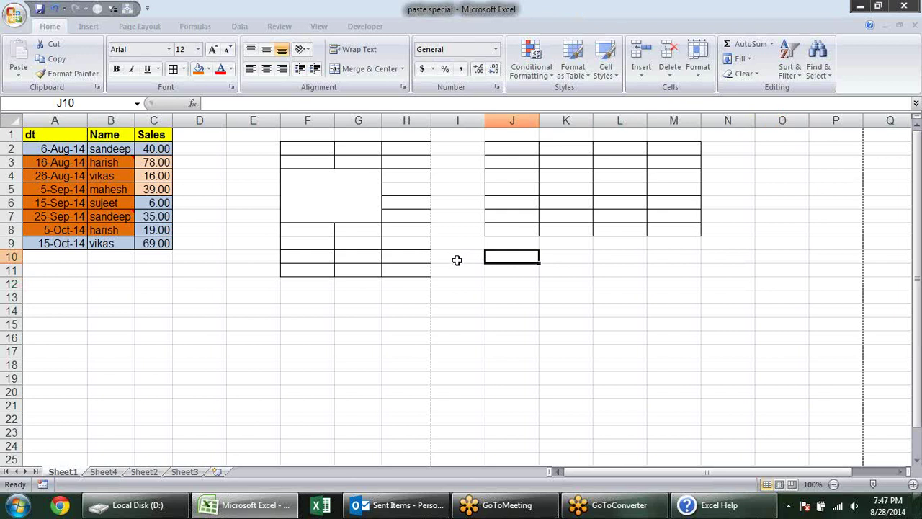
pyautogui.moveTo(373, 202); pyautogui.dragTo(581, 305)
pyautogui.click(651, 367)
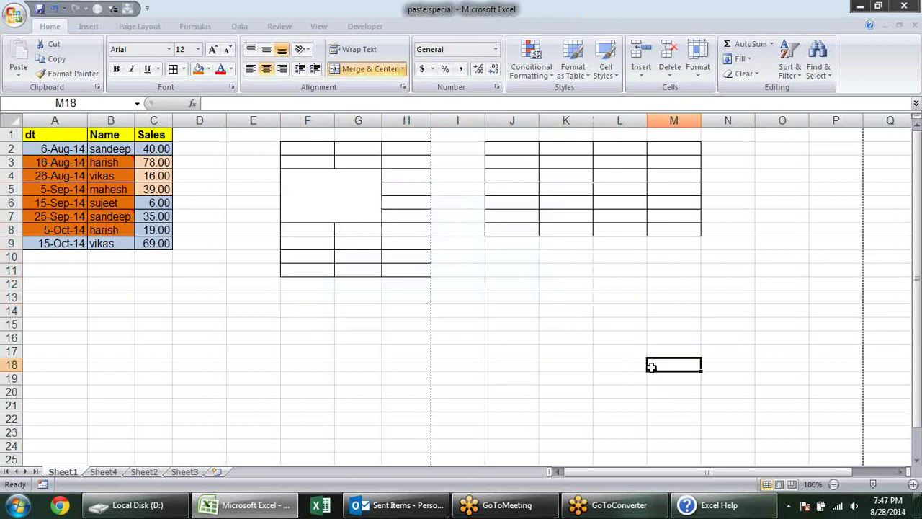
pyautogui.click(609, 303)
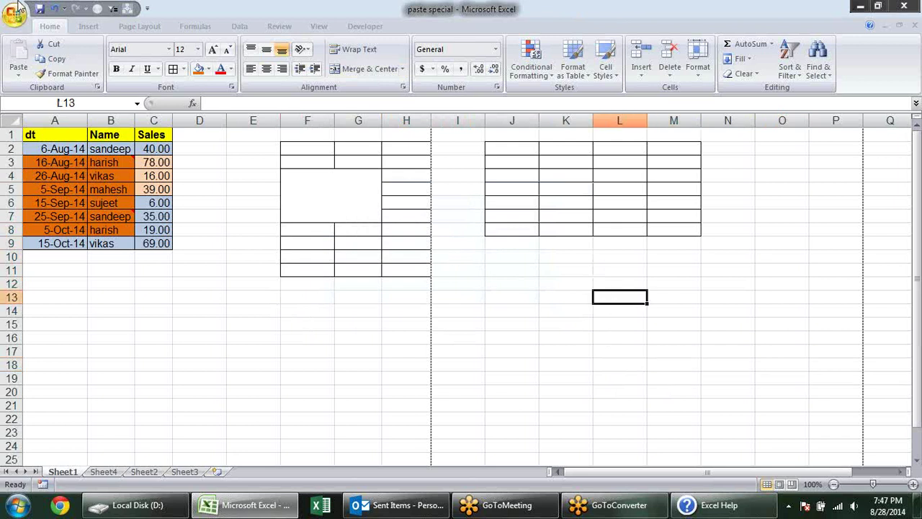
pyautogui.click(16, 14)
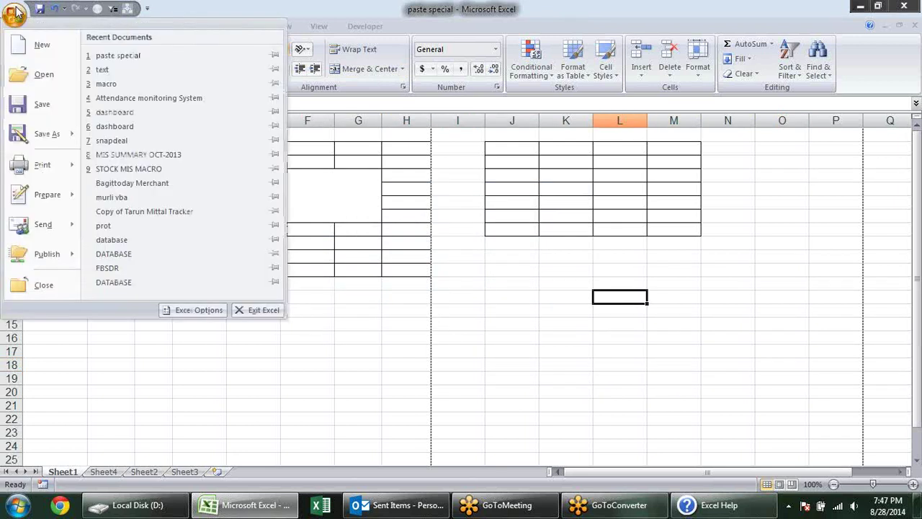
pyautogui.click(173, 312)
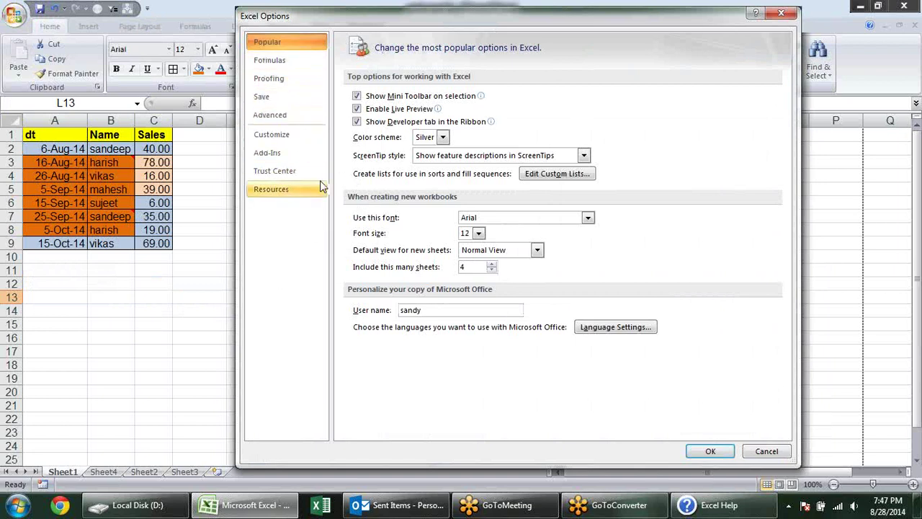
pyautogui.click(285, 60)
pyautogui.click(297, 81)
pyautogui.click(284, 96)
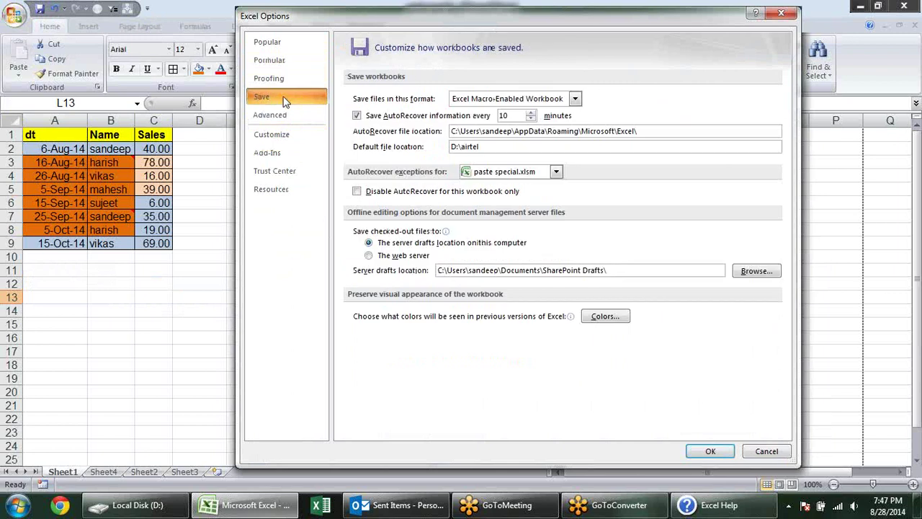
pyautogui.click(288, 115)
pyautogui.click(286, 134)
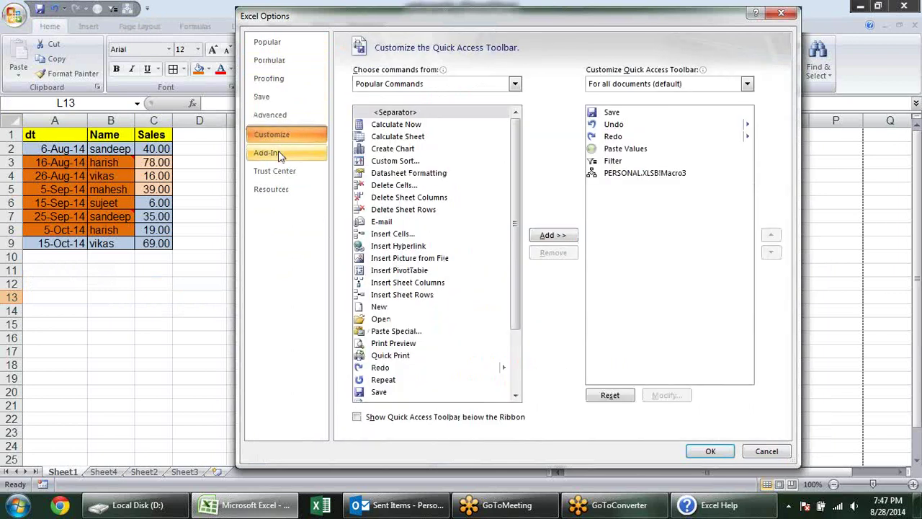
pyautogui.click(285, 153)
pyautogui.click(285, 170)
pyautogui.click(277, 190)
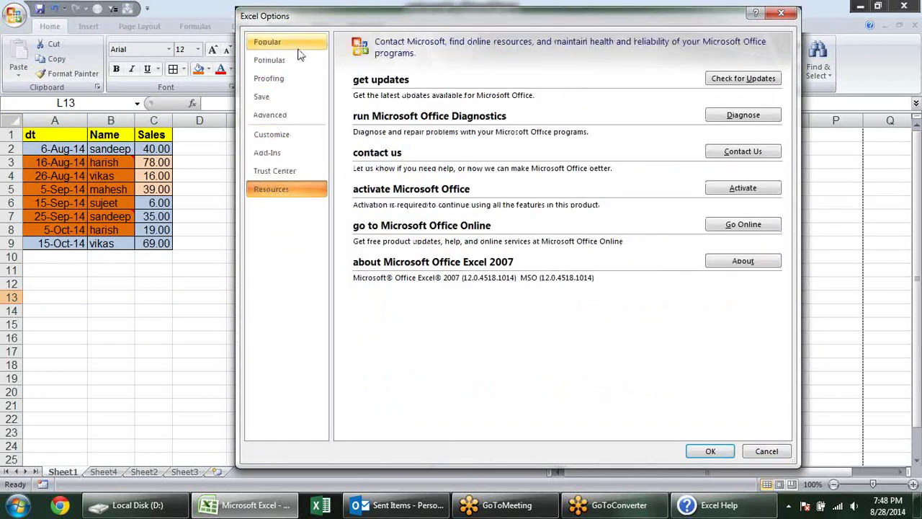
pyautogui.click(287, 42)
pyautogui.click(288, 60)
pyautogui.click(290, 81)
pyautogui.click(285, 97)
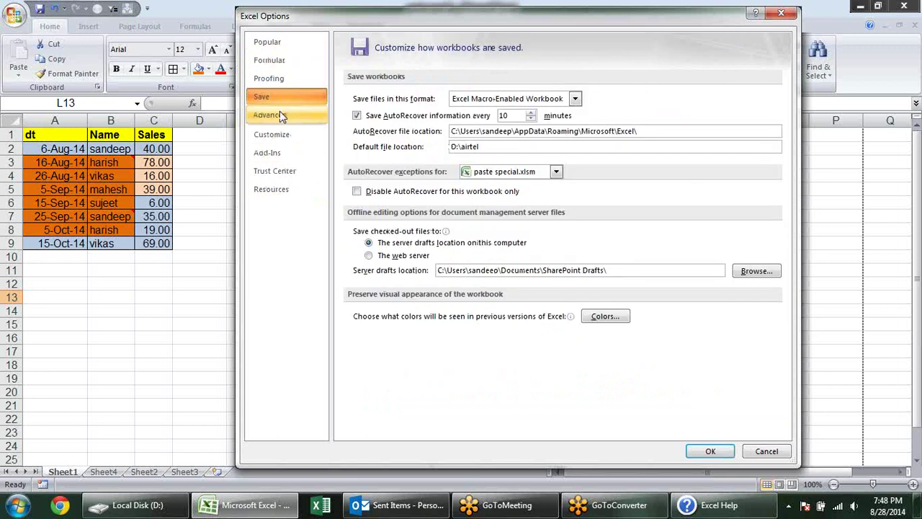
pyautogui.click(281, 114)
pyautogui.click(285, 135)
pyautogui.click(285, 153)
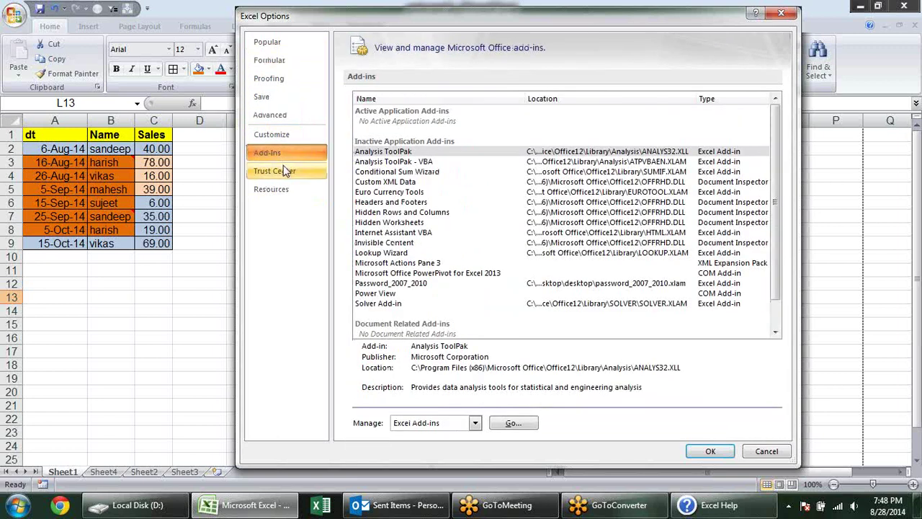
pyautogui.click(282, 171)
pyautogui.click(280, 189)
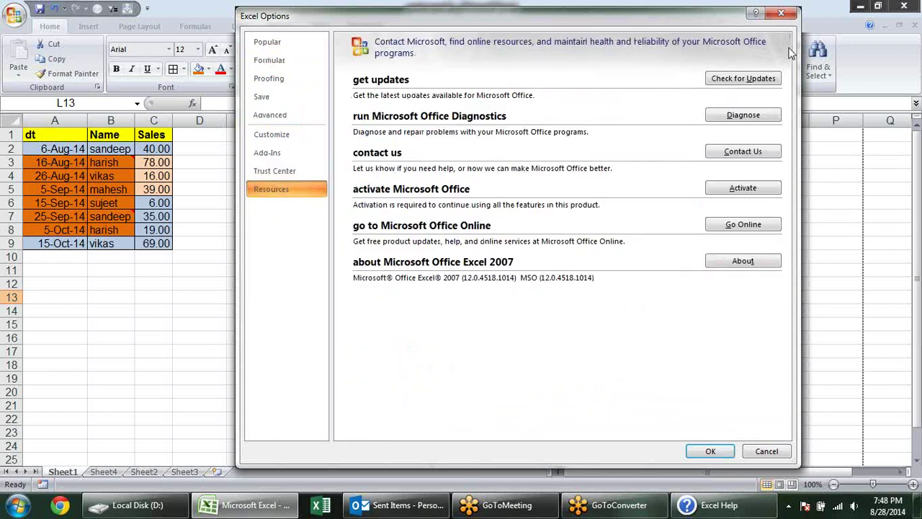
pyautogui.click(781, 13)
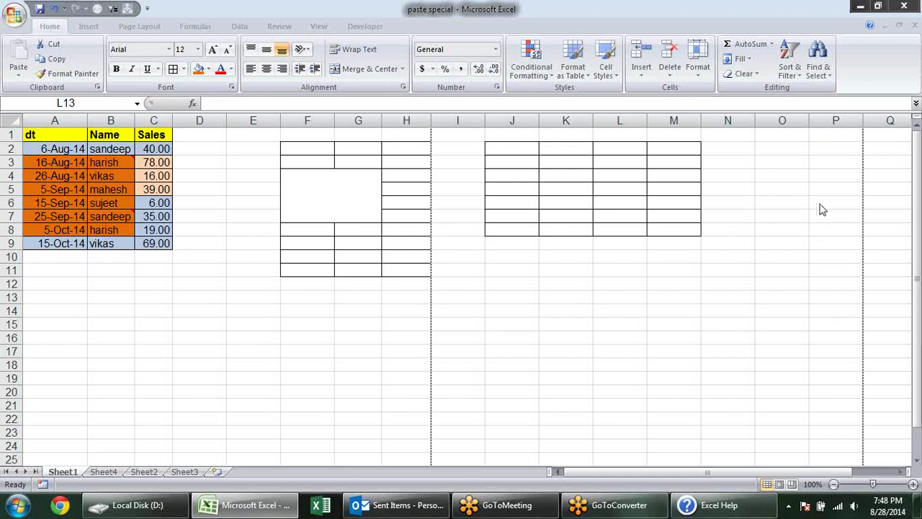
# Launch Chrome, go to the autocompleted youtube.com address and browse the recommended videos.
pyautogui.click(60, 504)
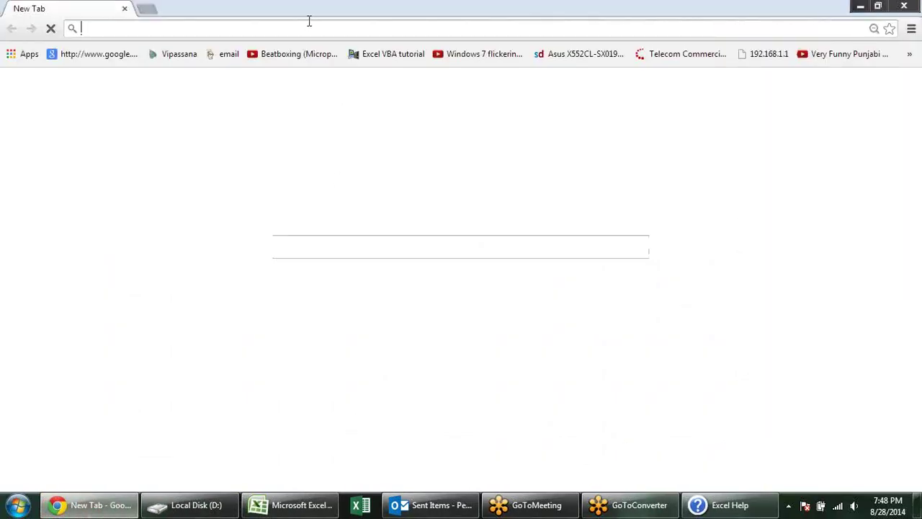
pyautogui.write('youtube.com')
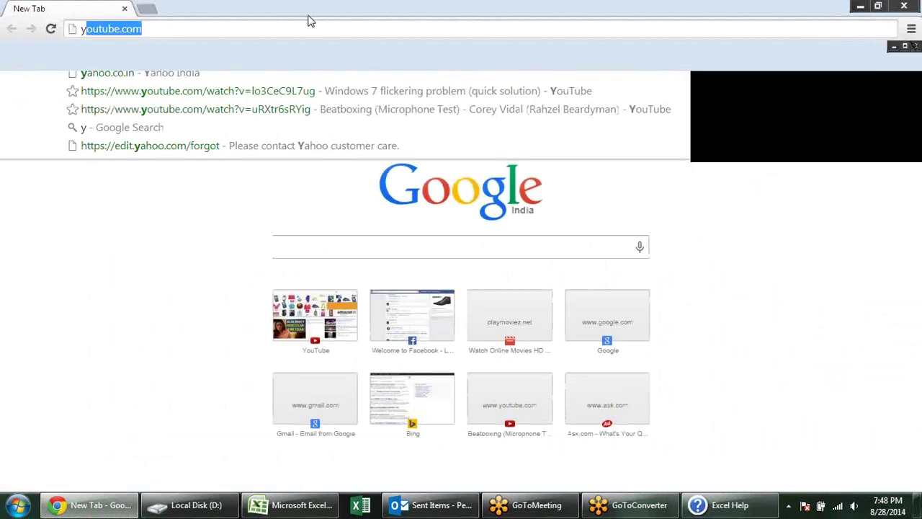
pyautogui.press('Return')
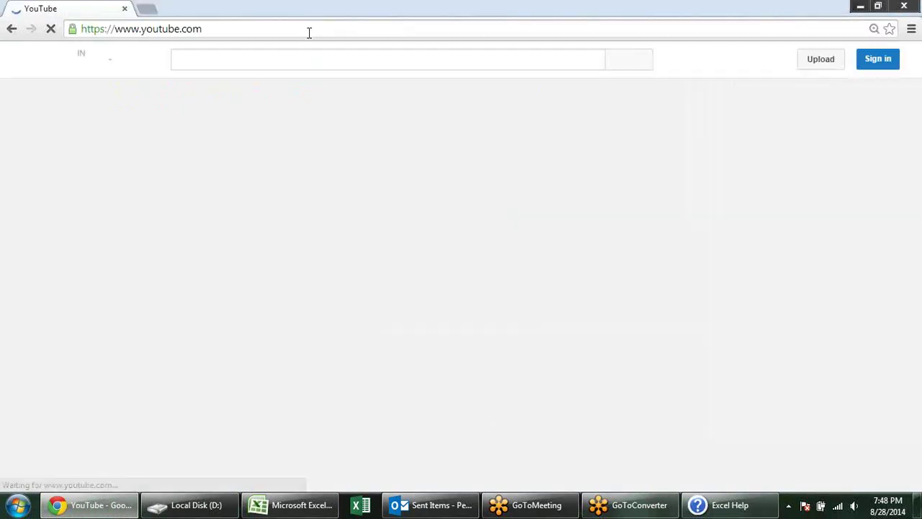
pyautogui.scroll(-5, 284, 133)
pyautogui.scroll(-3, 283, 133)
pyautogui.scroll(-2, 315, 167)
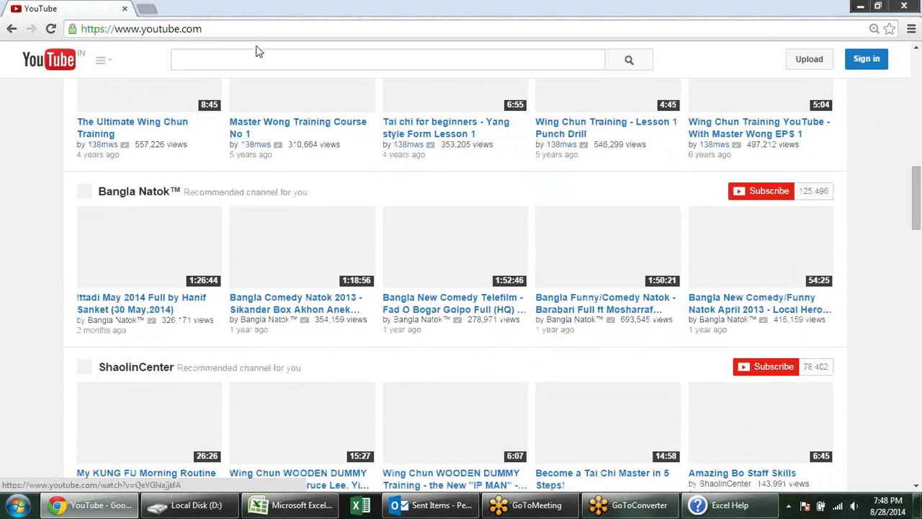
pyautogui.scroll(5, 288, 79)
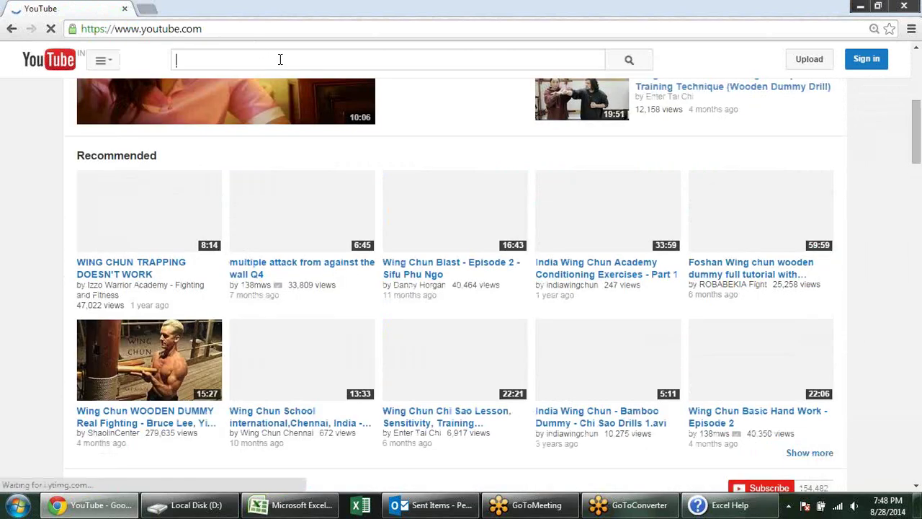
# Search YouTube for the presenter's name plus 'excel', review the results, and open his channel.
pyautogui.write('sandeep excel')
pyautogui.press('Return')
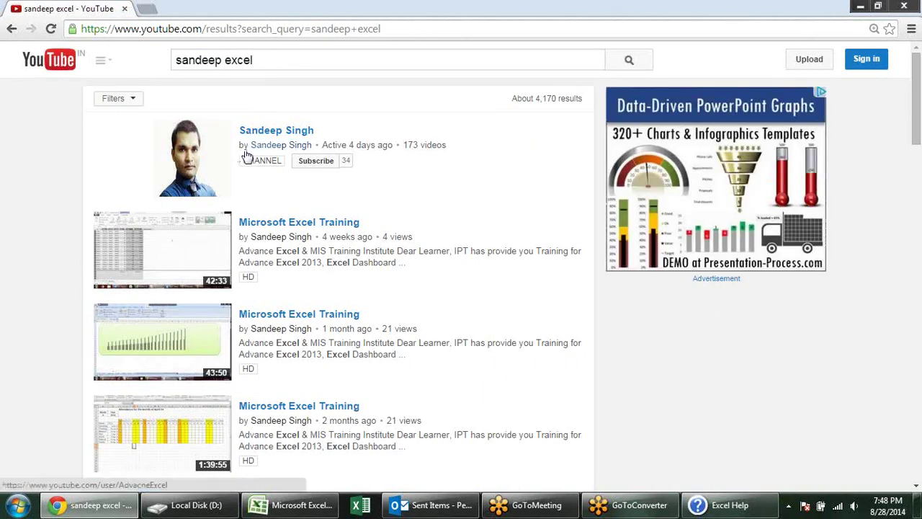
pyautogui.click(255, 137)
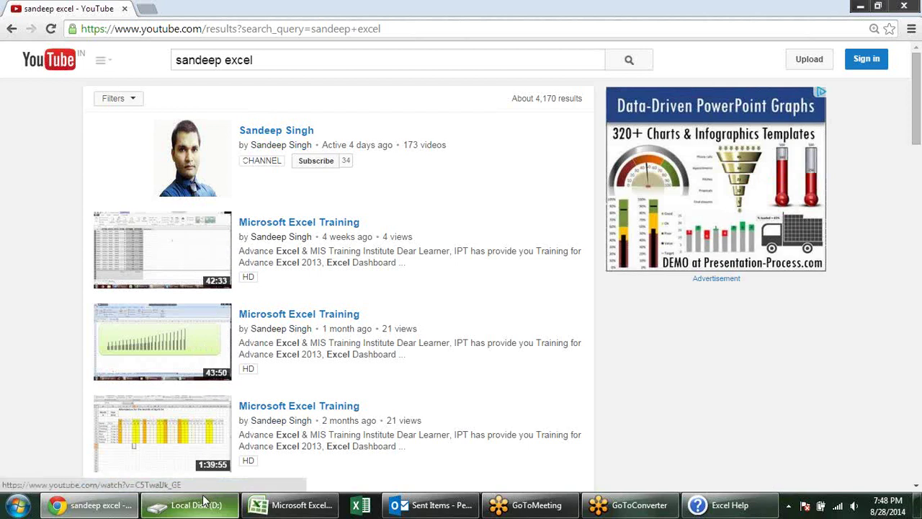
pyautogui.scroll(-2, 286, 325)
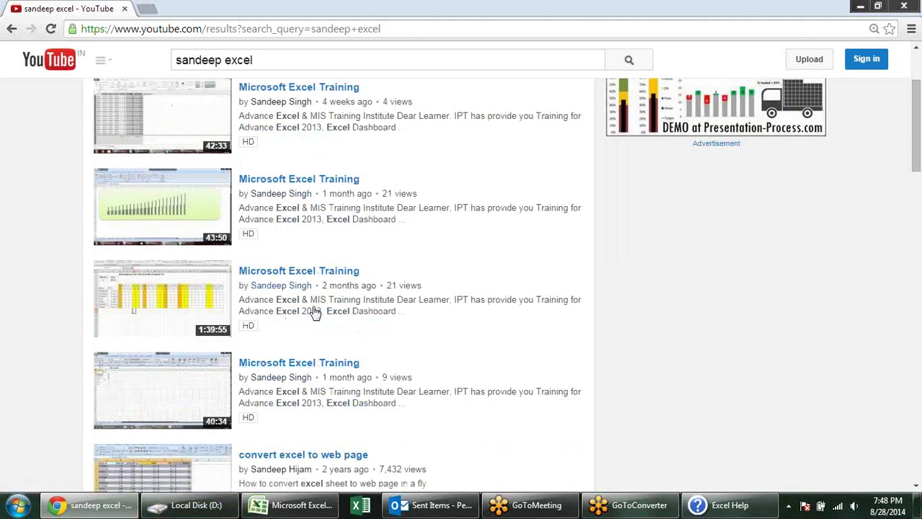
pyautogui.scroll(-3, 325, 284)
pyautogui.scroll(1, 328, 287)
pyautogui.scroll(3, 332, 288)
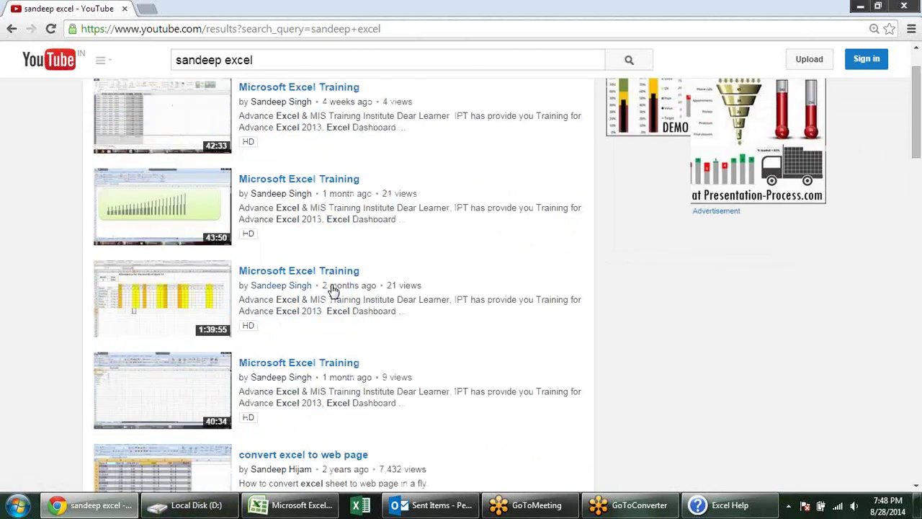
pyautogui.scroll(1, 336, 291)
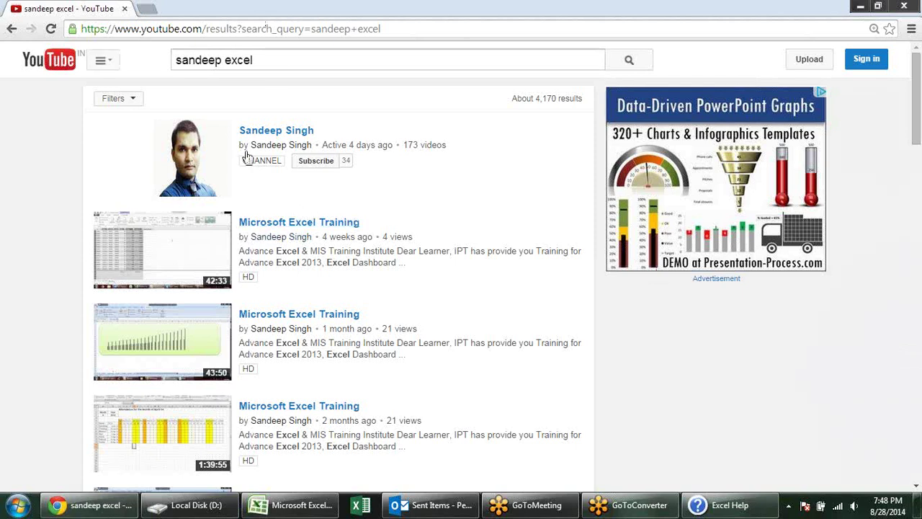
pyautogui.click(180, 247)
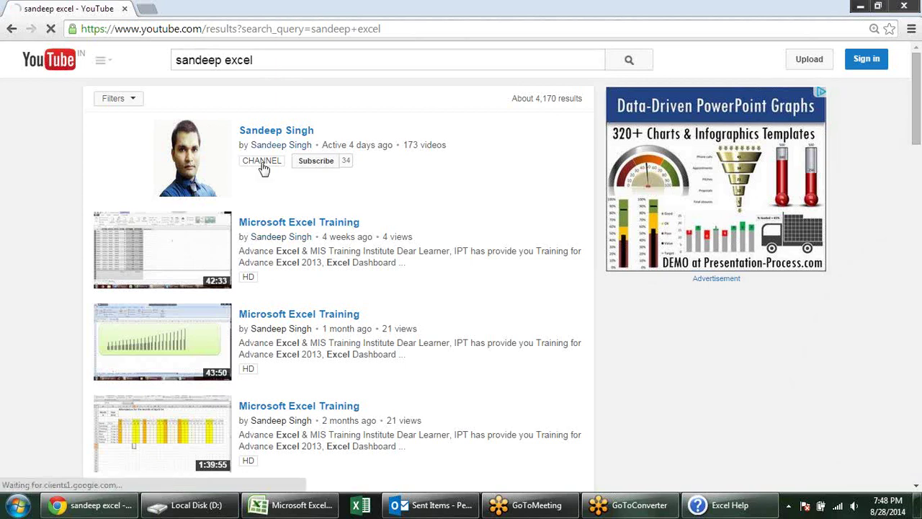